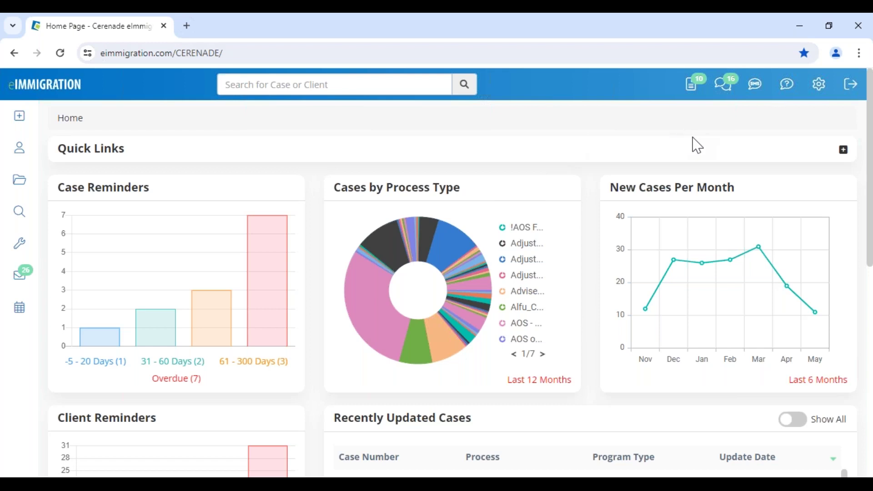
- Open Administrative Tools in a new browser tab and place that tab ahead of the home page tab
mouse_move(817, 89)
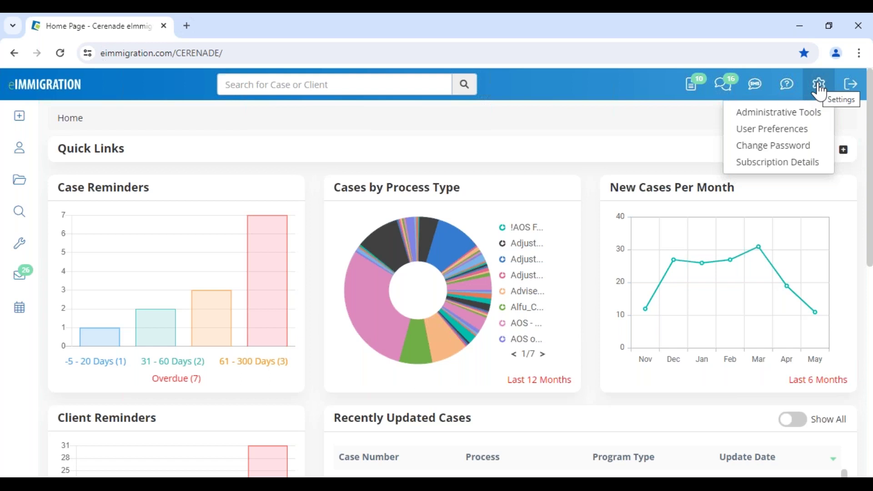
right_click(775, 121)
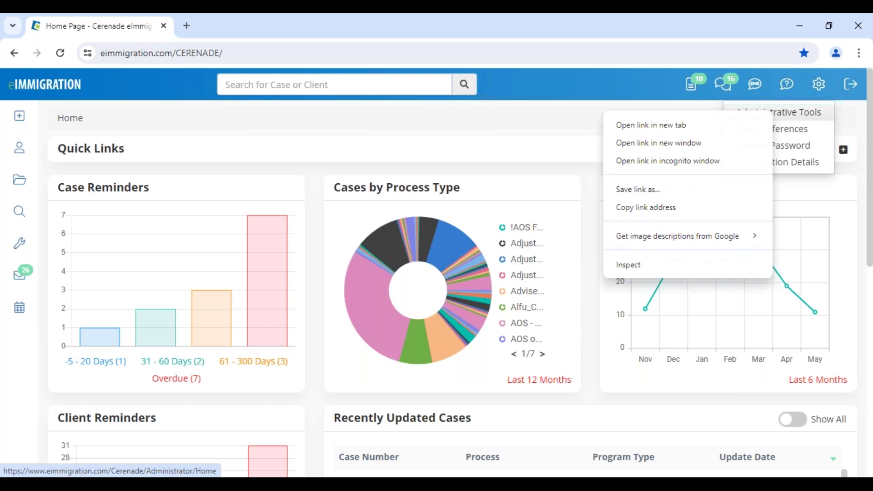
click(663, 126)
drag(216, 25, 49, 33)
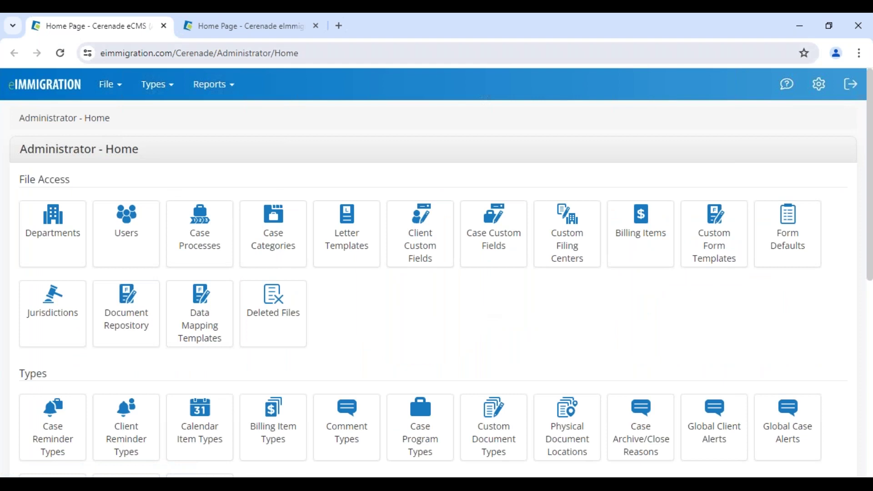
click(241, 26)
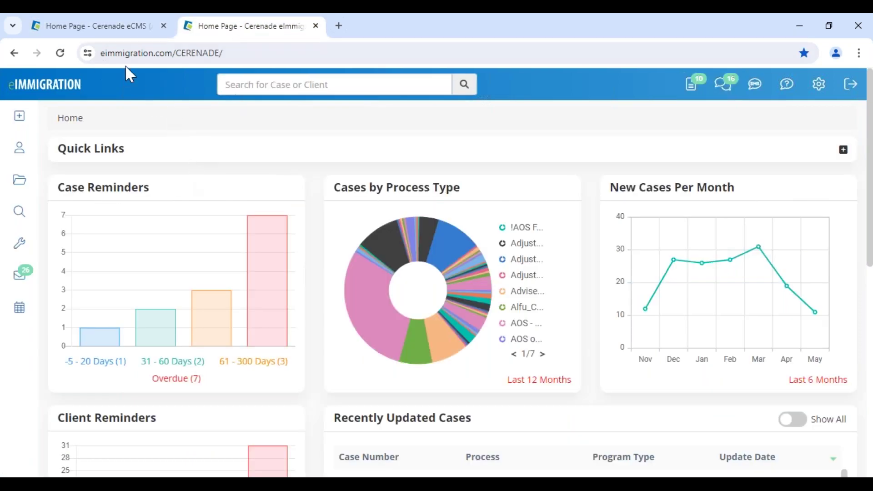
click(118, 31)
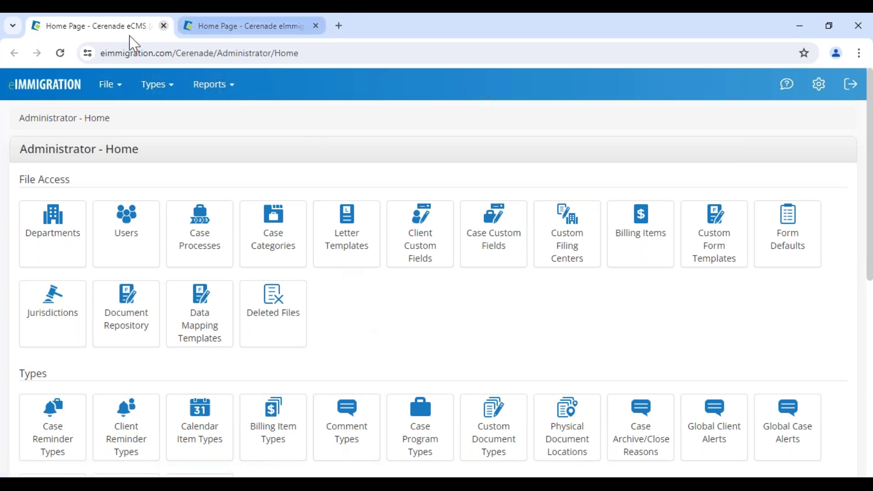
drag(25, 151, 179, 157)
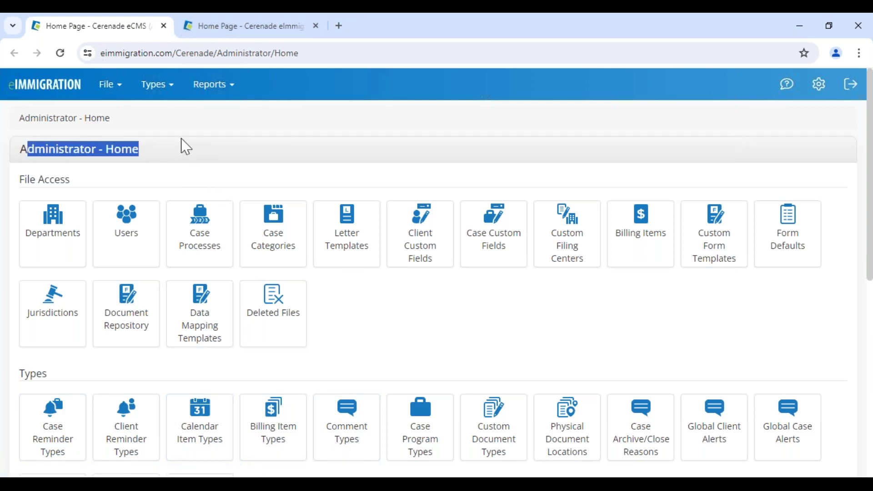
click(166, 172)
- Open the Departments list in the administrator area and look through its entries and the option for adding a department
click(60, 239)
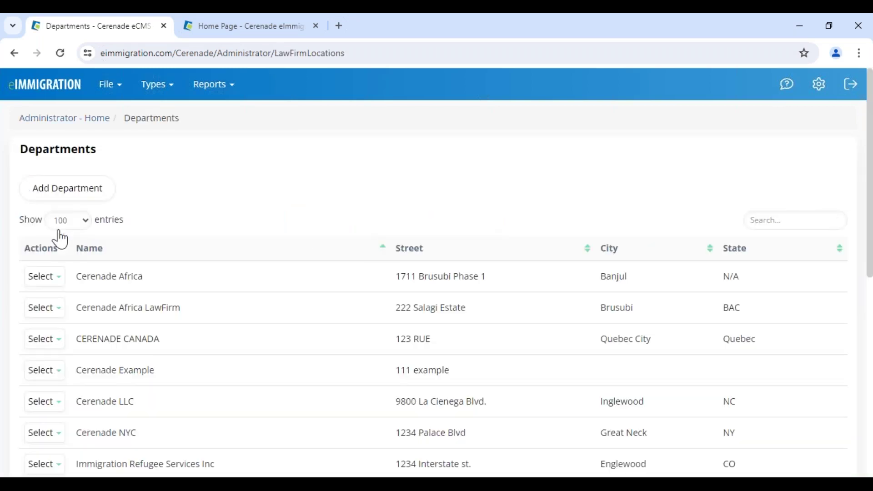
scroll(138, 391, down, 4)
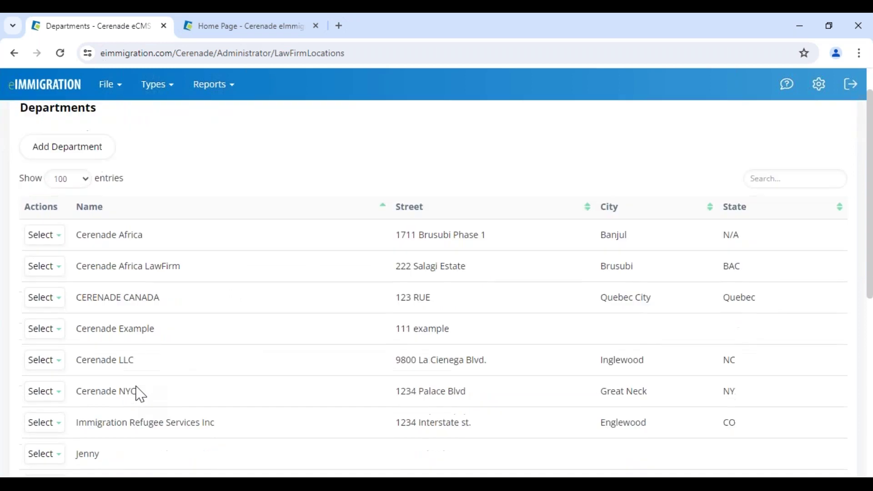
scroll(140, 394, down, 3)
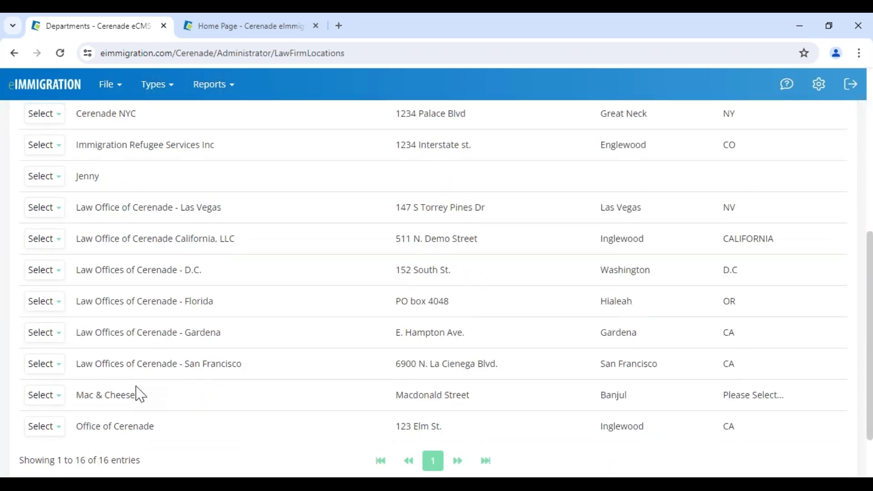
drag(157, 336, 210, 339)
scroll(181, 299, up, 7)
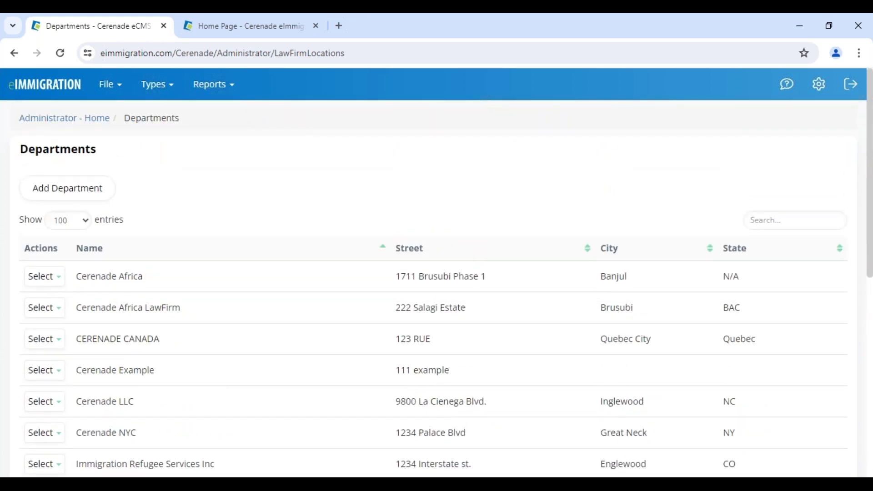
click(78, 201)
click(707, 105)
scroll(140, 372, down, 1)
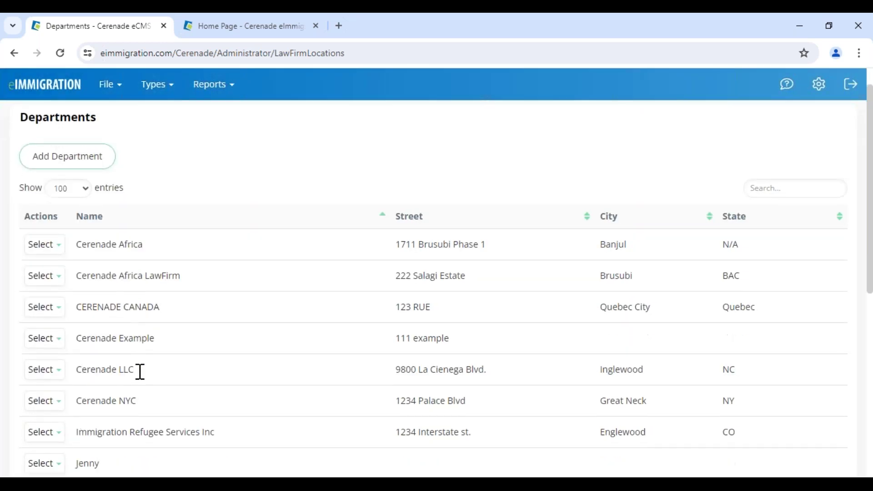
scroll(140, 372, down, 4)
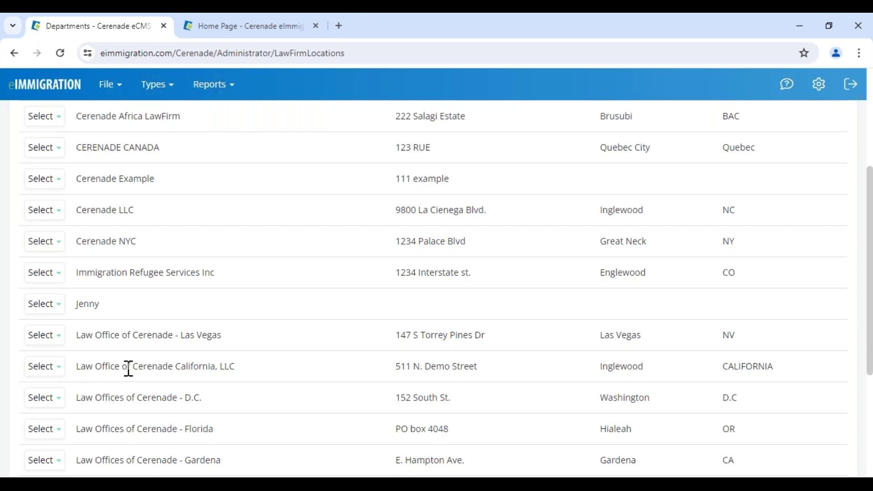
- Return to the home page tab and open the first case under Recently Updated Cases
click(224, 32)
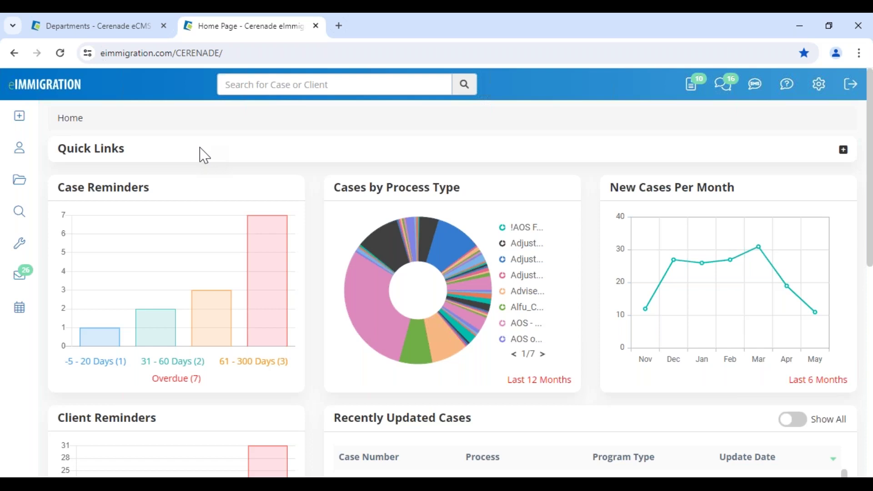
click(116, 30)
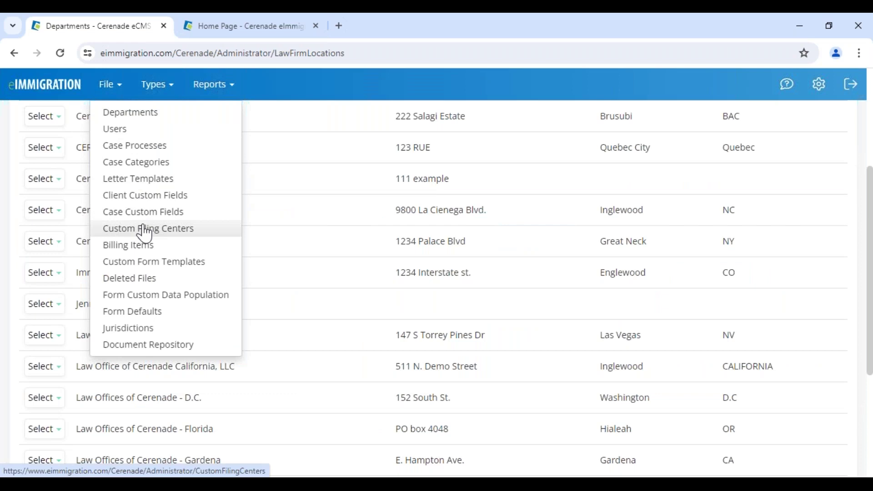
click(211, 33)
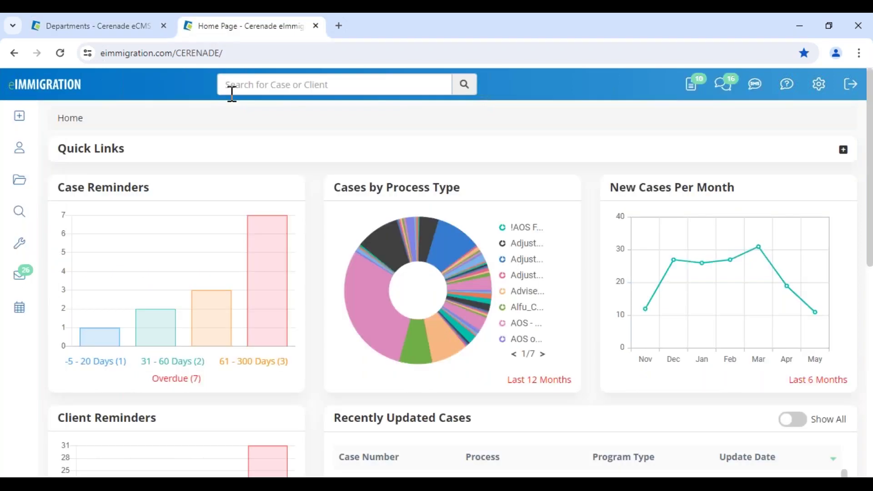
scroll(380, 319, down, 4)
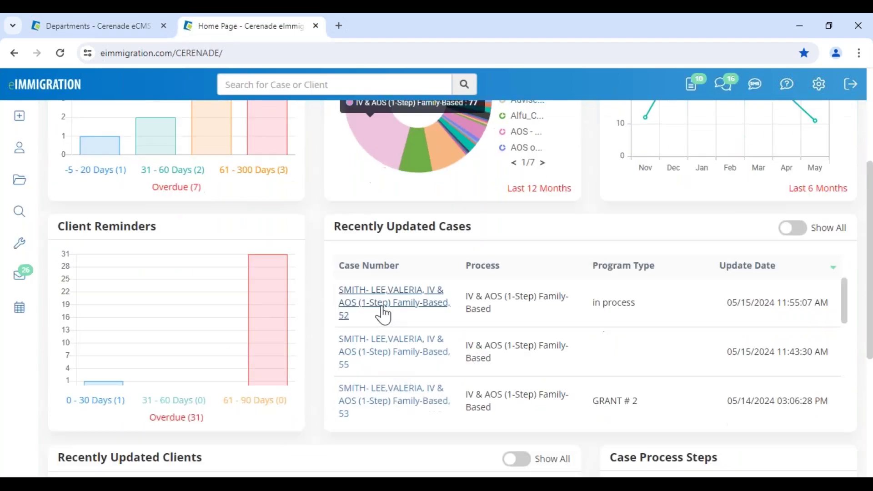
click(386, 312)
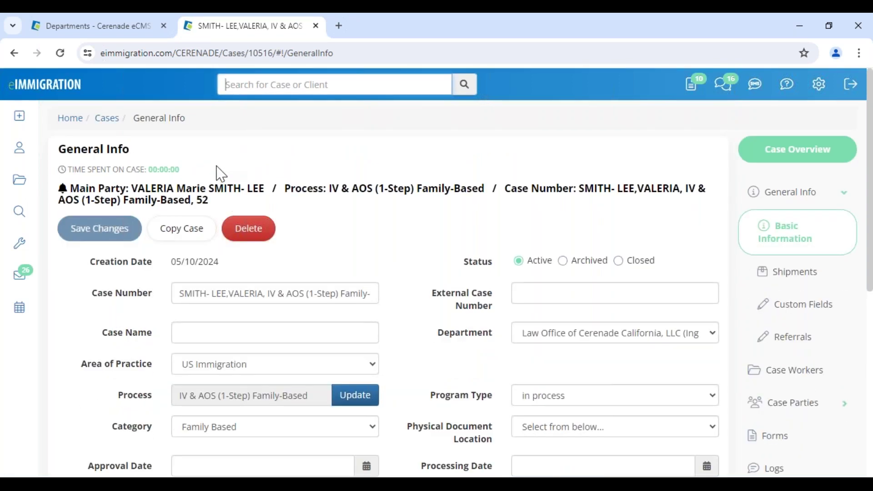
- Set the case's Department to Law Office of Cerenade - Las Vegas in its general information
drag(436, 335, 521, 339)
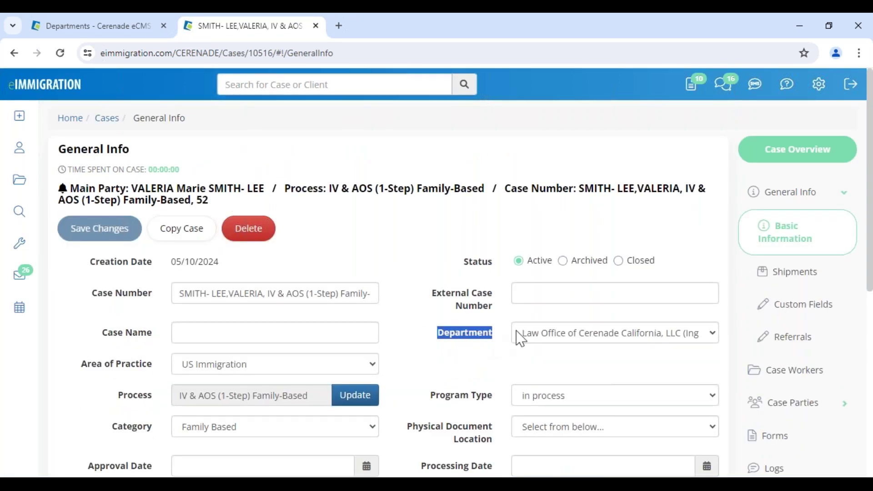
click(521, 339)
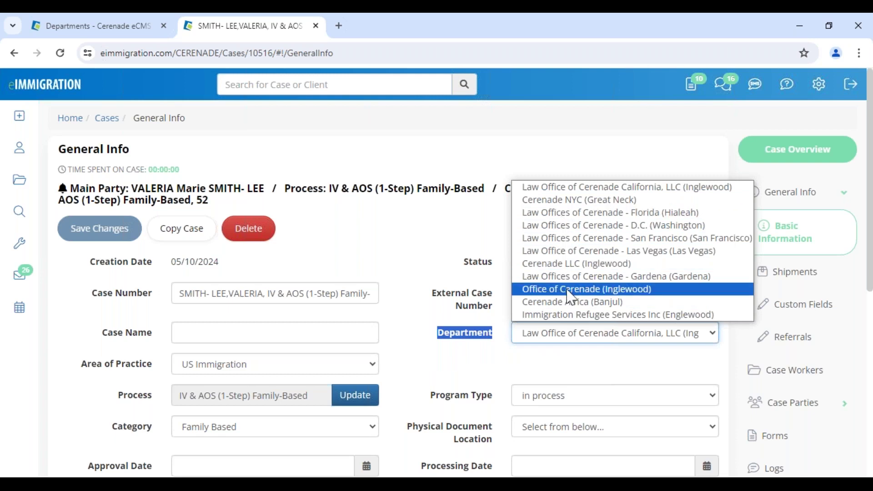
click(571, 251)
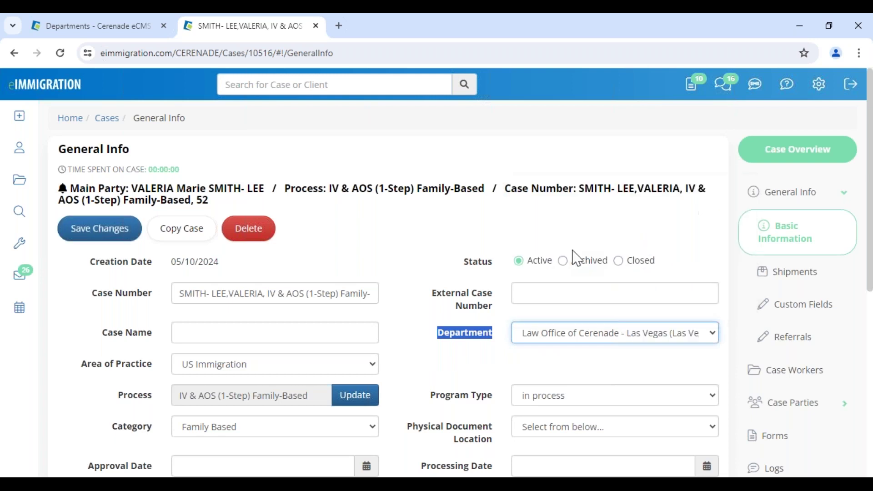
click(523, 377)
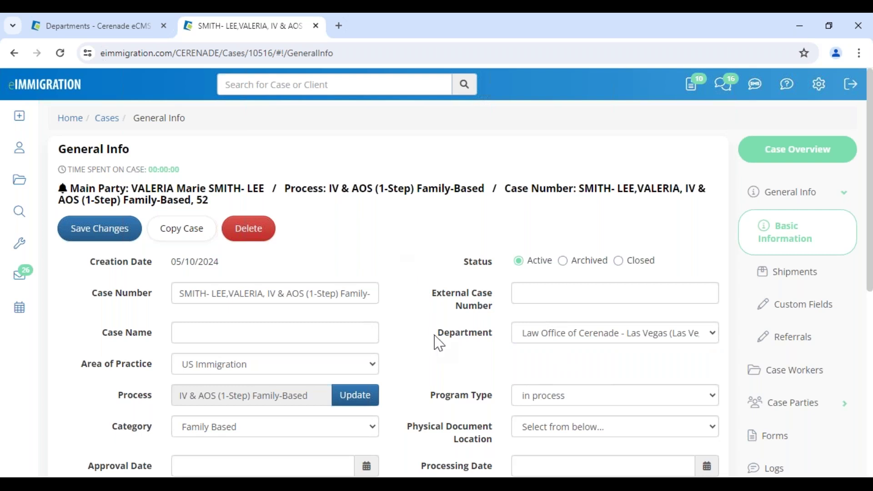
drag(435, 336, 499, 333)
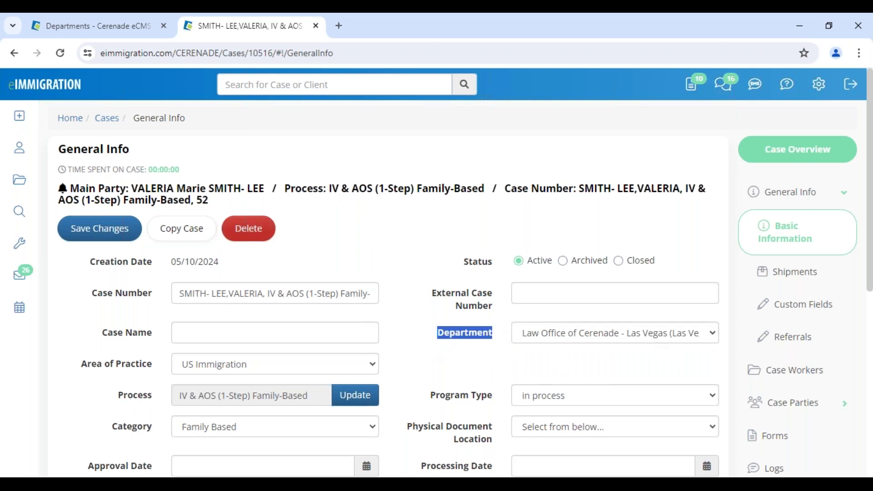
- Open the main party's client record, dismiss its alerts and set the client's Department to Law Offices of Cerenade - San Francisco
click(194, 193)
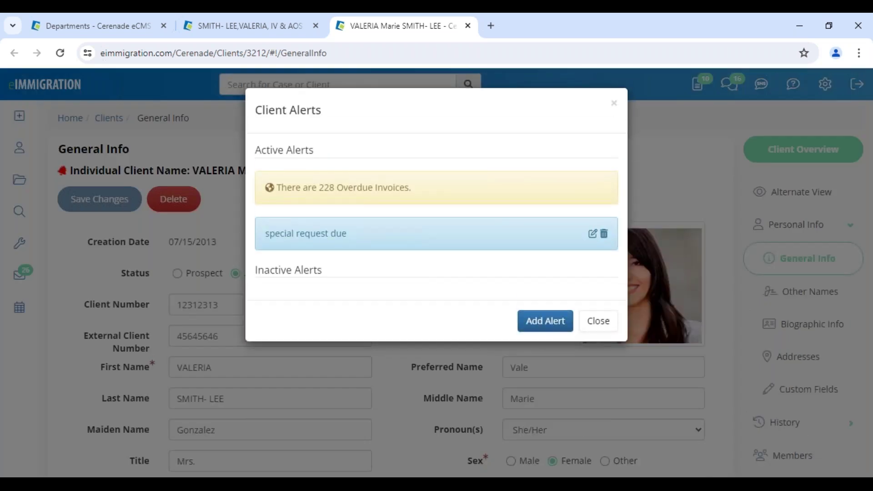
click(592, 319)
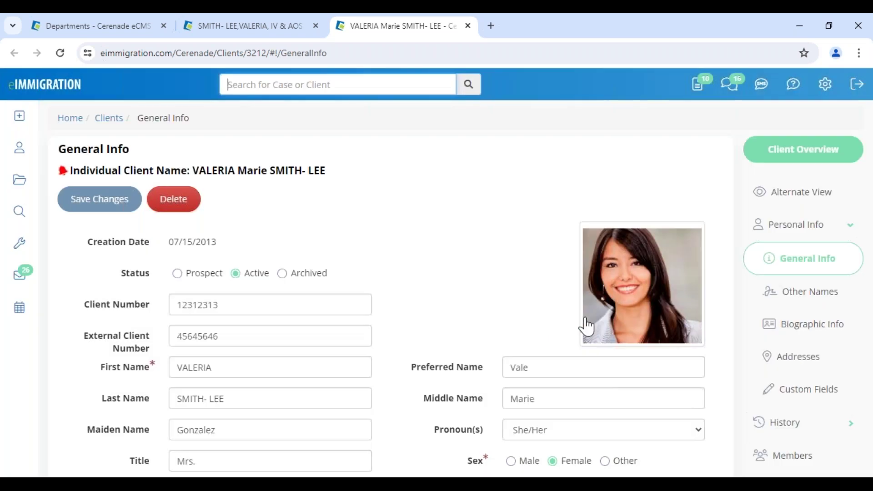
scroll(423, 314, down, 1)
scroll(423, 314, down, 8)
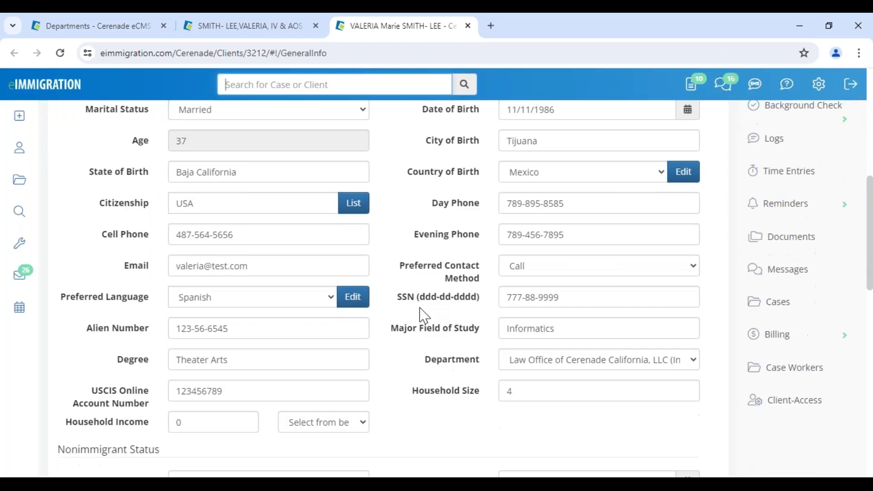
double_click(453, 297)
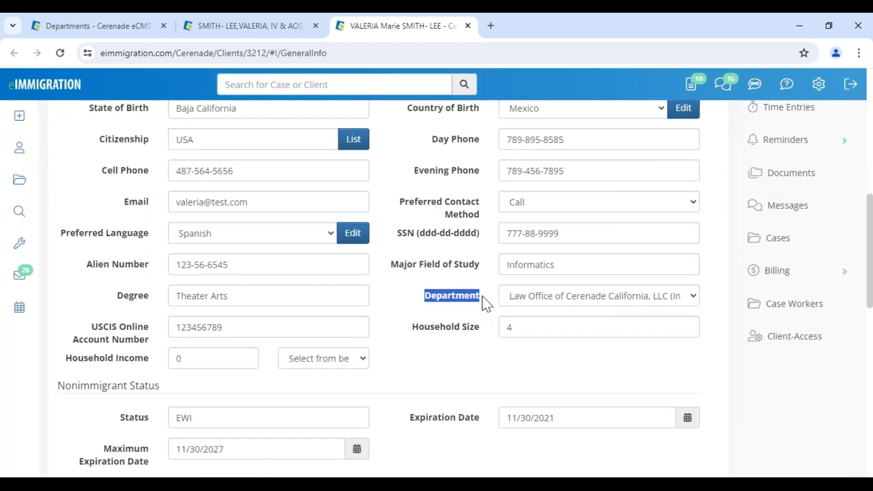
click(521, 301)
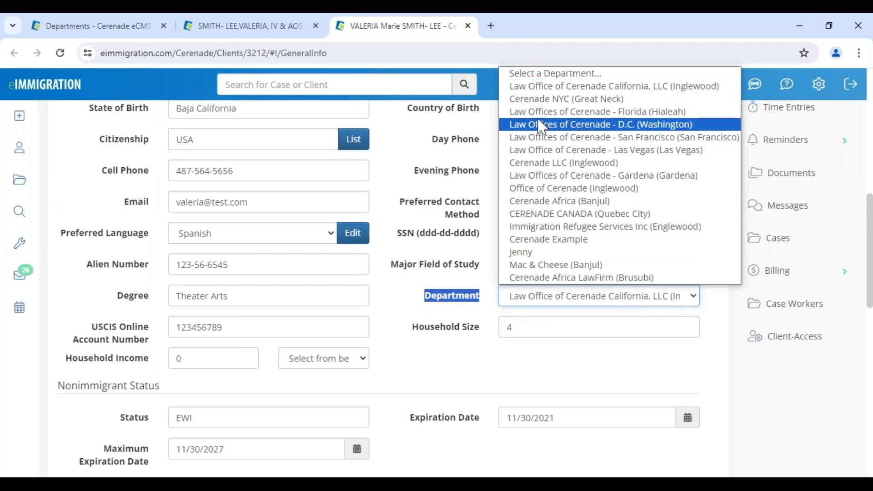
click(554, 141)
scroll(422, 230, up, 8)
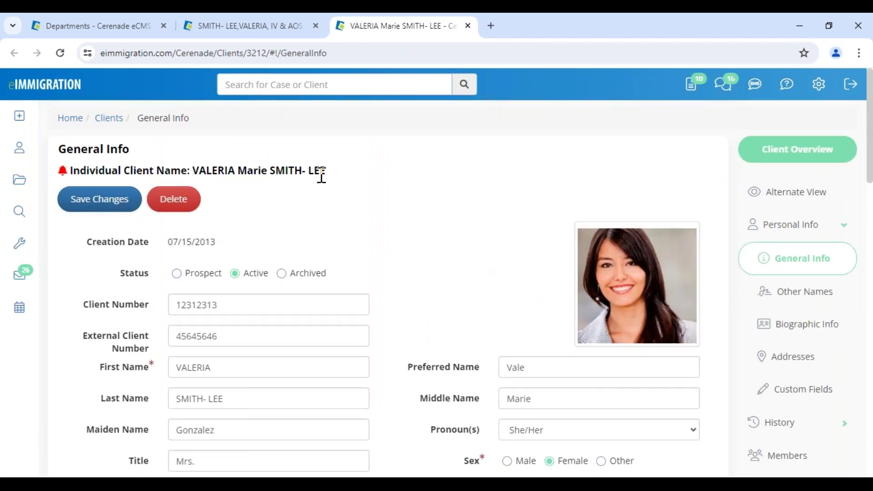
- Go back to the administrator home page and open the Users list of case workers
click(117, 31)
click(157, 84)
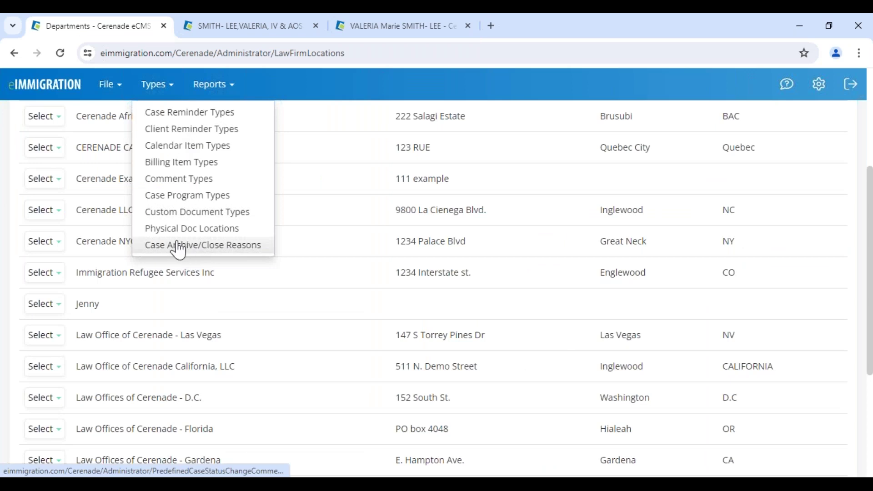
scroll(179, 250, up, 5)
click(58, 125)
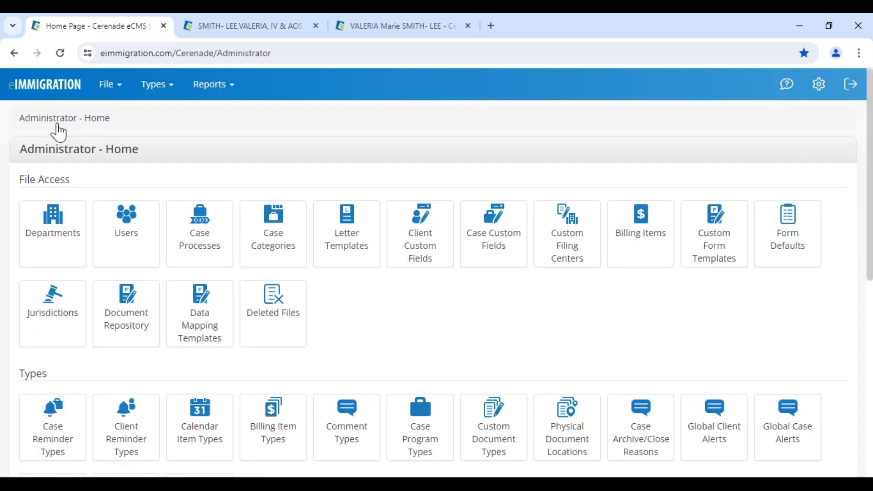
click(140, 241)
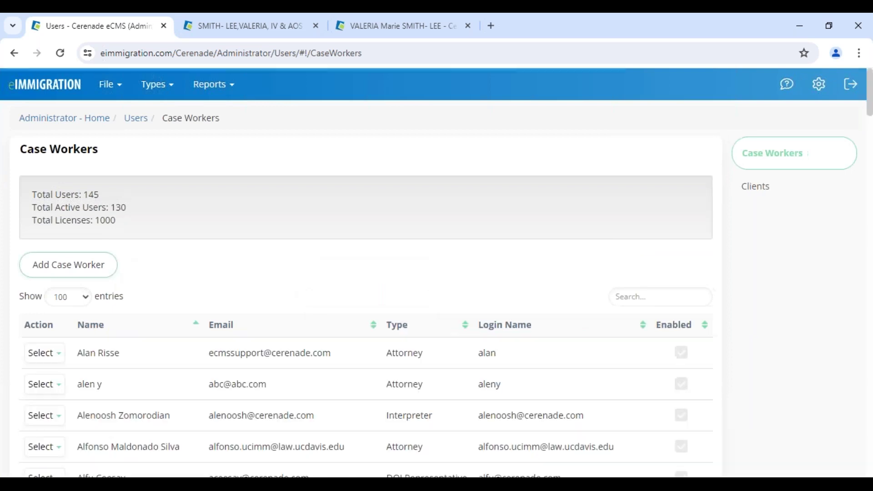
- Start adding a new case worker and review the options available for the case worker type
click(104, 267)
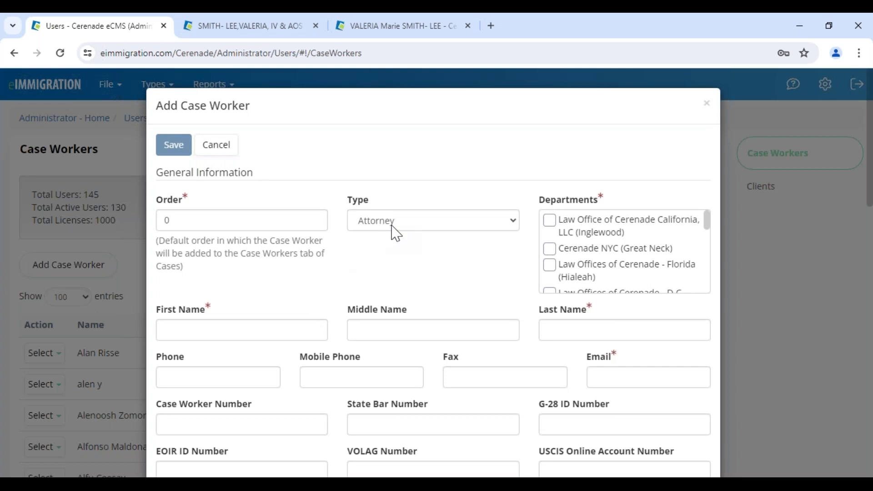
drag(179, 108, 296, 113)
click(375, 226)
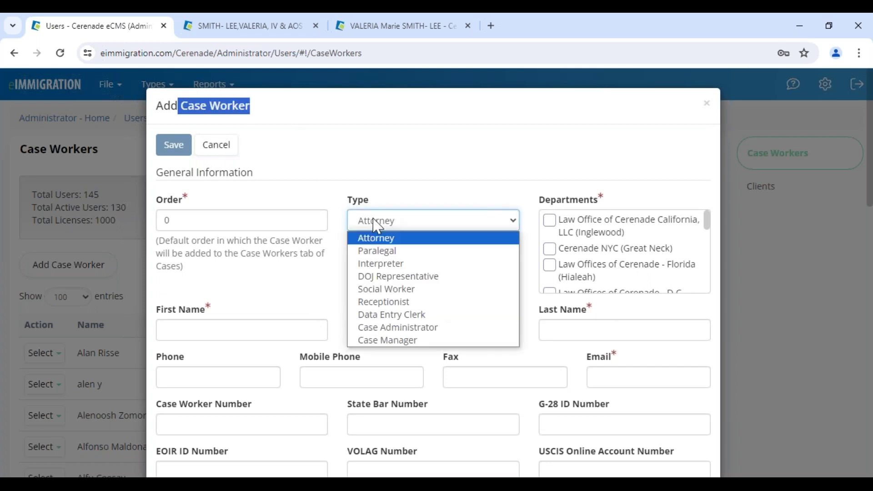
click(395, 197)
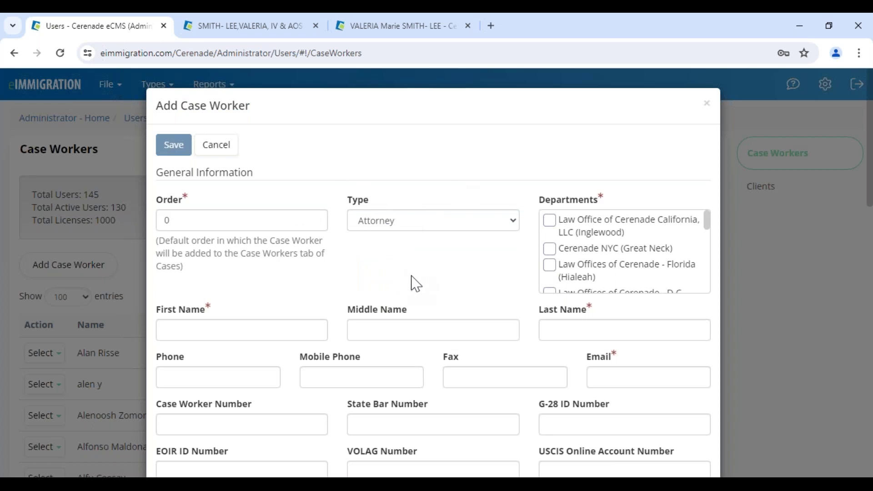
- Examine the attorney-related fields of the new case worker form, including State Bar Number, Jurisdiction Details, Mailing Address and Login Account
scroll(416, 284, down, 12)
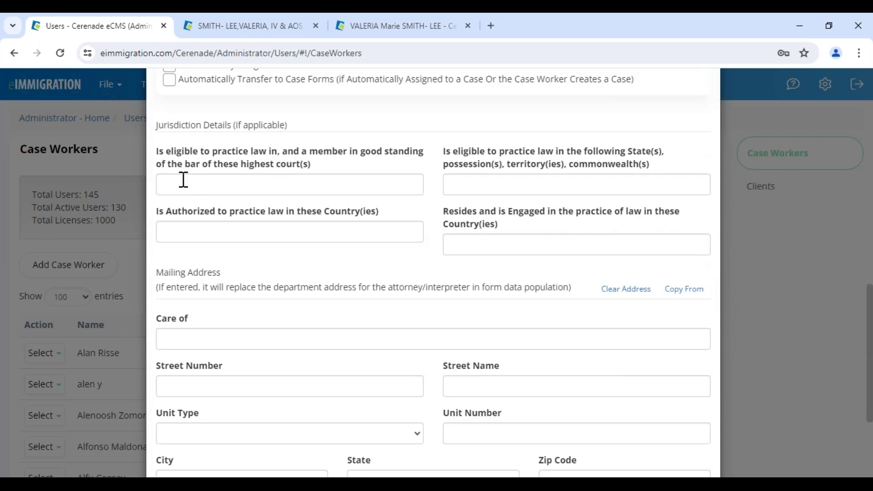
drag(156, 127, 341, 132)
scroll(341, 132, up, 5)
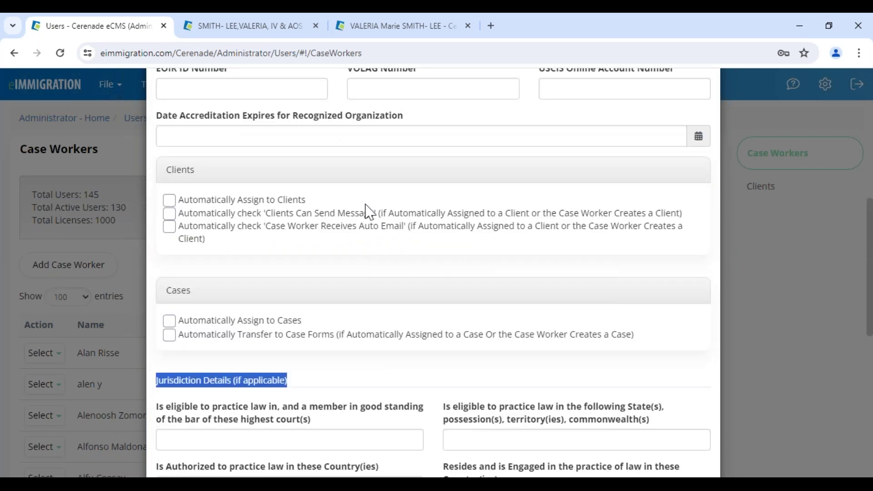
scroll(363, 200, up, 2)
drag(351, 86, 450, 90)
scroll(372, 275, down, 4)
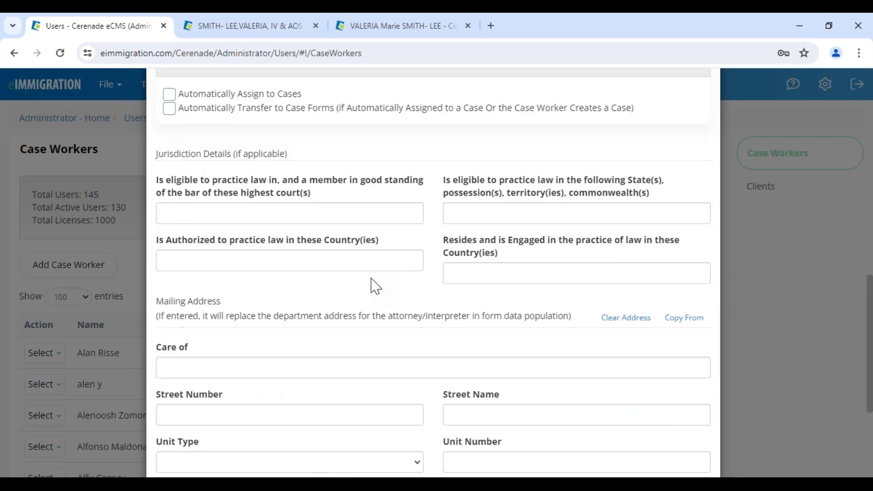
scroll(375, 281, down, 6)
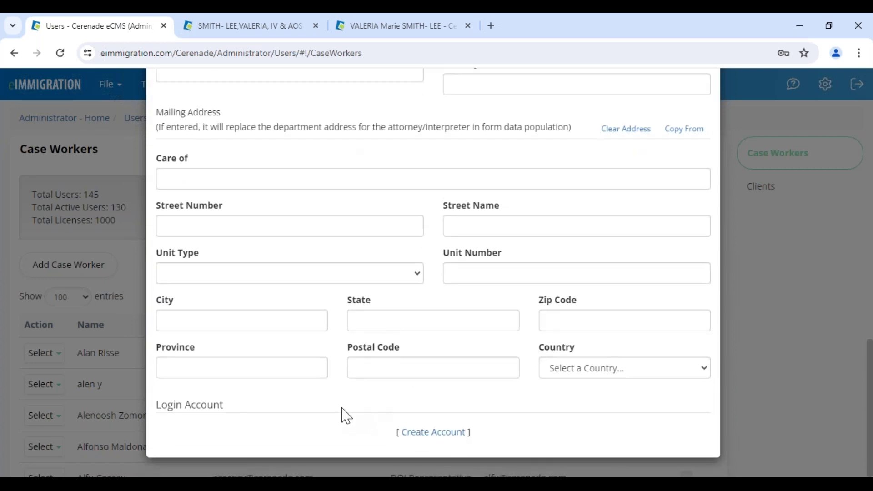
scroll(346, 415, up, 10)
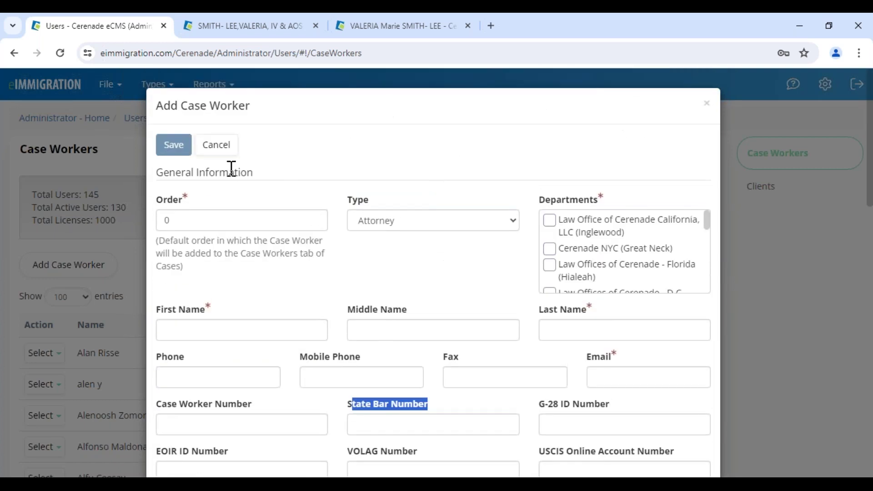
click(232, 168)
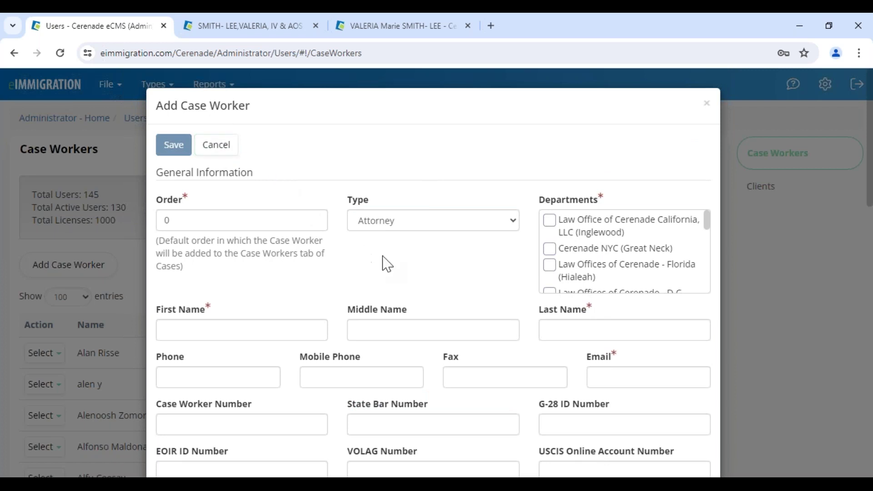
- Set the case worker's type to Receptionist and assign the Law Office of Cerenade California, LLC (Inglewood) and Law Offices of Cerenade - Florida (Hialeah) departments
click(386, 224)
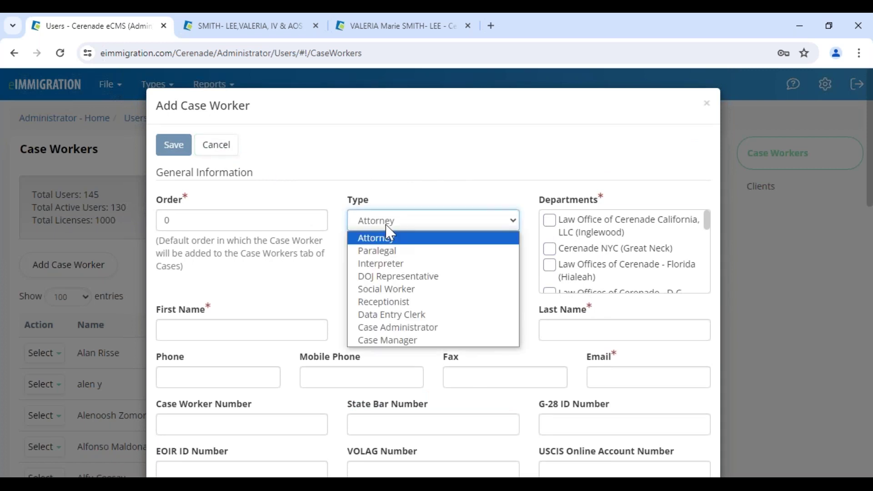
click(390, 303)
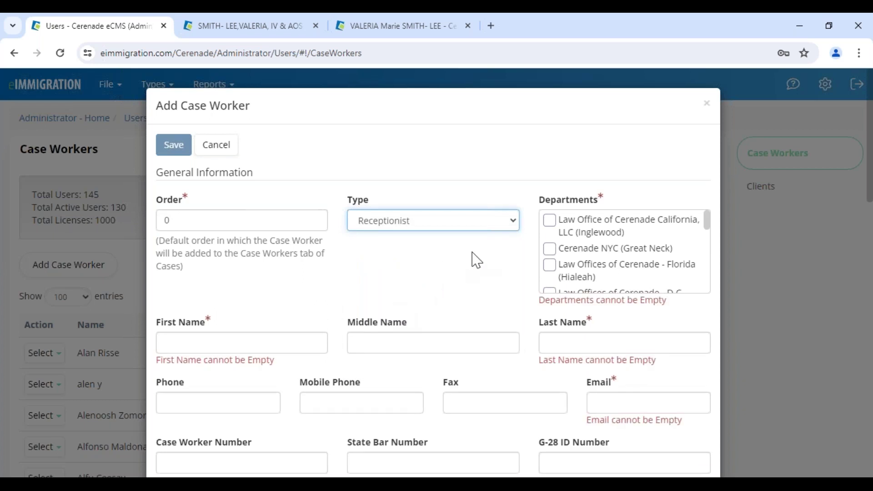
click(549, 223)
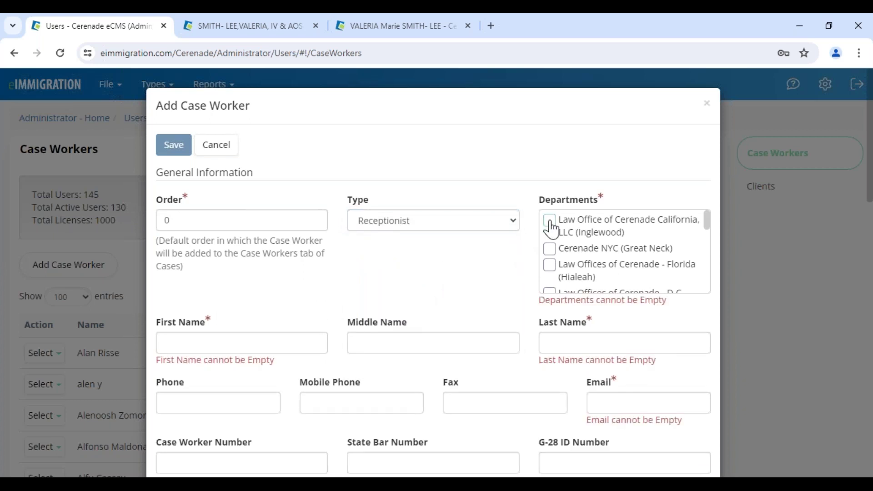
click(549, 222)
click(549, 266)
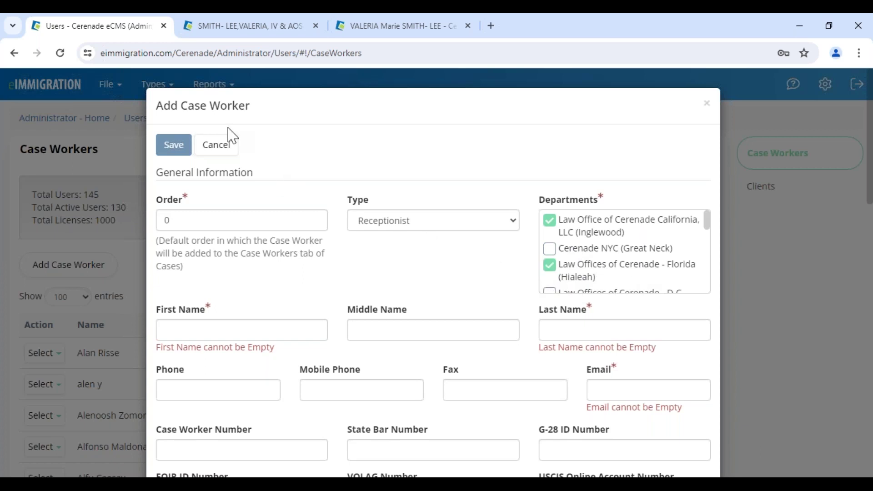
drag(182, 105, 283, 119)
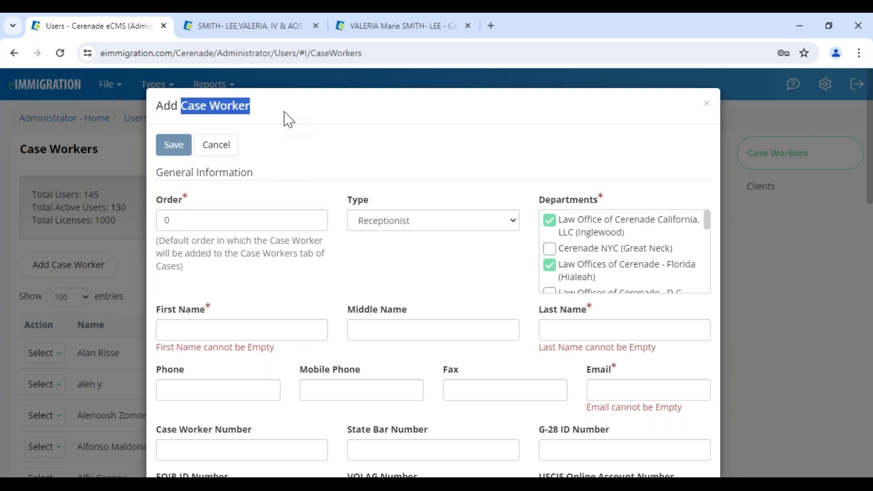
click(507, 277)
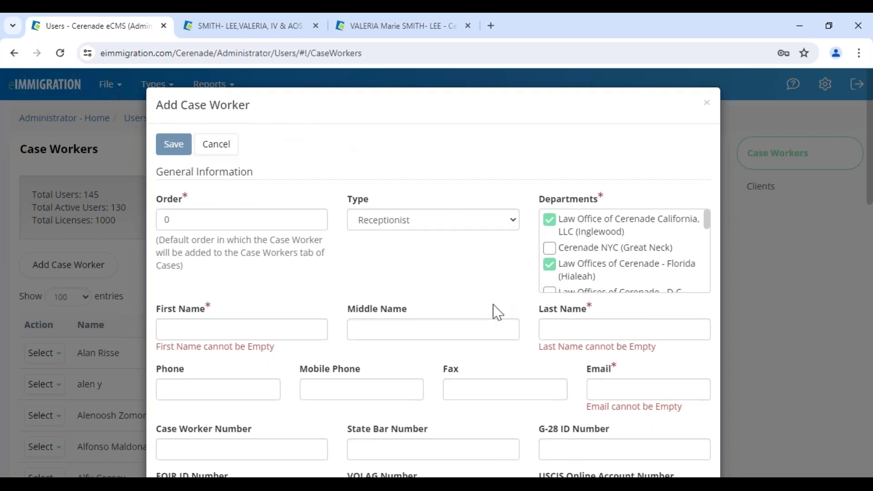
- Try the automatic 'Clients Can Send Message' and 'Case Worker Receives Auto Email' options in the Clients section
scroll(498, 312, down, 8)
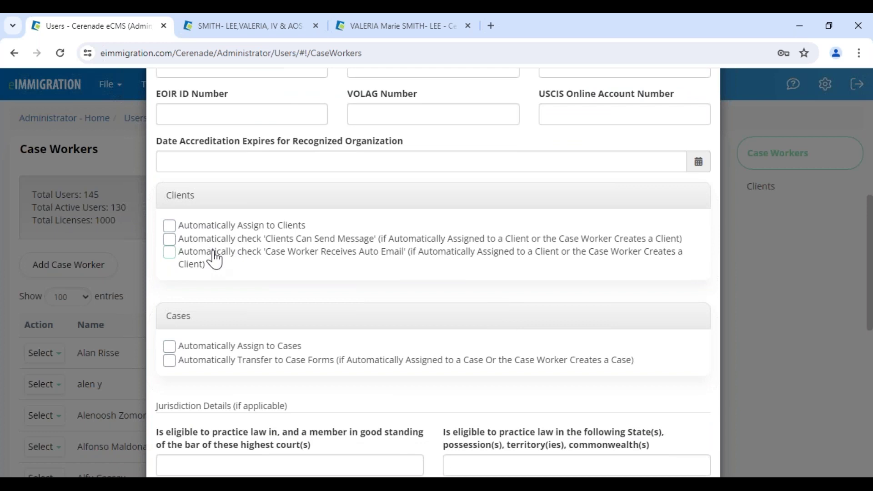
drag(193, 226, 320, 219)
click(322, 238)
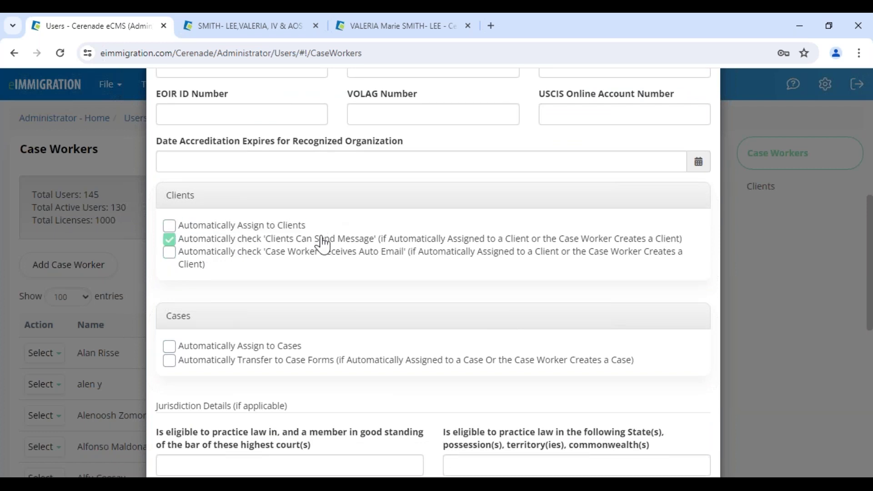
click(319, 238)
click(316, 253)
drag(316, 258, 403, 261)
click(169, 253)
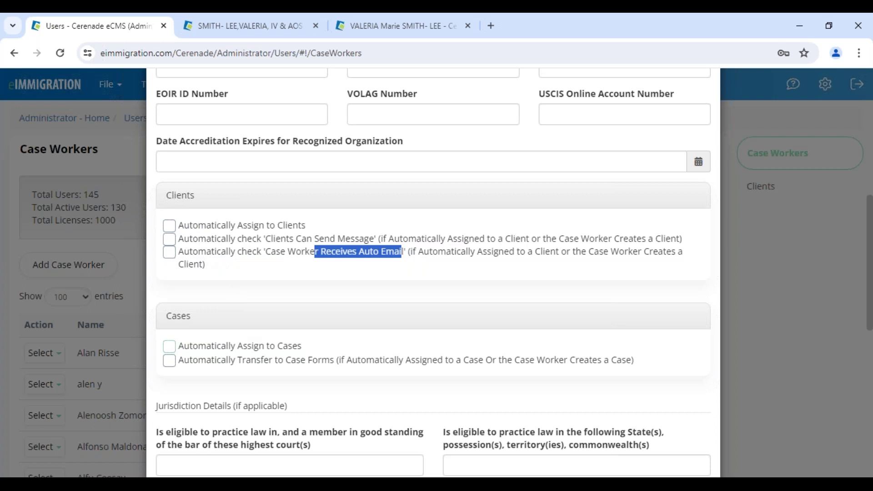
- Create a login account for the case worker and review its Login Name and Password fields, leaving them empty
scroll(253, 312, down, 3)
scroll(254, 312, down, 7)
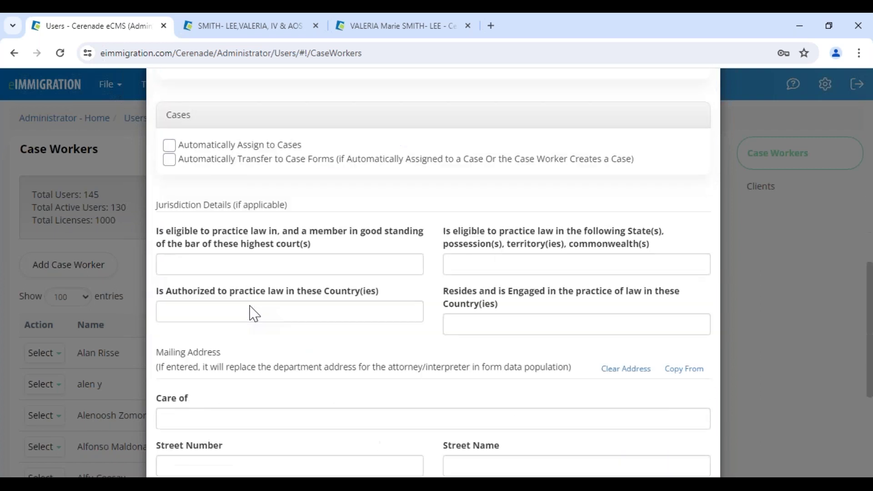
click(422, 434)
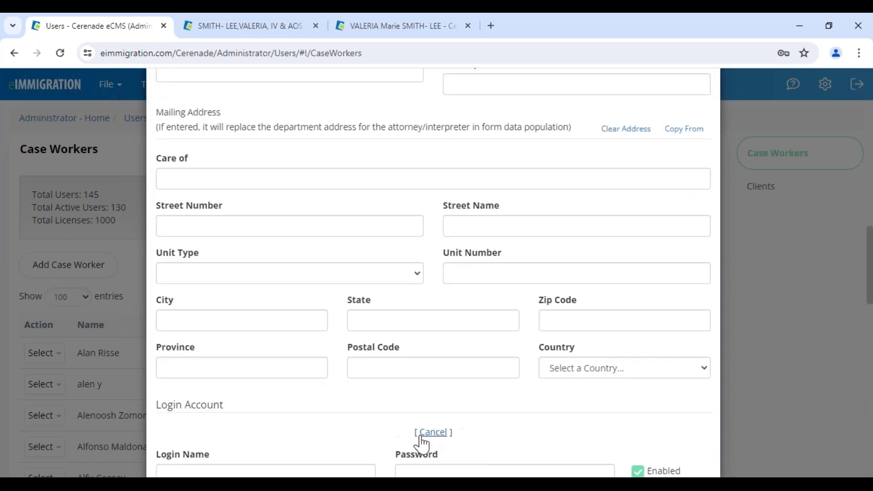
scroll(382, 430, down, 3)
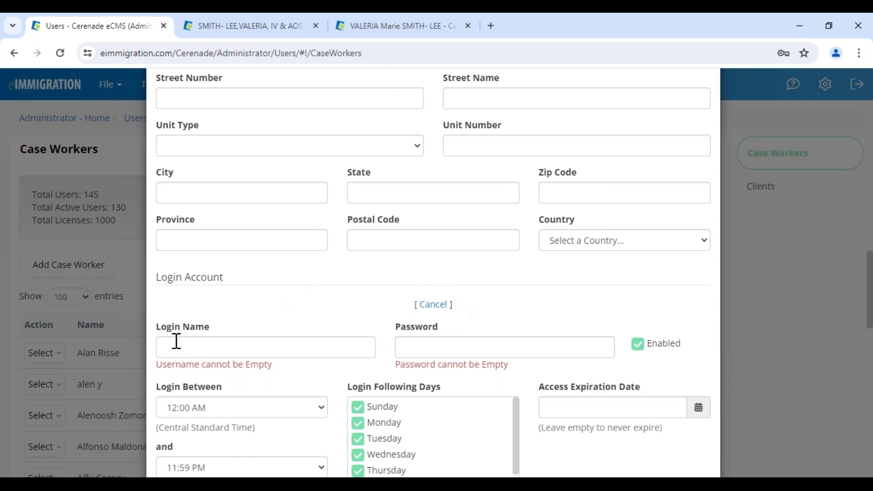
drag(158, 328, 207, 332)
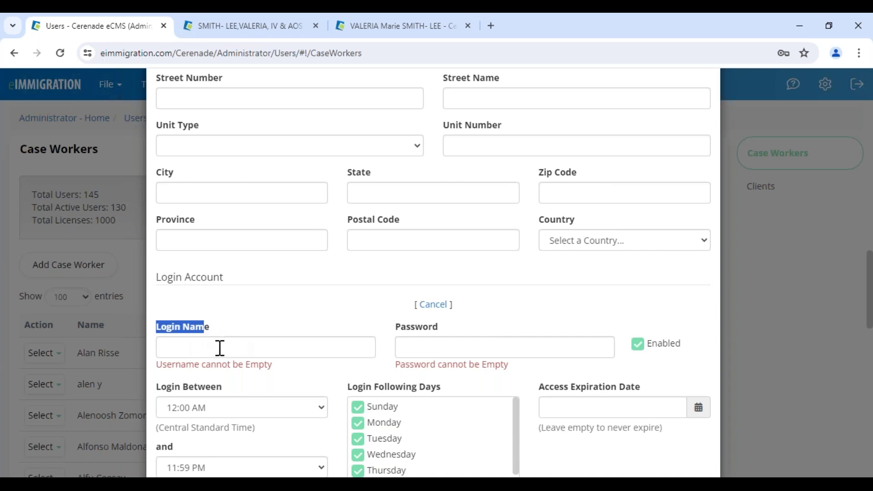
click(220, 348)
click(443, 350)
scroll(435, 366, down, 3)
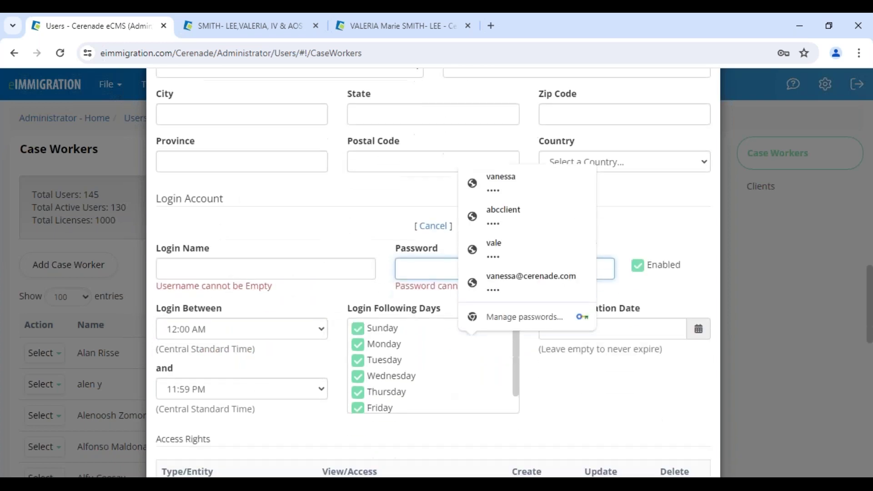
click(296, 405)
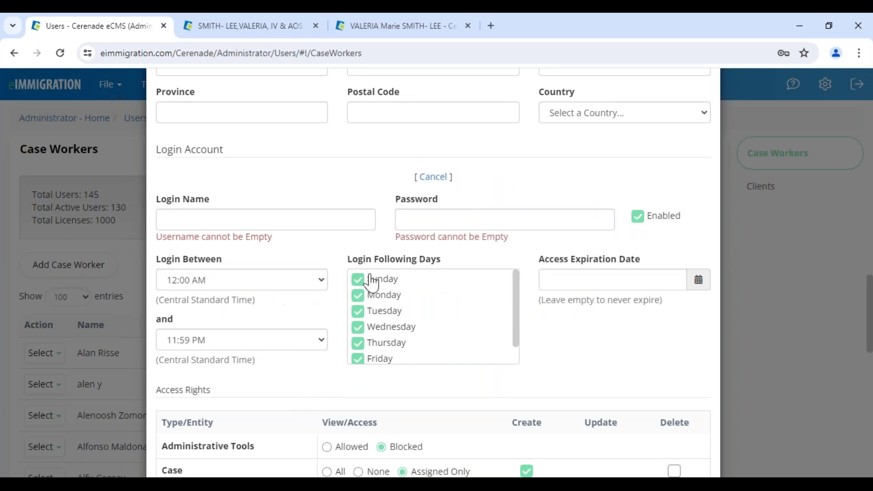
- Exclude Sunday and Saturday from the account's login days and set the login start time to 07:00 AM
drag(362, 258, 452, 263)
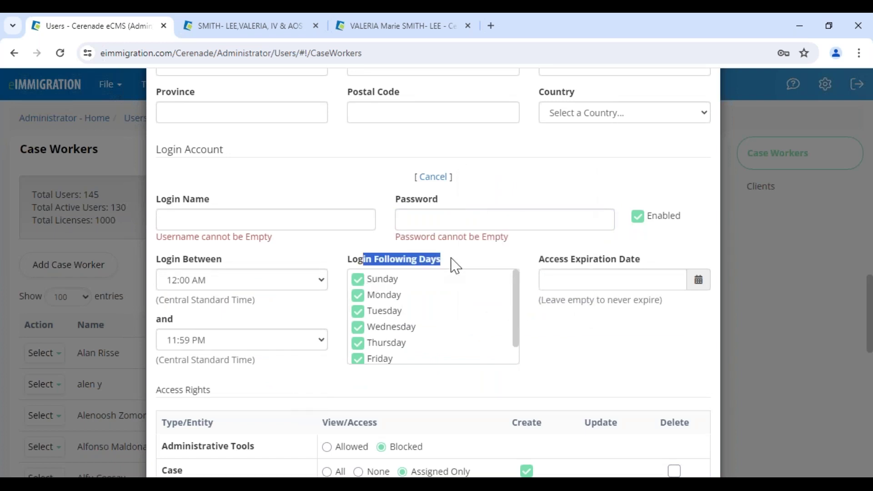
click(377, 280)
scroll(379, 359, down, 1)
click(380, 355)
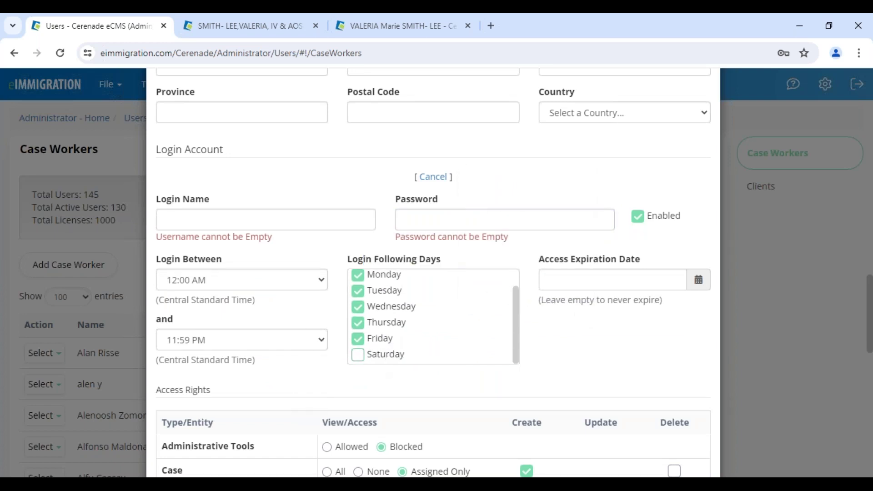
click(221, 282)
click(201, 113)
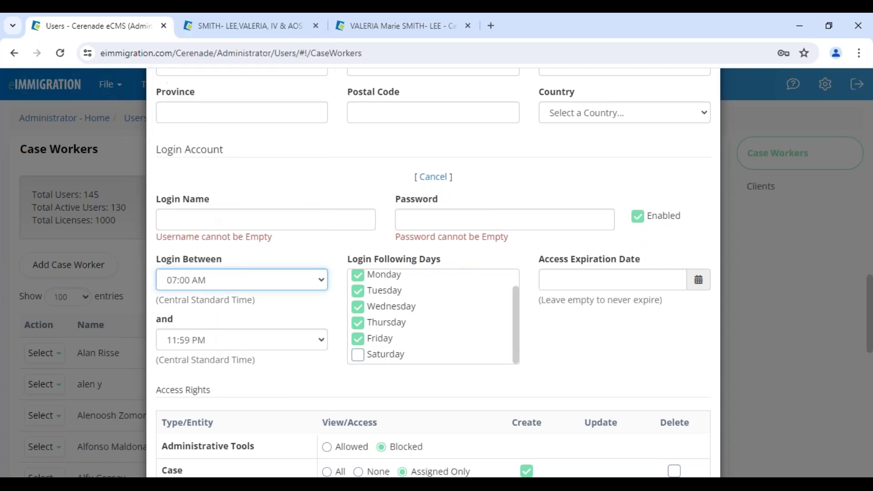
click(300, 314)
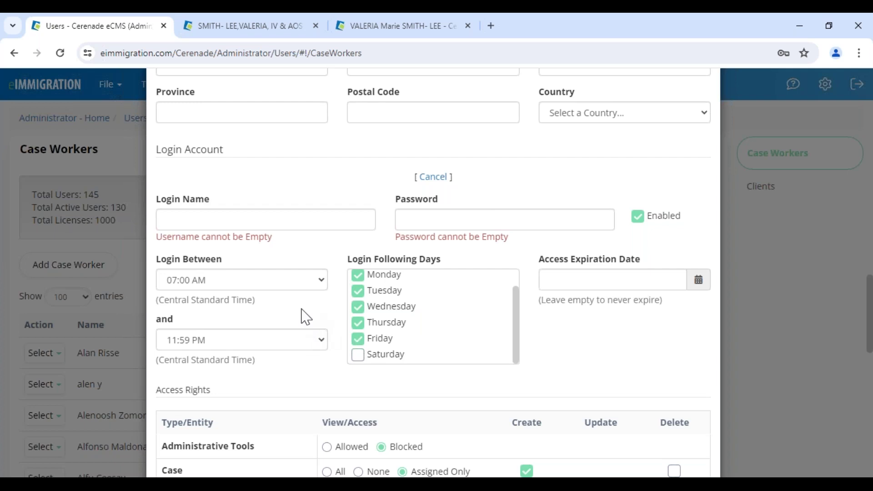
- Review the account's Access Rights and change Billing access to Allowed
scroll(303, 317, down, 4)
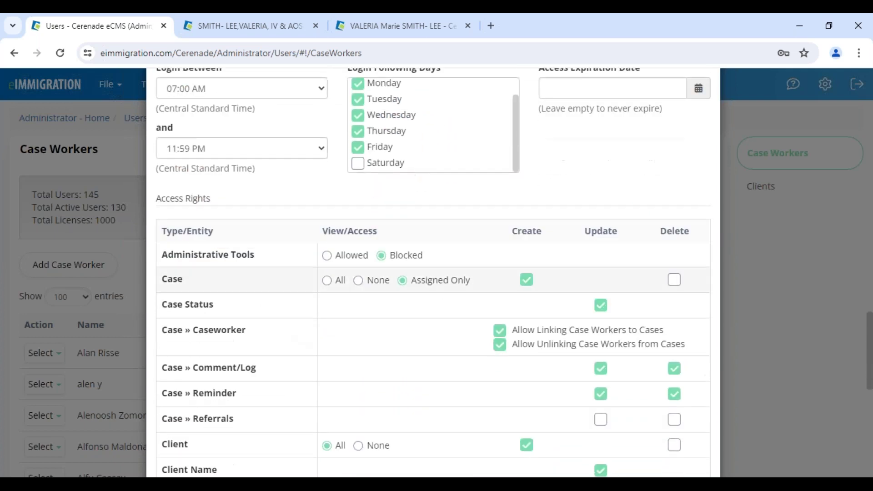
drag(161, 199, 236, 207)
click(276, 211)
scroll(282, 239, down, 1)
scroll(264, 363, down, 6)
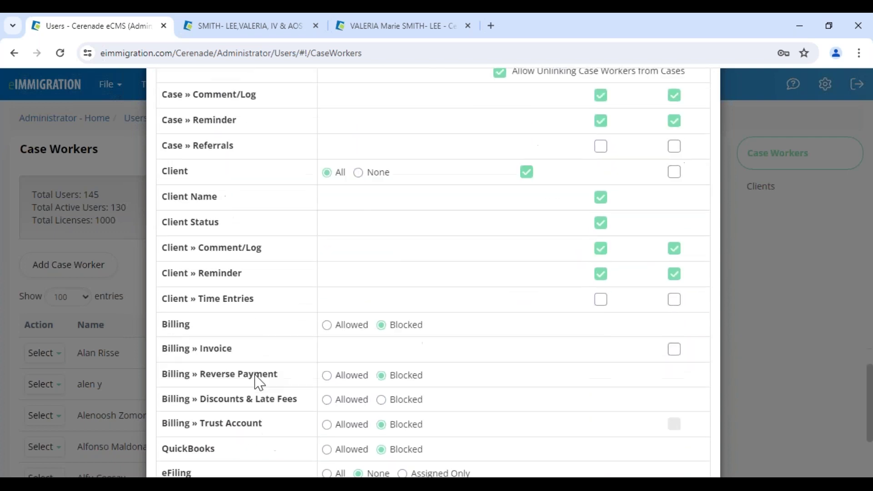
drag(161, 214, 191, 216)
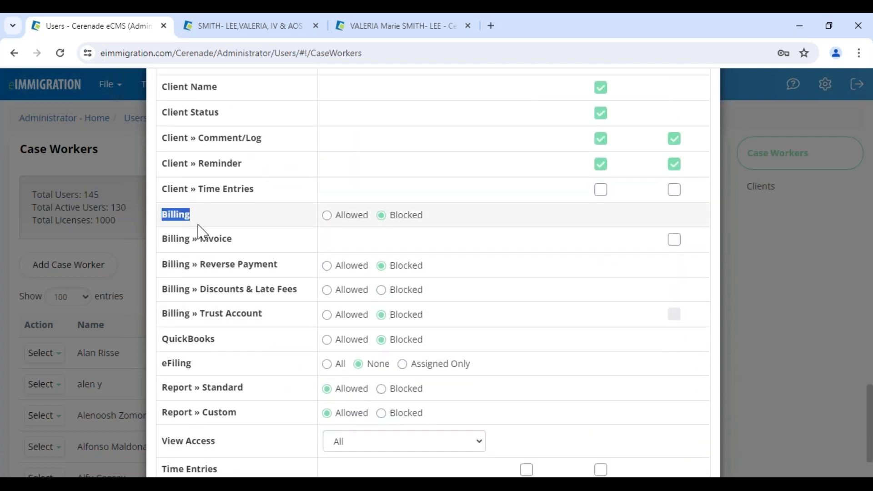
double_click(415, 216)
click(355, 215)
- Examine the remaining Access Rights entries and the Delete permission for Case
scroll(359, 336, down, 2)
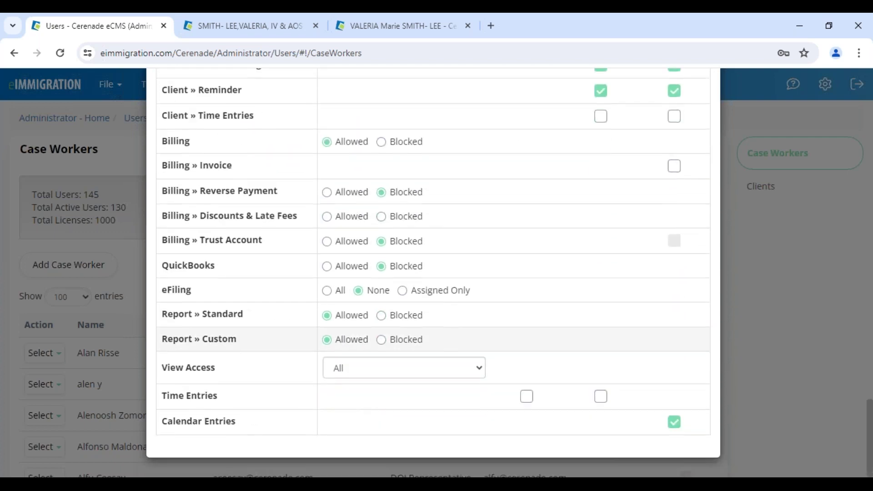
scroll(359, 346, up, 5)
scroll(228, 360, up, 4)
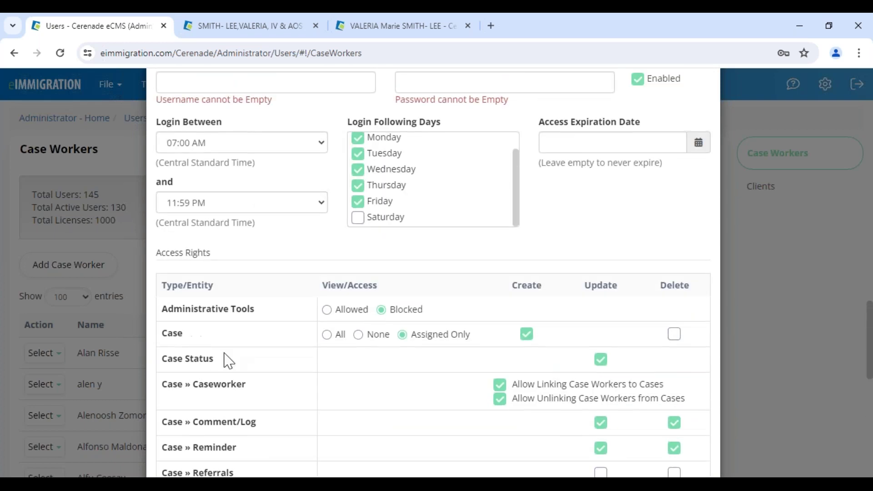
scroll(591, 318, down, 1)
click(676, 272)
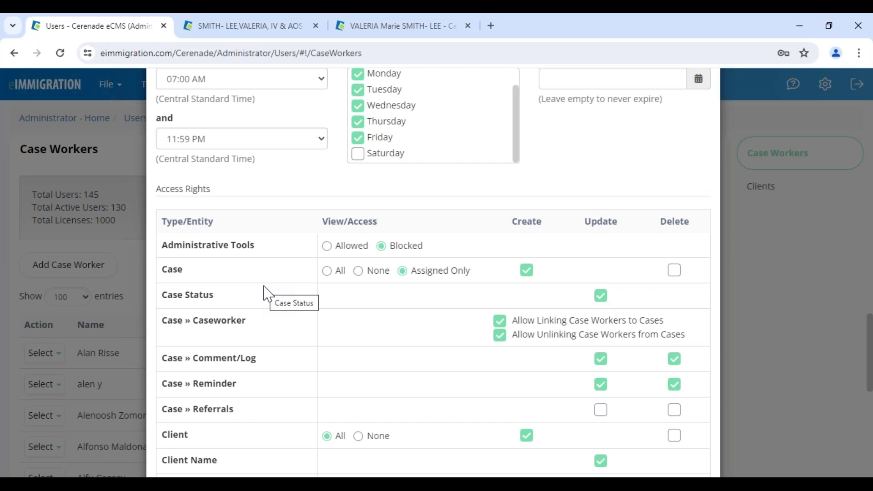
drag(158, 186, 236, 193)
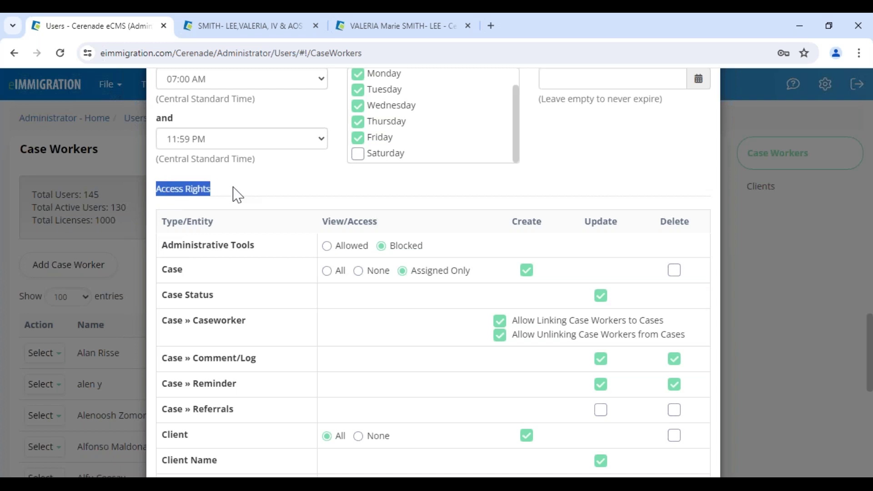
- Review the remaining Access Rights for the new case worker and set eFiling access to Assigned Only
scroll(334, 341, down, 7)
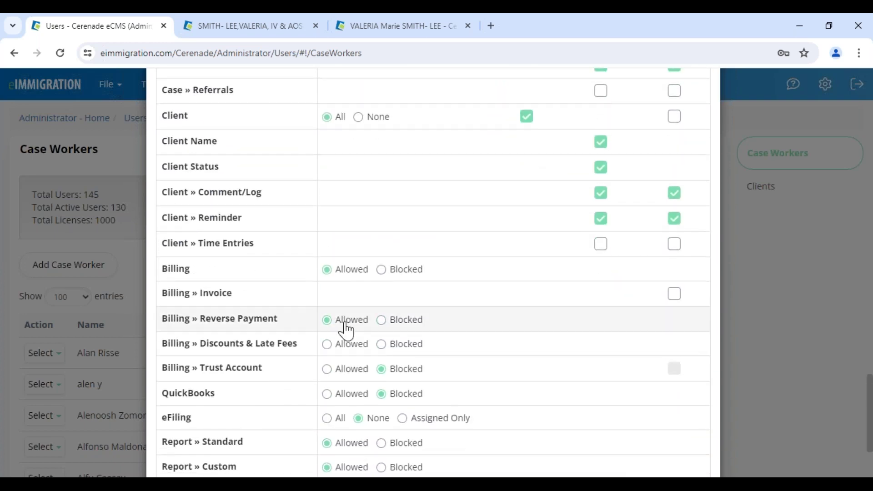
scroll(340, 356, down, 3)
shift+click(224, 298)
click(226, 298)
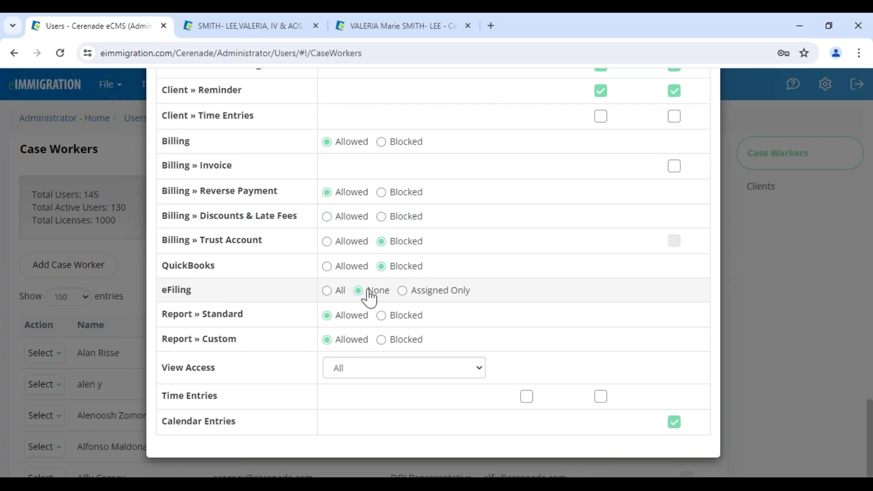
click(329, 295)
click(404, 294)
drag(408, 298, 481, 296)
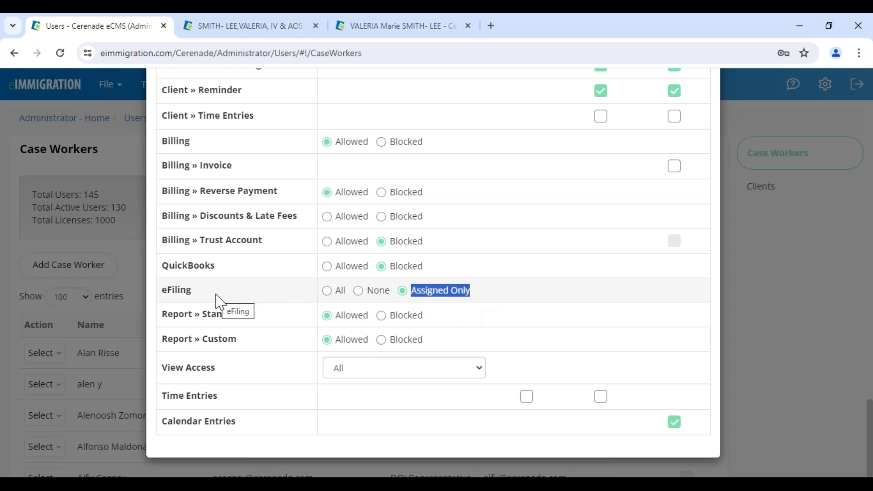
- Discard the new case worker form and return to the Administrator home page
scroll(215, 301, up, 20)
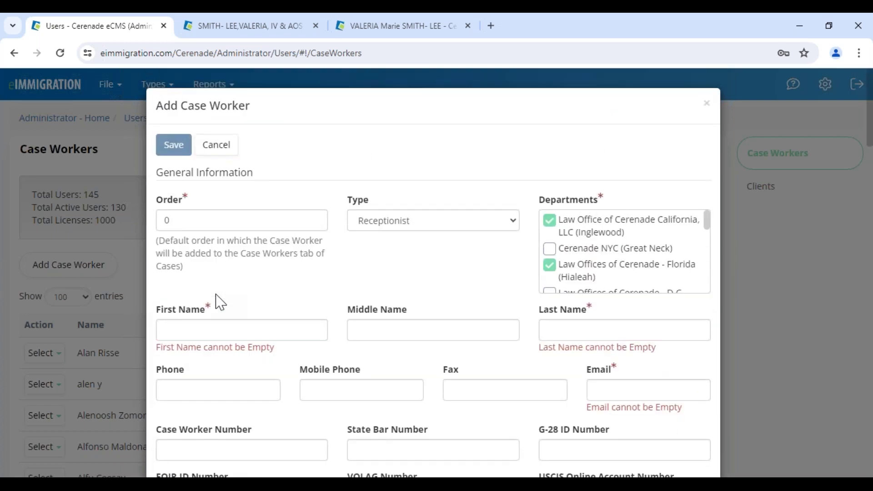
click(211, 146)
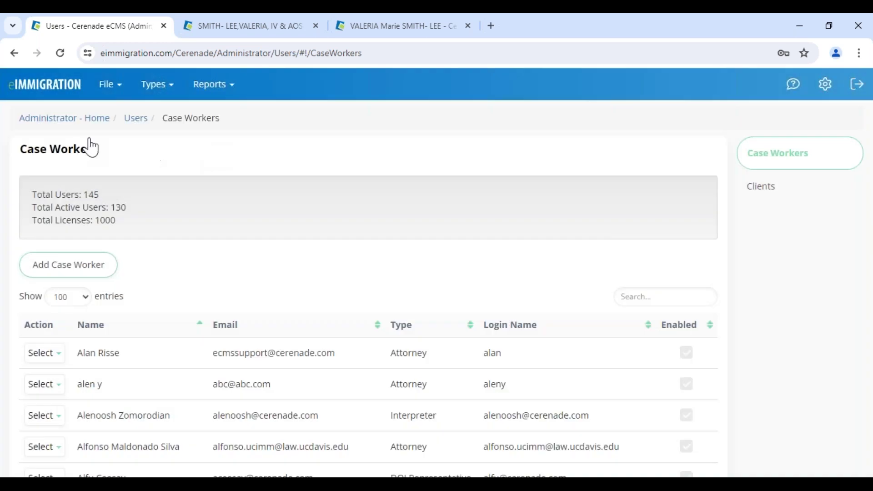
click(65, 118)
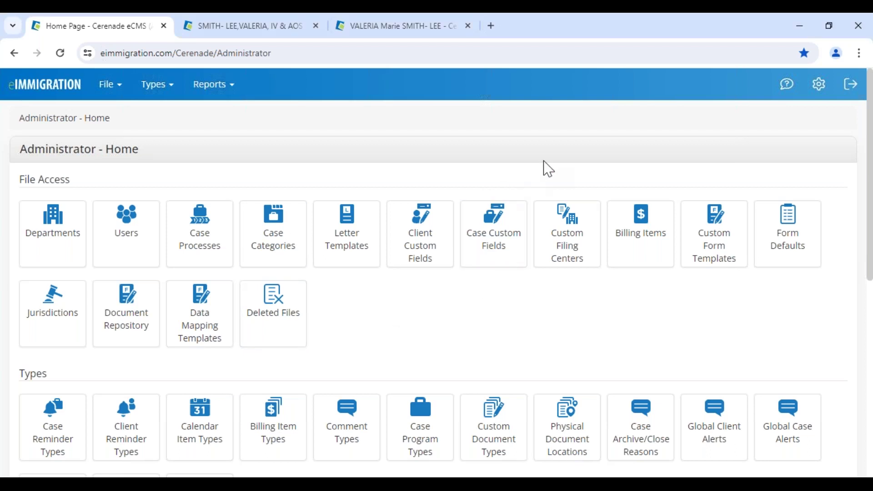
- Switch to the open client record and open the signed-in user's Subscription Details
click(819, 85)
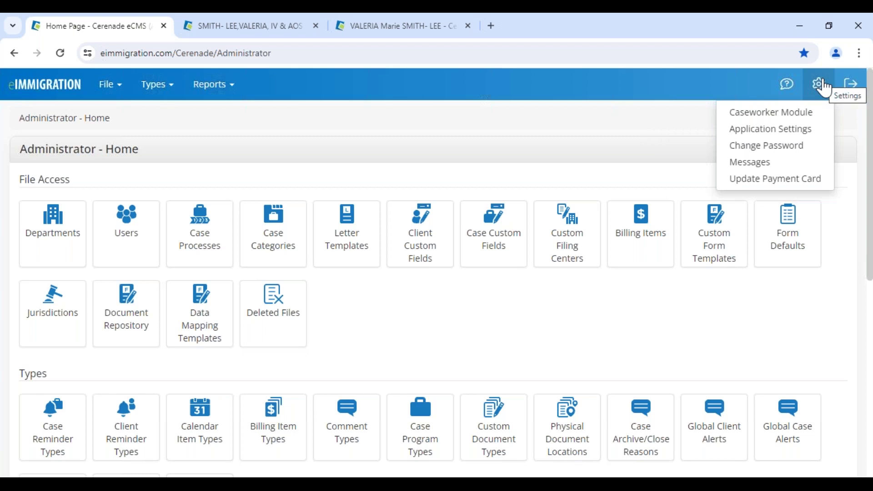
click(423, 26)
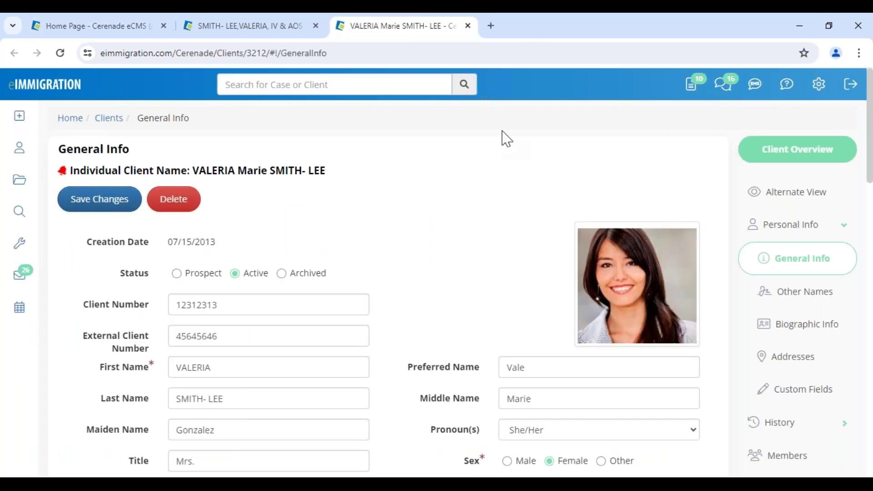
click(819, 85)
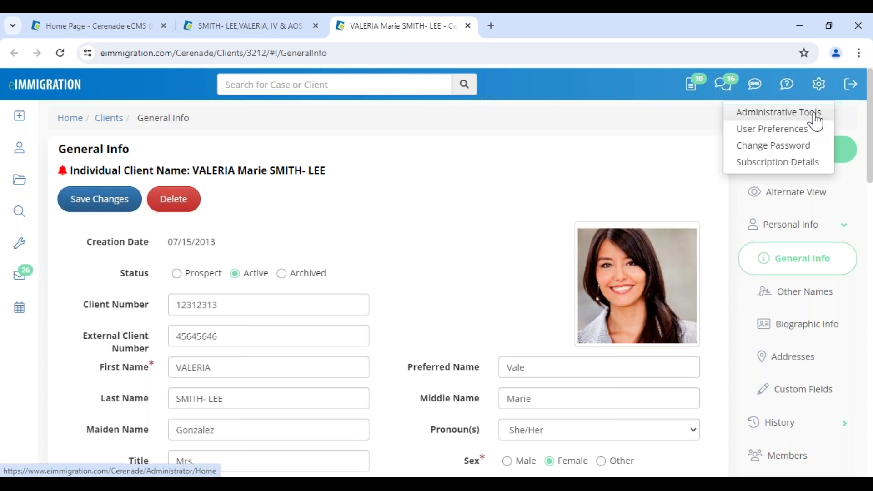
click(790, 163)
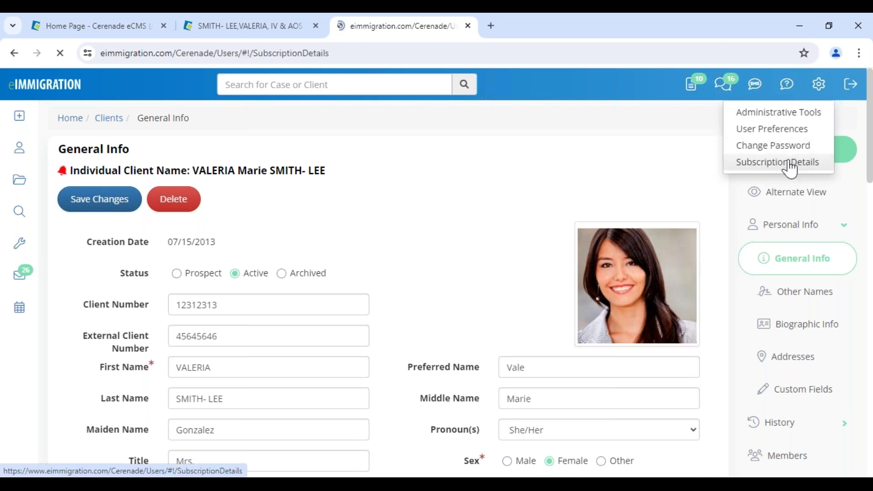
- Examine the current user's Access Rights in Subscription Details, including the Administrative Tools, Billing and eFiling permissions
scroll(320, 341, down, 2)
scroll(321, 340, down, 20)
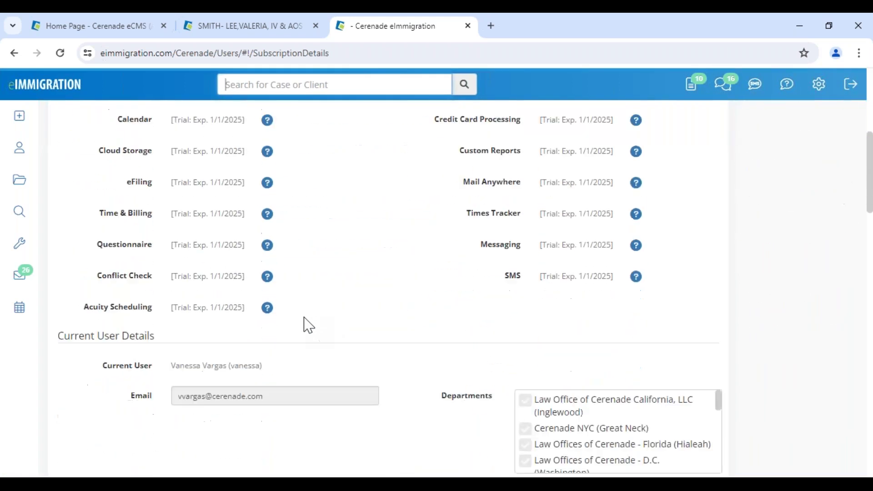
scroll(82, 254, down, 3)
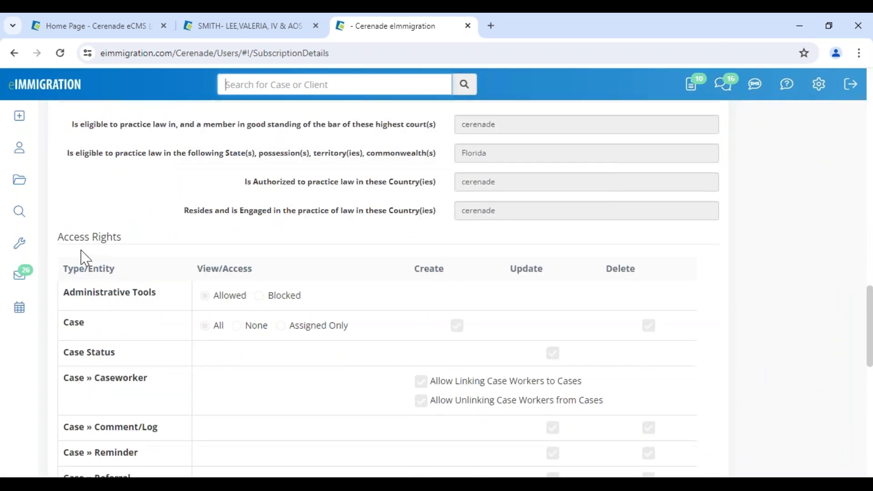
drag(56, 237, 122, 237)
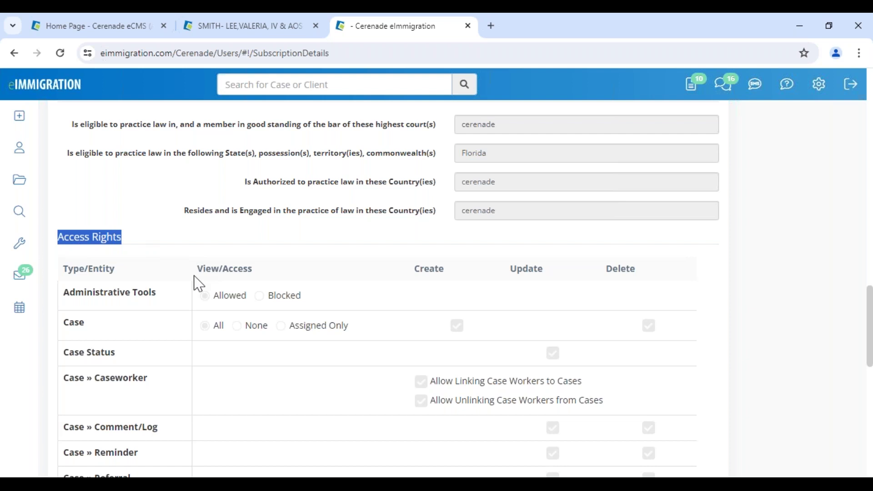
drag(302, 298, 270, 310)
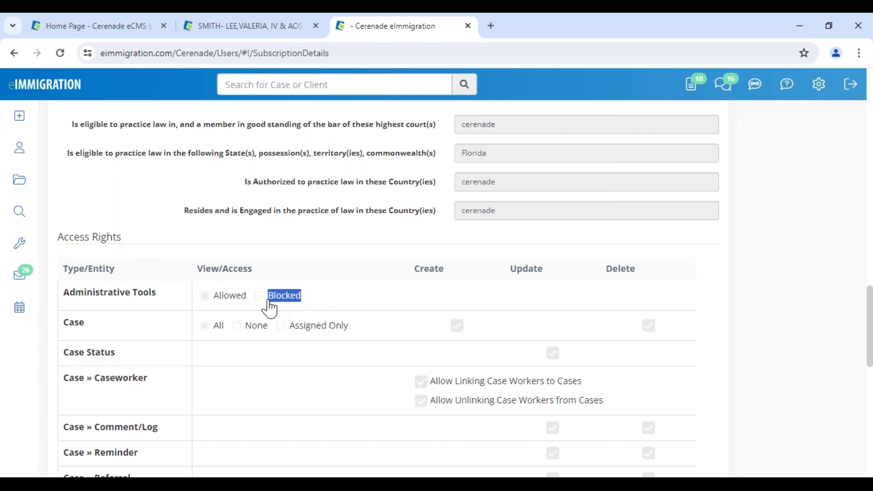
drag(69, 293, 158, 306)
scroll(227, 337, down, 6)
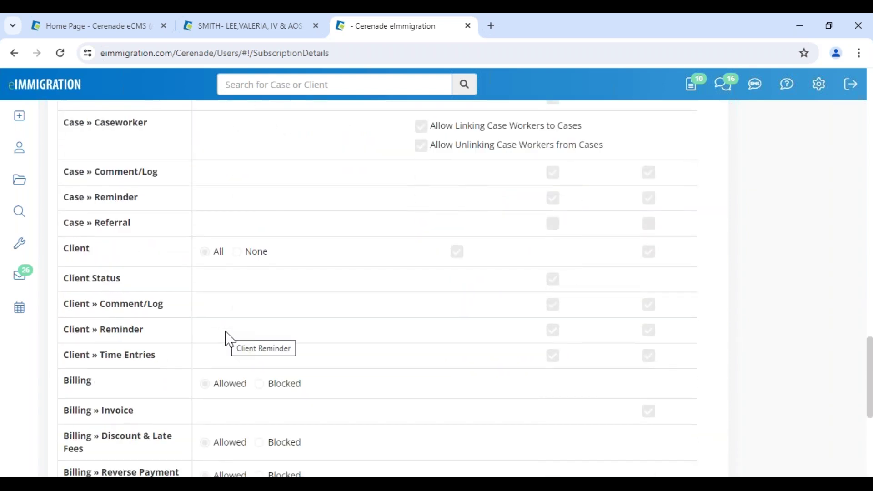
scroll(228, 339, down, 4)
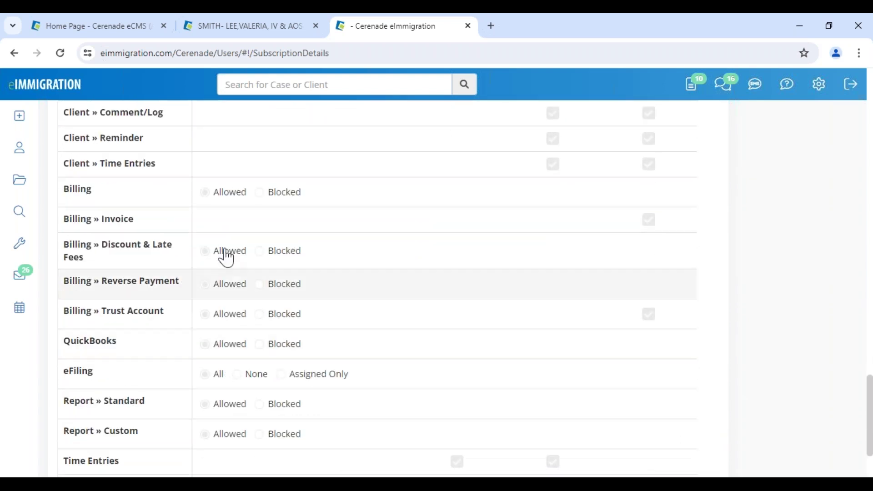
scroll(243, 397, down, 2)
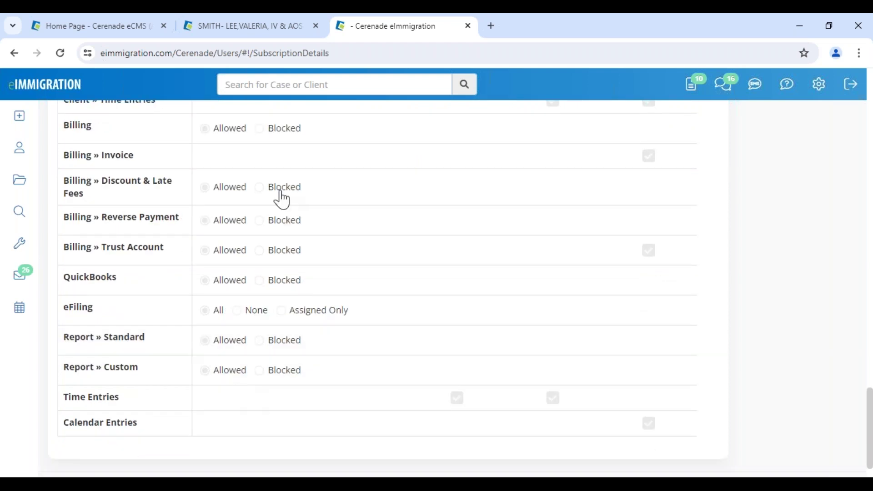
scroll(117, 257, up, 11)
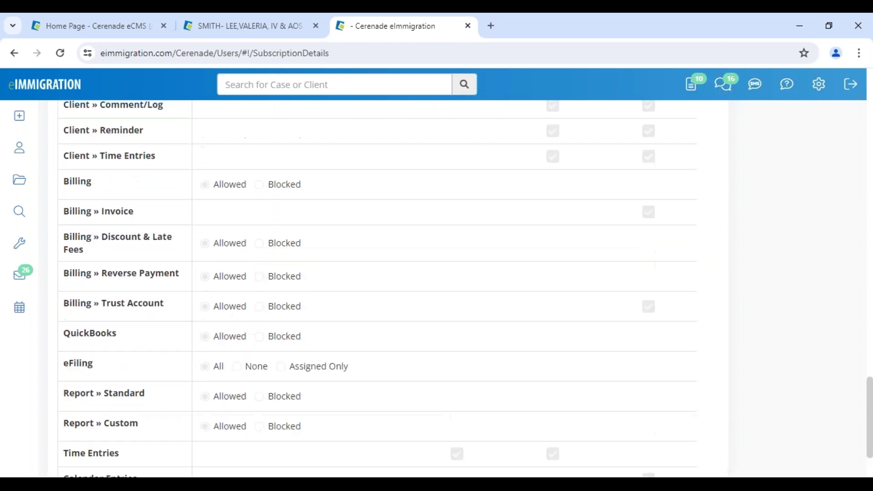
- Return the caseworker module to its home page and open Case Processes in the administrative tools
click(55, 98)
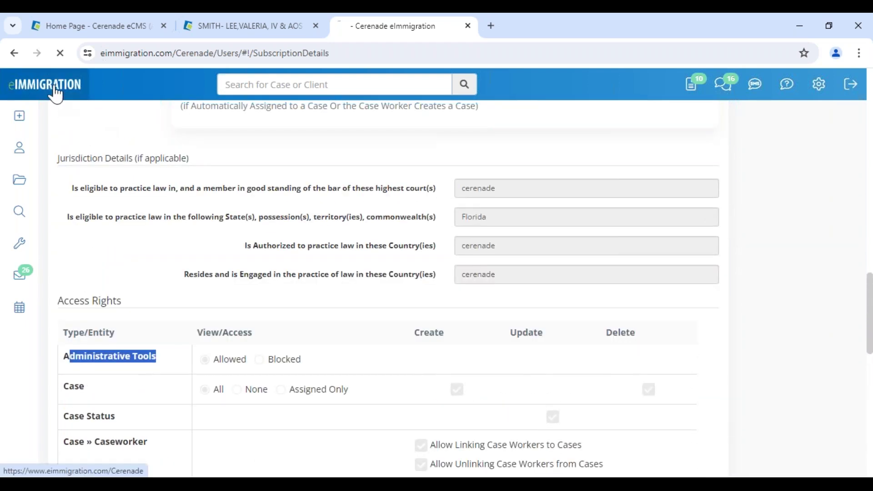
click(79, 26)
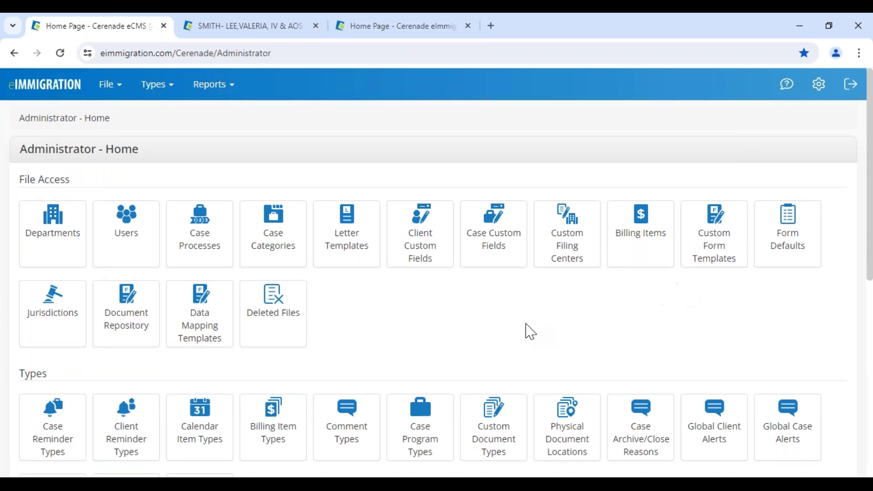
click(201, 235)
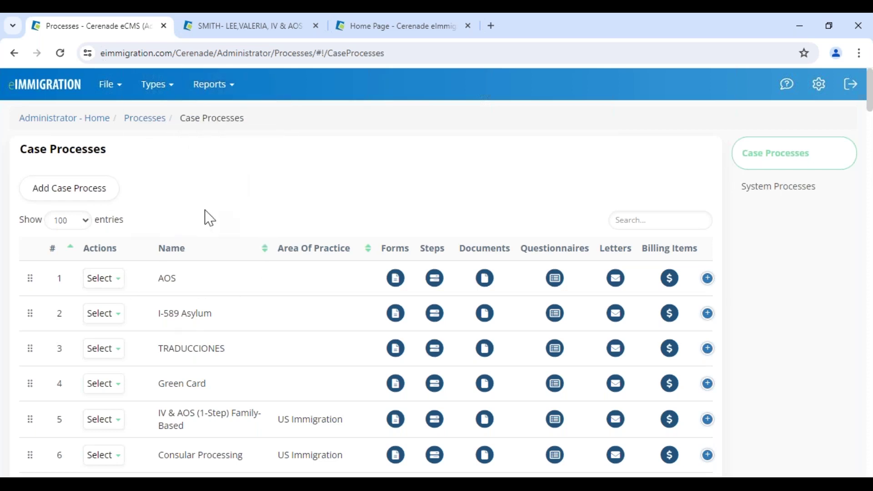
- Open the Create Case Wizard in the caseworker module and expand its list of processes
click(350, 26)
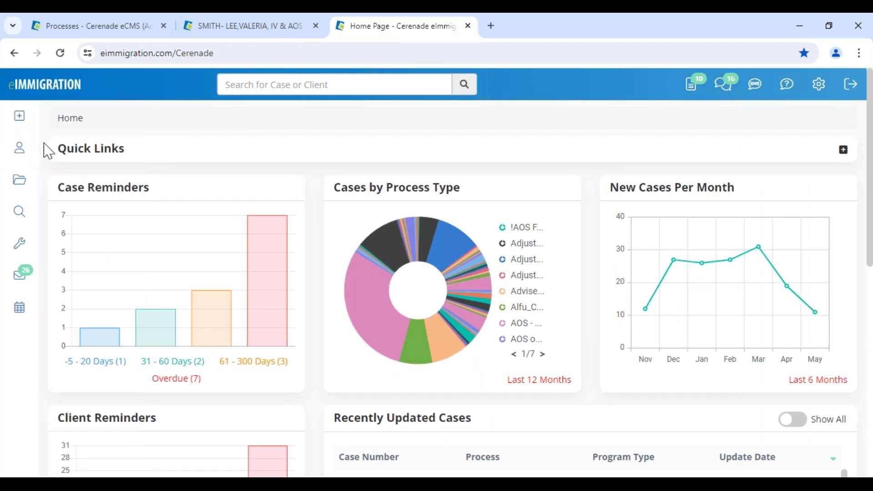
mouse_move(19, 116)
click(80, 168)
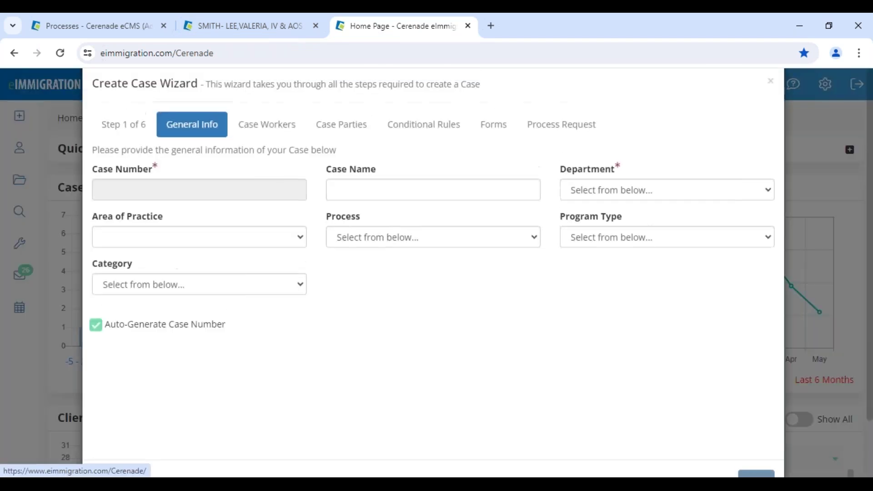
click(366, 268)
click(366, 267)
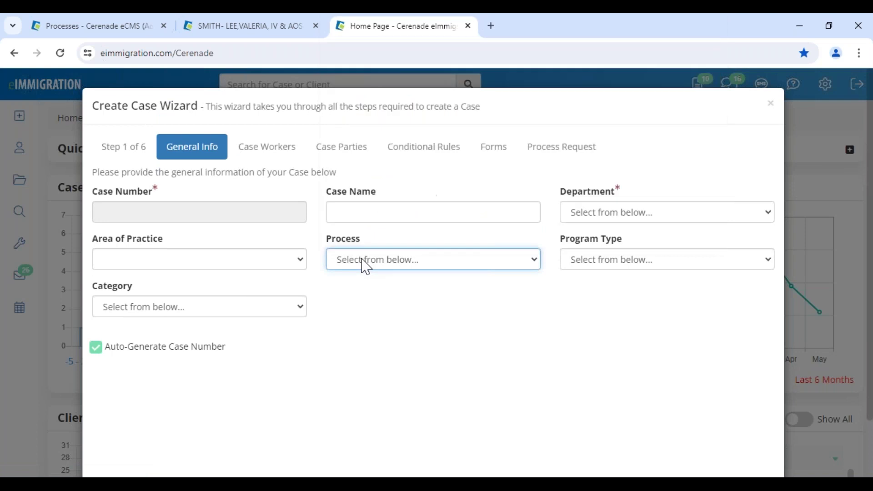
click(366, 268)
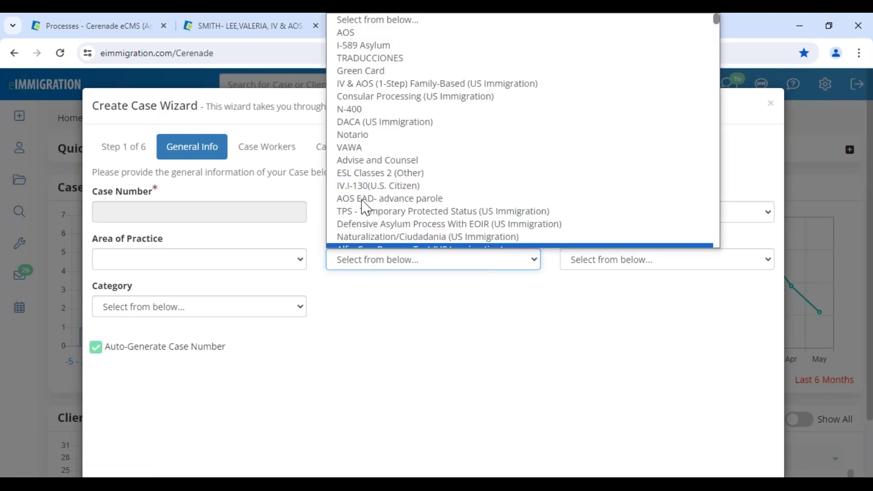
- Examine the case processes offered for a new case in the Create Case Wizard
scroll(371, 159, down, 1)
scroll(375, 123, down, 20)
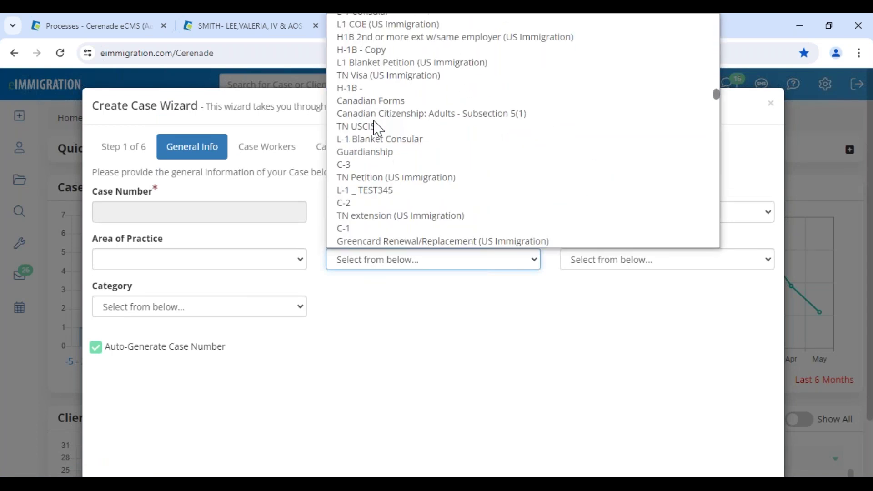
scroll(375, 127, down, 2)
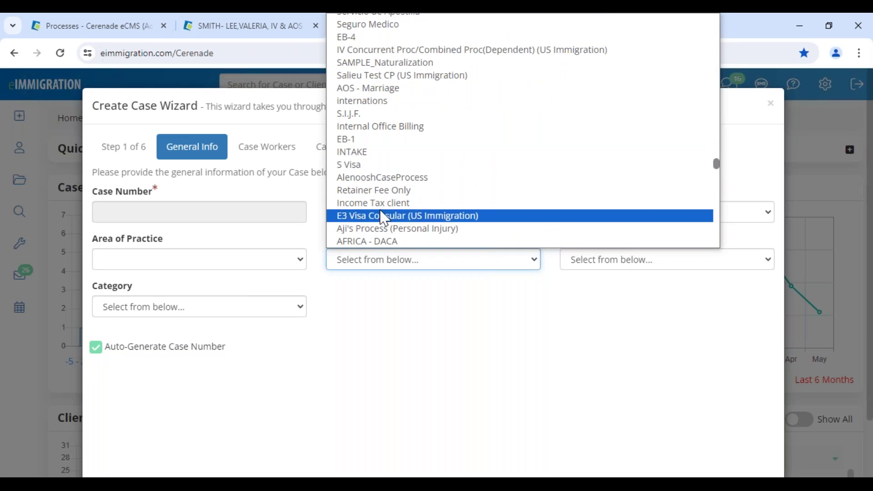
scroll(387, 225, down, 3)
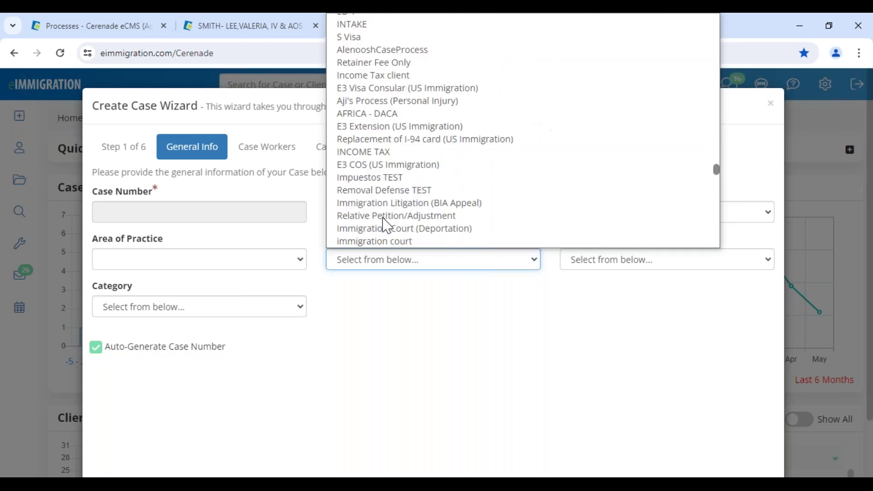
scroll(387, 225, up, 20)
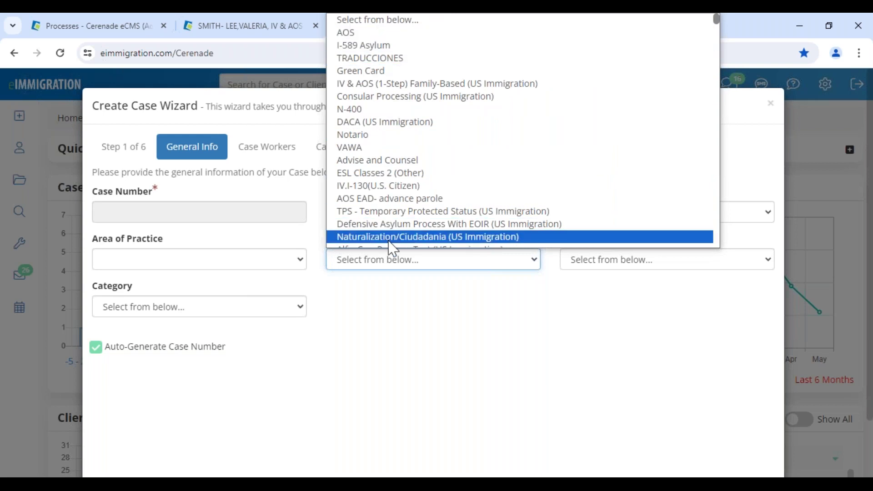
scroll(390, 243, down, 5)
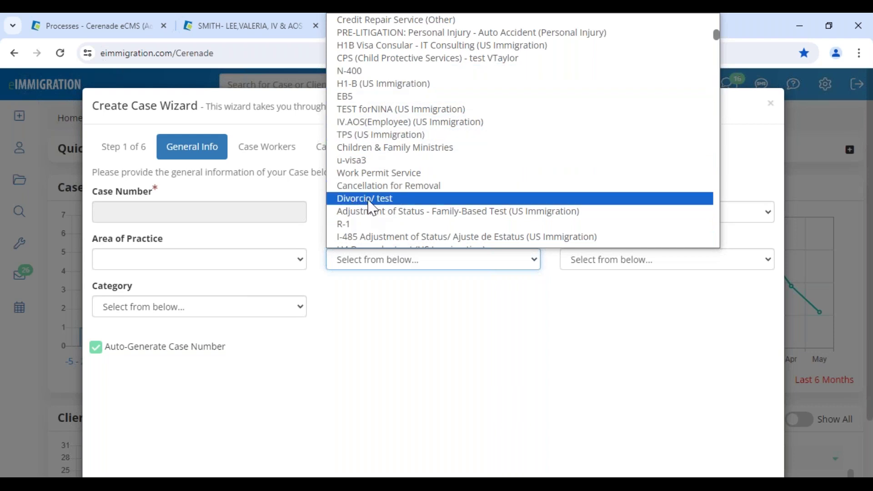
scroll(385, 183, down, 3)
scroll(385, 183, up, 10)
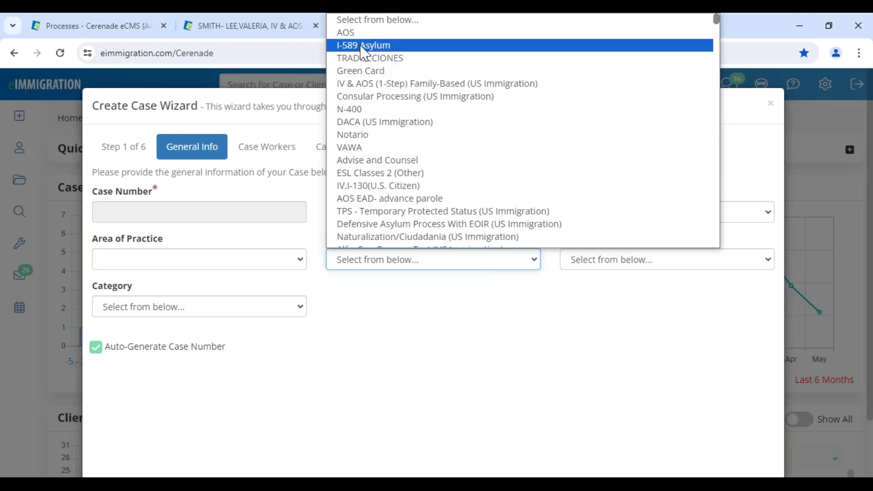
- Return to the administrative Case Processes list and search it for "tps"
click(98, 30)
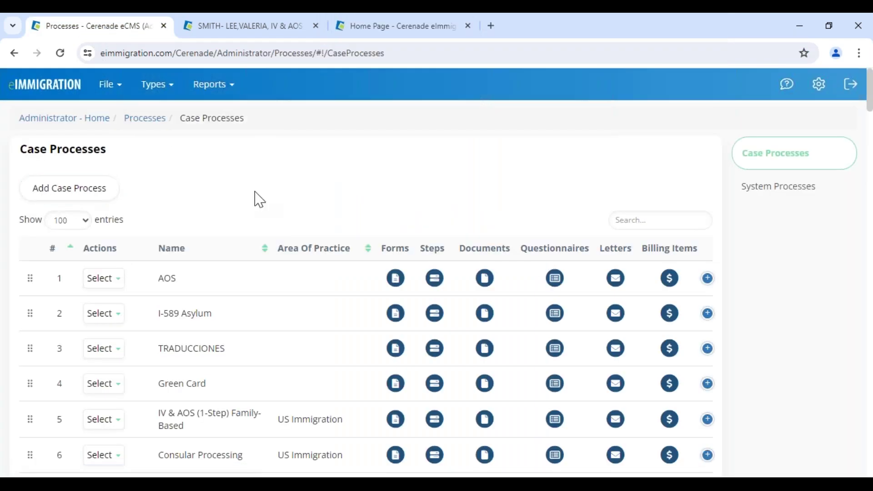
click(635, 223)
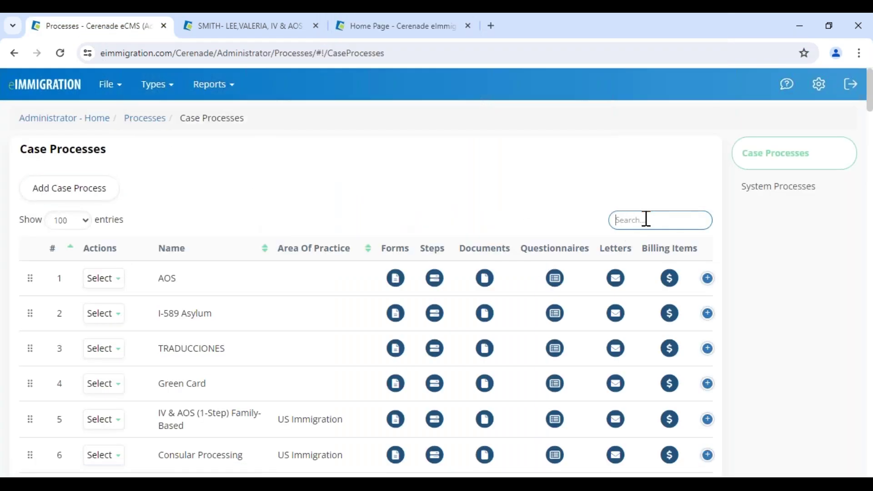
text(tp)
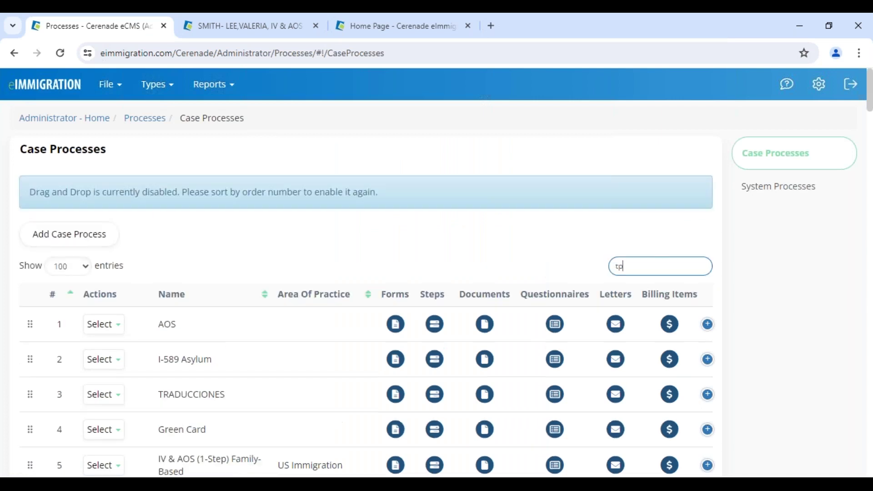
text(s)
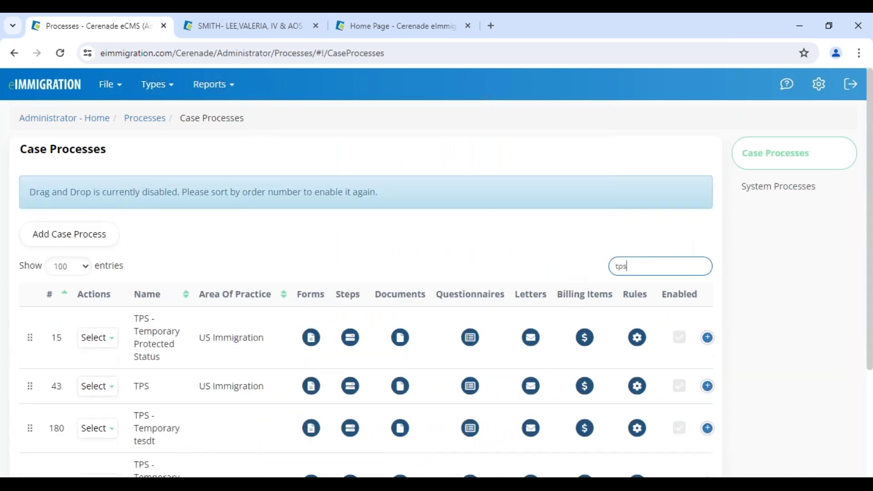
- Move the "TPS - Temporary Protected Status" case process from the search results to position 1
drag(139, 321, 149, 357)
click(96, 348)
scroll(181, 387, down, 3)
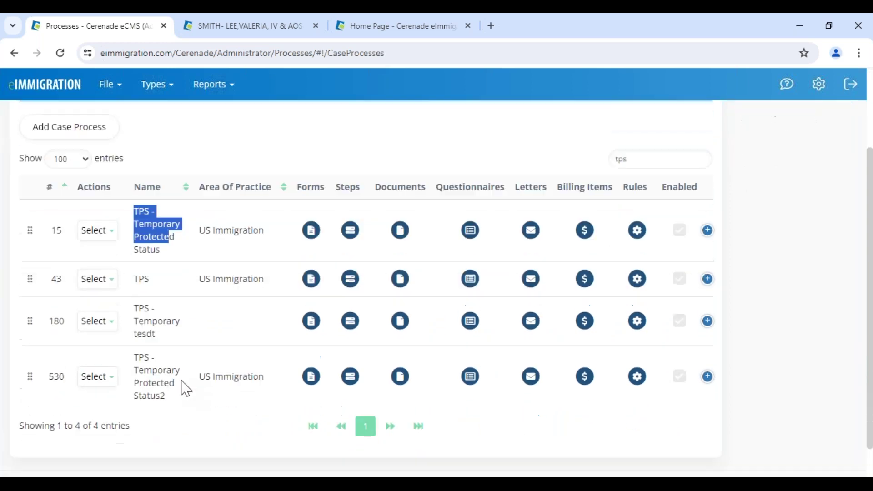
click(97, 210)
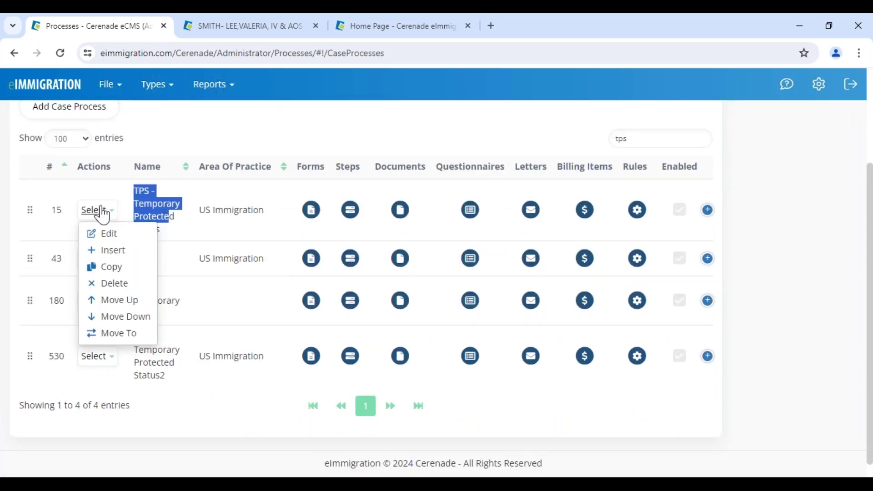
click(119, 333)
drag(277, 145, 235, 152)
text(1)
click(596, 198)
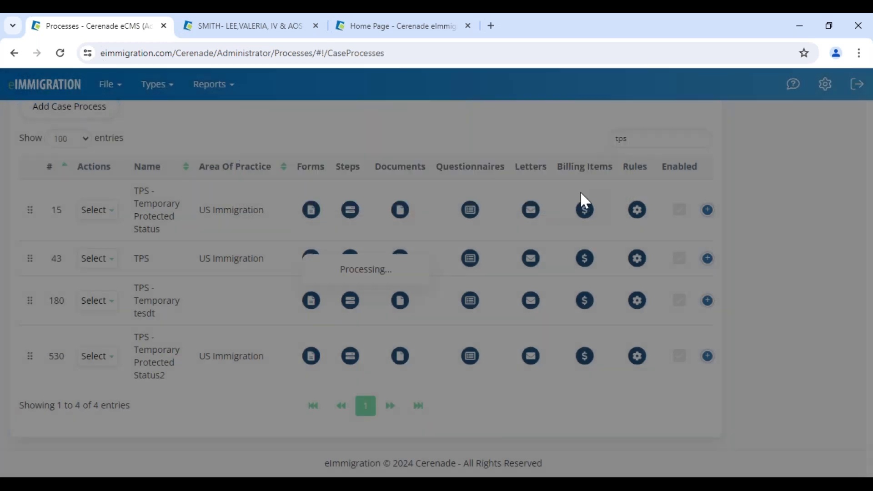
- Clear the "tps" search to restore the full case process list and highlight the first process
double_click(672, 137)
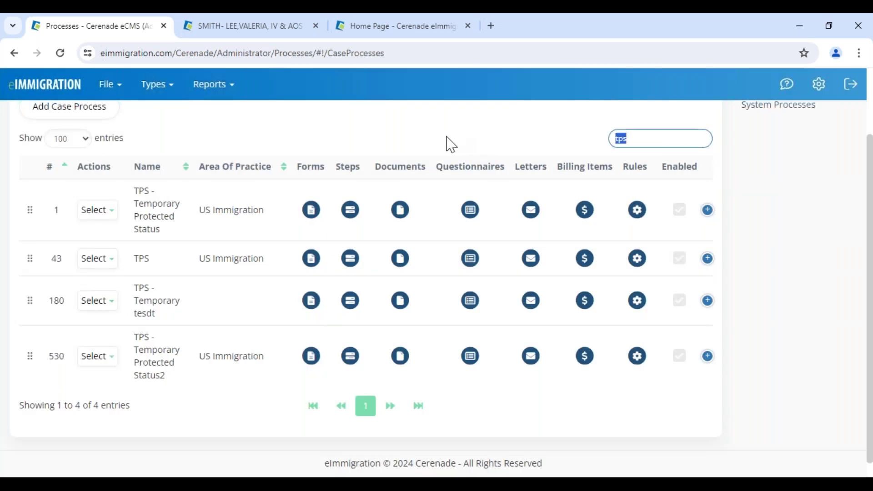
key(BackSpace)
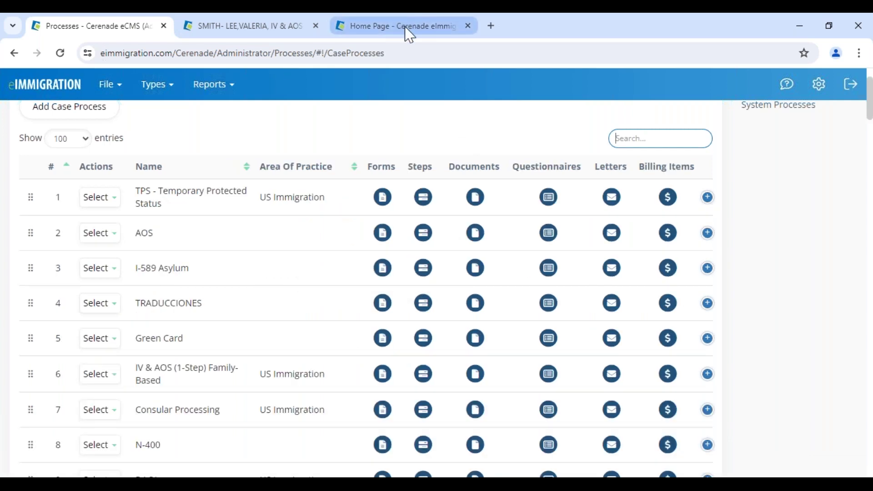
triple_click(139, 191)
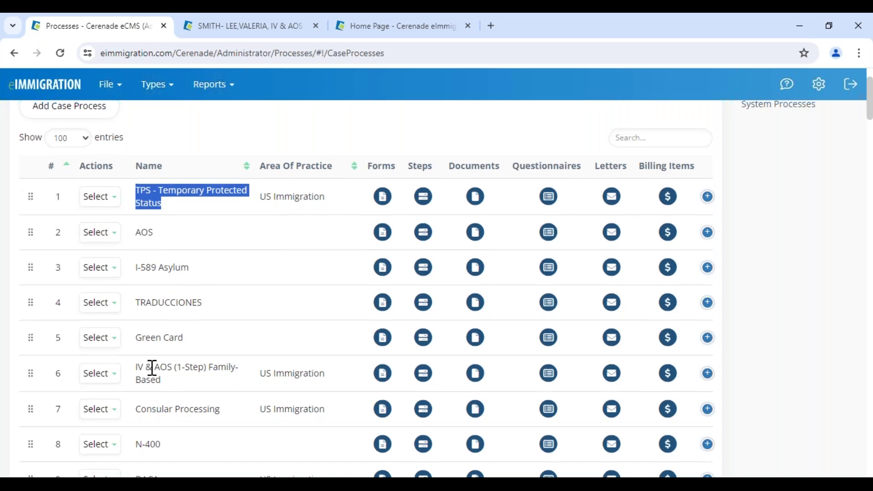
- Open the EB5 case process for editing and disable it
scroll(152, 368, down, 5)
scroll(152, 368, down, 5)
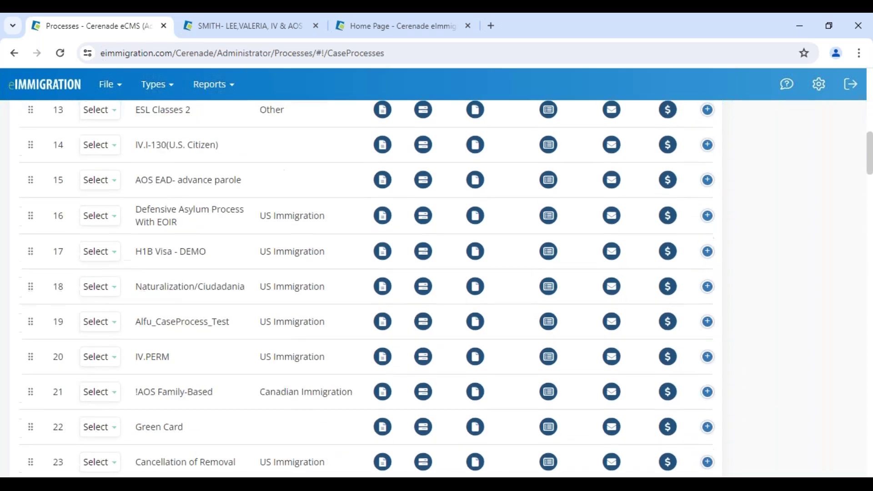
scroll(153, 367, down, 10)
drag(139, 422, 161, 425)
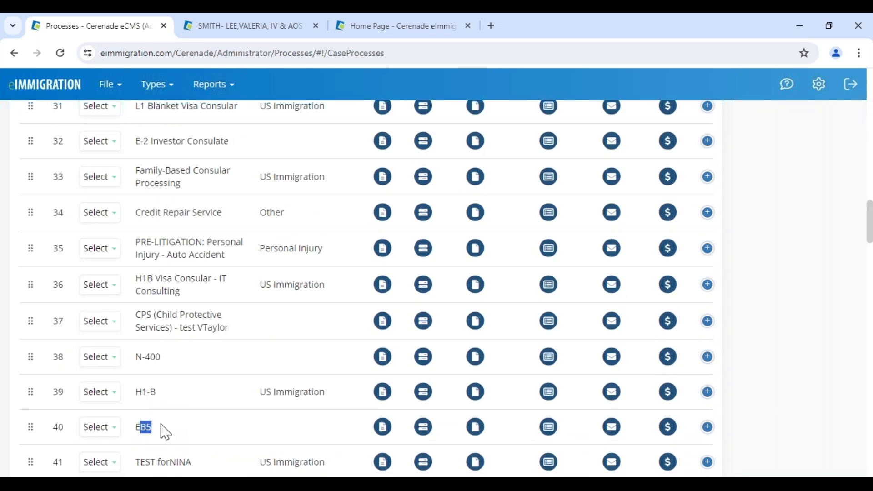
scroll(167, 432, down, 3)
click(103, 301)
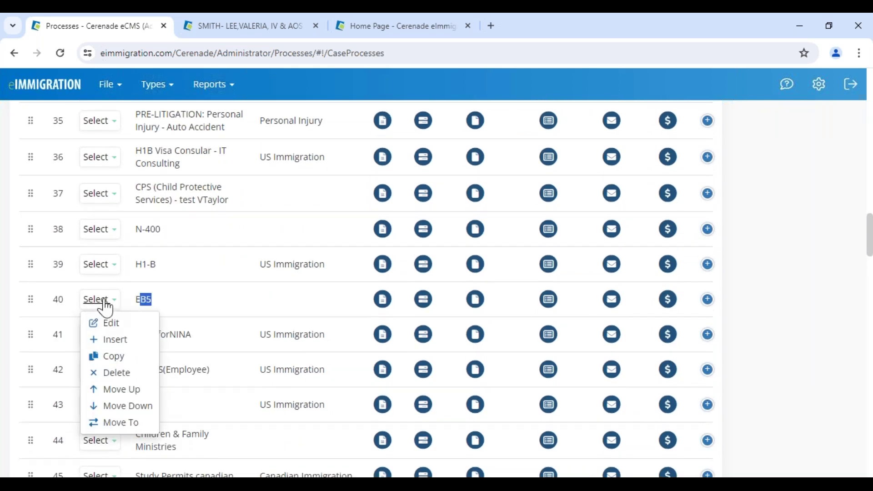
click(113, 324)
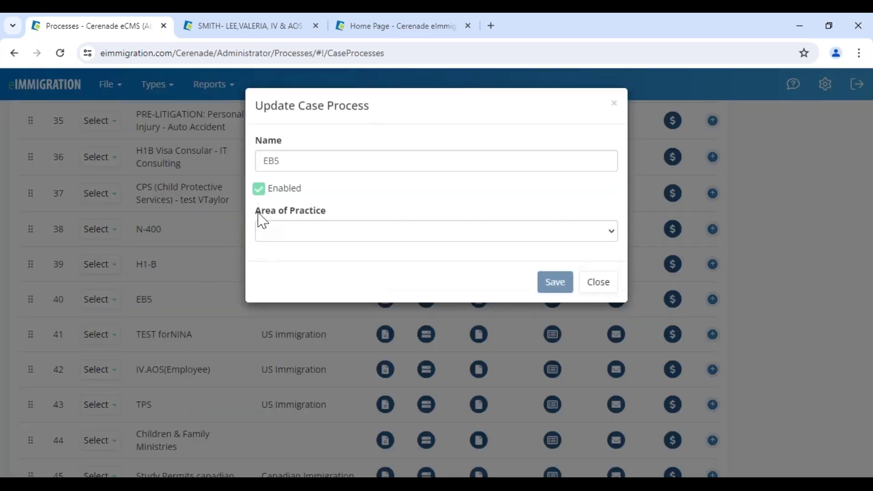
click(280, 192)
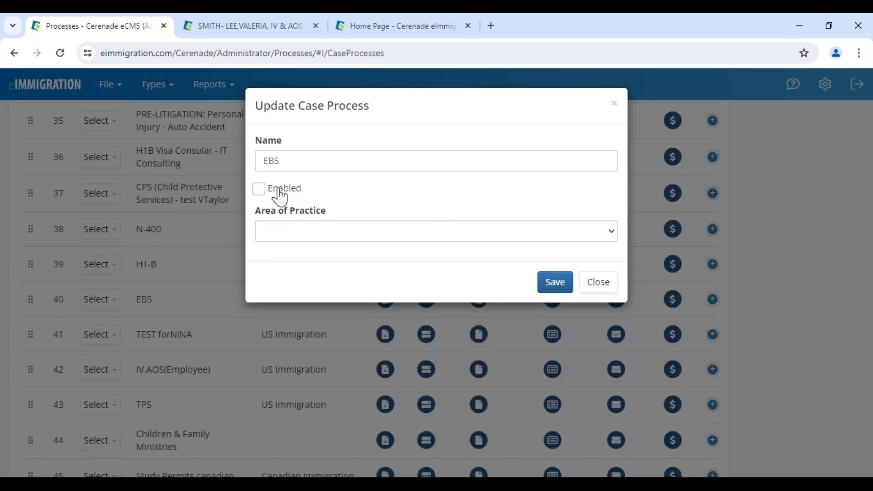
click(280, 197)
click(280, 196)
- Set the EB5 process's area of practice to US Immigration and save the changes
click(314, 231)
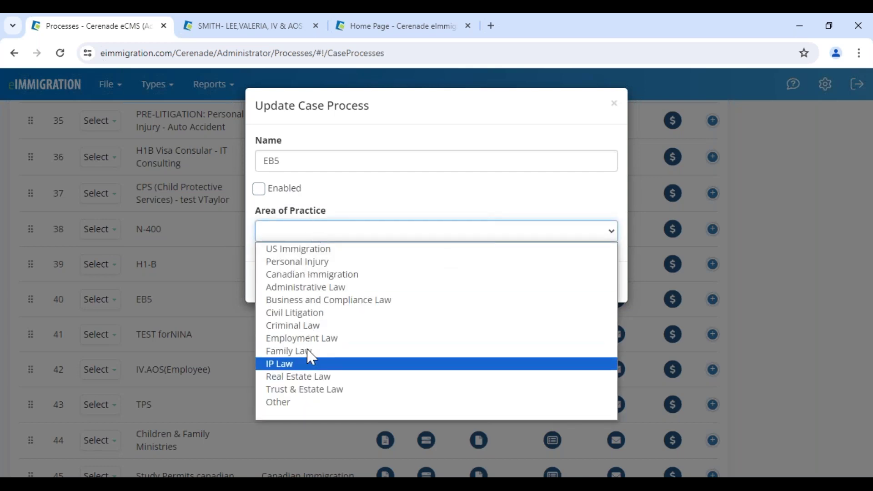
click(306, 248)
click(556, 283)
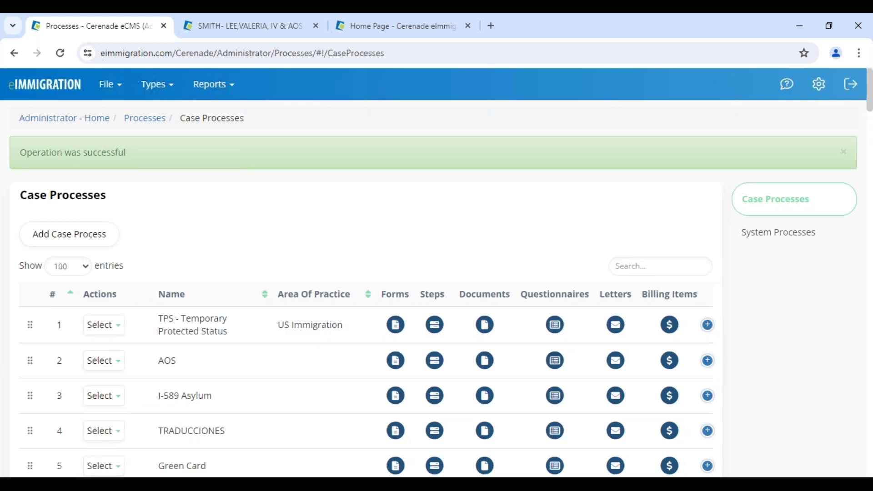
- Start deleting the ESL Classes 2 case process and cancel at the confirmation
click(102, 361)
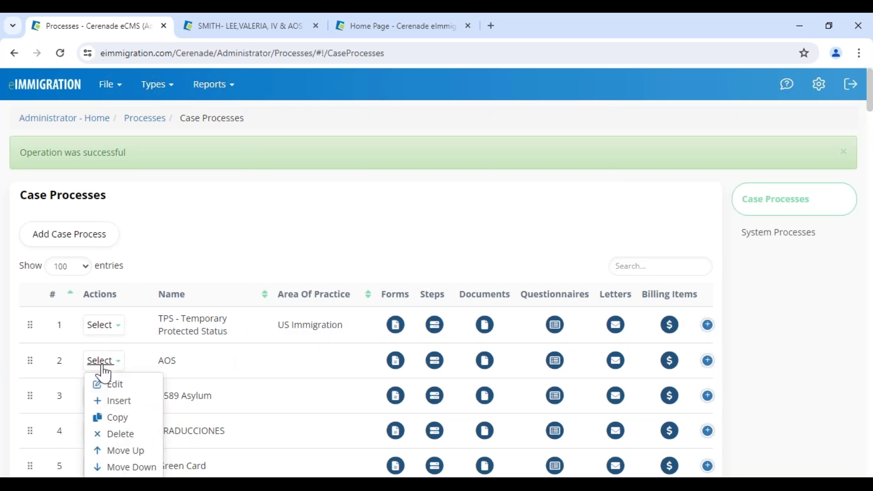
click(273, 411)
scroll(179, 424, down, 6)
drag(156, 369, 250, 375)
click(91, 369)
click(137, 365)
click(109, 367)
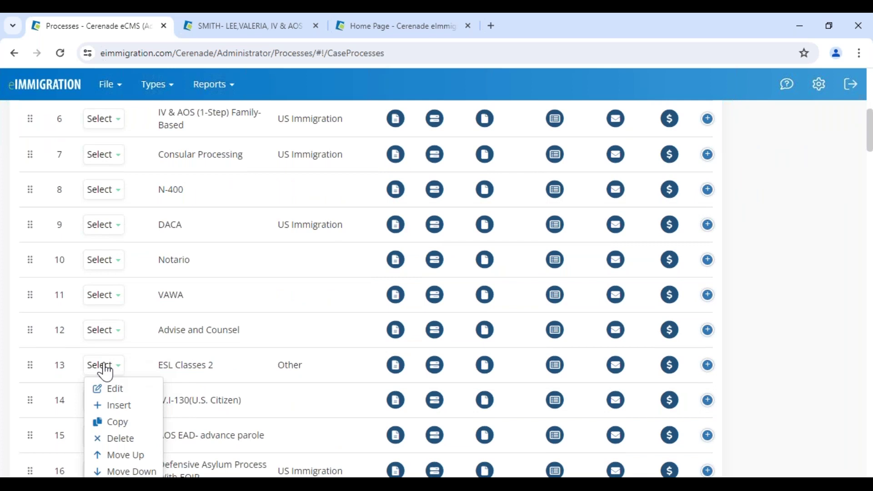
click(125, 440)
drag(313, 104, 486, 118)
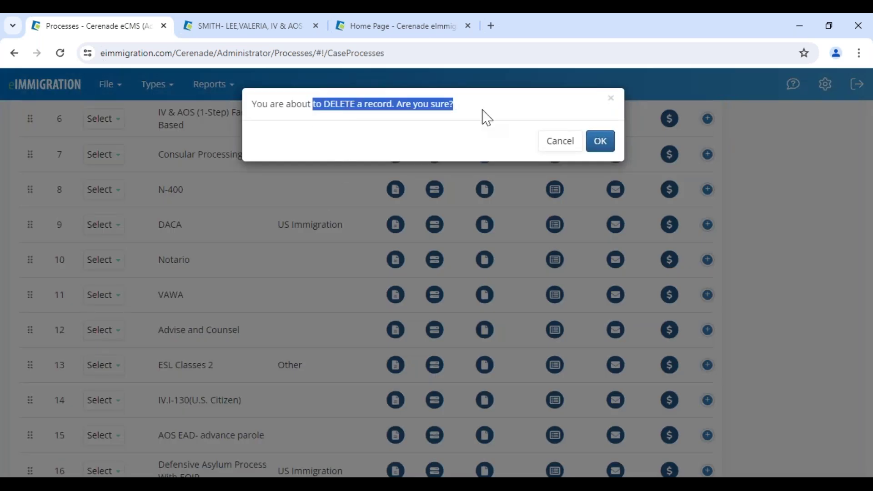
click(556, 144)
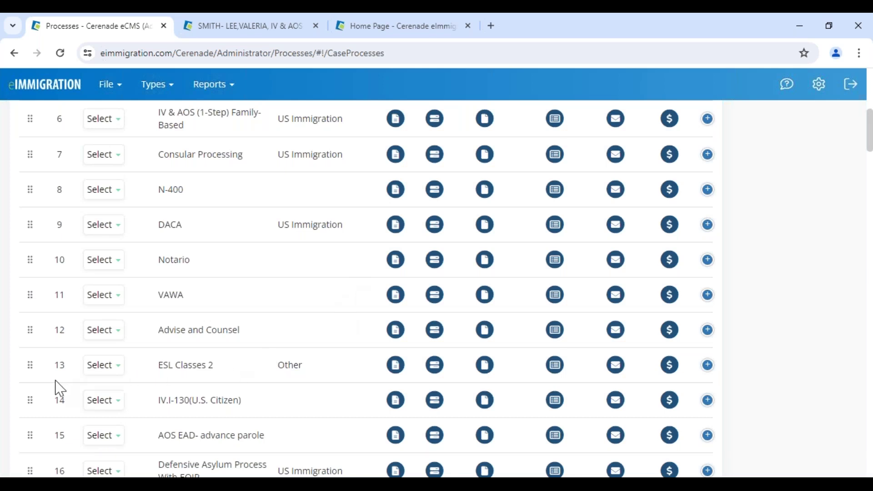
- Reorder the ESL Classes 2 case process so it sits directly above DACA
drag(28, 369, 32, 330)
drag(39, 235, 28, 223)
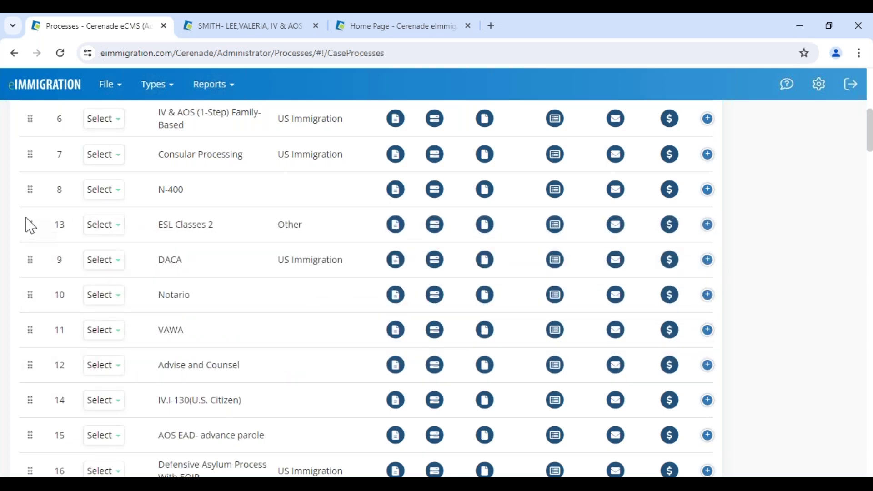
click(108, 261)
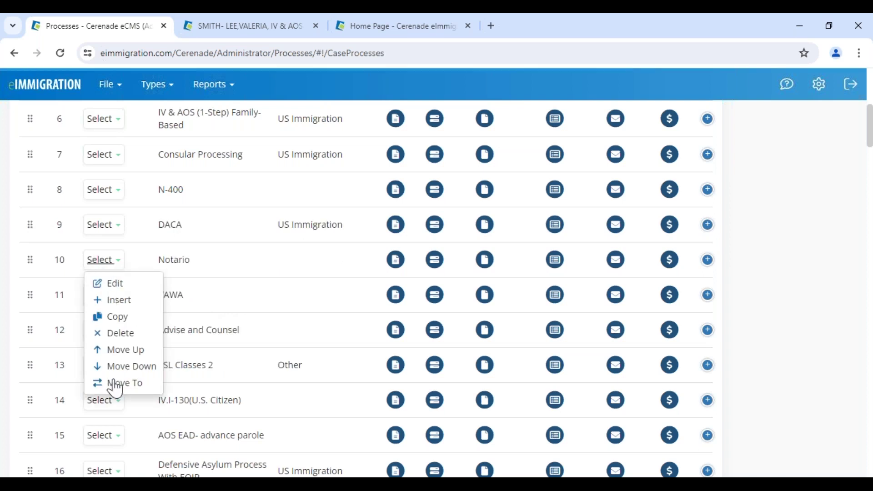
scroll(231, 359, down, 1)
- Move the "IV & AOS (1-Step) Family-Based" case process to position 2
scroll(211, 316, up, 5)
drag(157, 303, 185, 317)
click(112, 311)
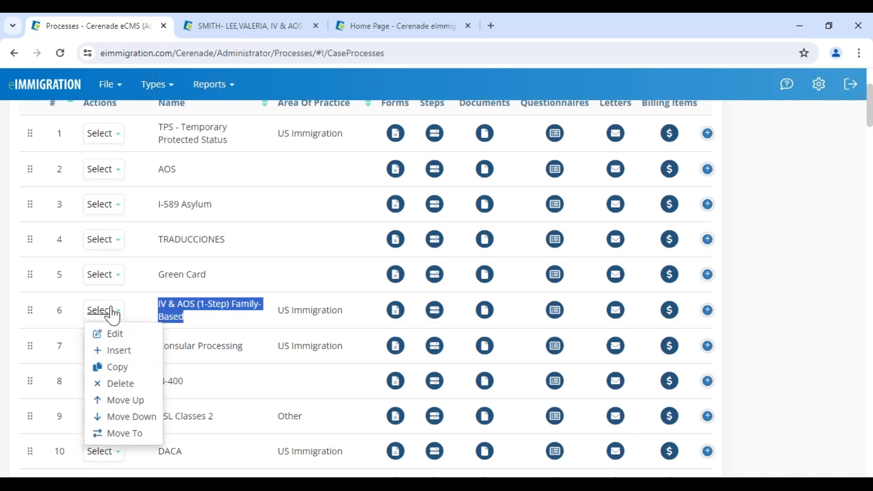
click(127, 441)
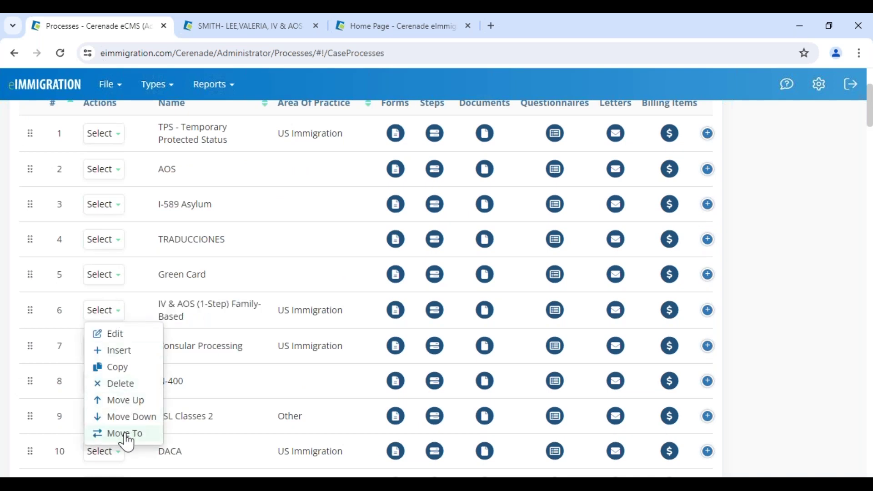
click(128, 441)
double_click(279, 144)
text(2)
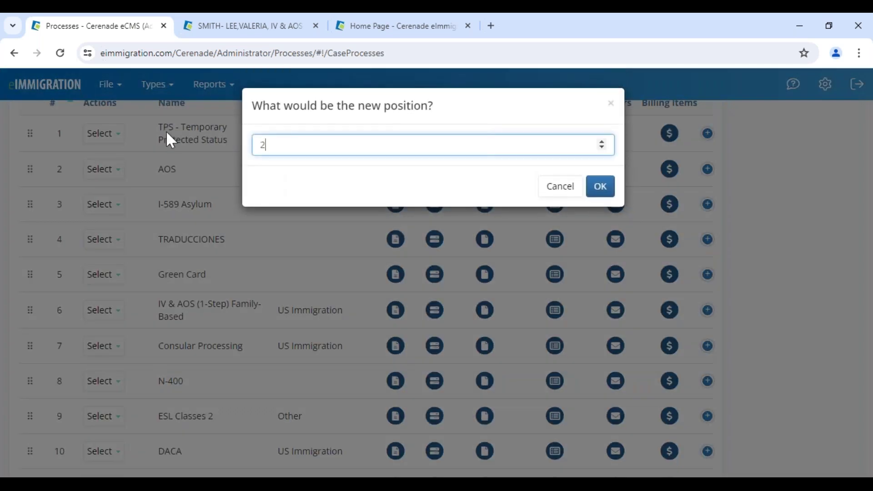
click(598, 185)
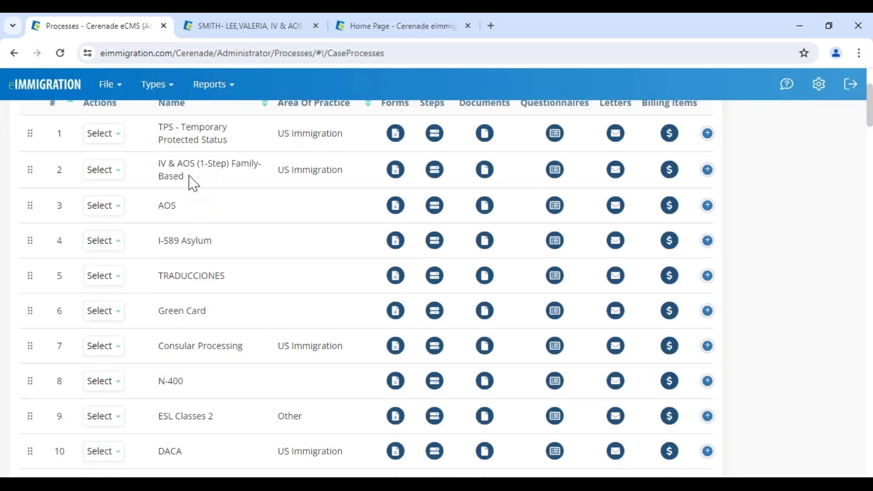
- Reorder the I-589 Asylum case process so it sits directly above AOS
drag(37, 241, 34, 211)
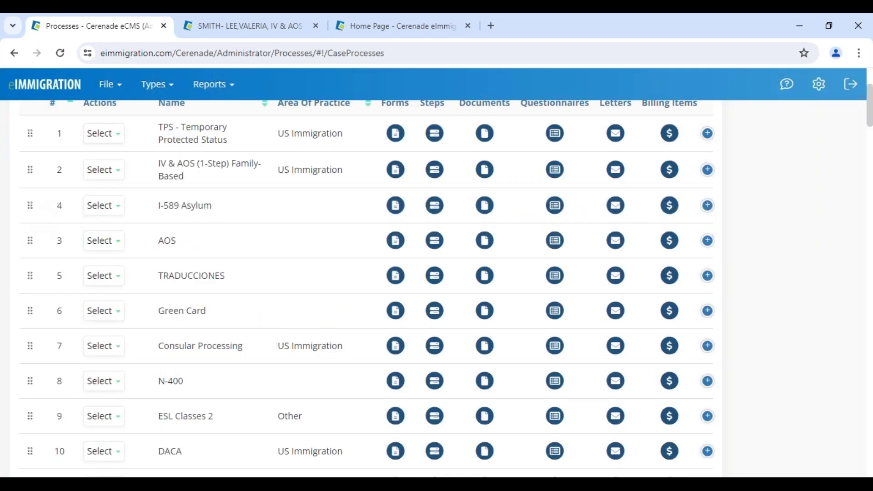
click(108, 181)
scroll(209, 314, up, 3)
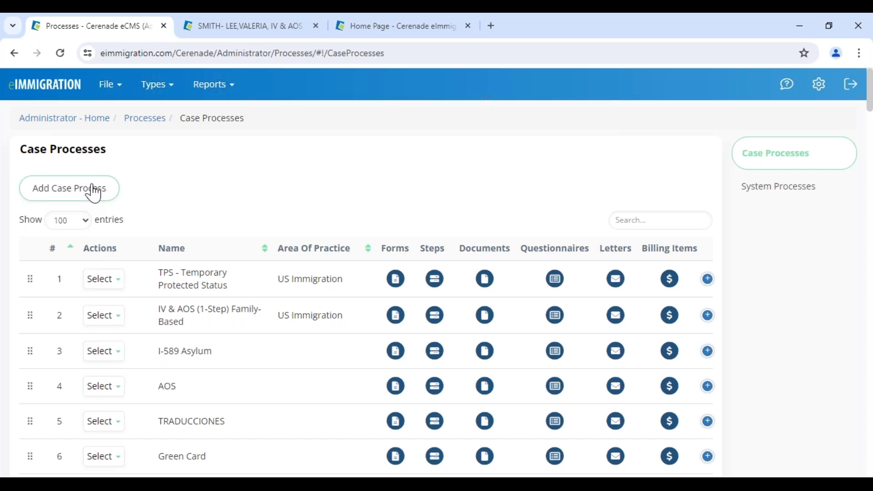
- Fill in a new case process named Consultation with an area of practice, and close the form without saving
click(53, 197)
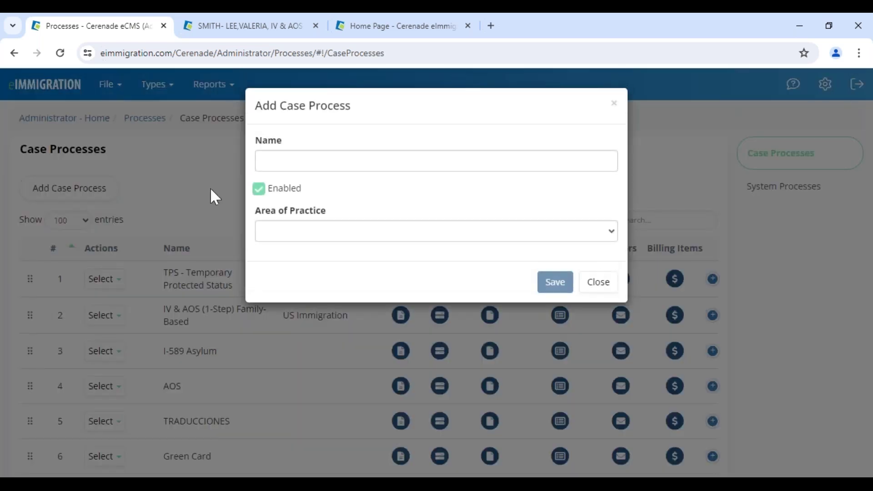
click(350, 151)
click(367, 219)
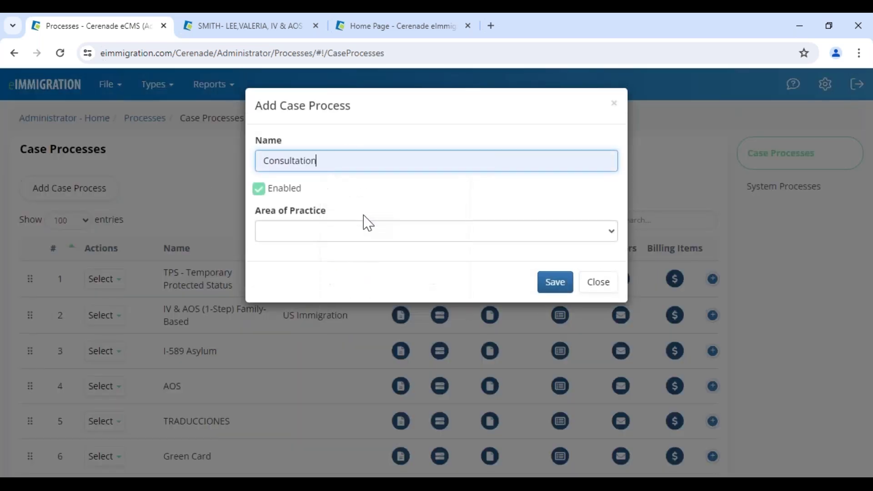
click(362, 231)
click(364, 260)
click(596, 286)
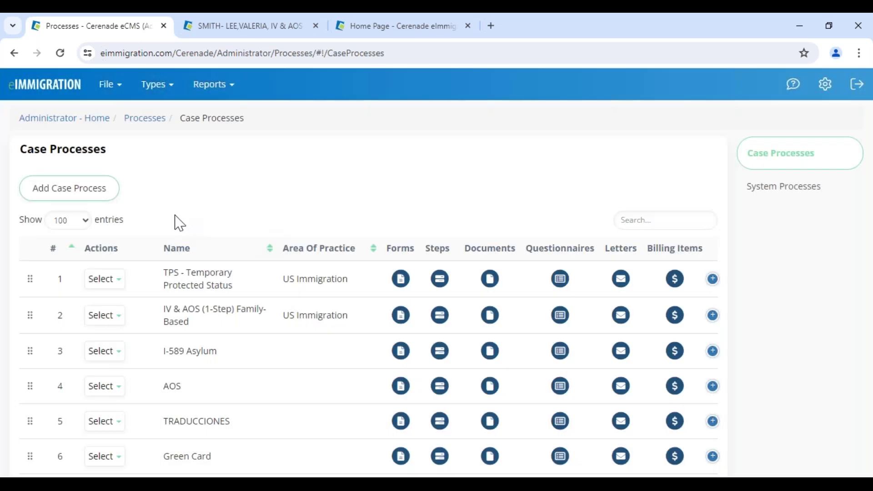
- Look through the first 100 case processes down to the page navigation and return to the start of the list
click(78, 226)
click(69, 276)
scroll(136, 396, down, 20)
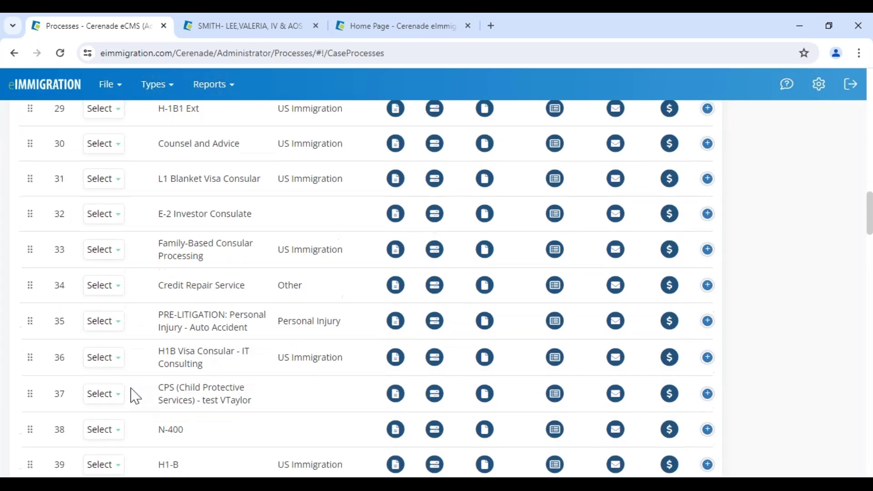
scroll(134, 398, down, 20)
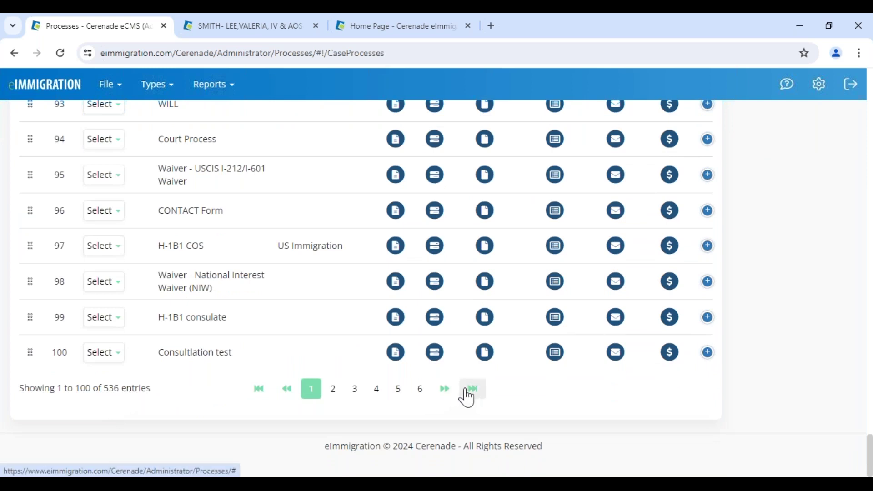
scroll(132, 403, up, 20)
scroll(132, 386, up, 20)
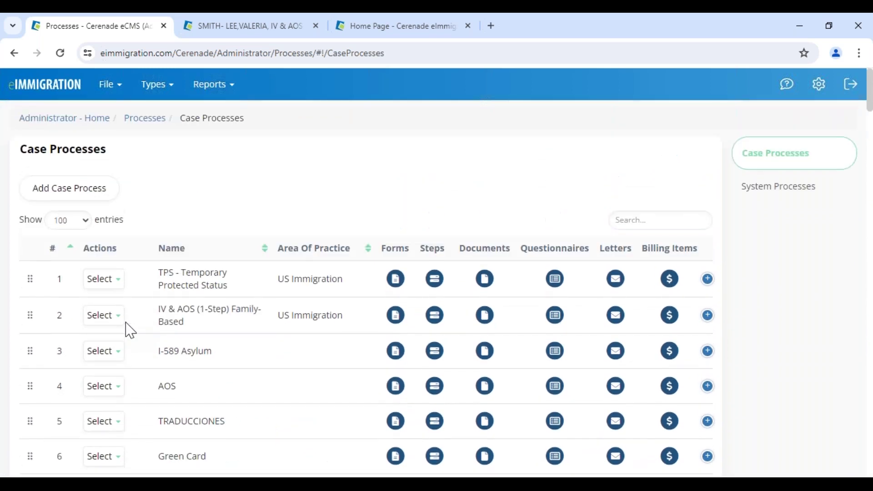
- Insert an enabled case process named Consultation123 below "TPS - Temporary Protected Status" with US Immigration as area of practice, and save it
click(106, 283)
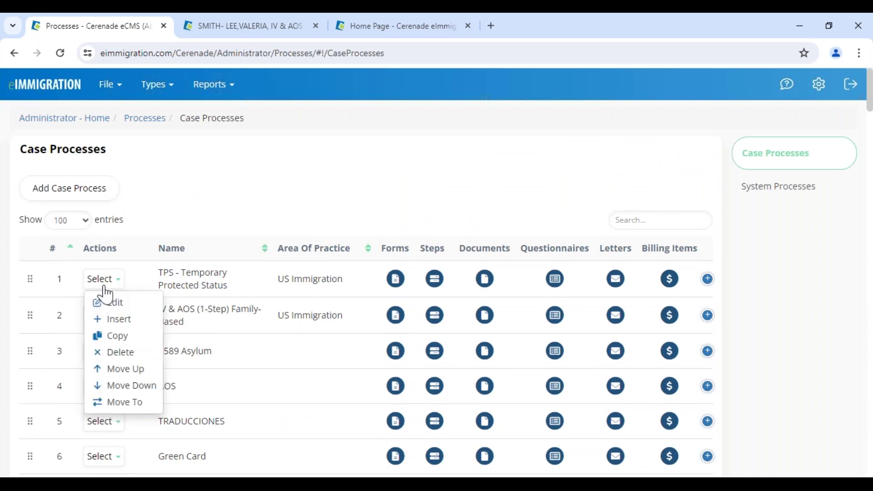
click(117, 321)
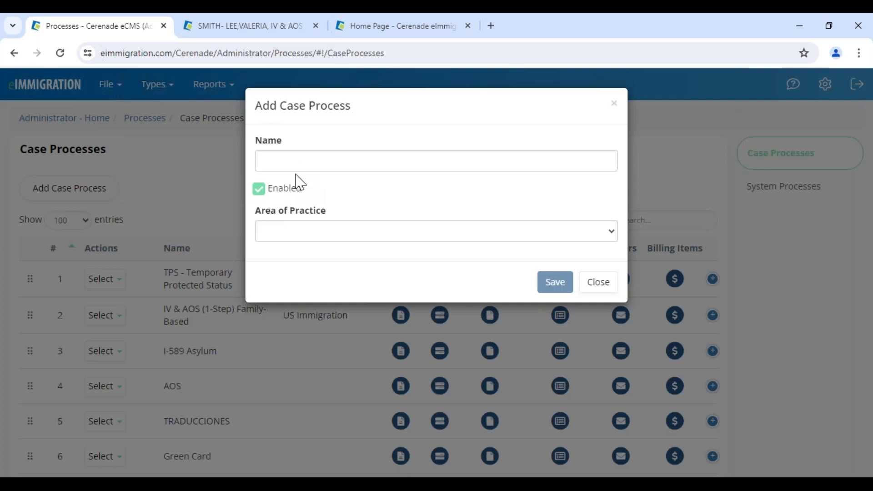
click(296, 162)
click(350, 216)
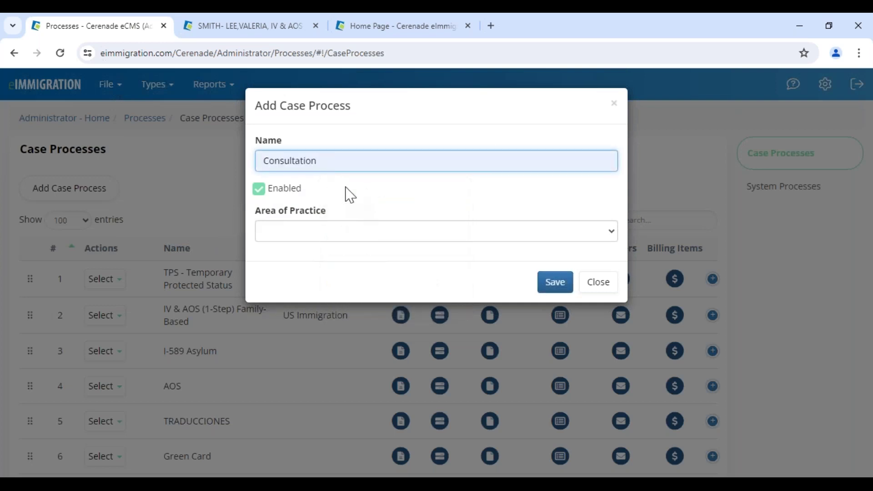
text(123)
click(336, 234)
click(334, 261)
click(555, 283)
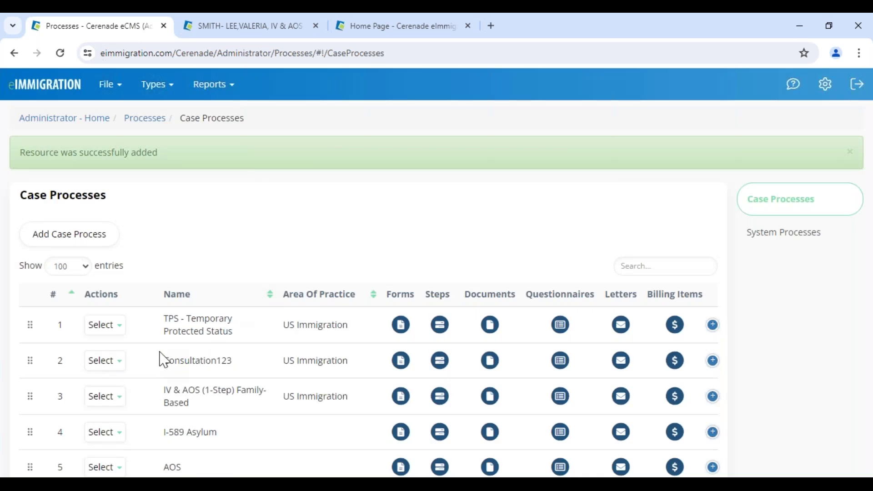
- Delete the Consultation123 case process and confirm the deletion
drag(160, 361, 230, 364)
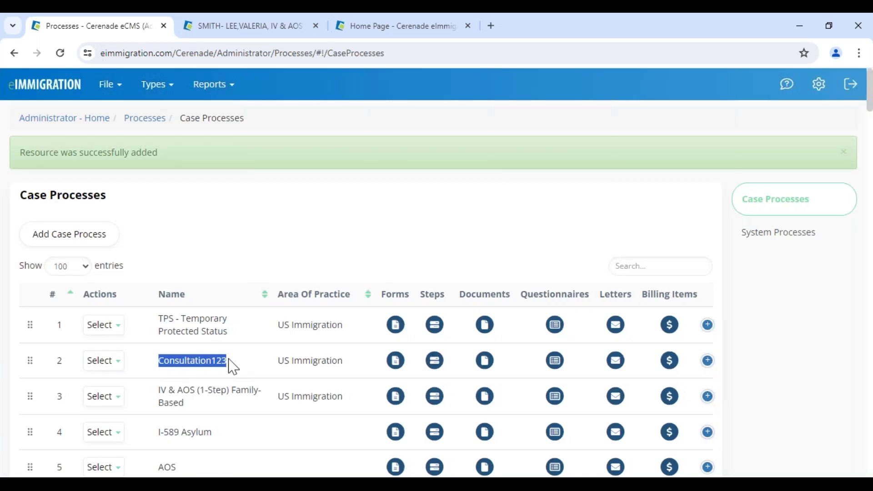
click(105, 361)
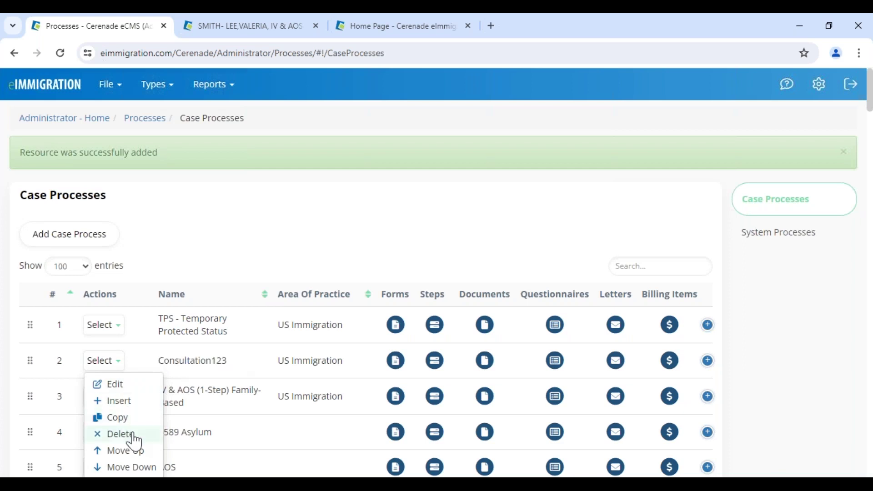
click(129, 436)
drag(366, 104, 515, 119)
click(600, 145)
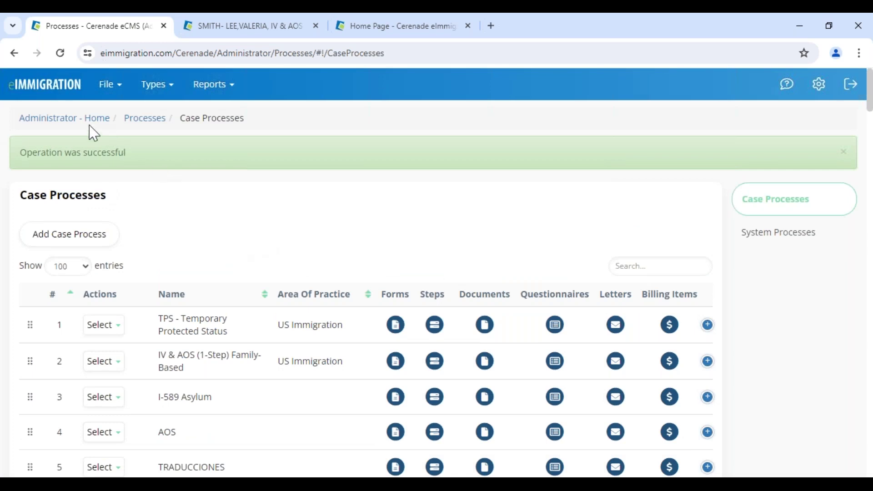
- Return to the administrator home, reopen the case processes and review the names of the first three processes
click(74, 124)
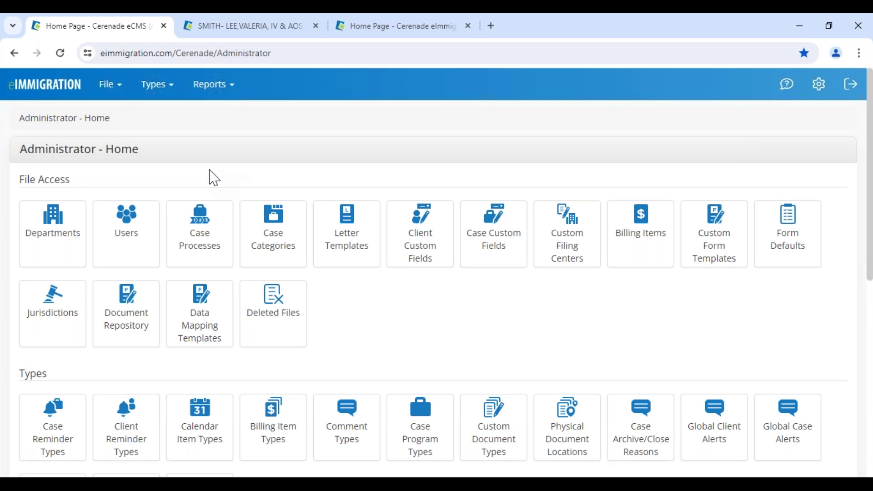
click(200, 260)
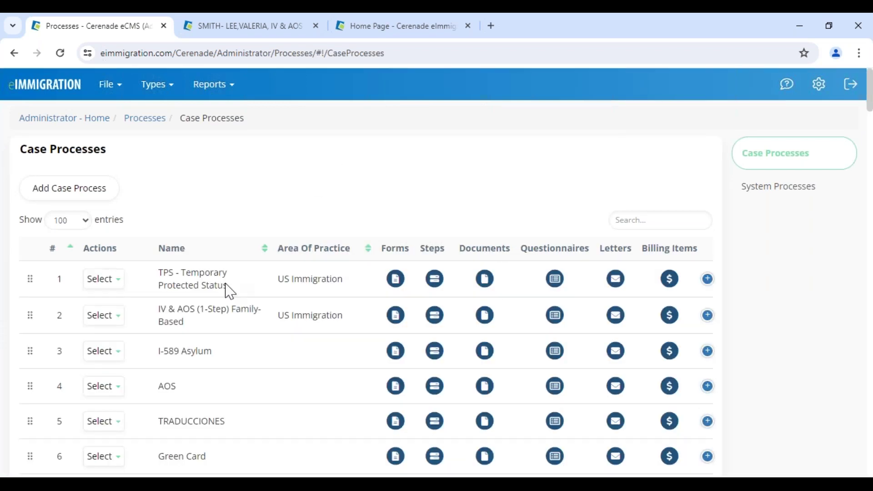
drag(158, 305, 251, 337)
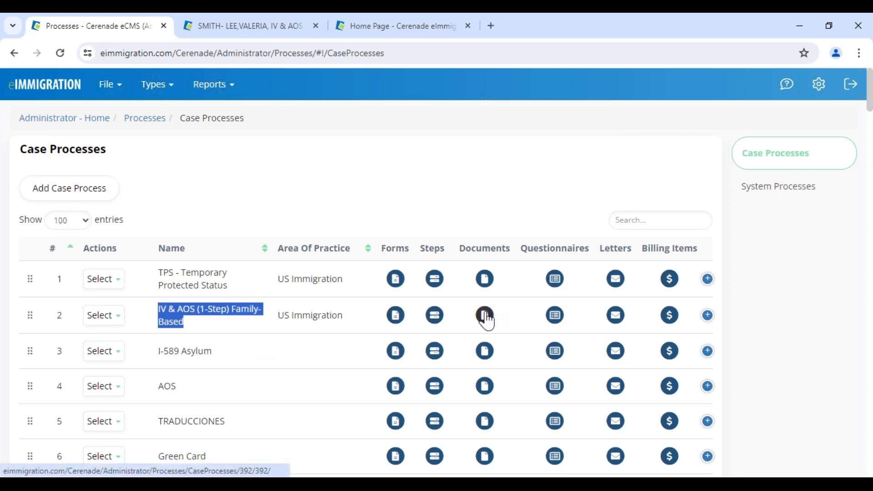
click(298, 214)
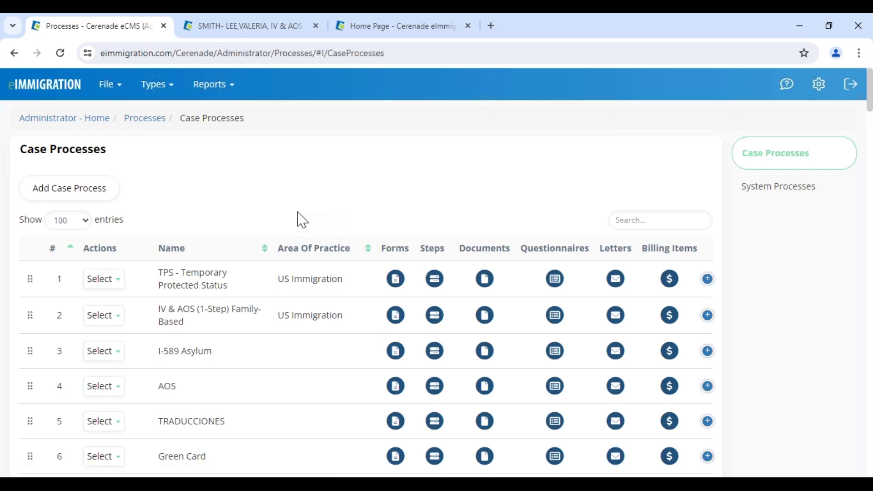
drag(154, 310, 229, 328)
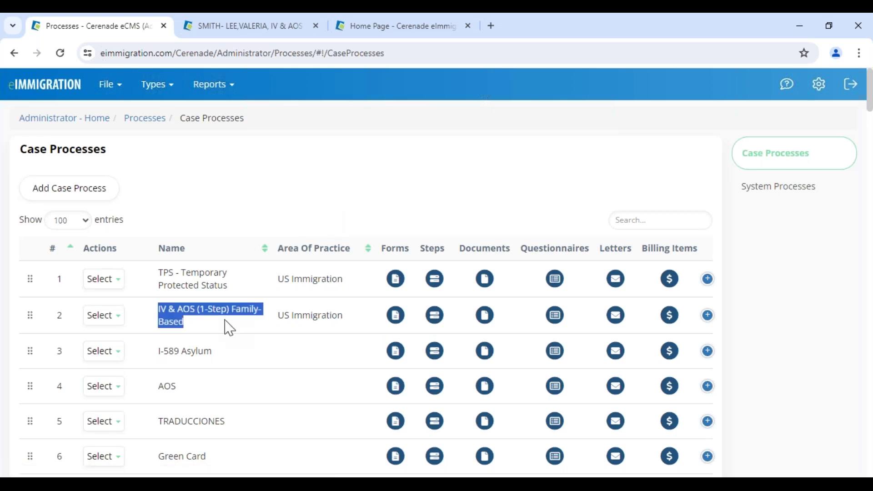
drag(165, 351, 226, 350)
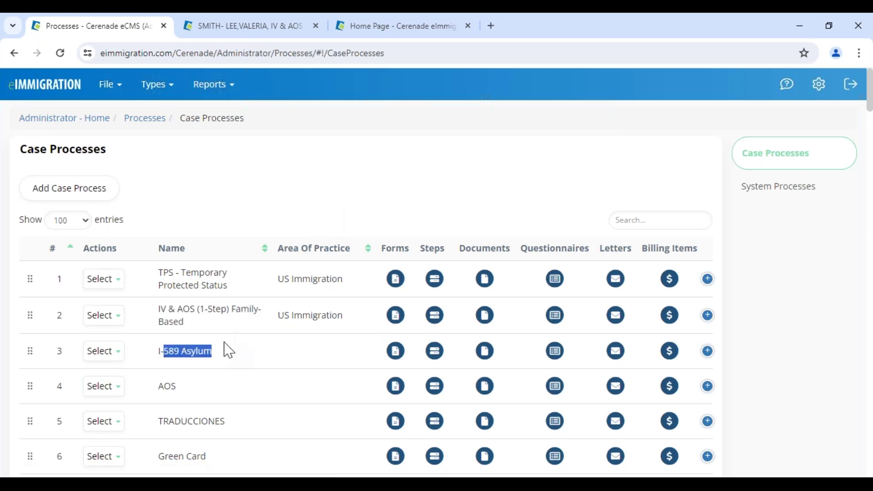
click(176, 272)
drag(176, 271, 259, 289)
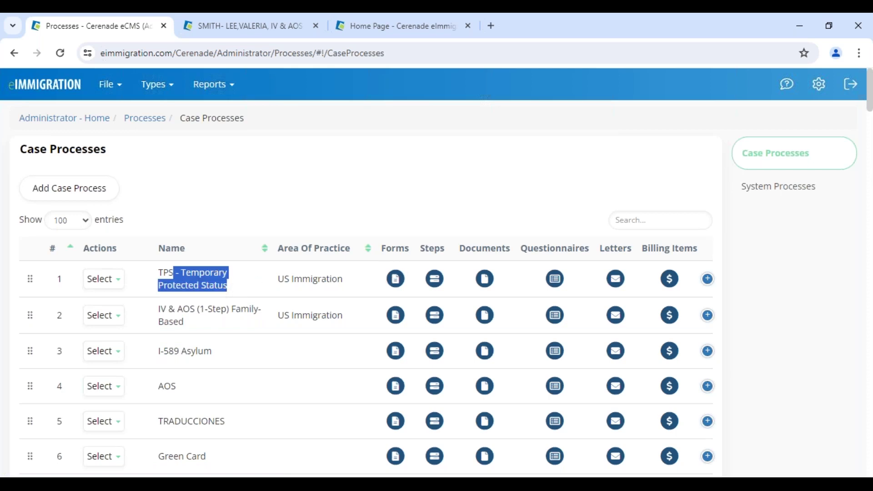
drag(158, 272, 245, 295)
click(246, 294)
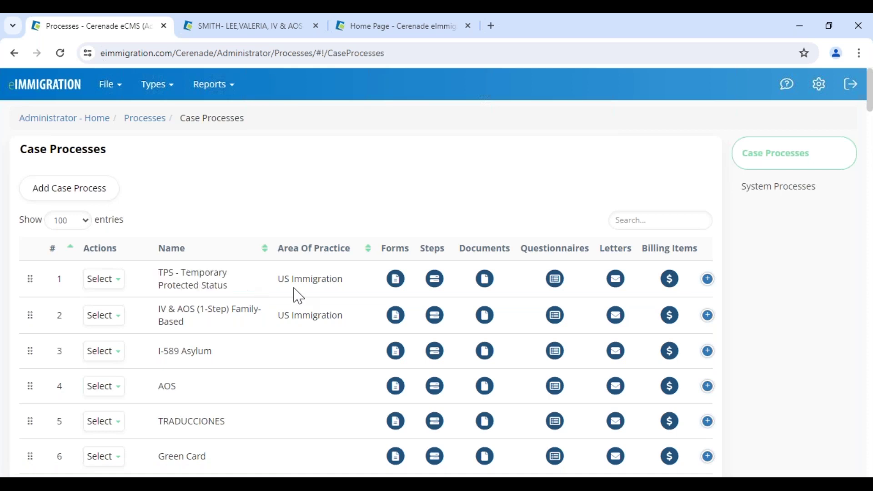
- Open the forms of "TPS - Temporary Protected Status" and move form I-821 directly above I-765
click(395, 279)
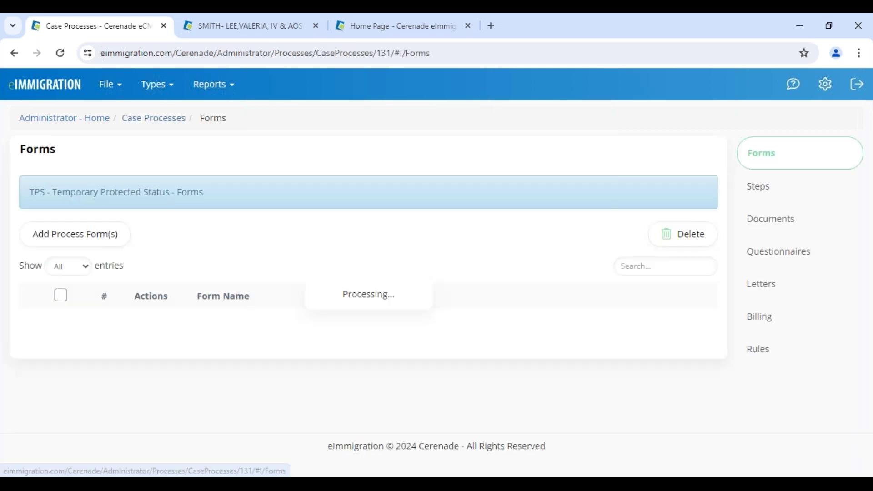
scroll(222, 350, down, 2)
scroll(227, 361, down, 2)
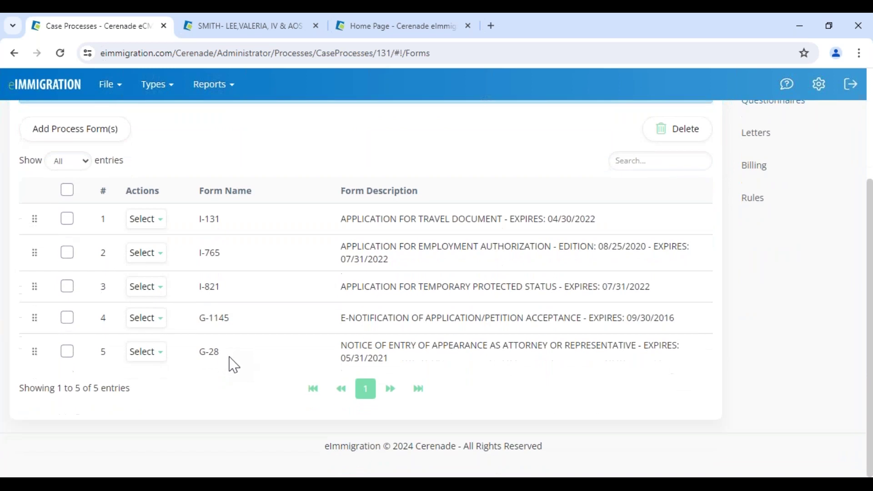
click(148, 219)
drag(35, 294, 32, 227)
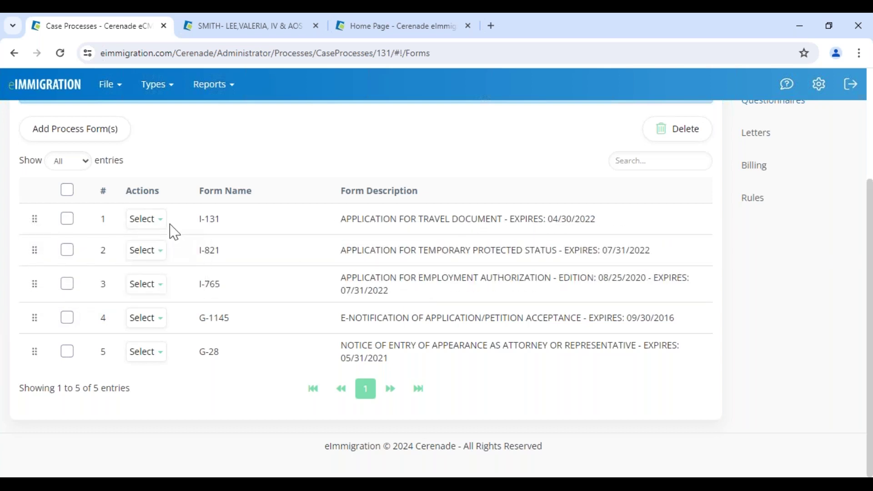
- Search the system forms for 260 without adding any, and view the actions available for form I-131
mouse_move(156, 227)
scroll(313, 315, up, 2)
scroll(314, 315, up, 2)
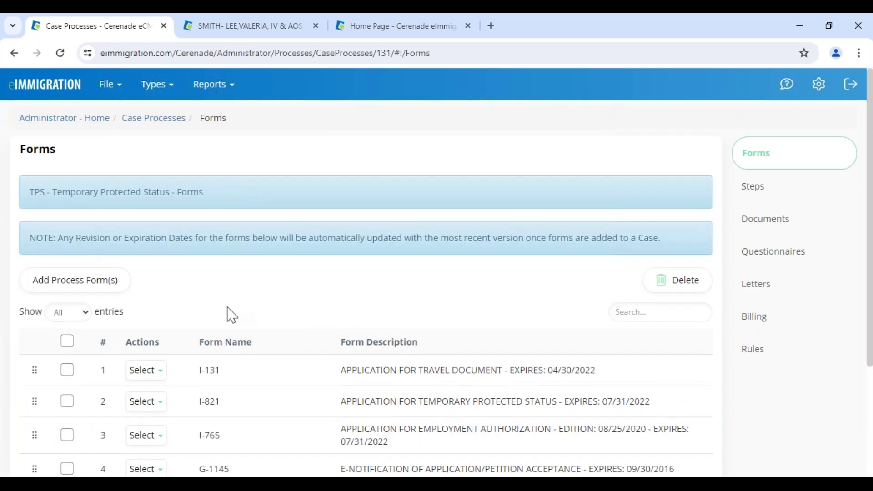
click(90, 289)
text(260)
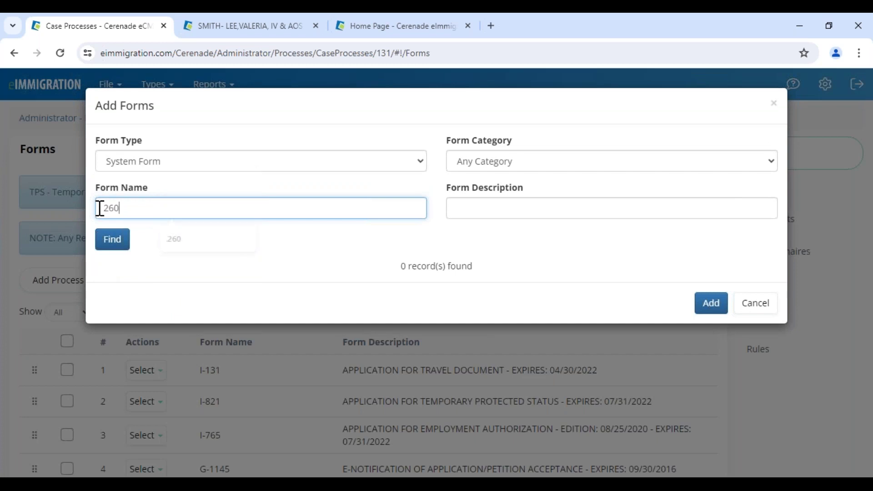
click(116, 242)
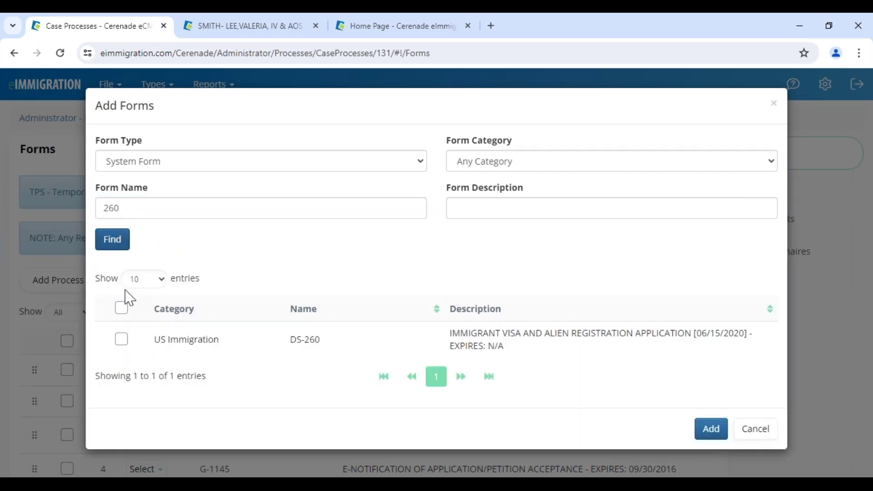
click(746, 432)
click(144, 370)
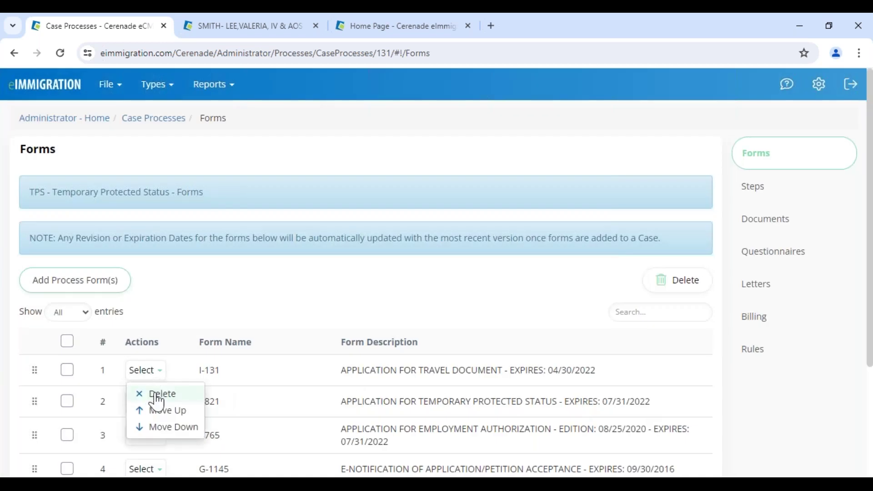
click(244, 325)
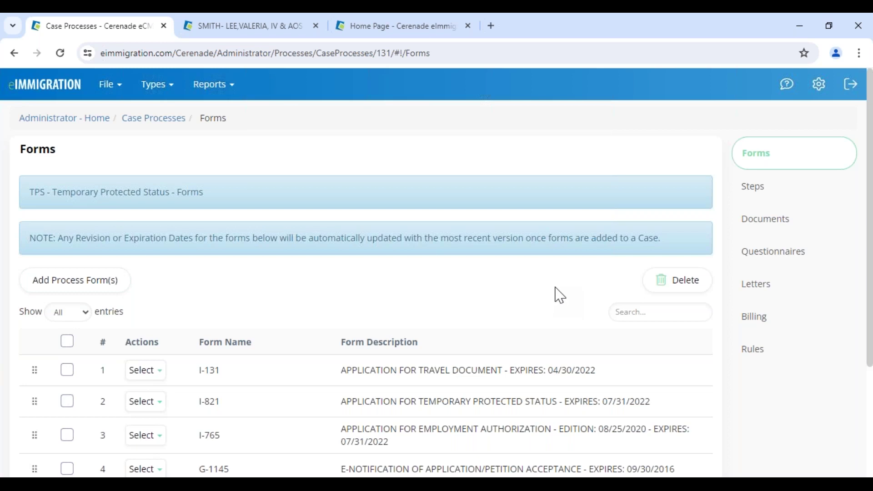
- Review the process steps of "TPS - Temporary Protected Status" and return to the case processes list
click(782, 193)
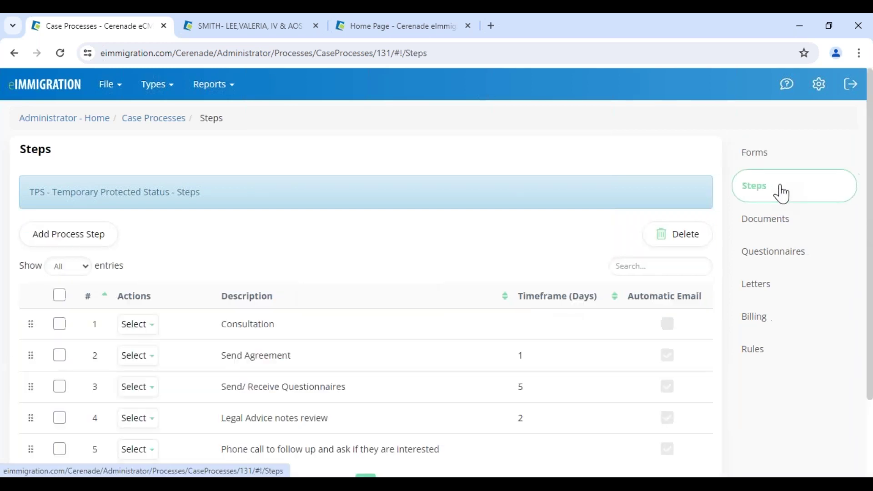
scroll(307, 332, down, 2)
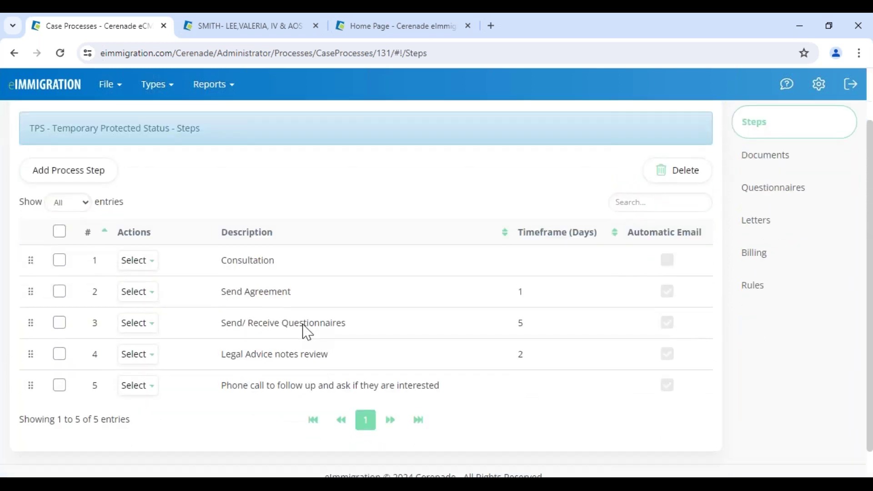
scroll(307, 333, up, 2)
click(141, 119)
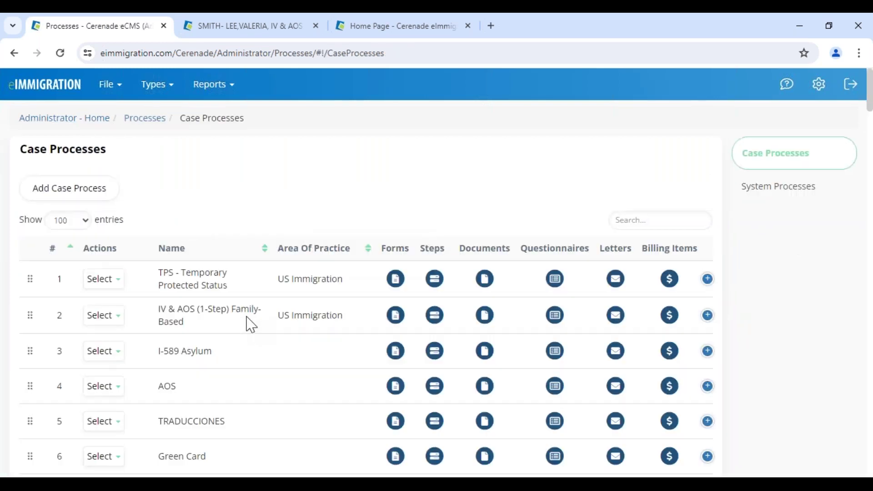
- Open the process steps of "IV & AOS (1-Step) Family-Based" and examine their descriptions, timeframes and automatic email settings
click(433, 319)
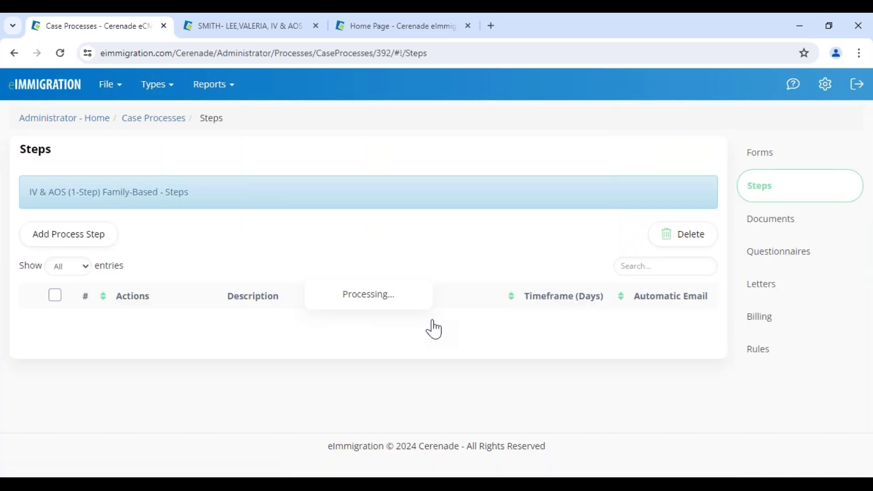
scroll(376, 376, down, 5)
scroll(376, 376, up, 5)
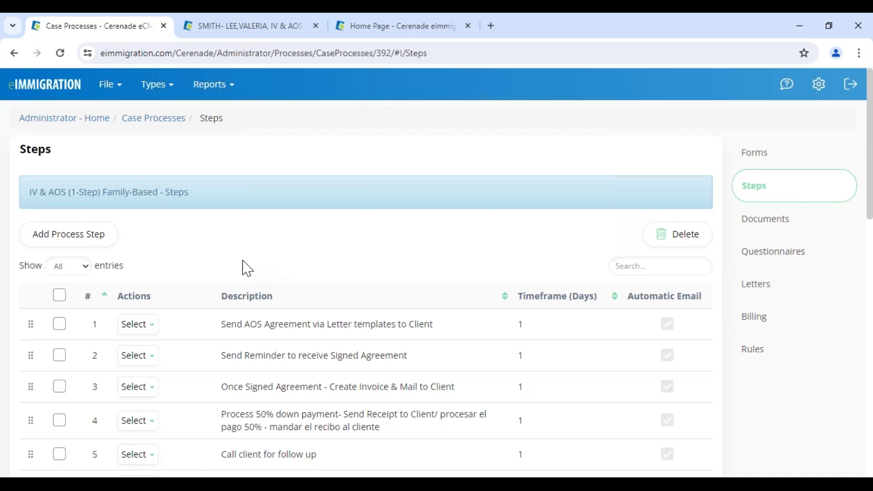
scroll(277, 352, down, 5)
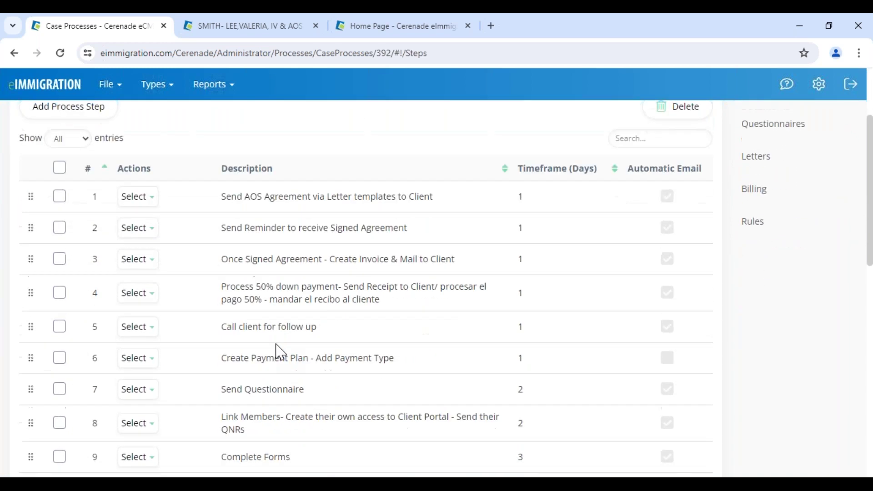
scroll(278, 352, down, 7)
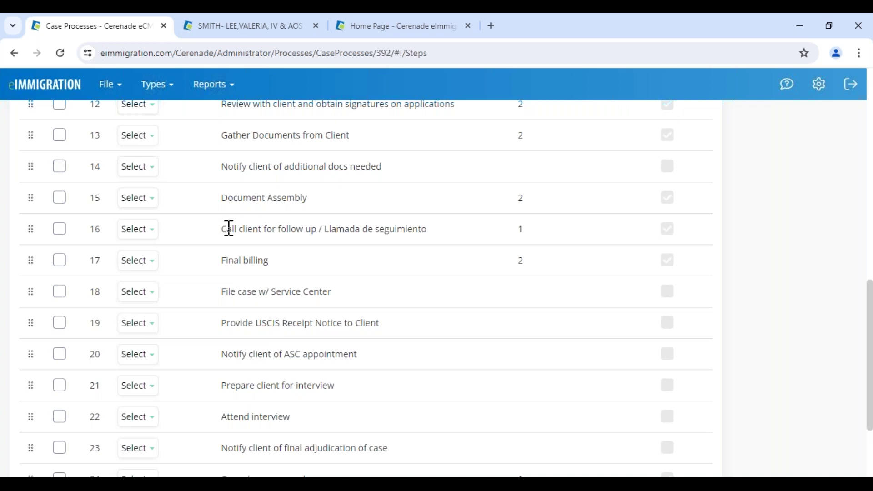
scroll(259, 291, up, 7)
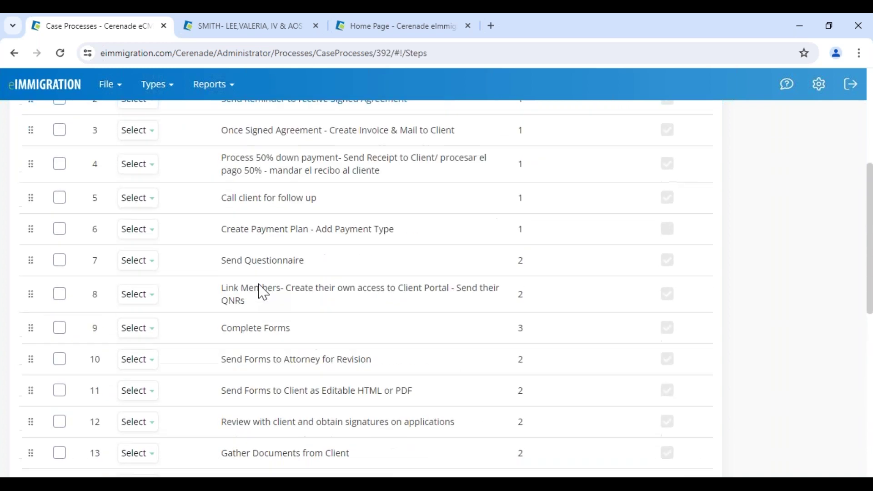
scroll(263, 292, up, 3)
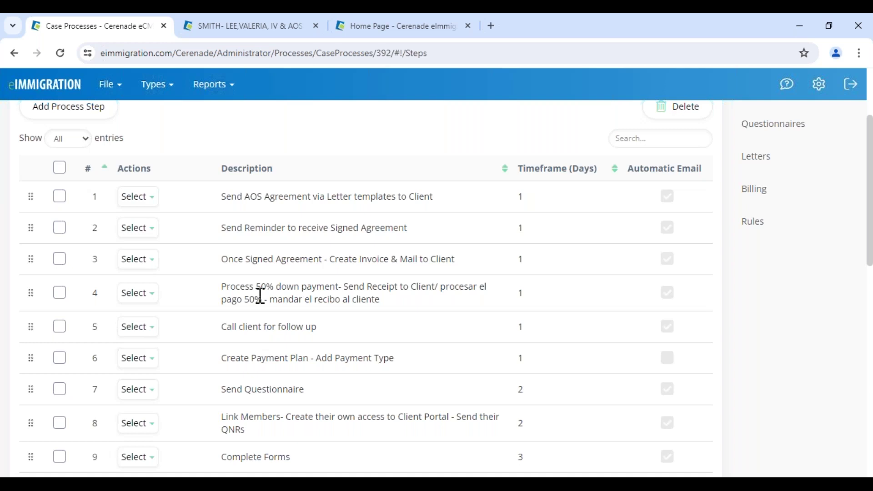
scroll(260, 296, up, 3)
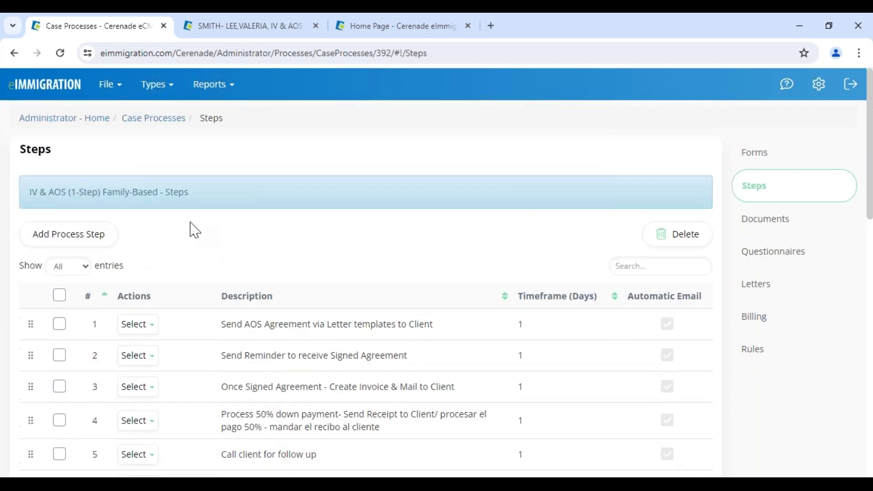
drag(53, 192, 239, 200)
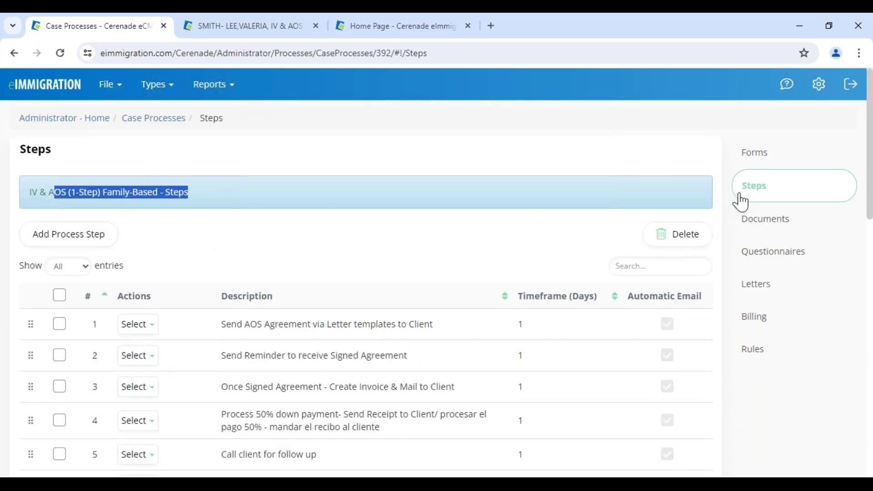
- Edit process step 6 so its description reads "Create Payment Plan - Add Payment Type// crear plan de pagos"
scroll(313, 330, down, 4)
scroll(310, 336, down, 2)
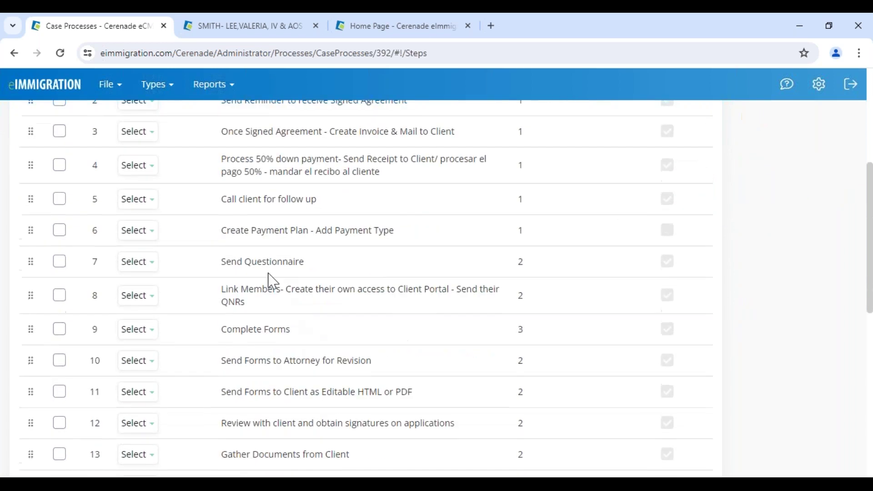
click(140, 231)
click(155, 256)
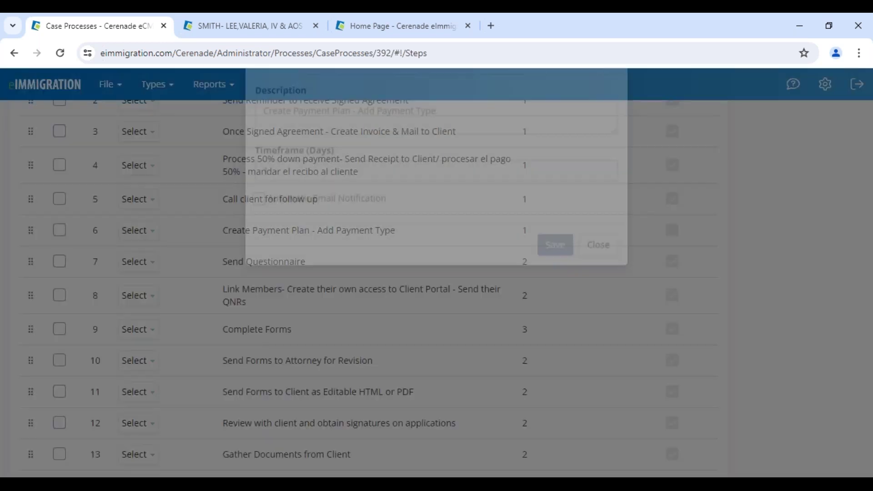
drag(274, 156, 473, 155)
click(472, 154)
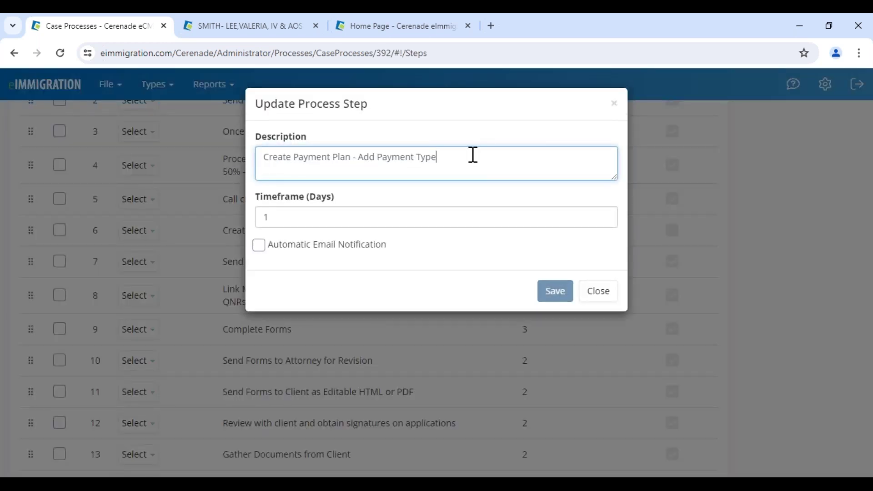
text(// crea)
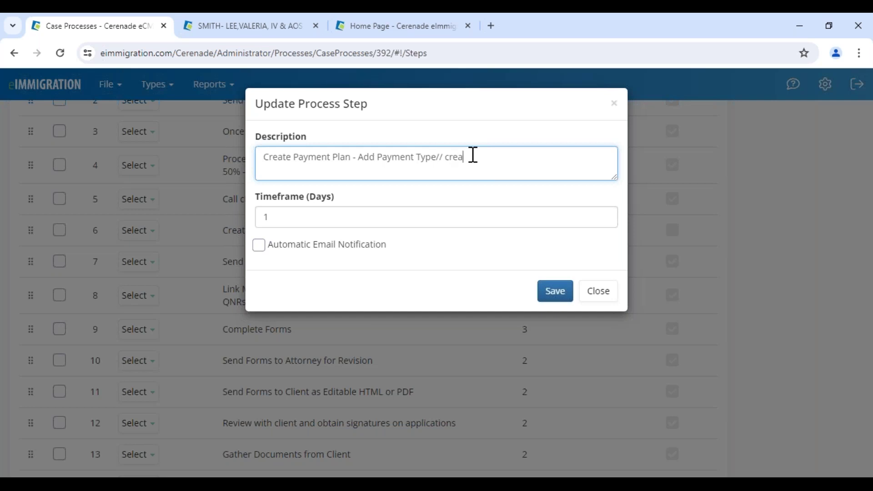
text(r pland e pagos)
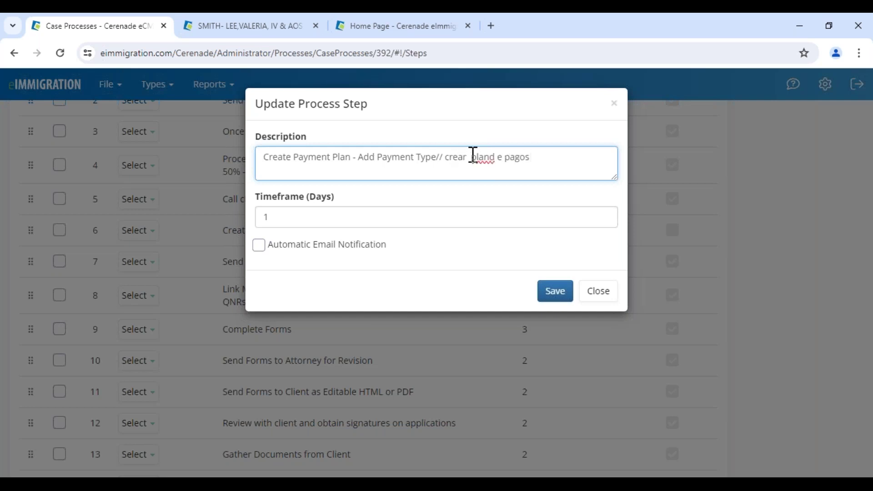
key(BackSpace)
key(BackSpace)
key(BackSpace)
key(BackSpace)
key(BackSpace)
key(BackSpace)
key(BackSpace)
key(BackSpace)
text(de pagos)
click(471, 156)
key(BackSpace)
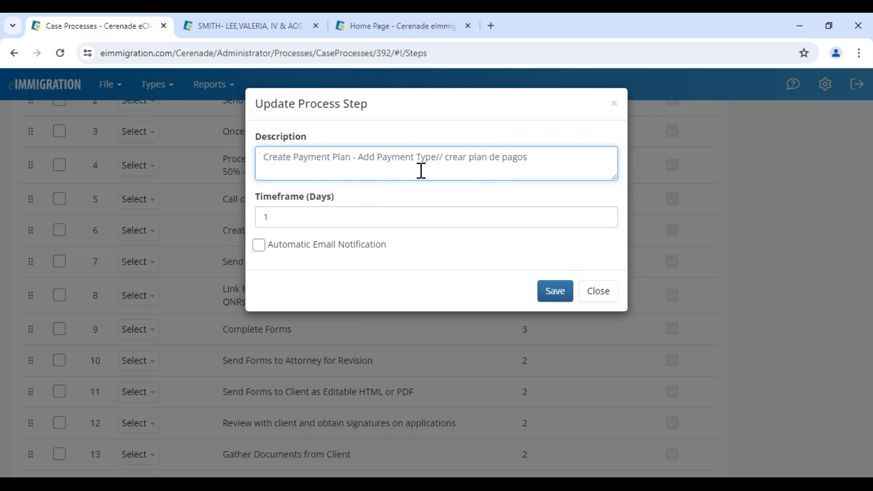
drag(449, 160, 551, 161)
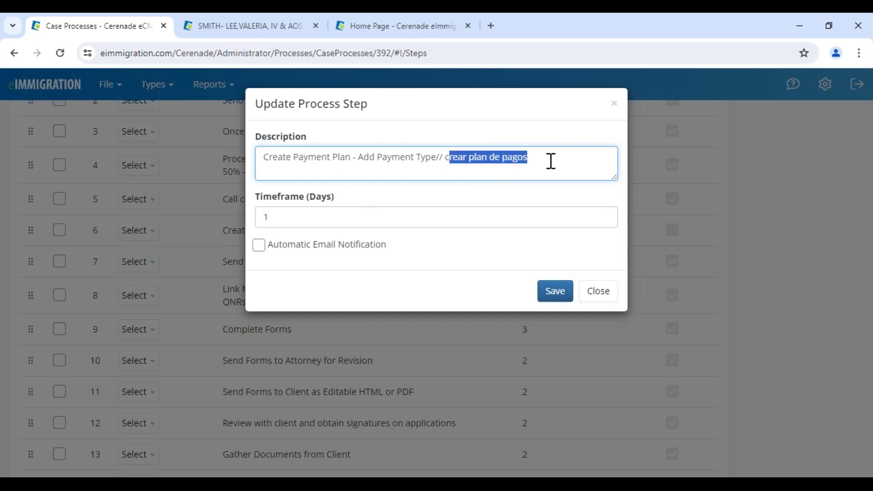
drag(270, 160, 517, 168)
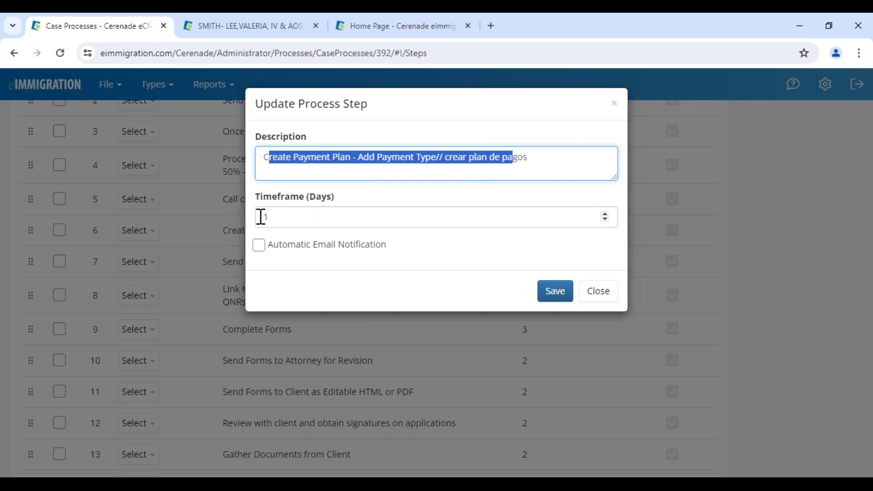
- Set the payment plan step's timeframe to 1 day, enable Automatic Email Notification, and save the step
drag(261, 217, 293, 218)
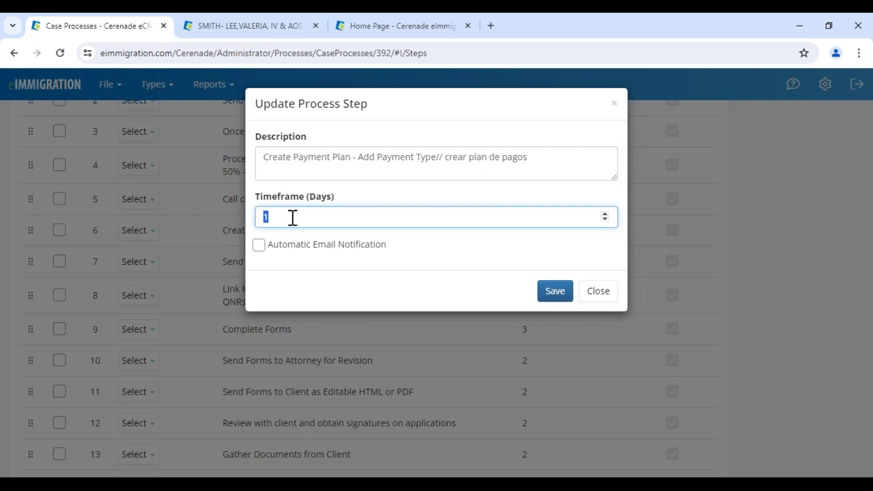
key(BackSpace)
text(1)
drag(364, 203, 652, 168)
click(299, 248)
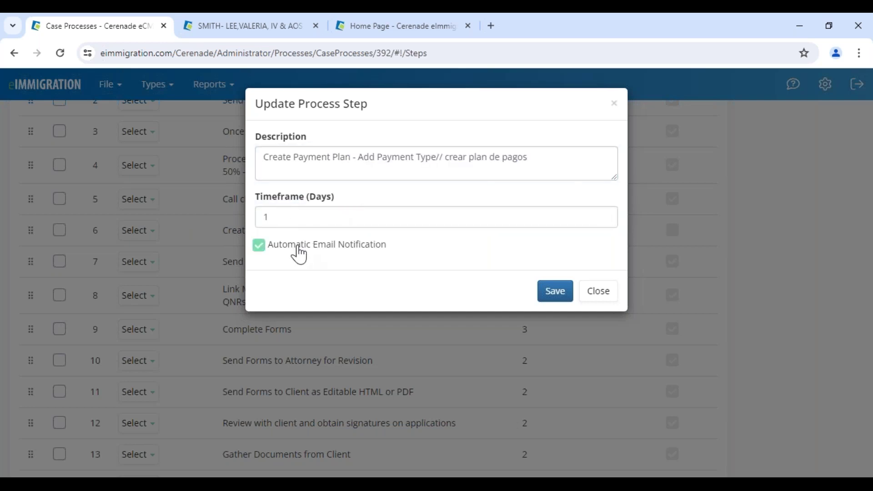
drag(308, 157, 557, 170)
drag(278, 245, 387, 246)
click(555, 291)
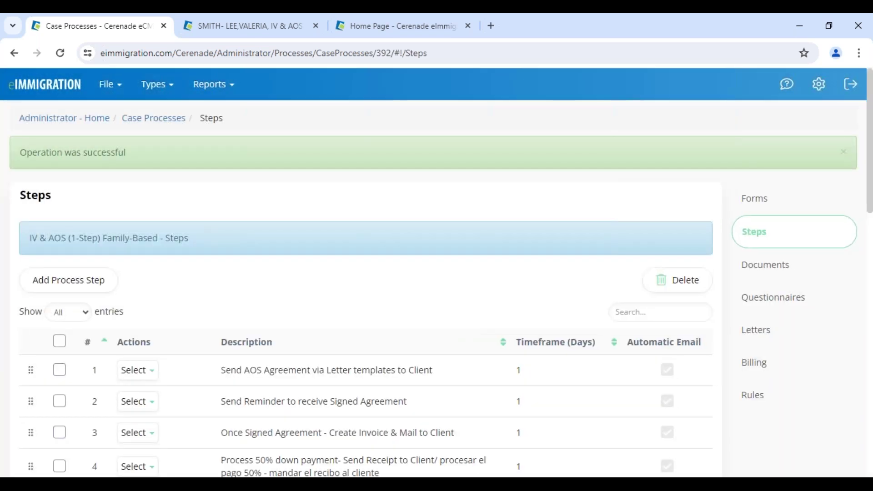
- Review the updated process steps, including "Gather Documents from Client", and view the actions available for the "Complete Forms" step
drag(41, 236, 205, 249)
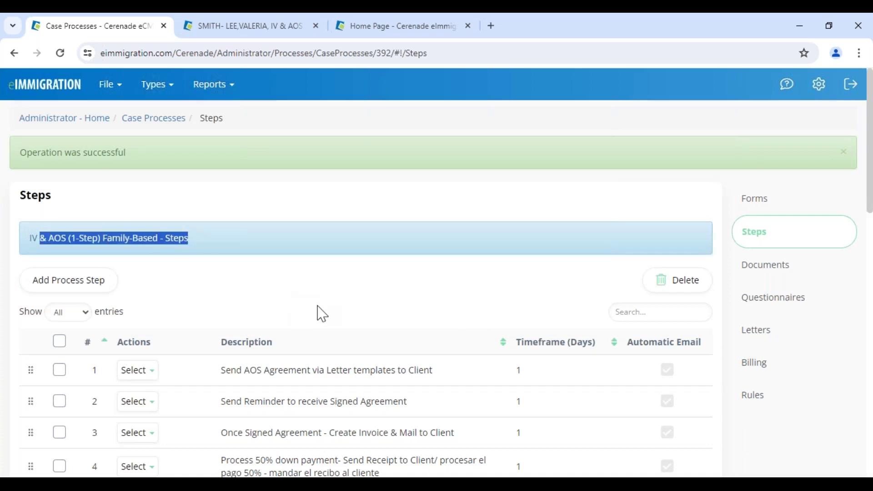
scroll(353, 323, down, 10)
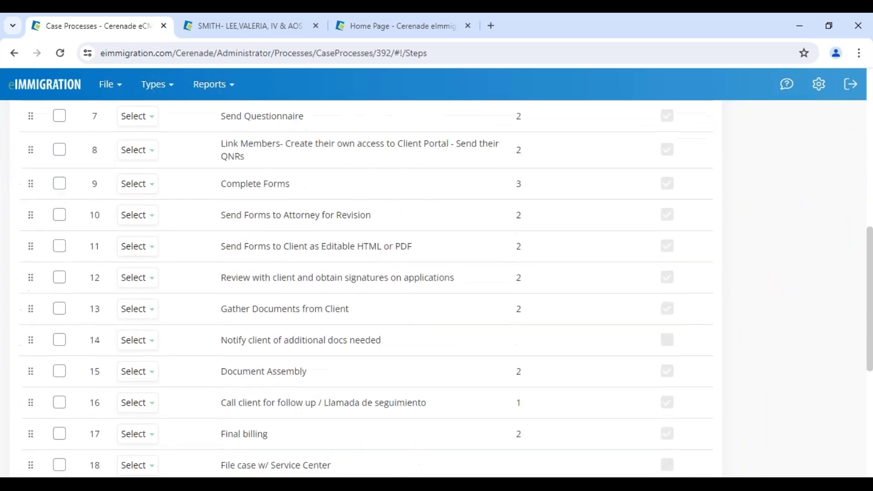
double_click(519, 310)
drag(221, 309, 362, 317)
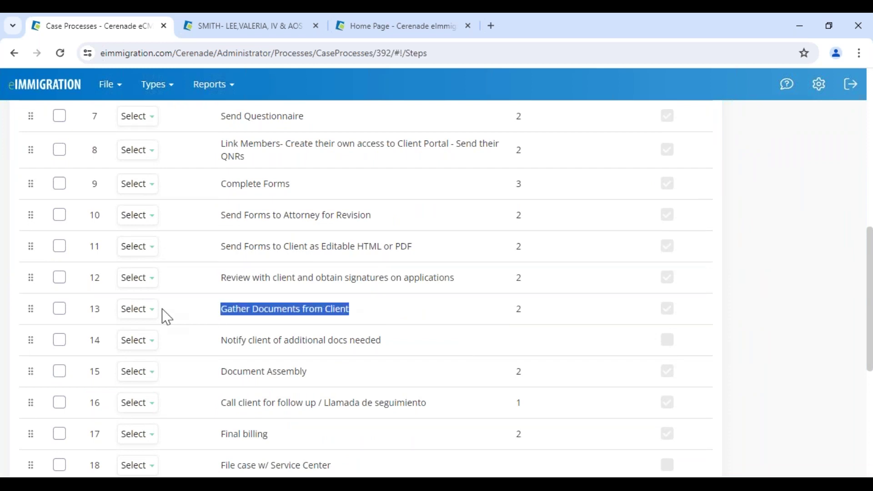
scroll(197, 277, up, 1)
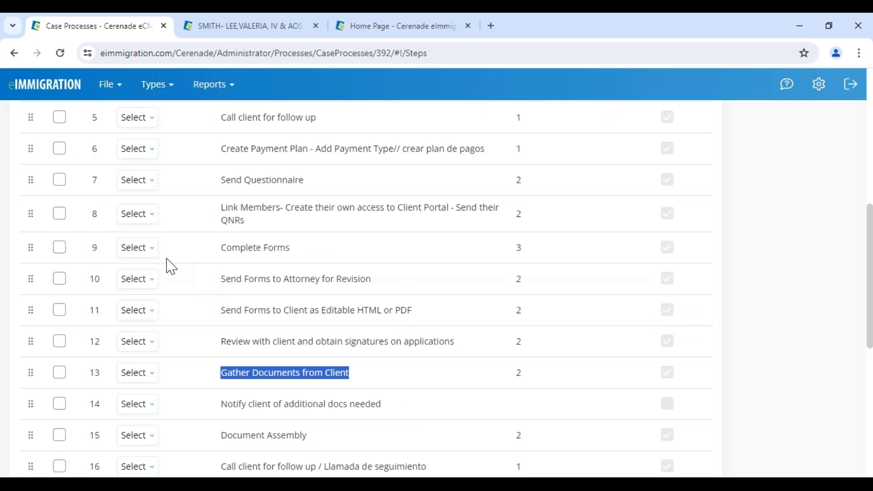
click(144, 248)
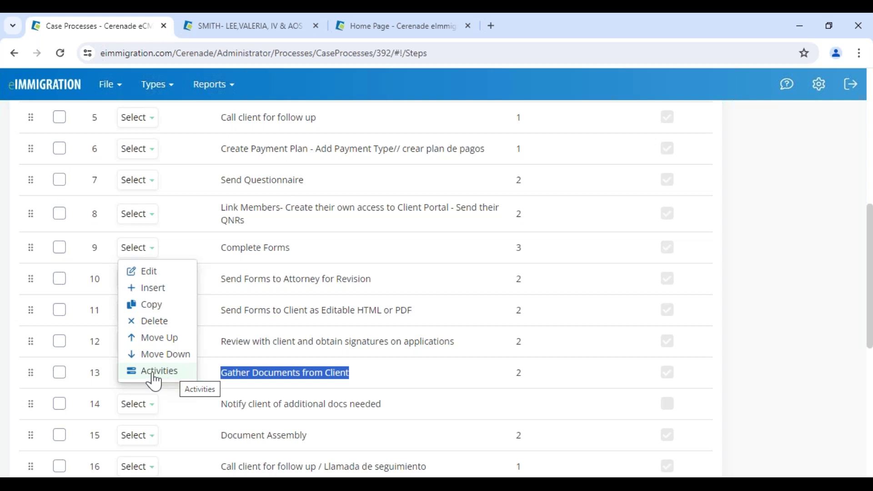
click(187, 381)
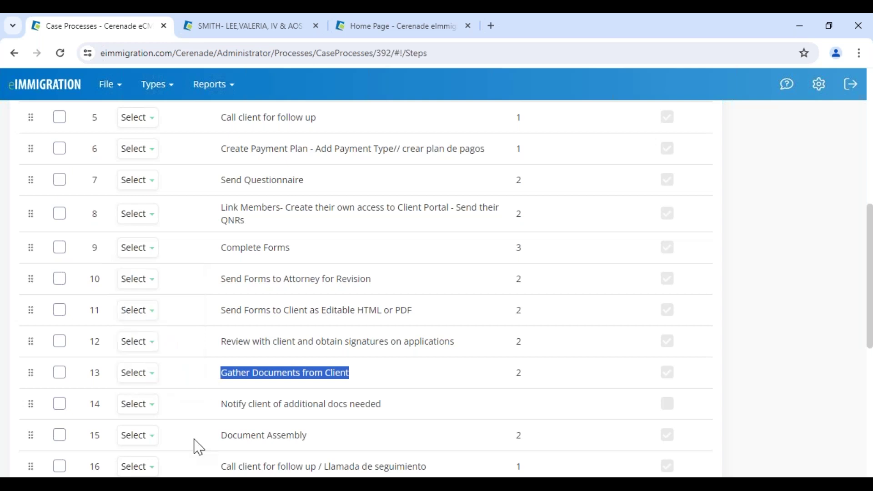
click(462, 439)
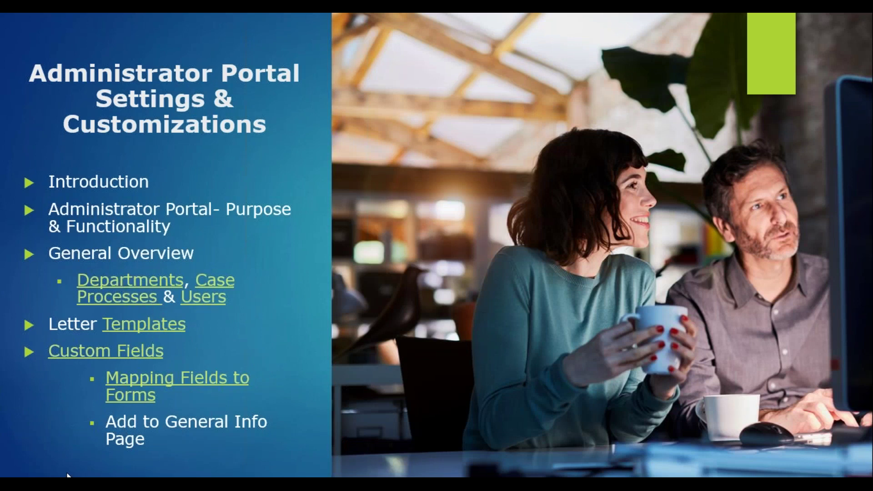
key(Right)
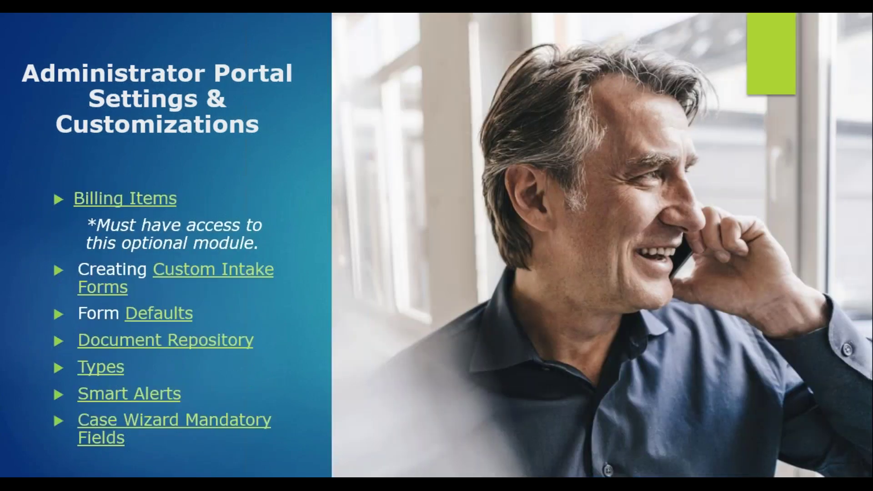
key(Left)
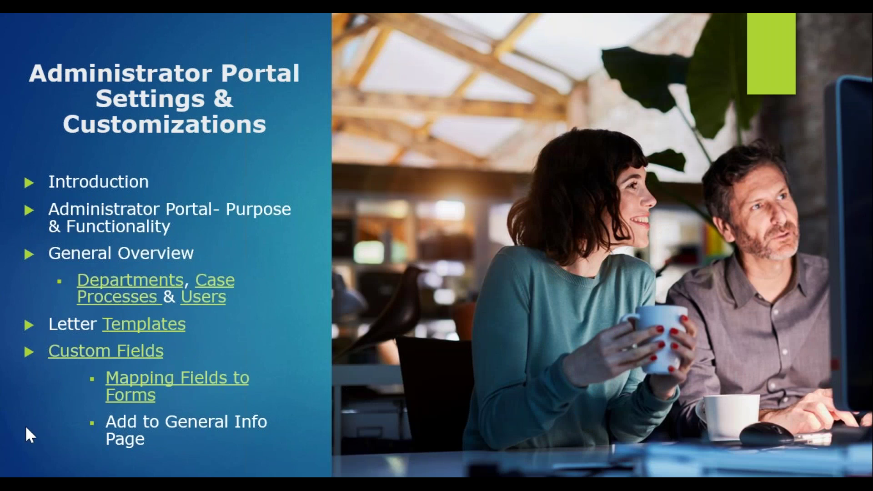
key(alt+Tab)
key(alt+Tab)
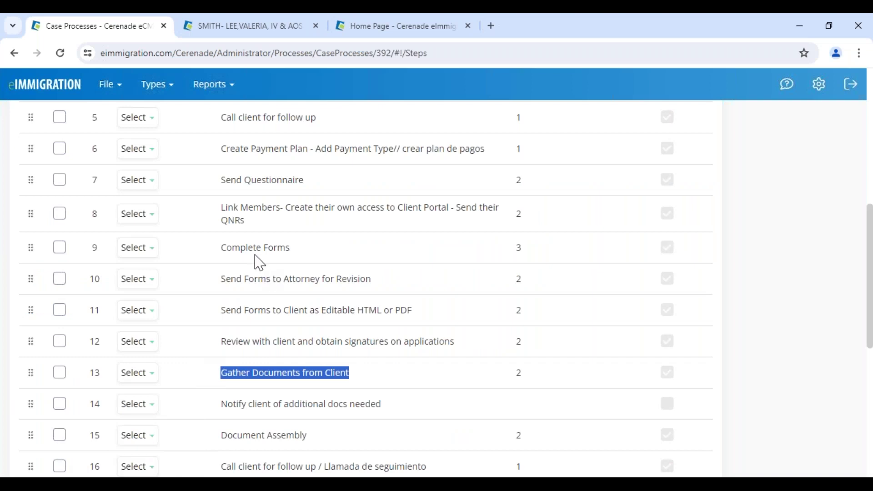
- Examine the "Complete Forms" and "Send Questionnaire" steps, and open the activities configured for "Send Questionnaire"
click(223, 250)
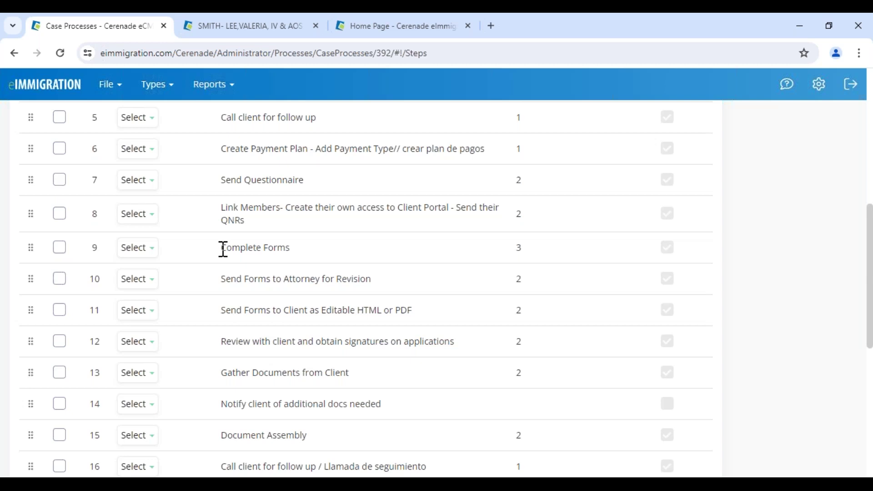
drag(225, 250, 293, 251)
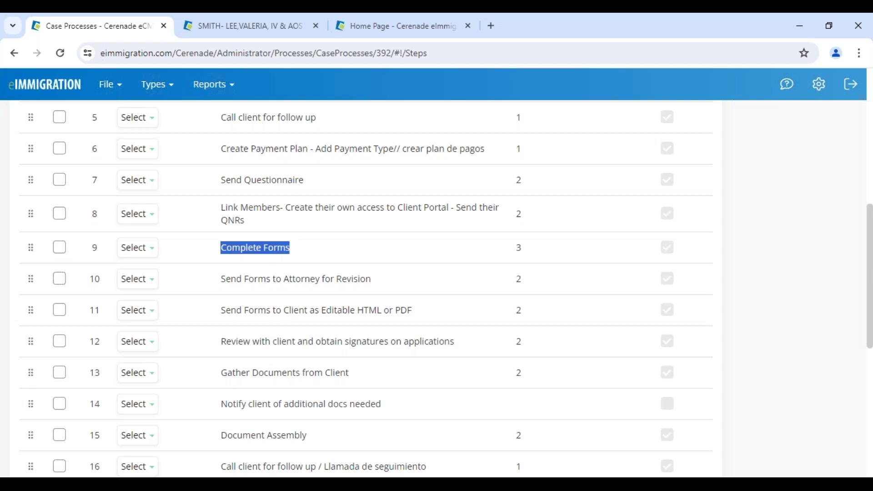
click(308, 259)
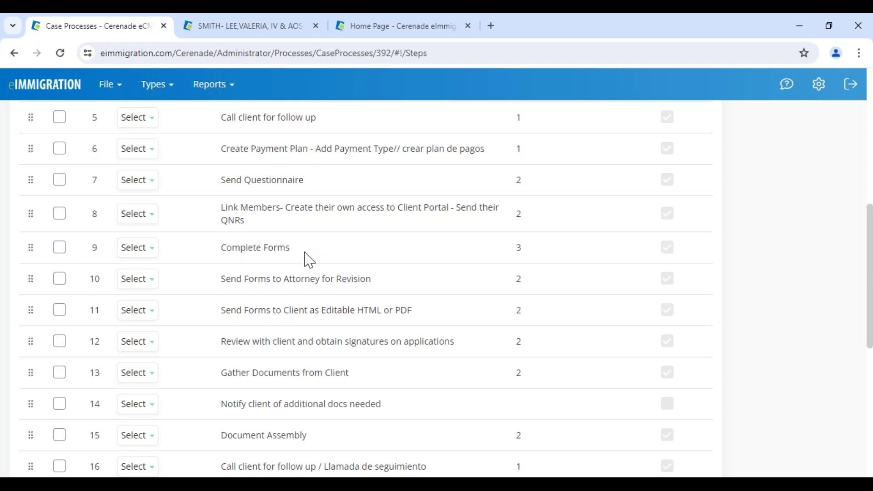
drag(222, 180, 315, 189)
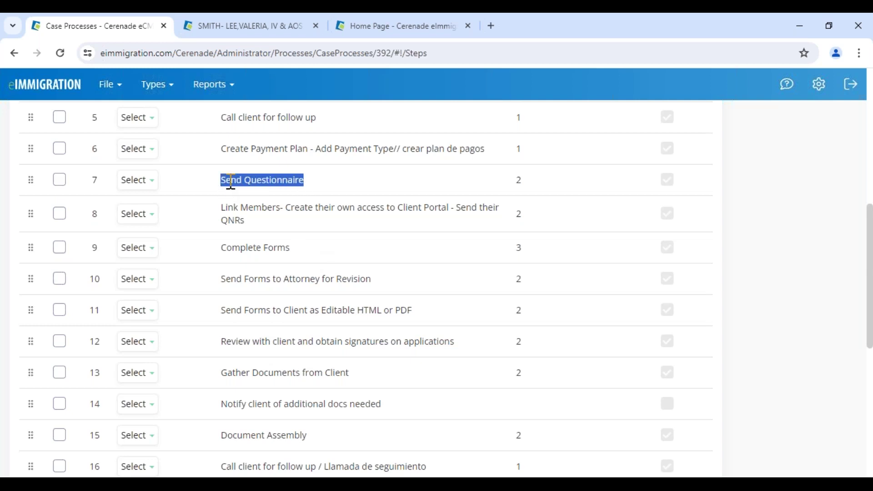
click(136, 180)
click(157, 303)
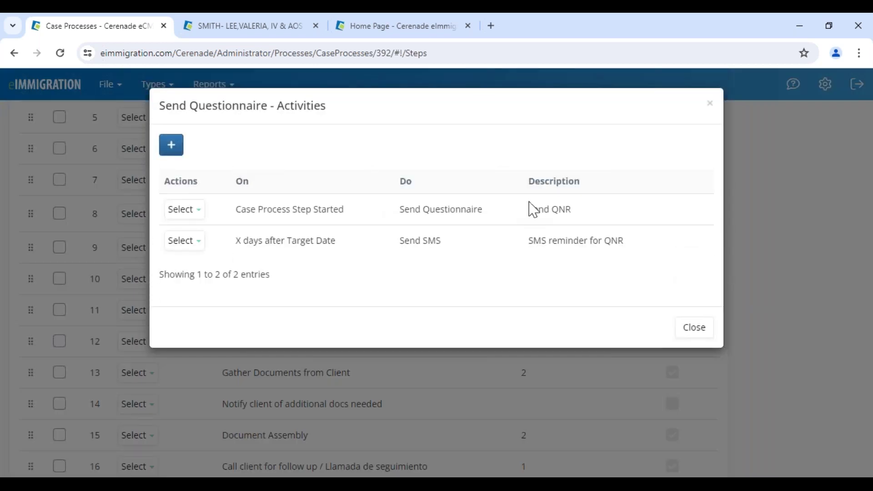
drag(276, 106, 354, 116)
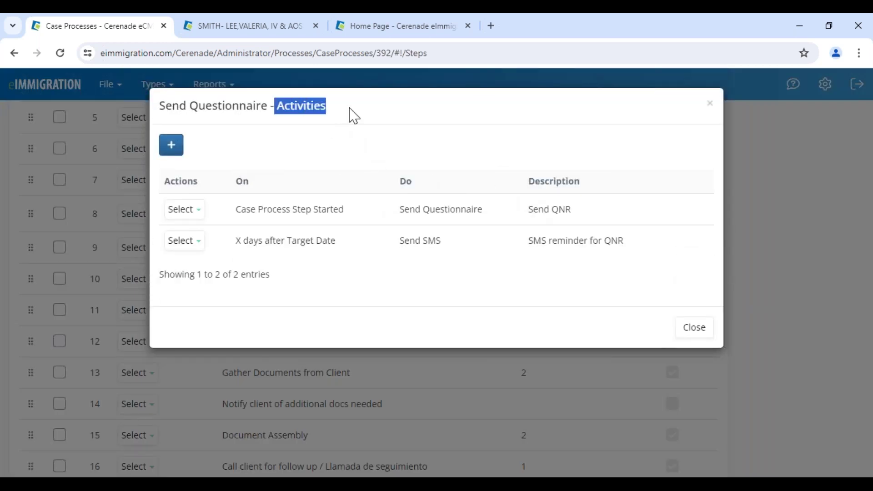
- Explore the trigger and action options of a new activity, trying Case Process Step Started with Send SMS, and discard it unsaved
click(172, 147)
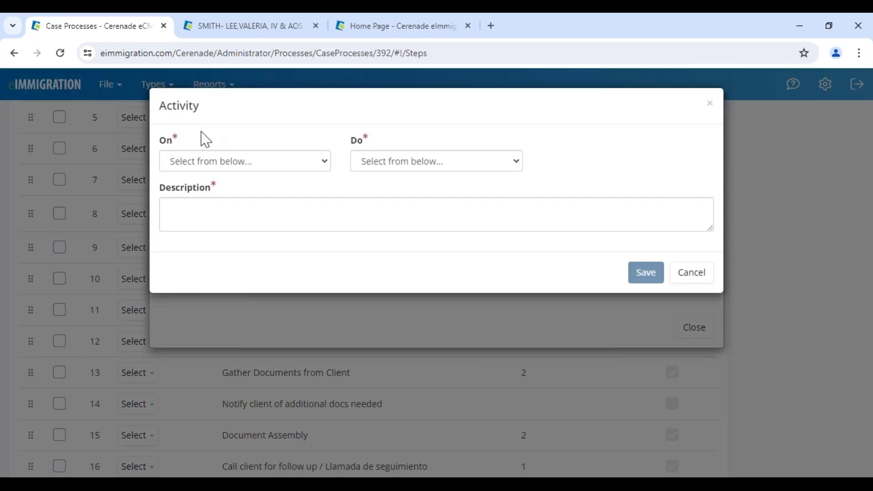
click(389, 162)
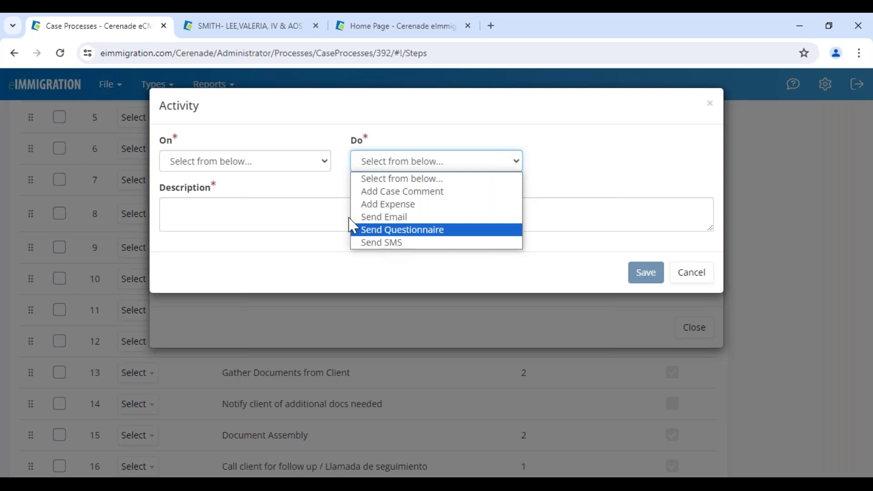
click(283, 168)
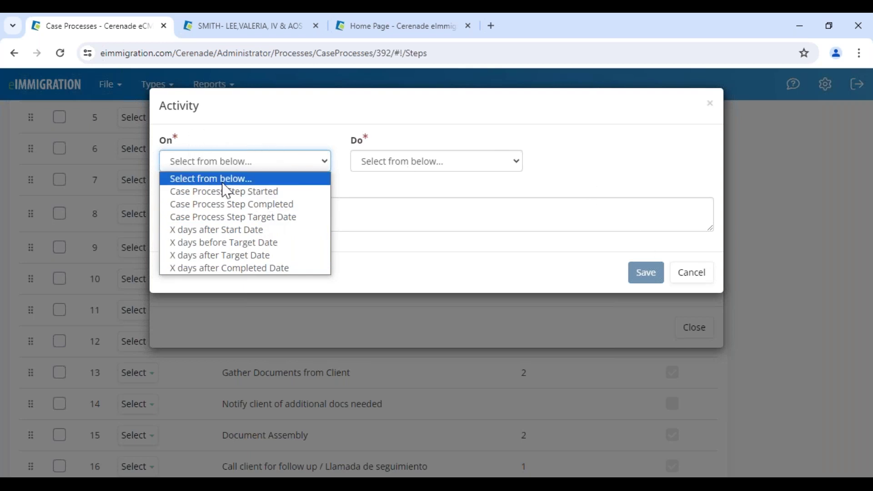
click(244, 194)
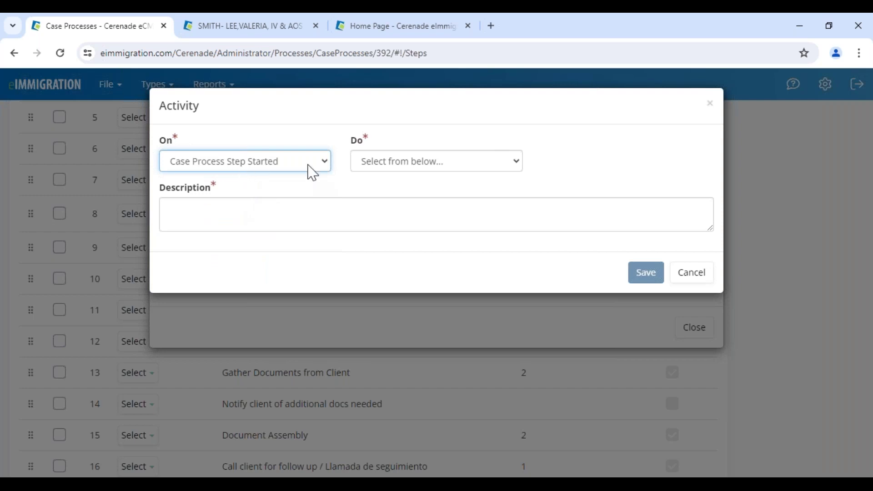
click(377, 162)
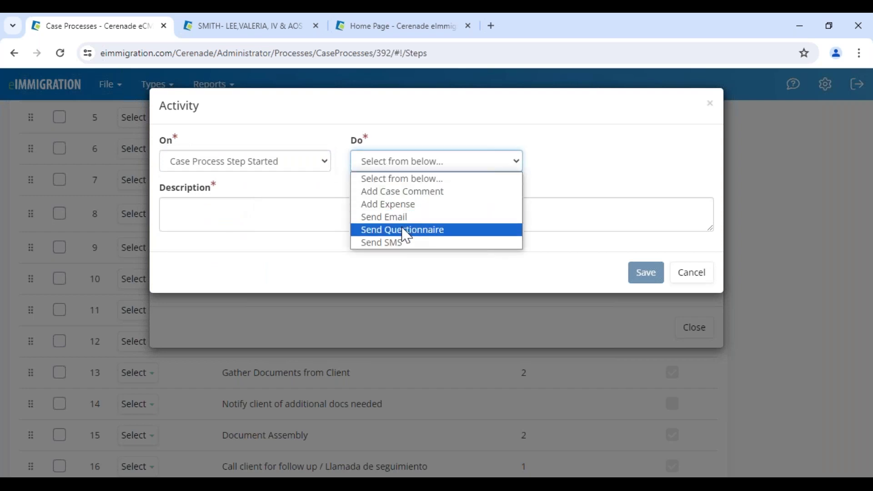
click(396, 242)
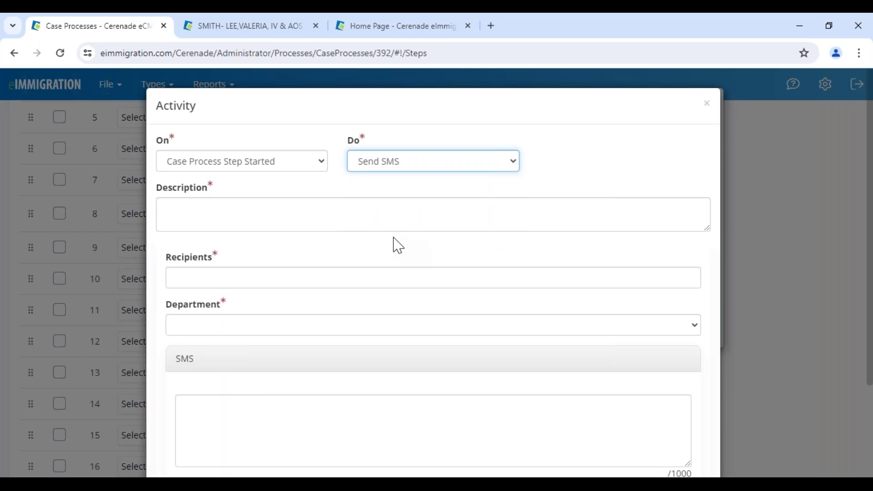
click(707, 103)
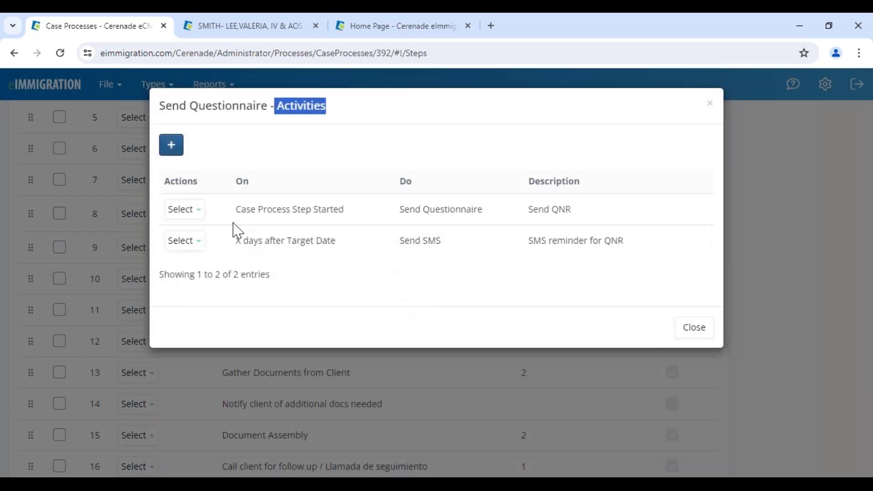
click(279, 111)
drag(279, 111, 345, 113)
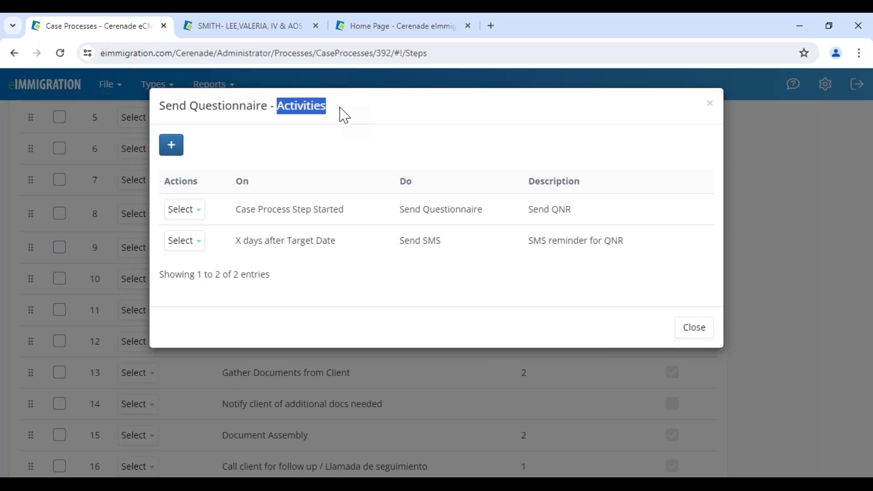
- Examine the "Send Questionnaire" step's activities, including the settings of "SMS reminder for QNR", and close them without changes
drag(160, 106, 274, 107)
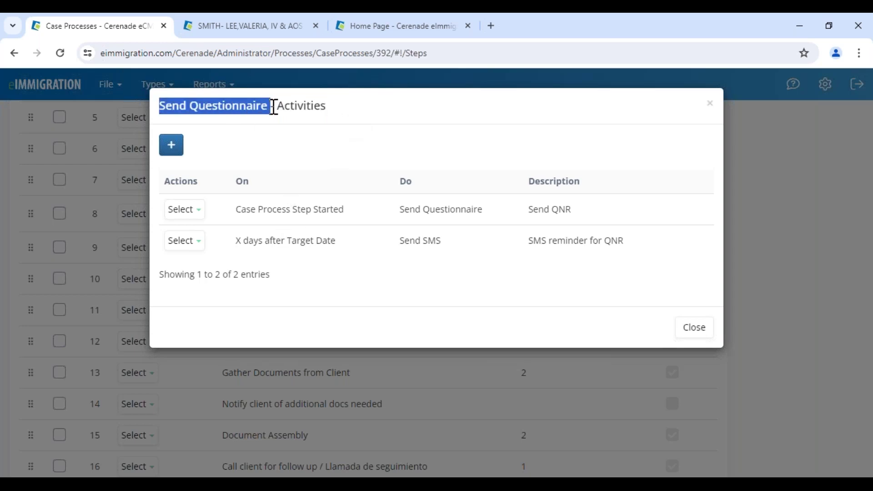
click(268, 149)
drag(236, 209, 353, 214)
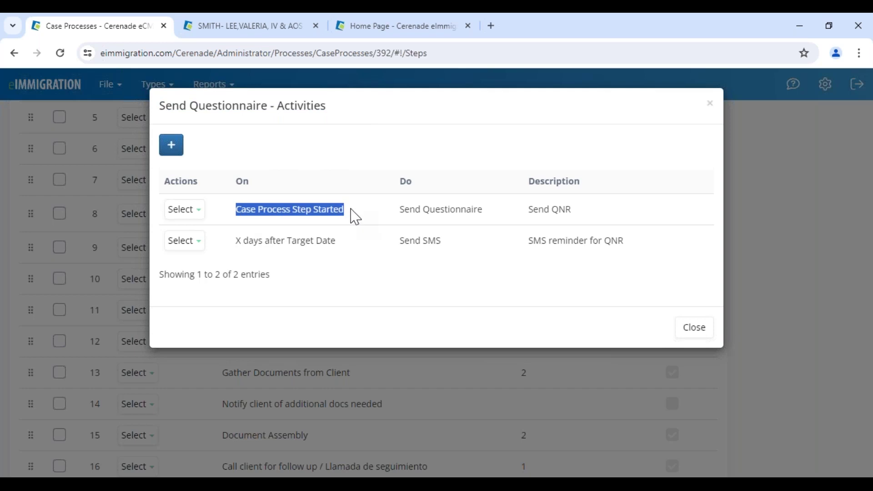
drag(436, 209, 500, 216)
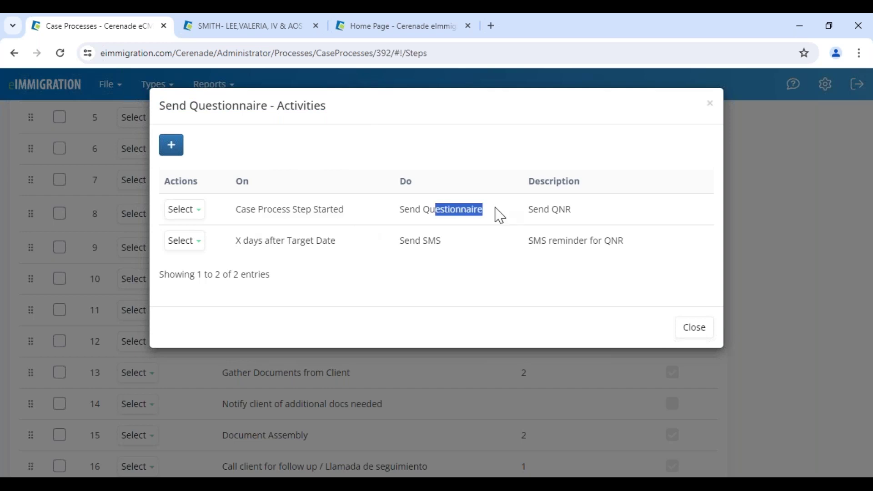
click(194, 242)
click(202, 263)
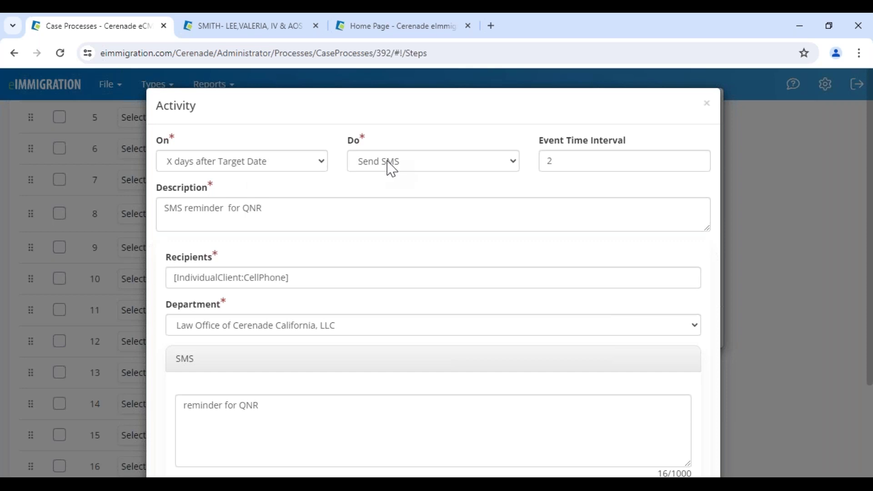
drag(183, 207, 337, 209)
click(707, 105)
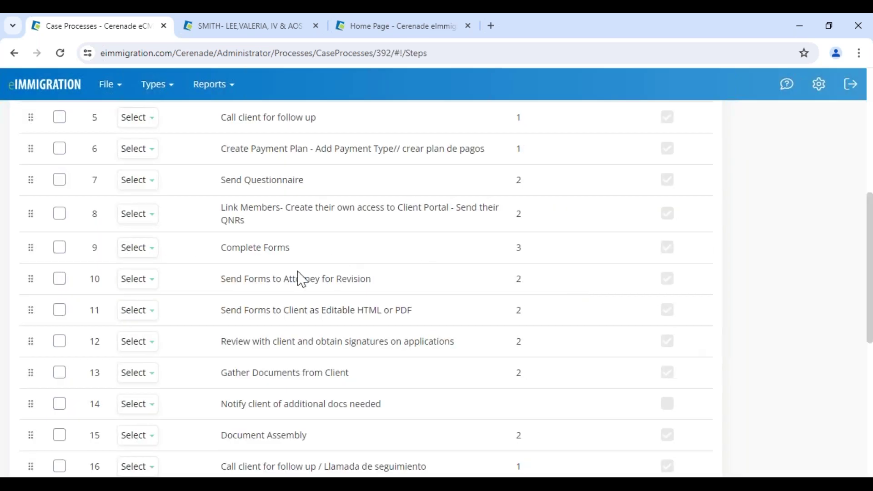
- View the actions and activities of the process's first step, "Send AOS Agreement via Letter templates to Client"
scroll(259, 337, up, 3)
scroll(364, 289, up, 4)
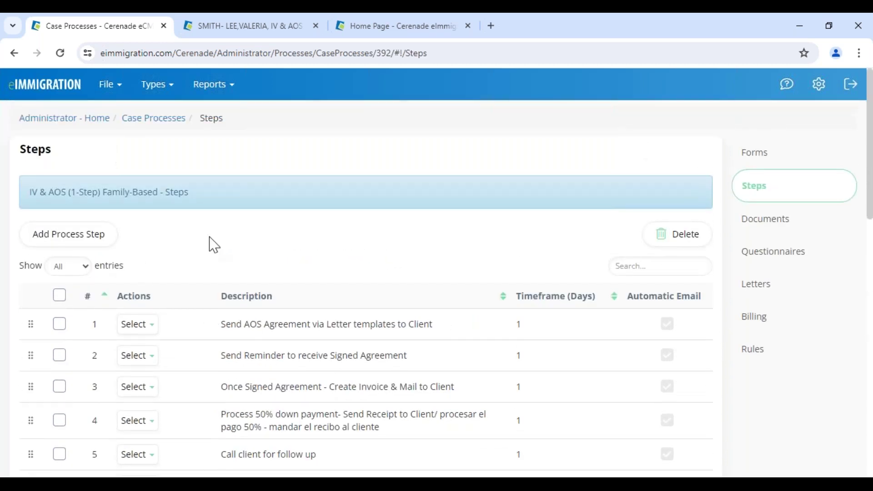
click(137, 324)
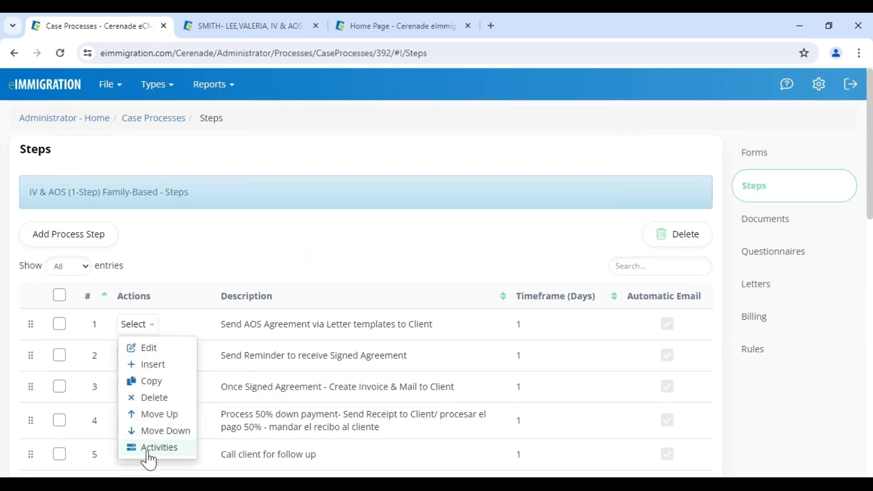
click(176, 454)
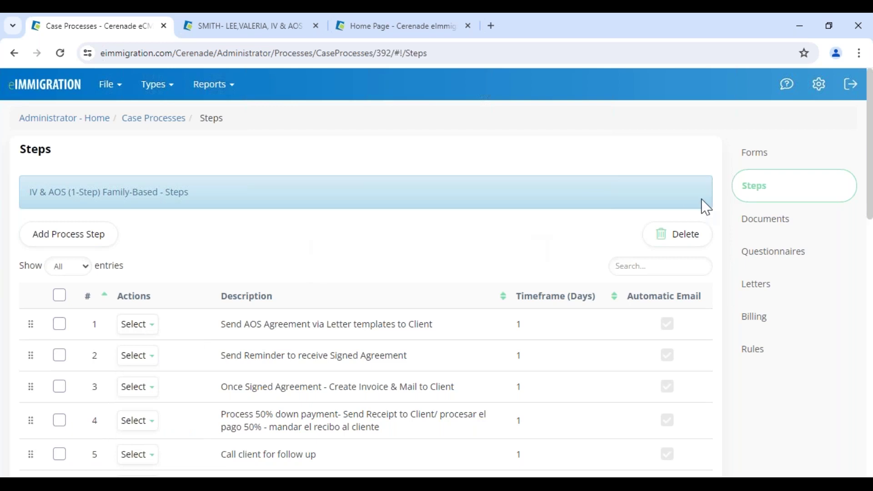
- Open the IV & AOS (1-Step) Family-Based process's documents and review the list, including the bilingual "Birth Certificate/ Acta de Nacimiento" entries
click(795, 223)
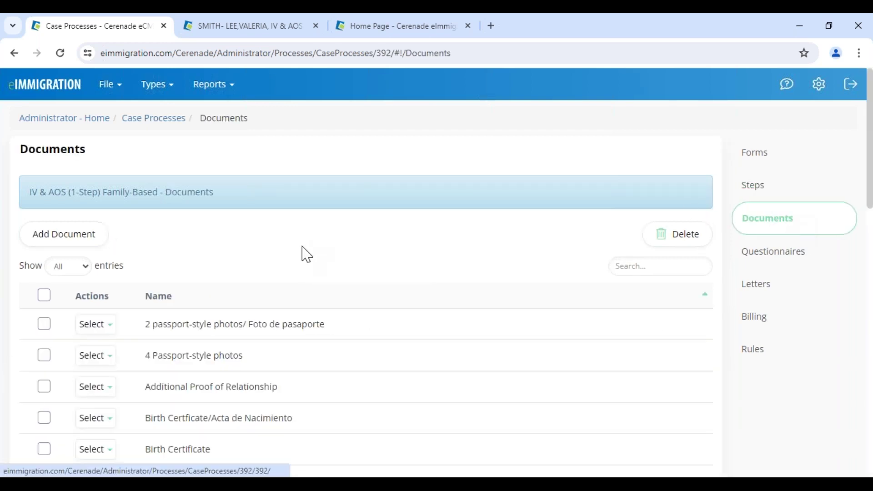
scroll(286, 312, down, 3)
scroll(286, 312, up, 3)
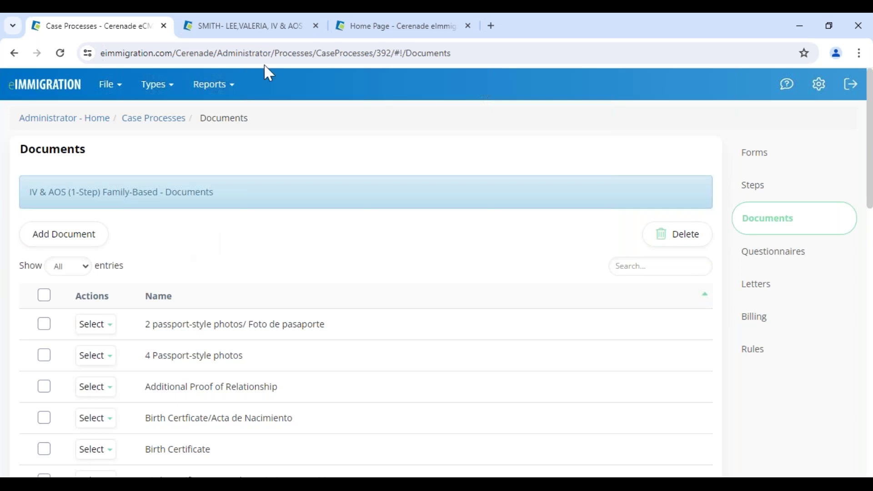
scroll(242, 321, down, 7)
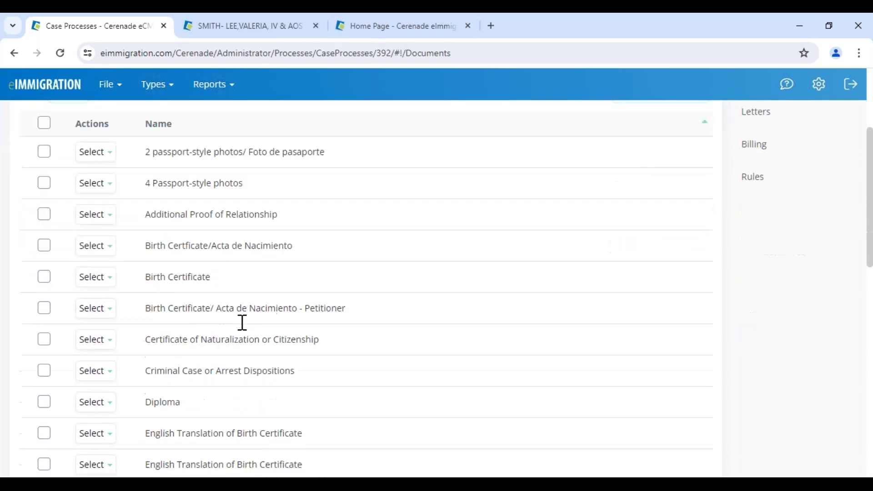
scroll(217, 234, up, 7)
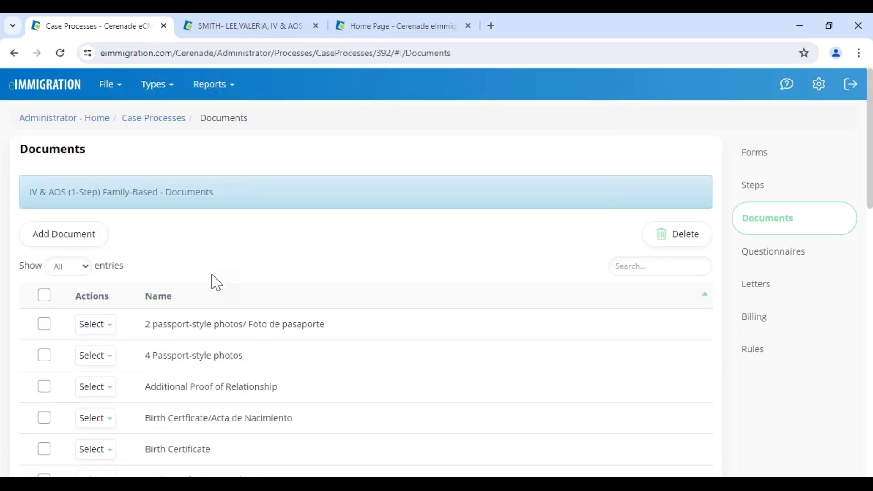
scroll(161, 317, down, 6)
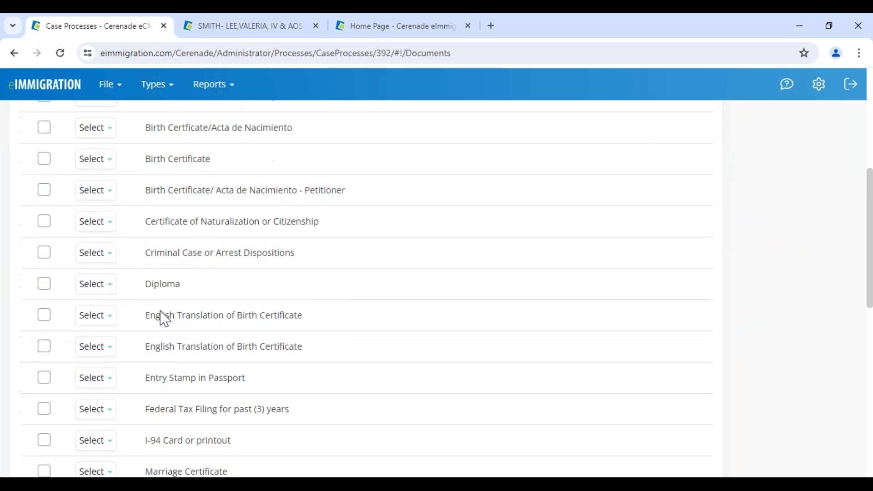
scroll(162, 316, down, 2)
scroll(162, 316, up, 4)
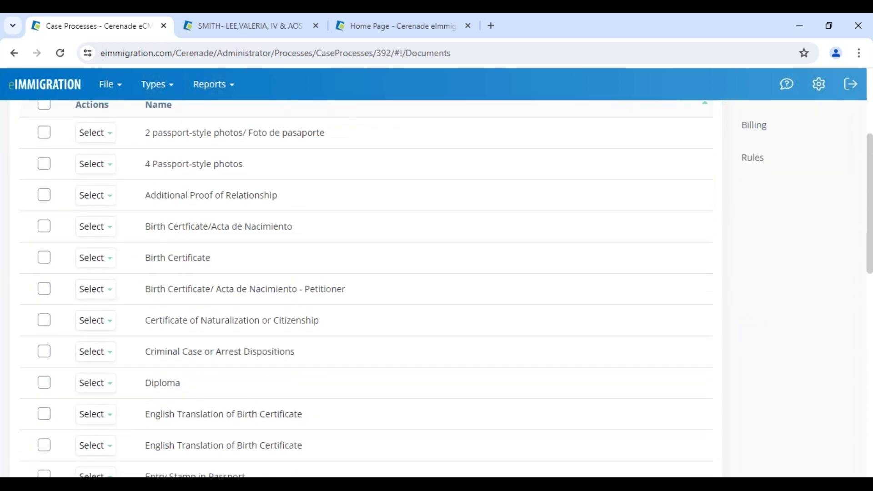
scroll(366, 291, up, 1)
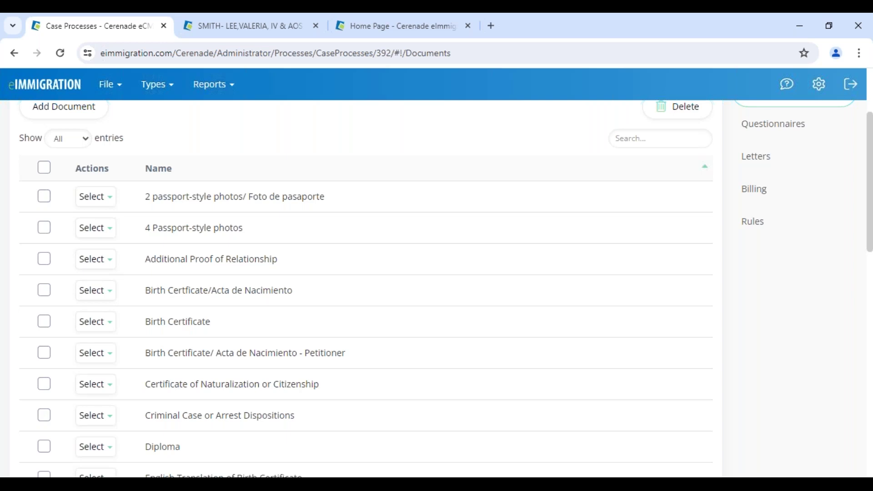
drag(148, 290, 318, 304)
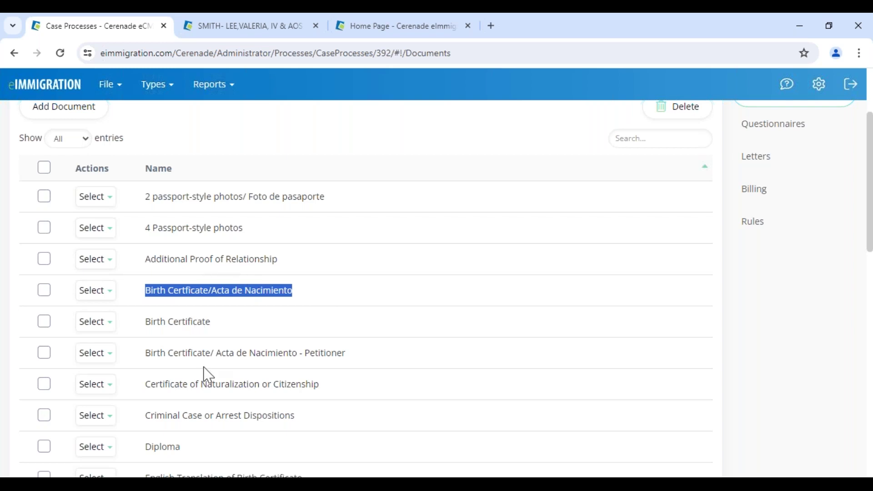
drag(160, 353, 349, 353)
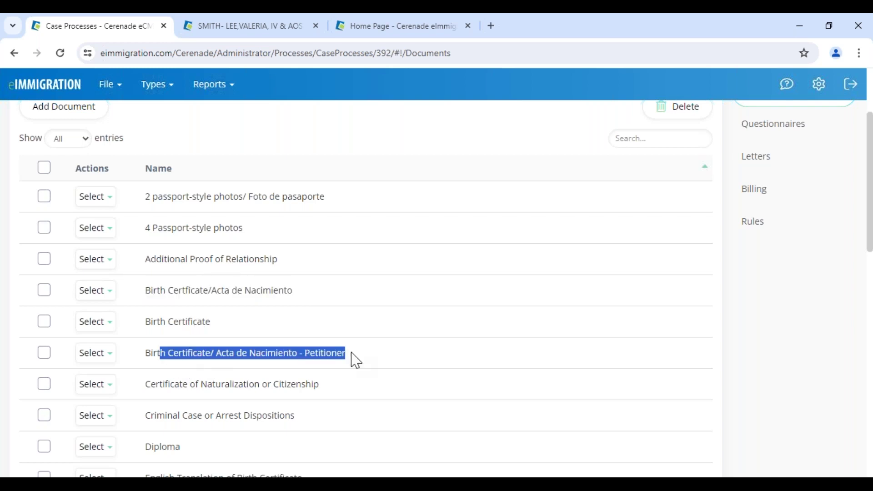
drag(226, 355, 297, 359)
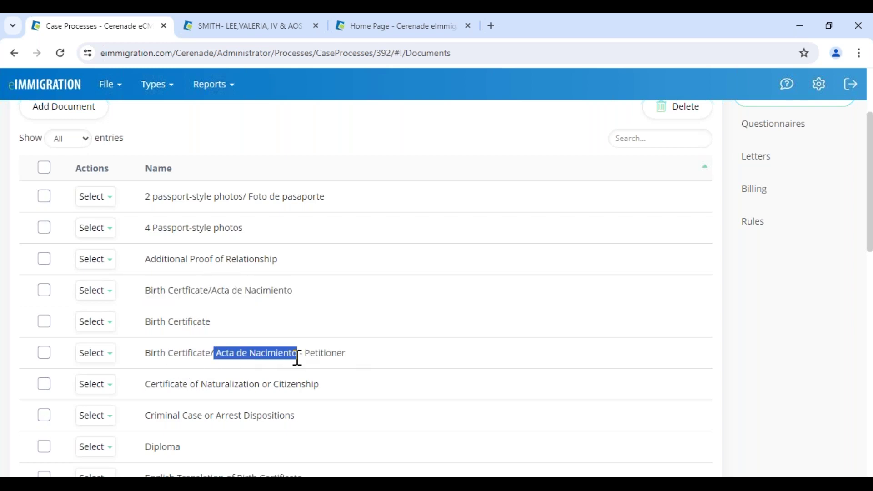
click(223, 312)
- Switch to the open client case, review its Documents folder, and view the actions available for the first document
click(272, 26)
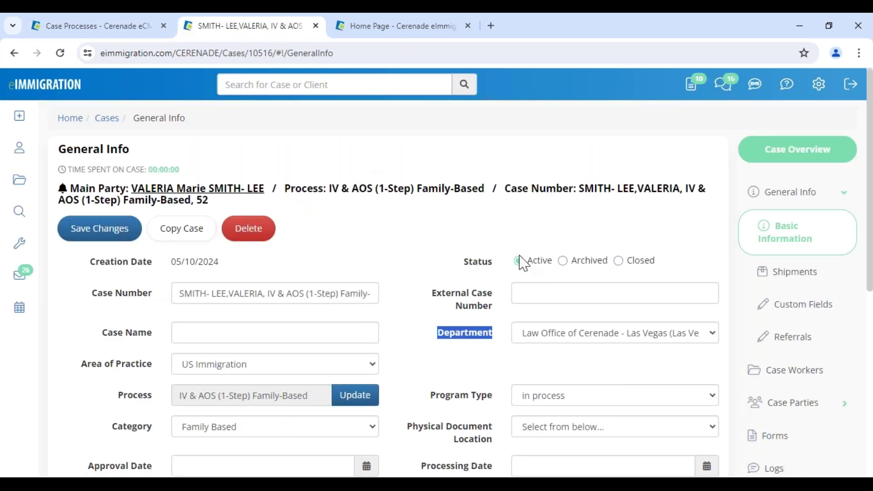
scroll(653, 284, down, 5)
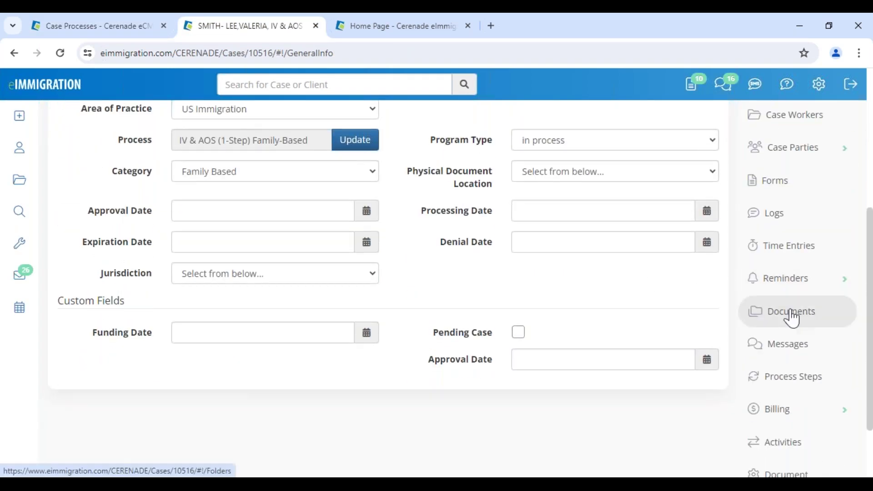
click(768, 312)
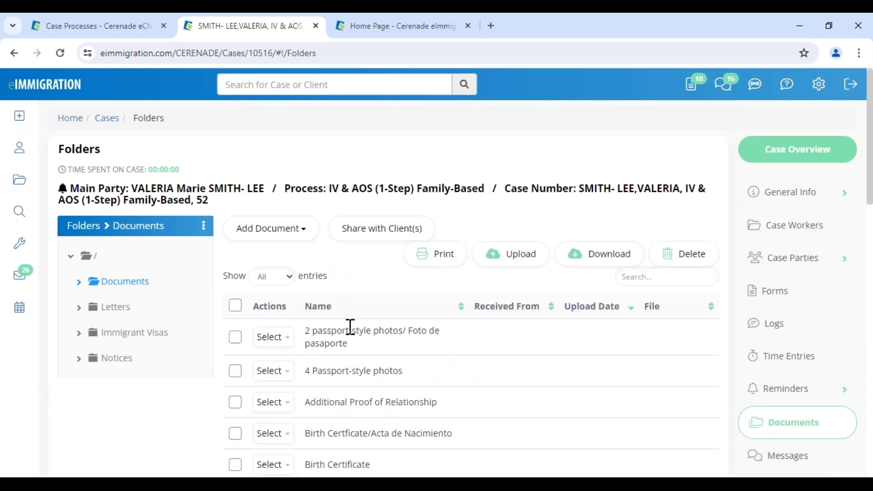
scroll(350, 327, down, 10)
scroll(350, 327, up, 8)
click(264, 274)
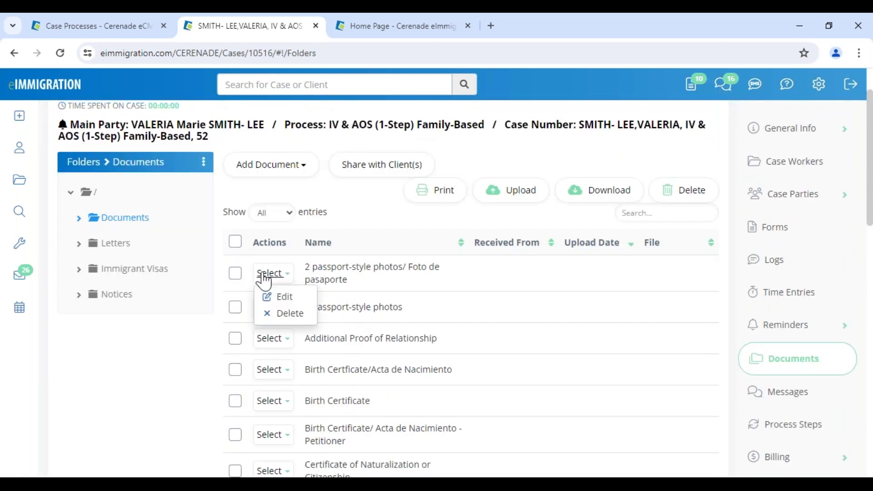
- Select all documents in the case's Documents folder and examine the passport photo and "Additional Proof of Relationship" entries
click(235, 241)
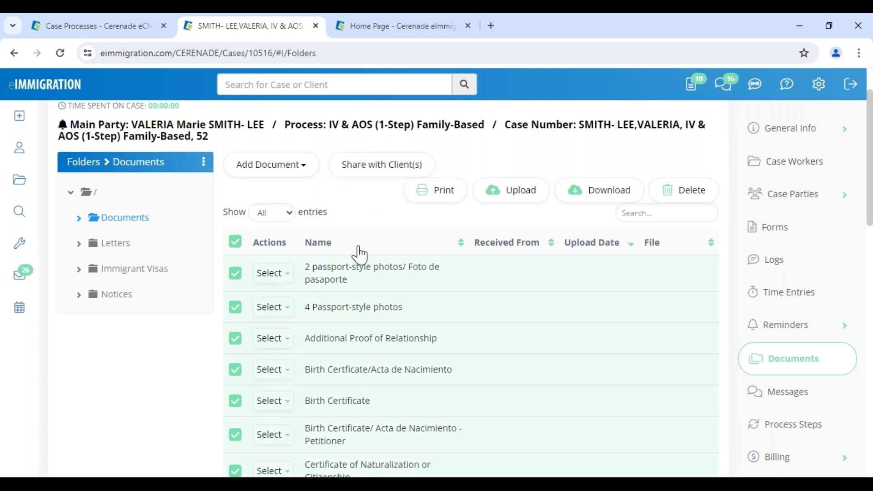
drag(331, 266, 432, 283)
drag(358, 338, 448, 331)
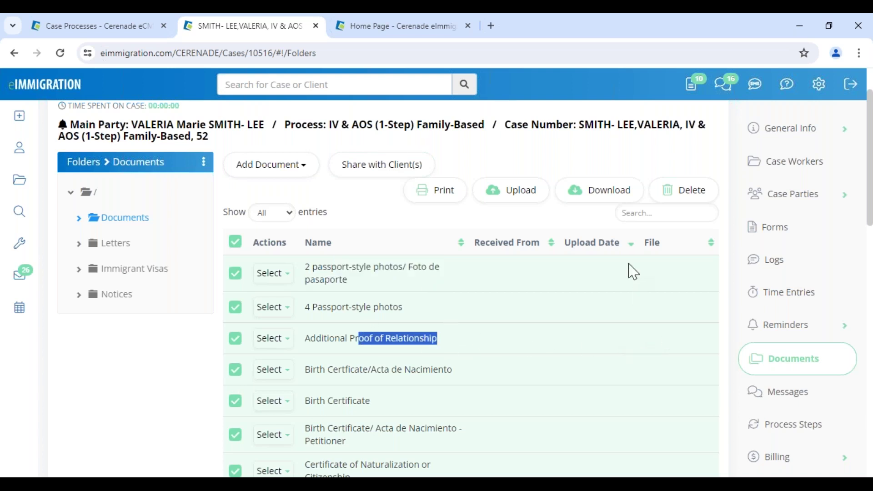
click(376, 341)
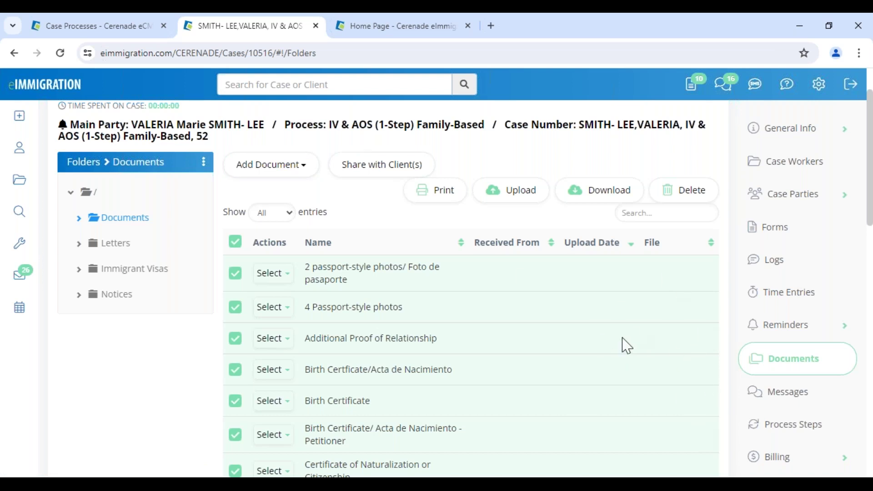
- Return to the administrator home and open the general page of the Application Settings
click(126, 36)
mouse_move(141, 86)
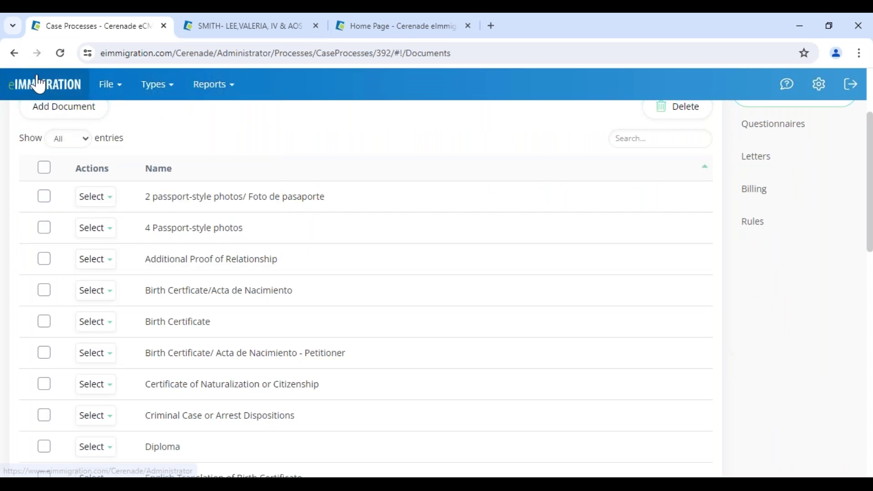
click(45, 85)
scroll(62, 221, down, 2)
scroll(59, 218, up, 2)
drag(14, 144, 164, 270)
scroll(164, 272, down, 7)
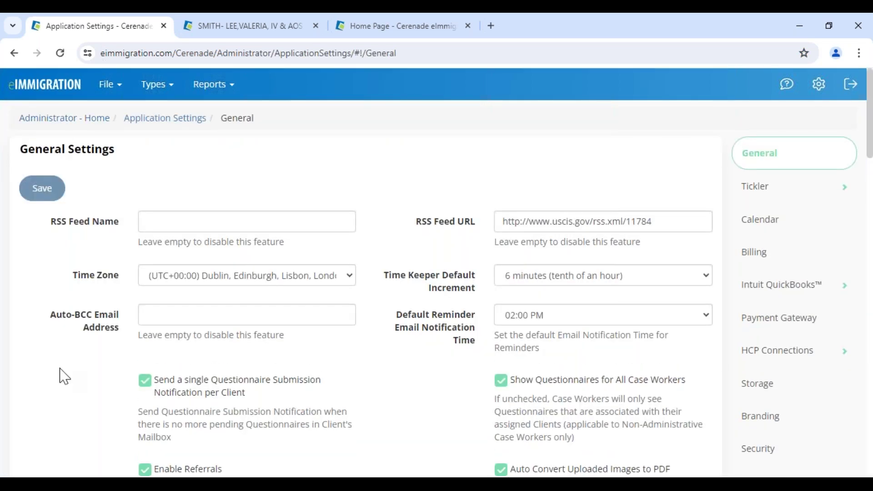
scroll(63, 375, down, 1)
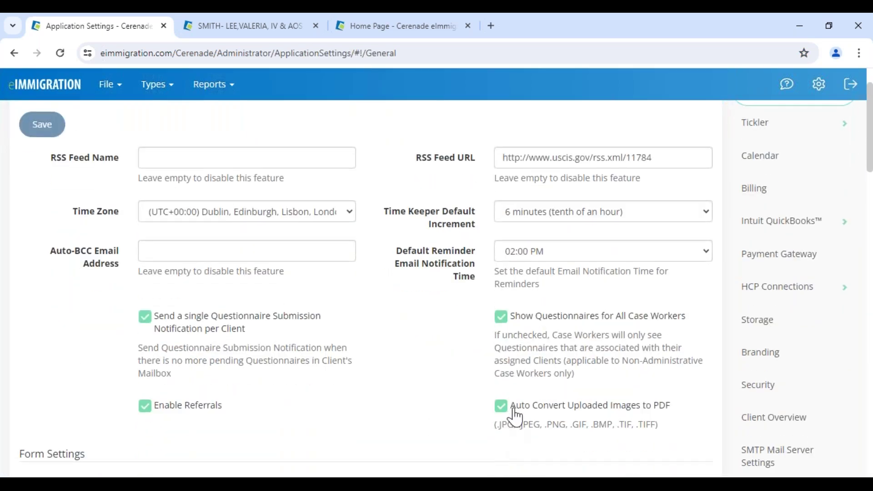
- Examine the "Auto Convert Uploaded Images to PDF" setting and the image file formats it covers
drag(515, 406, 682, 404)
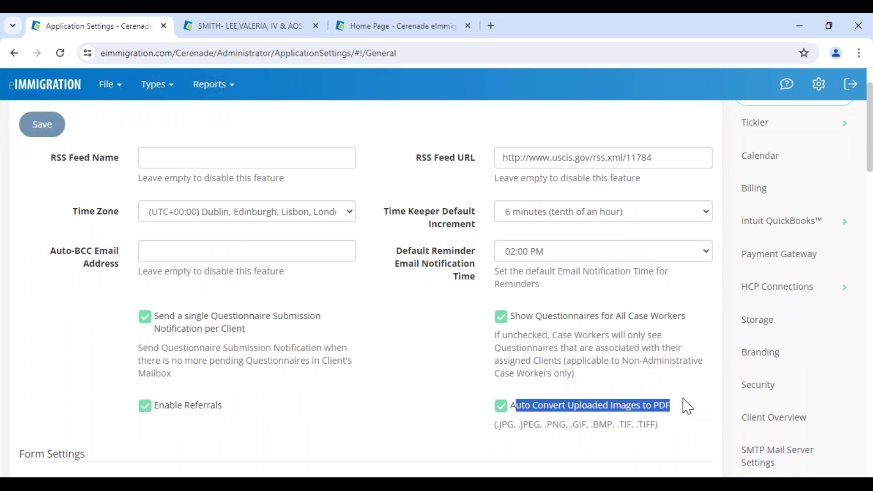
click(668, 429)
drag(665, 424, 492, 425)
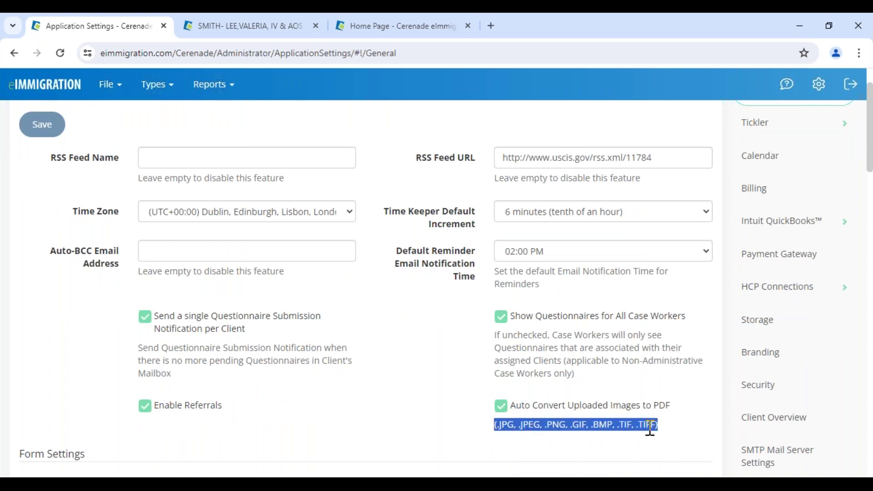
click(668, 423)
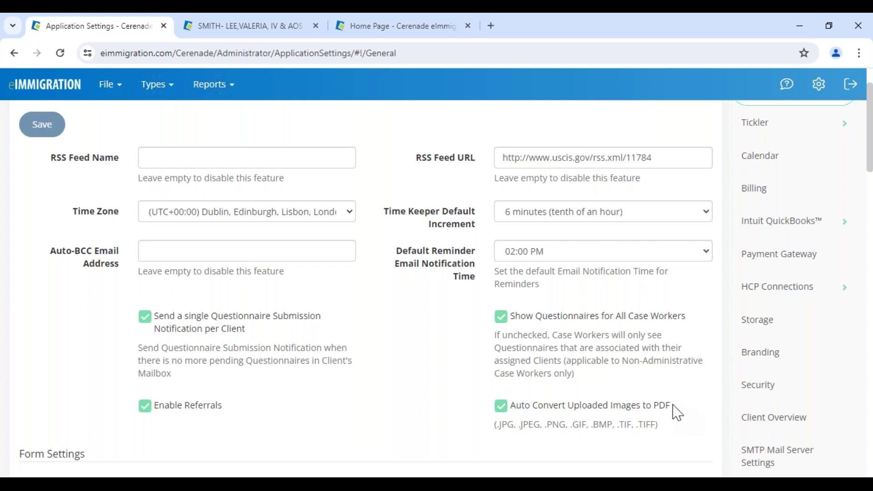
drag(677, 407, 654, 406)
- Switch to the Edge window and log in to the eImmigration Client Portal with the client's username and saved password
click(276, 31)
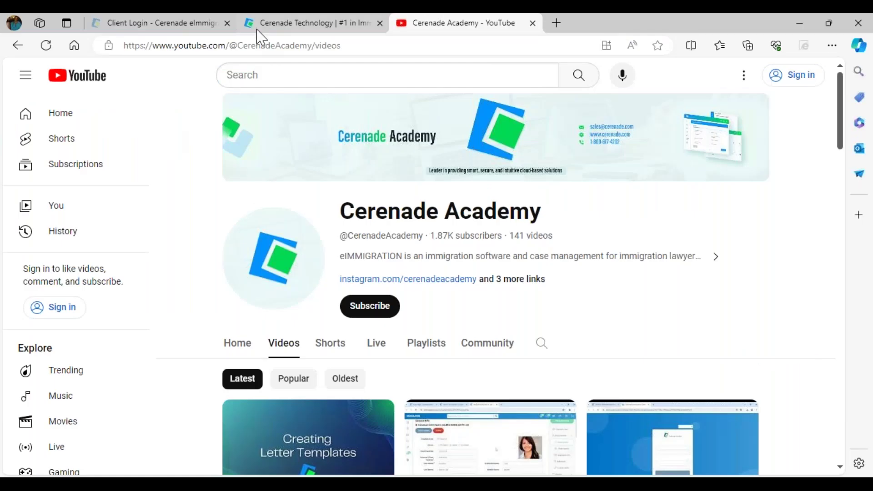
click(181, 28)
drag(336, 28, 168, 29)
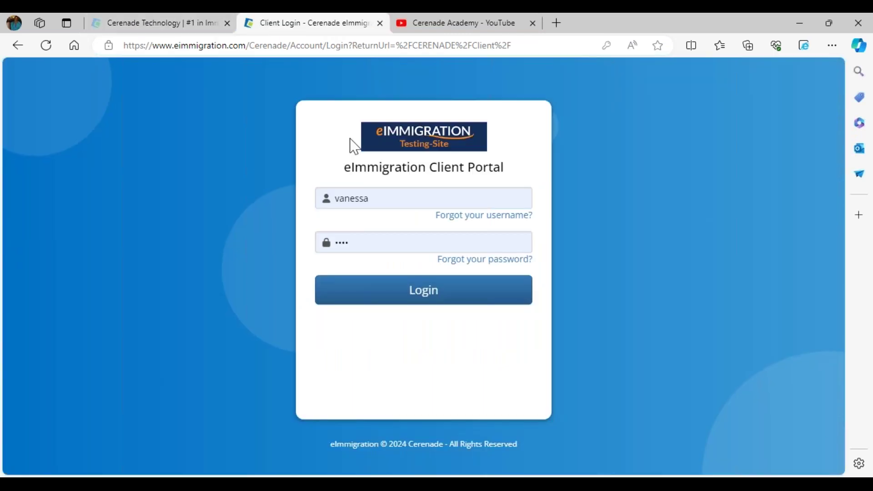
click(367, 202)
click(357, 291)
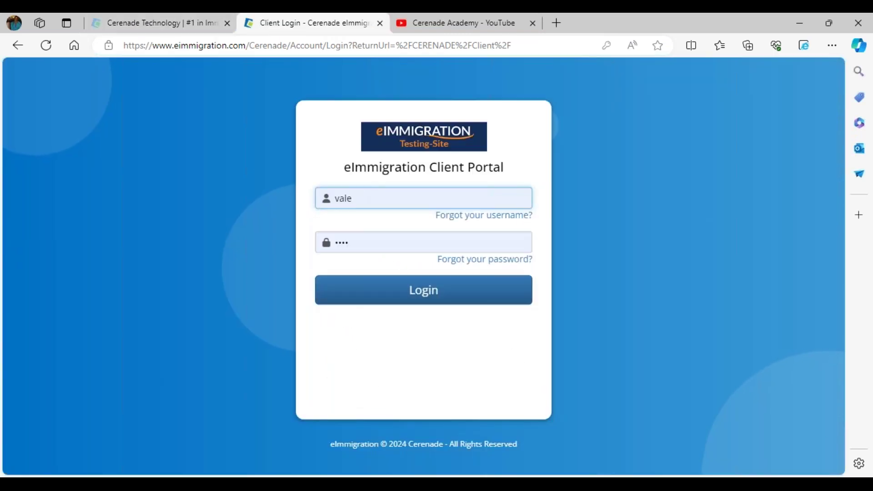
click(412, 294)
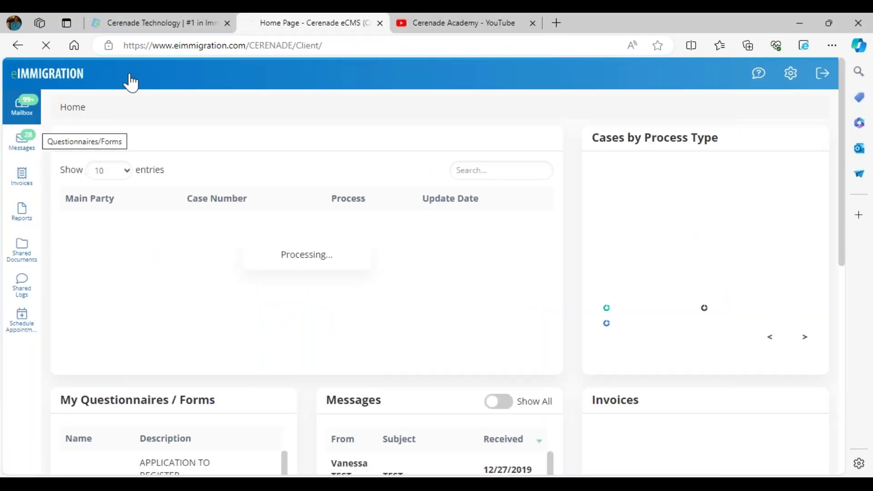
- Open the Client Portal's shared documents and add the leprechaun image, mexican-passport.jpg and new logo.jpg to a new document upload
click(29, 261)
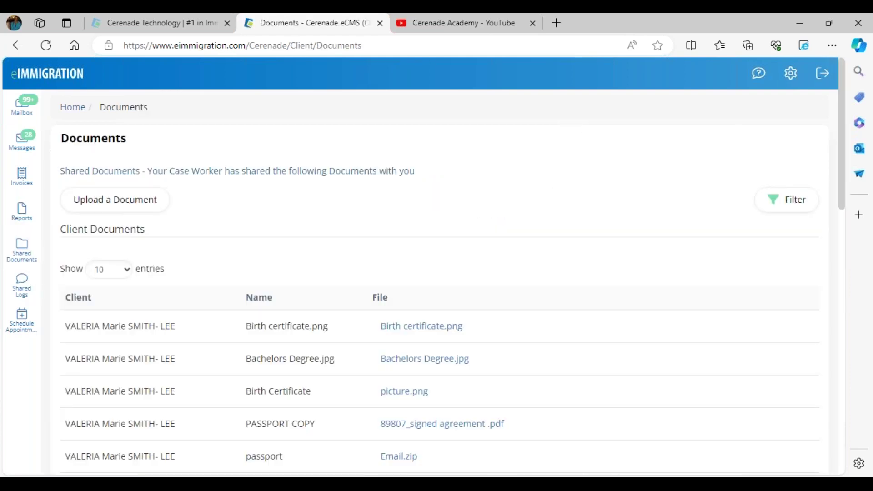
scroll(242, 301, down, 7)
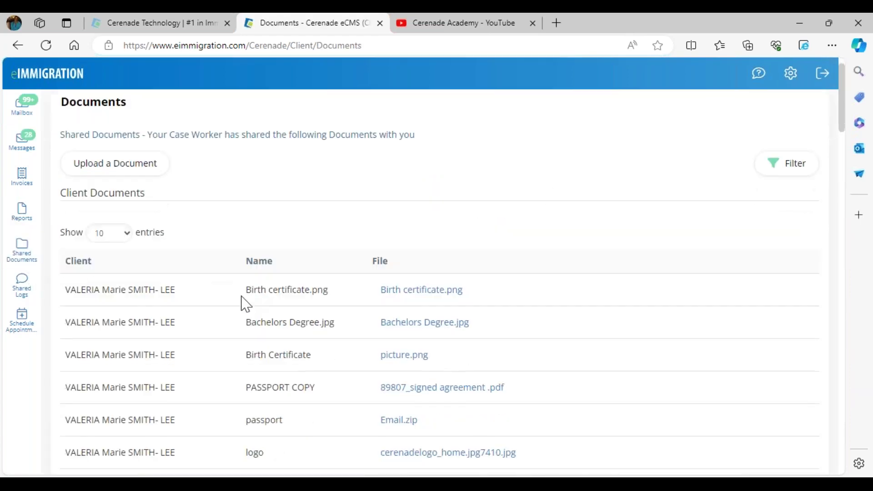
scroll(249, 318, up, 7)
click(131, 205)
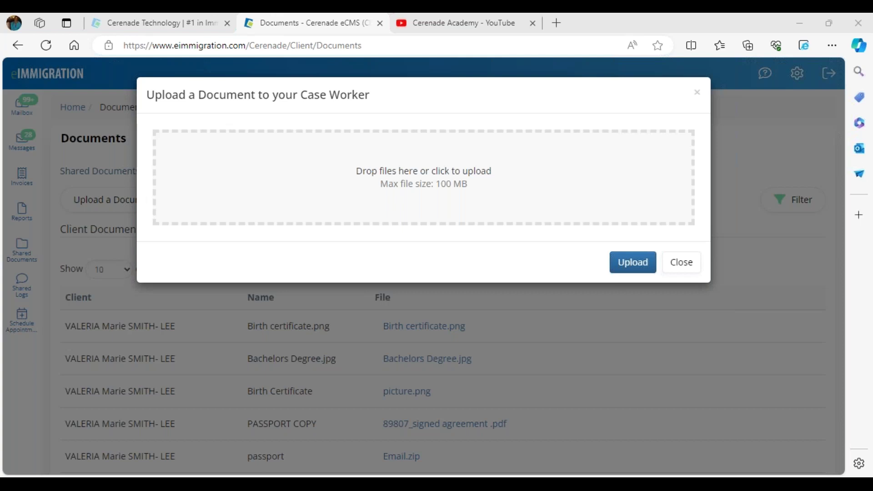
drag(159, 214, 296, 214)
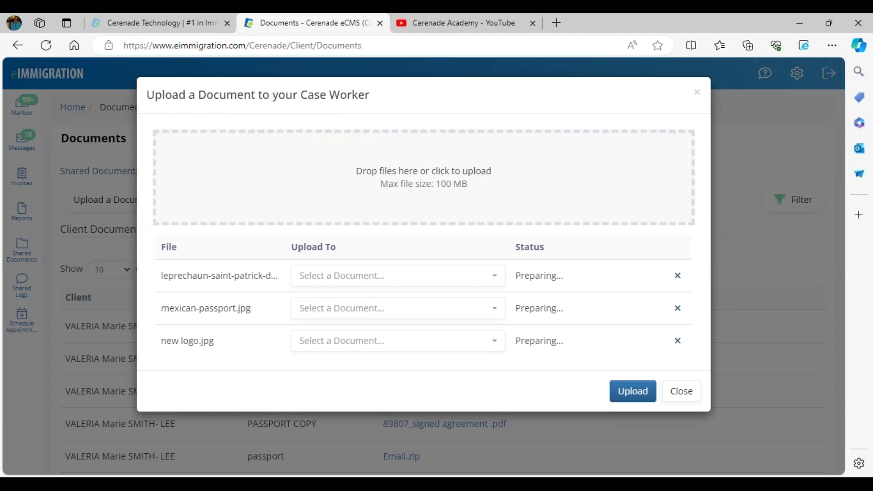
- Assign the leprechaun image to the "English Translation of Birth Certificate" document of the IV & AOS (1-Step) Family-Based case 49
click(316, 278)
scroll(391, 377, down, 5)
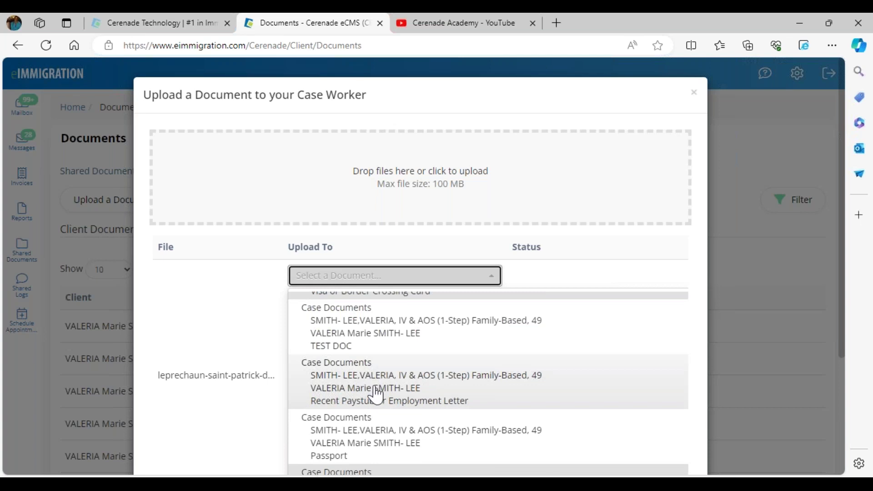
scroll(376, 418, down, 3)
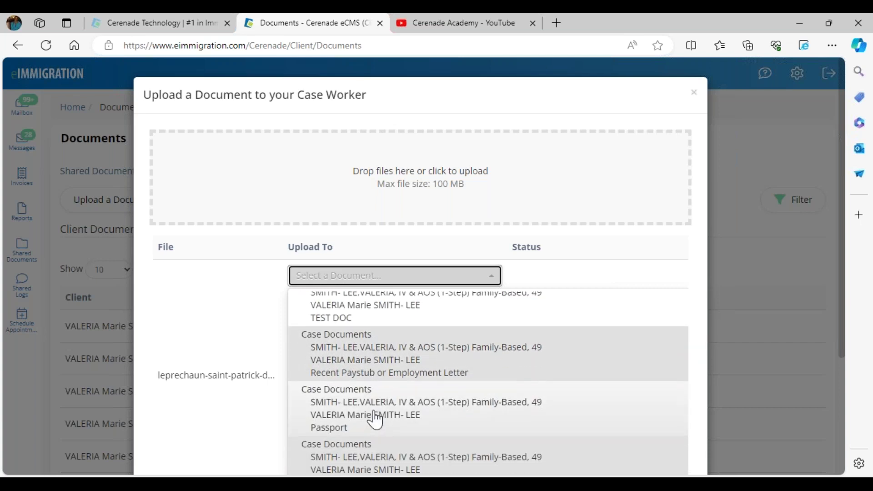
scroll(375, 418, down, 3)
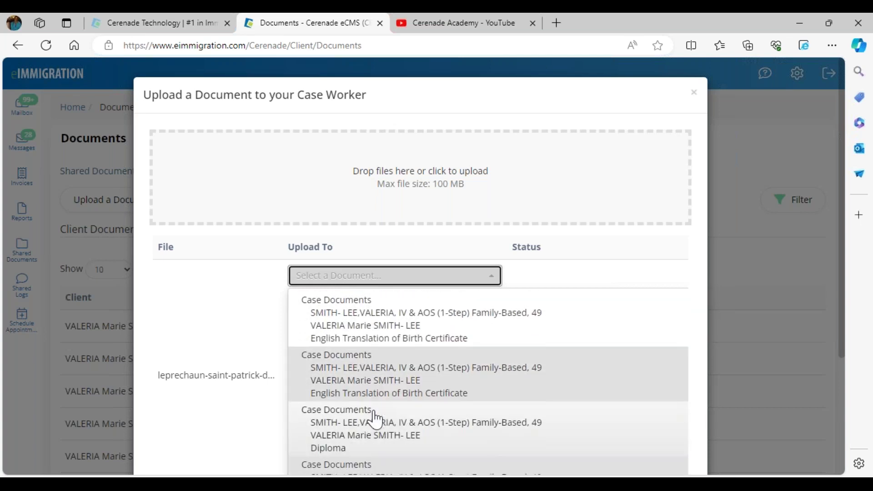
click(398, 384)
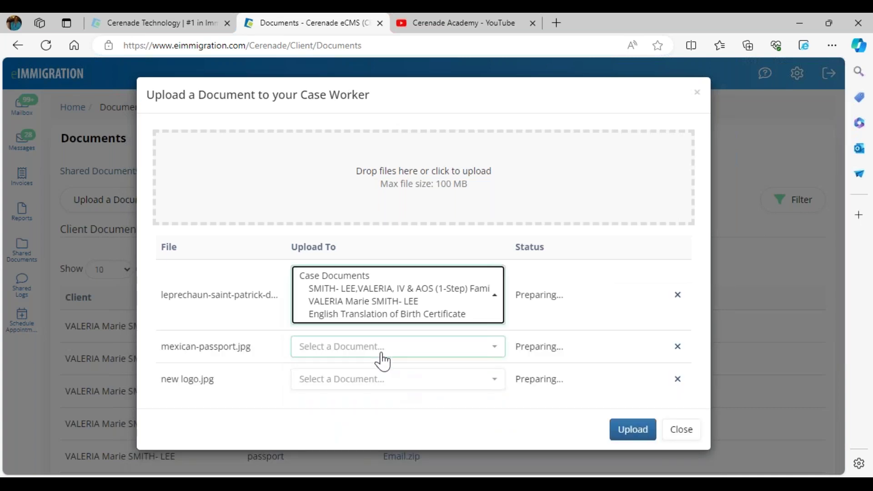
- Assign mexican-passport.jpg to the "Passport" document of the same IV & AOS (1-Step) Family-Based case
click(383, 359)
scroll(393, 411, down, 2)
scroll(392, 411, down, 8)
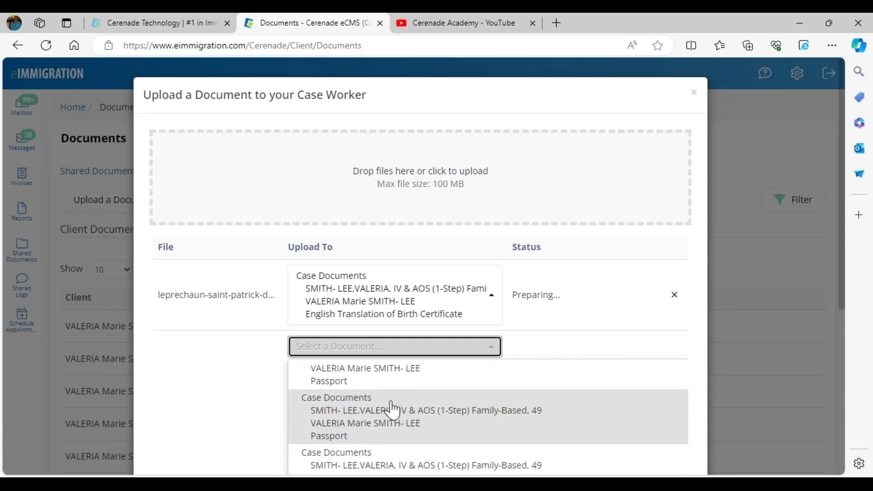
scroll(392, 411, up, 1)
click(392, 412)
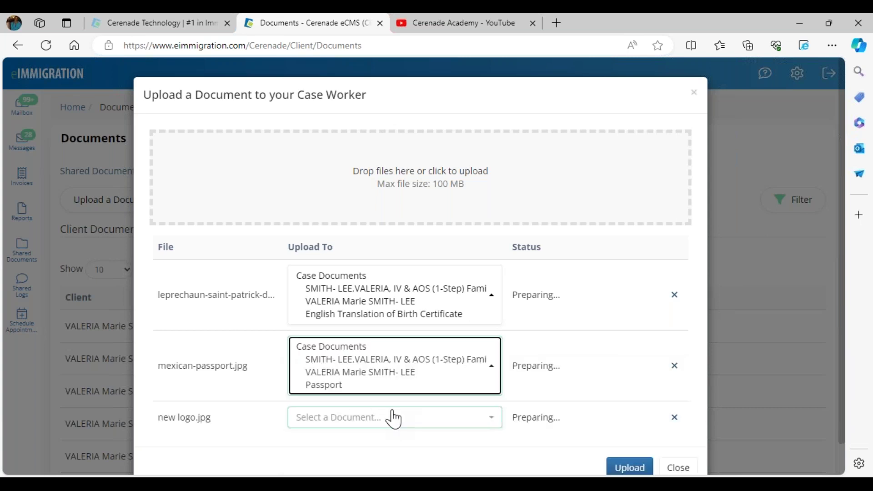
- Assign new logo.jpg to the "TEST DOC" document of the same family-based case
click(321, 419)
scroll(321, 426, down, 3)
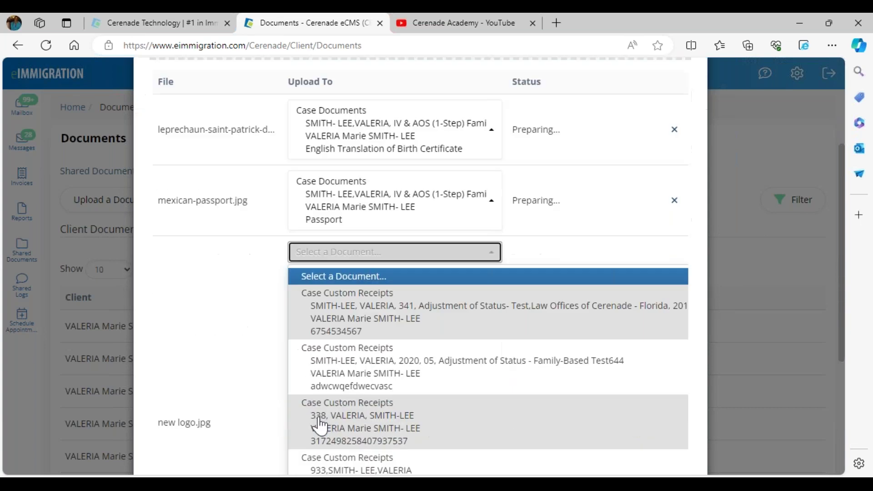
scroll(321, 425, down, 4)
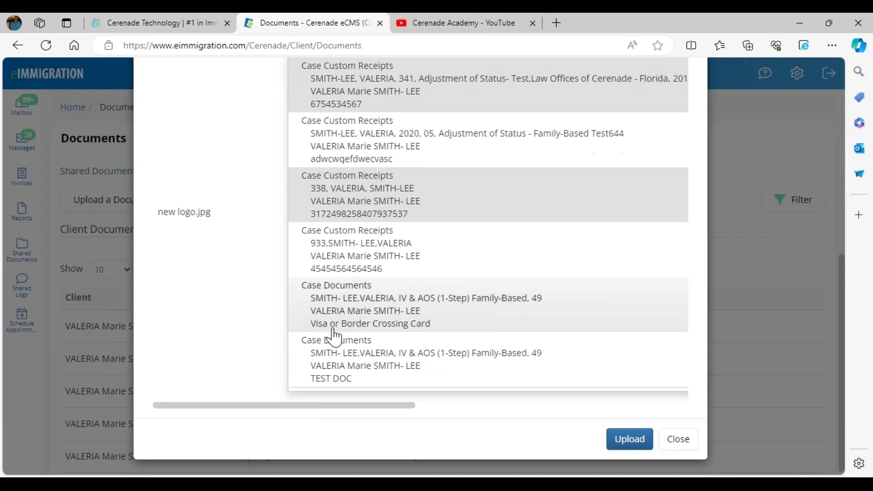
scroll(334, 336, down, 1)
click(366, 335)
click(463, 433)
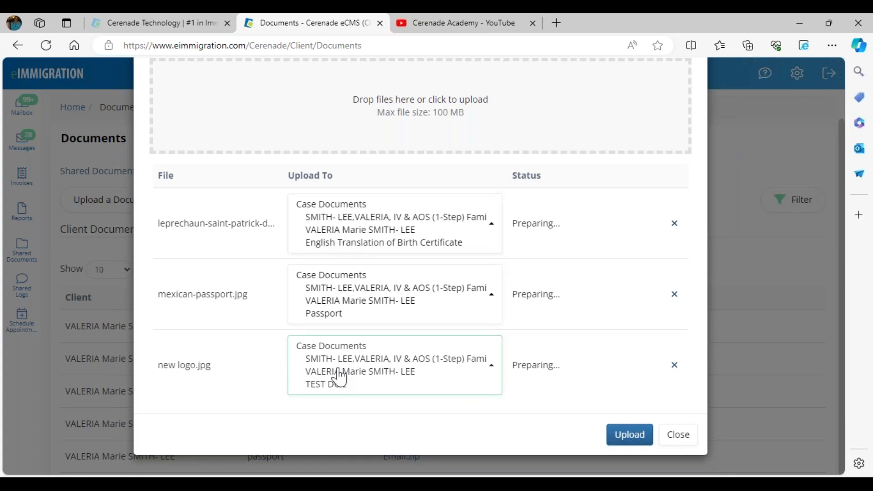
- Check the target documents of new logo.jpg and mexican-passport.jpg, and upload the three files to the case worker
click(354, 364)
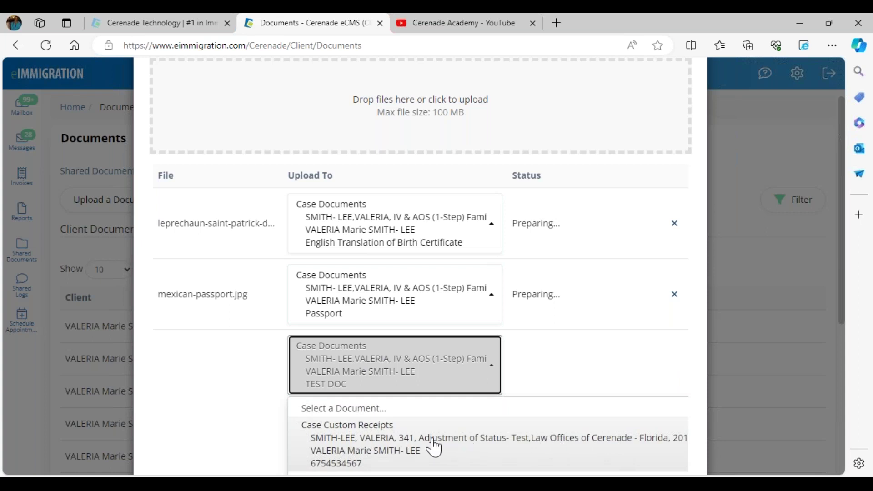
click(223, 370)
click(336, 310)
click(234, 328)
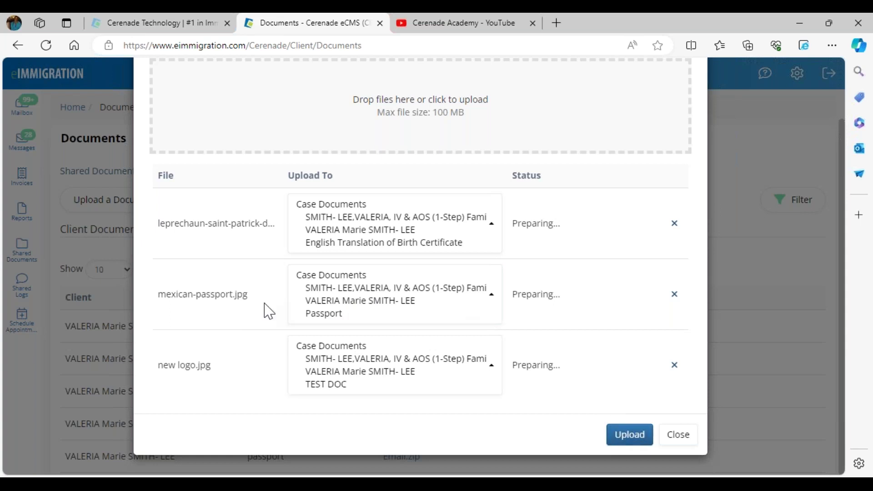
click(630, 436)
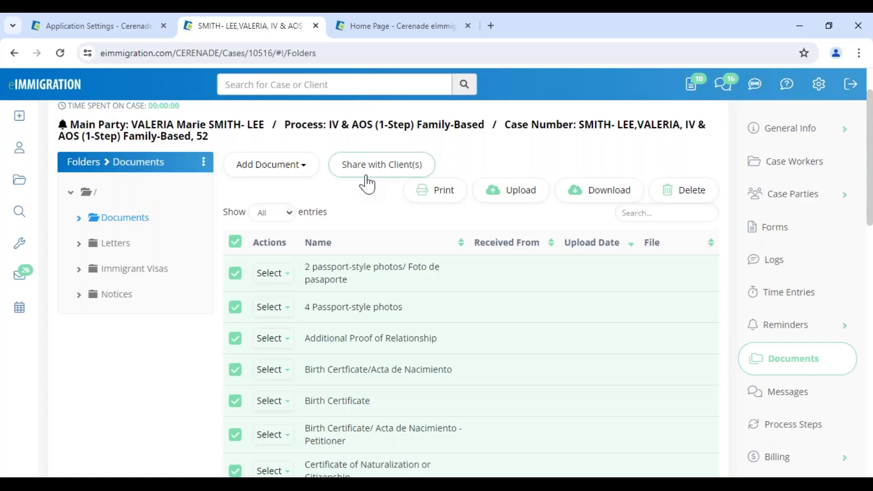
- Switch to the Chrome window, search for case 49 and open the documents of the IV & AOS (1-Step) Family-Based case
click(253, 87)
text(49)
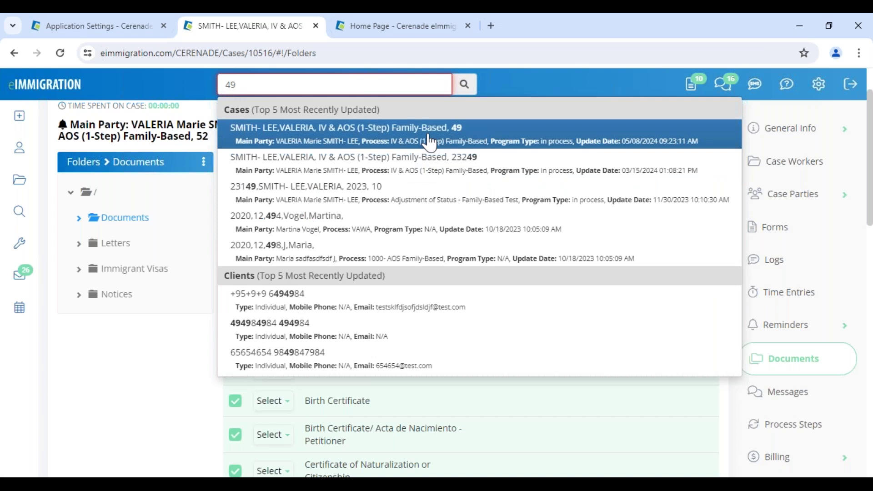
click(429, 137)
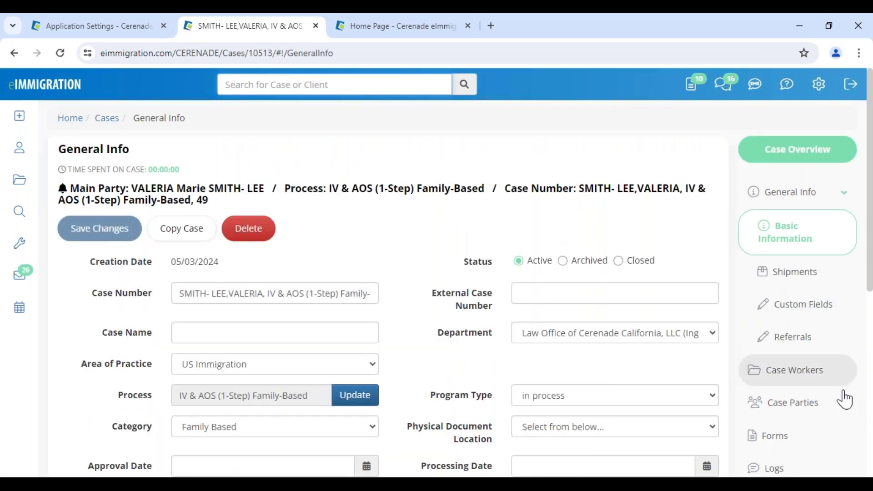
scroll(796, 306, down, 7)
click(791, 270)
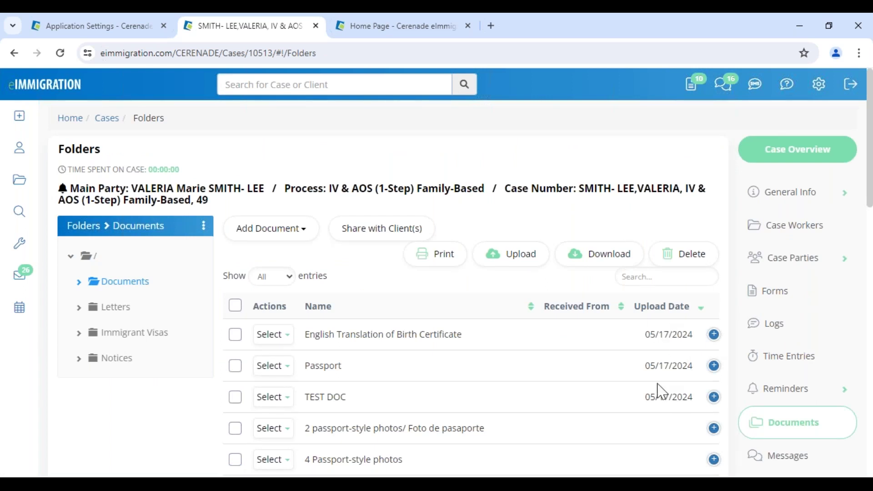
- Examine the upload dates and file names of the English Translation of Birth Certificate, Passport and TEST DOC entries
drag(645, 335, 693, 337)
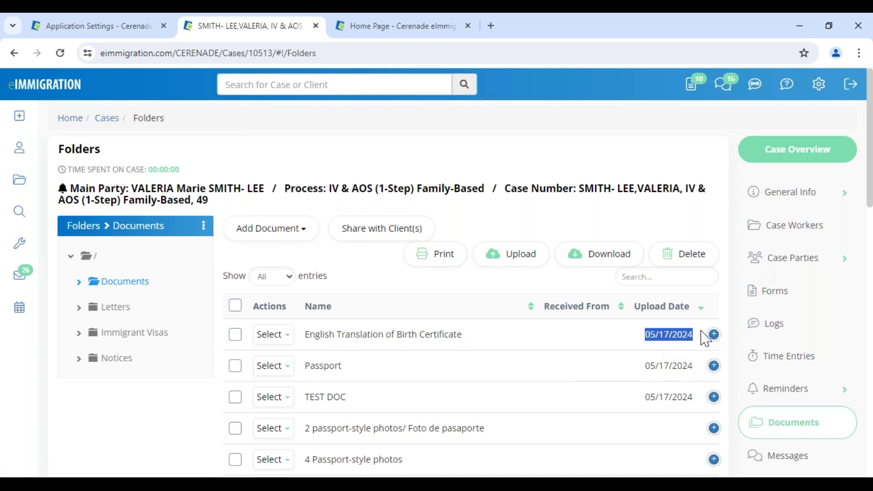
click(714, 334)
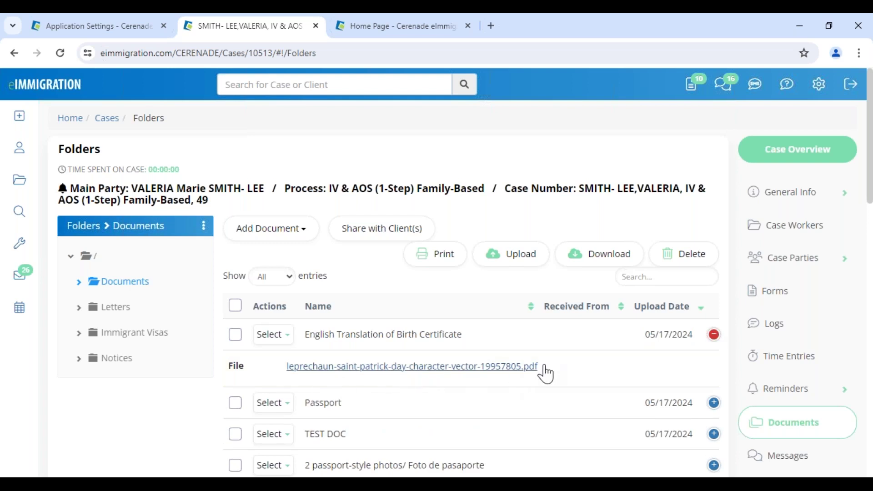
click(714, 403)
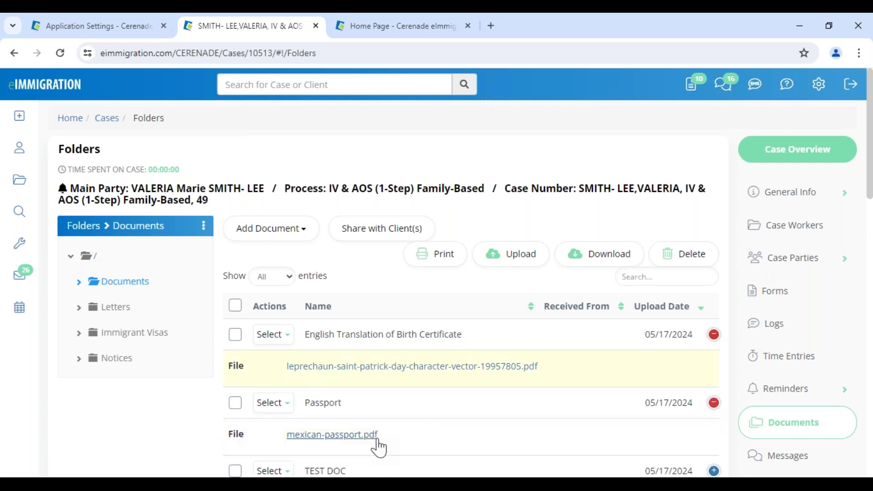
scroll(606, 429, down, 1)
click(714, 408)
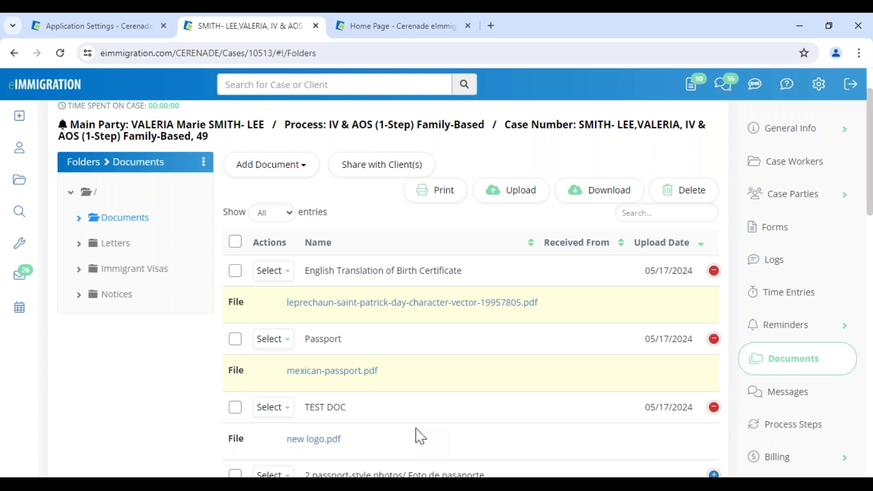
- View the Passport entry's mexican-passport.pdf, close the preview and check the actions available for that document
click(274, 340)
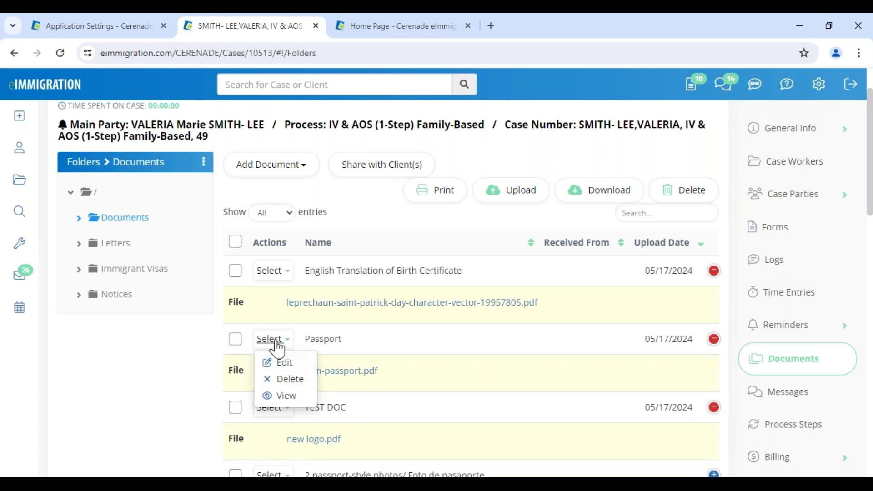
click(285, 396)
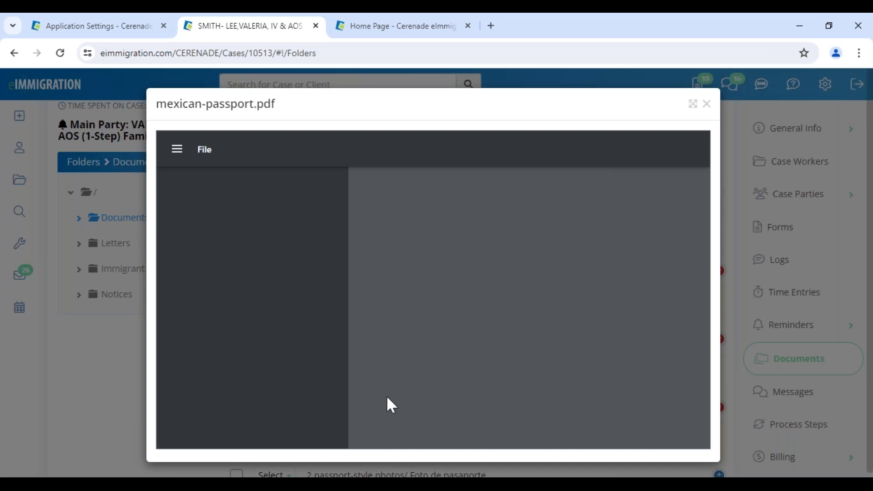
scroll(647, 211, down, 3)
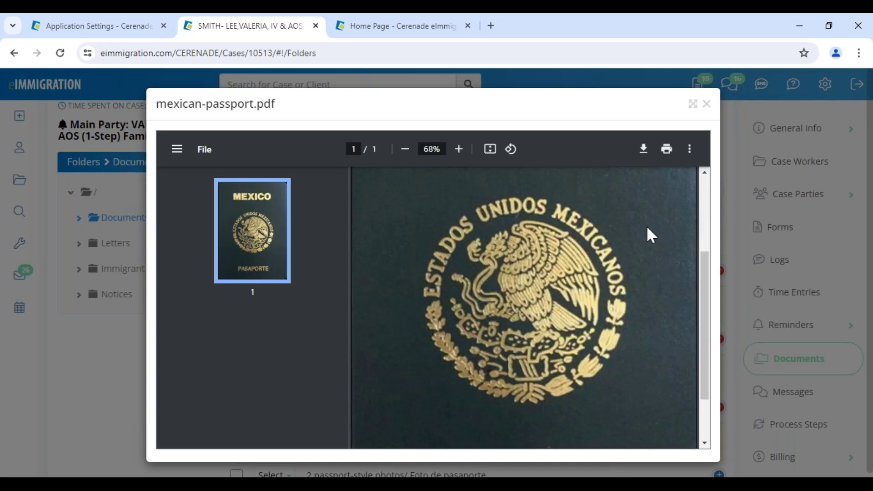
scroll(659, 216, up, 3)
click(706, 104)
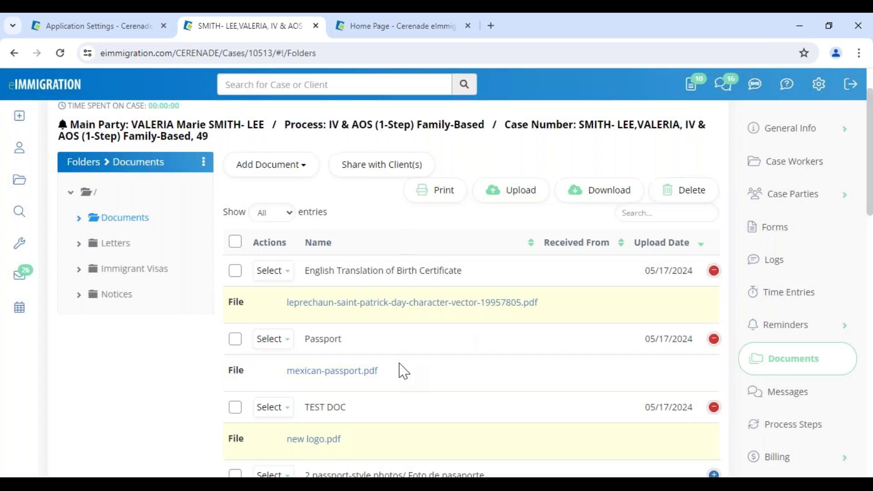
click(283, 340)
click(388, 361)
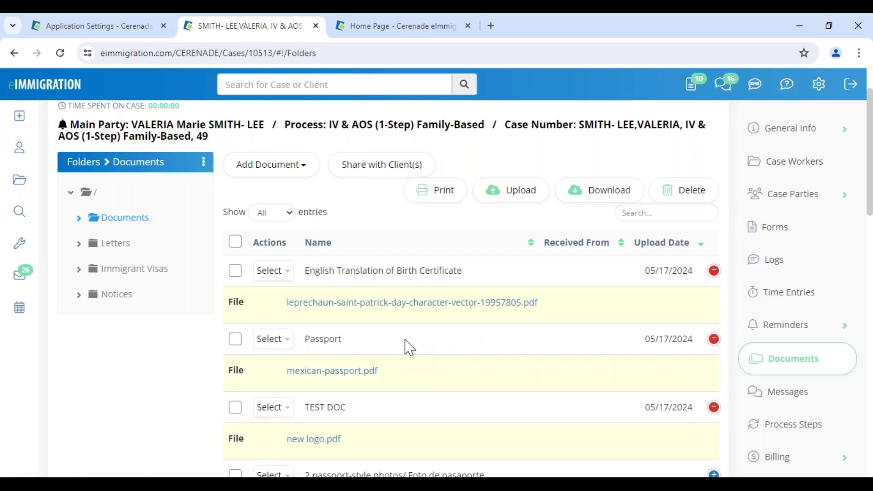
- Return to the administrator home and open the questionnaires of the IV & AOS (1-Step) Family-Based case process
click(113, 33)
click(61, 88)
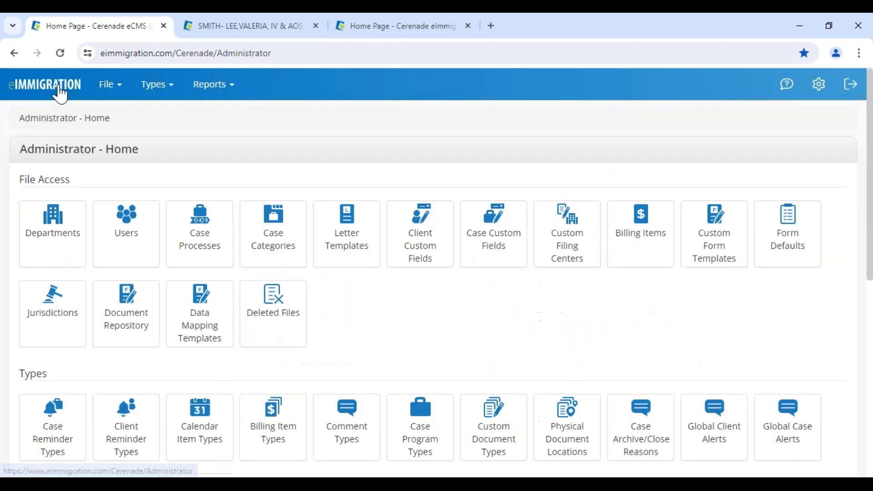
click(191, 248)
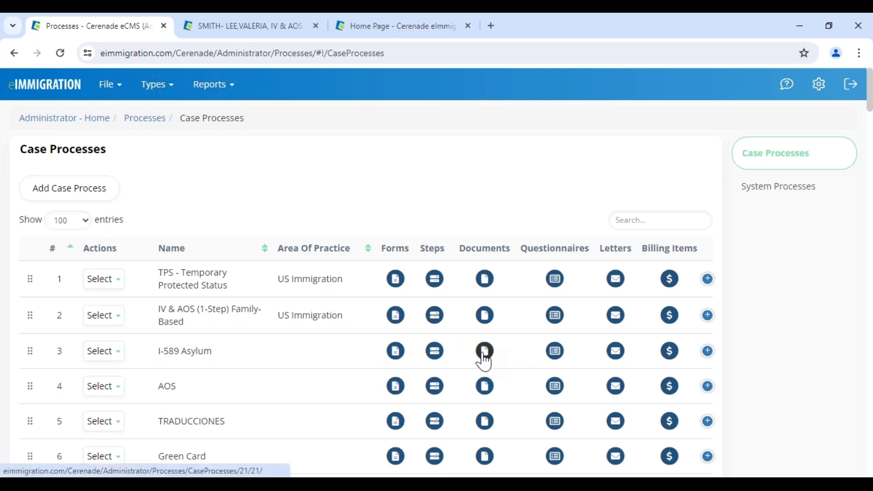
click(484, 319)
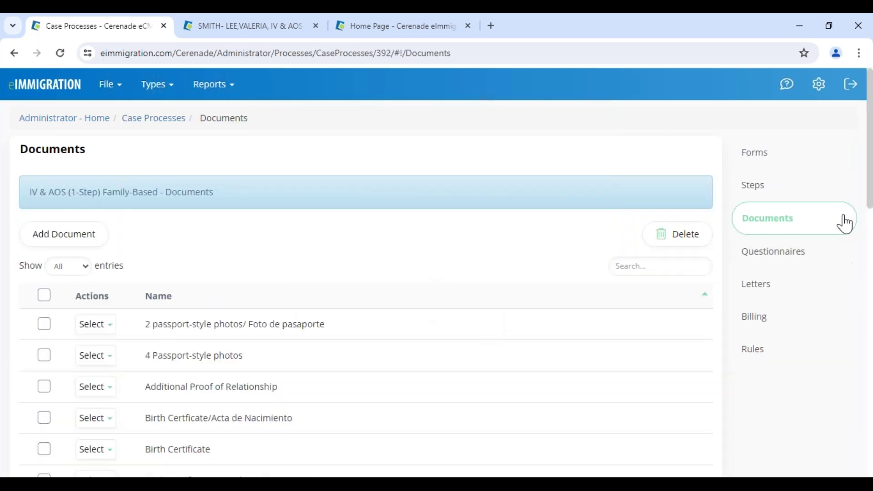
click(780, 255)
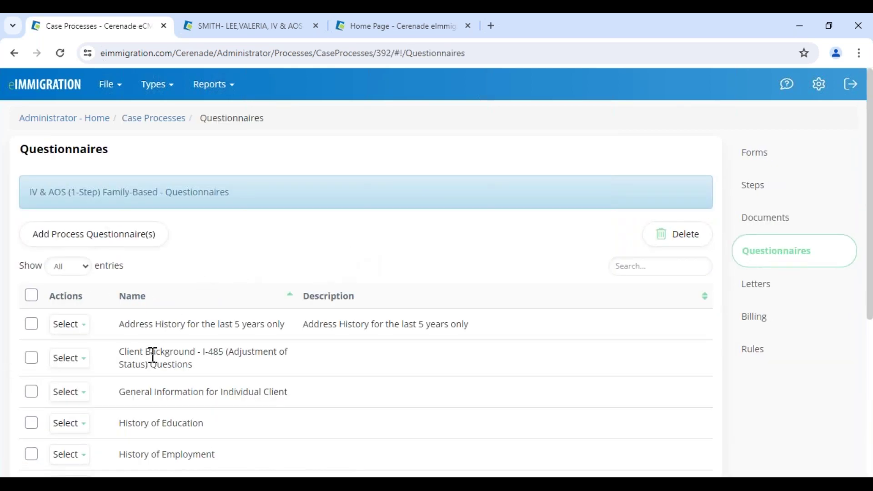
- Examine the questionnaires assigned to the IV & AOS (1-Step) Family-Based process, including I-130 SPOUSE AND CHILDREN QNR
scroll(152, 356, down, 5)
drag(122, 323, 268, 329)
scroll(272, 338, up, 5)
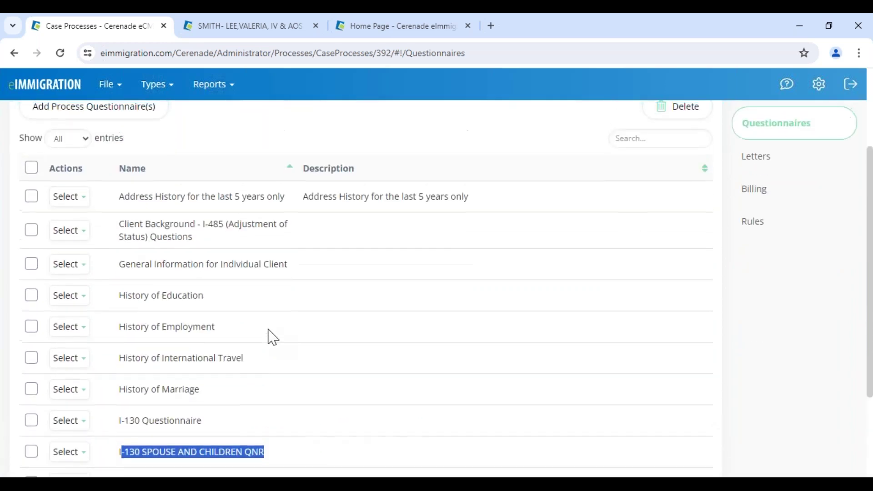
- Select AOS Intake Form - VV and AOS QNR before CONSULTATION as additional process questionnaires, and cancel without adding them
click(38, 241)
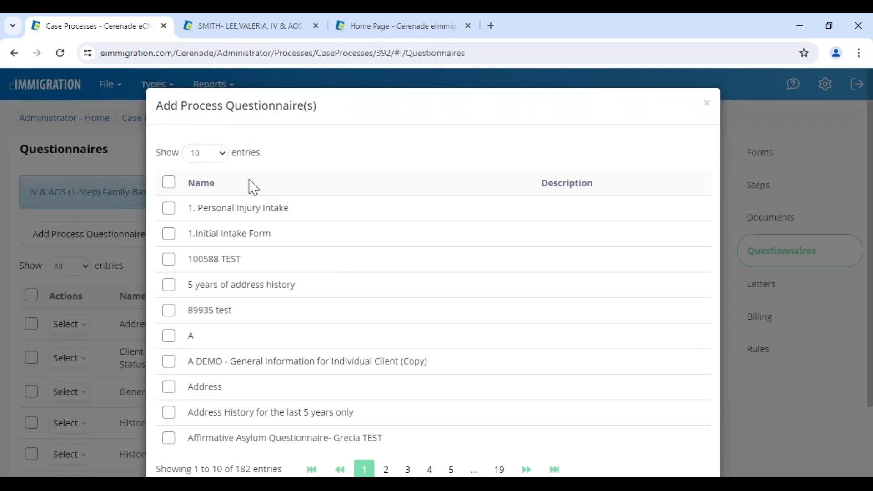
scroll(240, 364, down, 2)
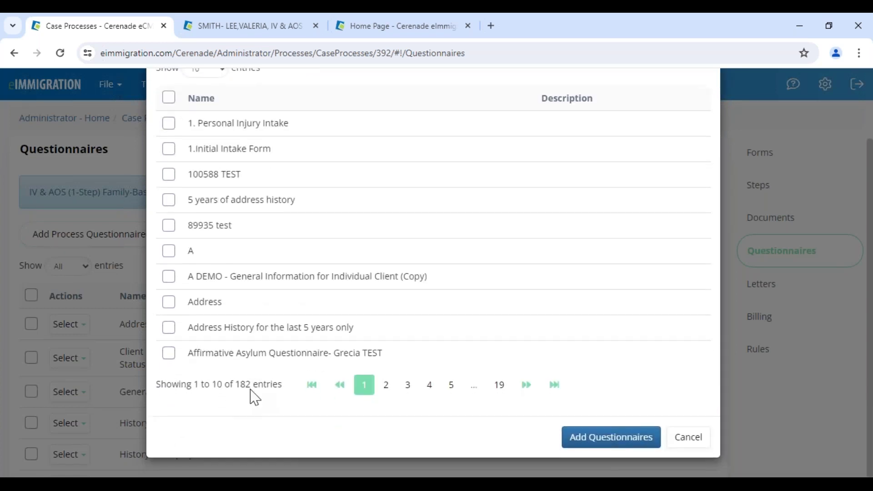
click(386, 385)
click(170, 175)
click(171, 151)
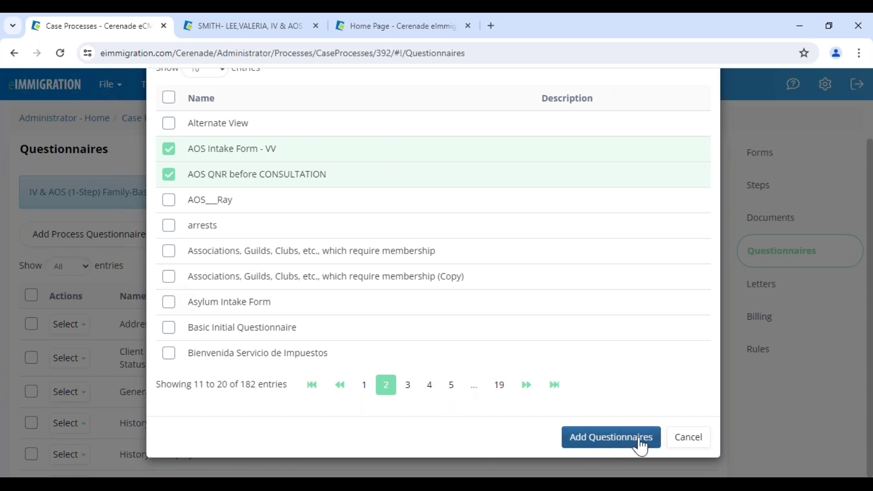
click(686, 446)
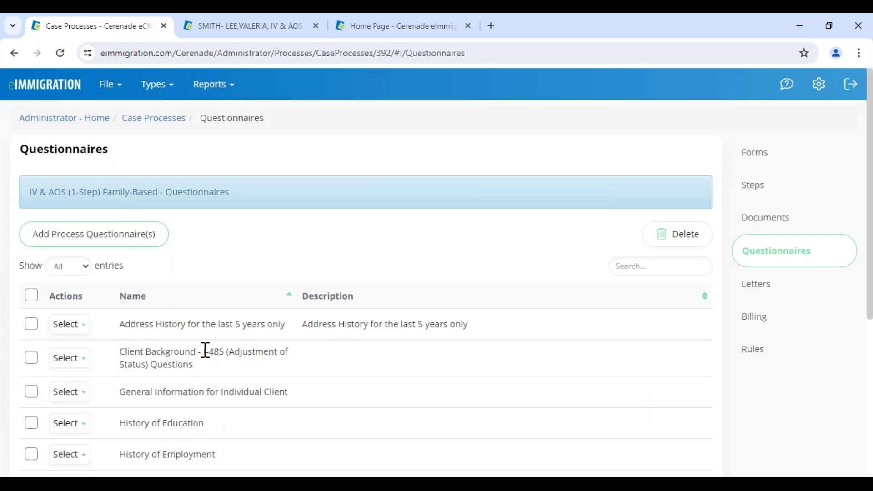
- Review the full list of process questionnaires from Address History for the last 5 years only down to Relatives
drag(45, 191, 244, 204)
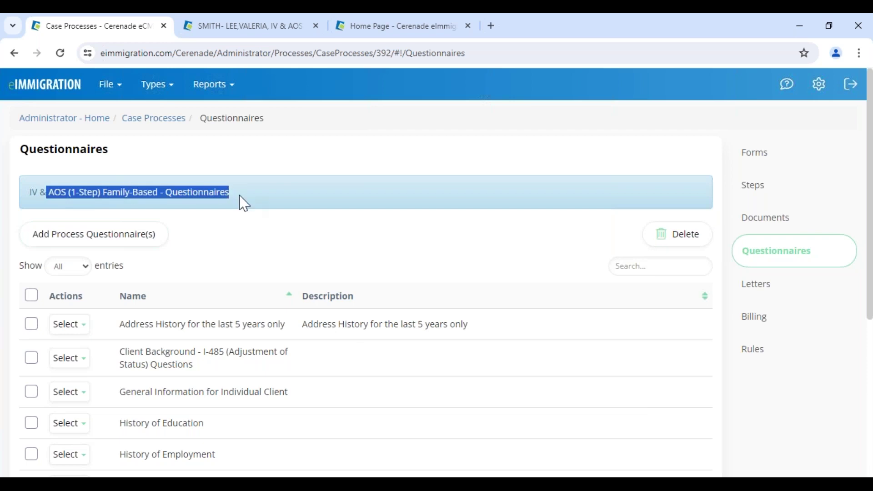
scroll(175, 400, down, 3)
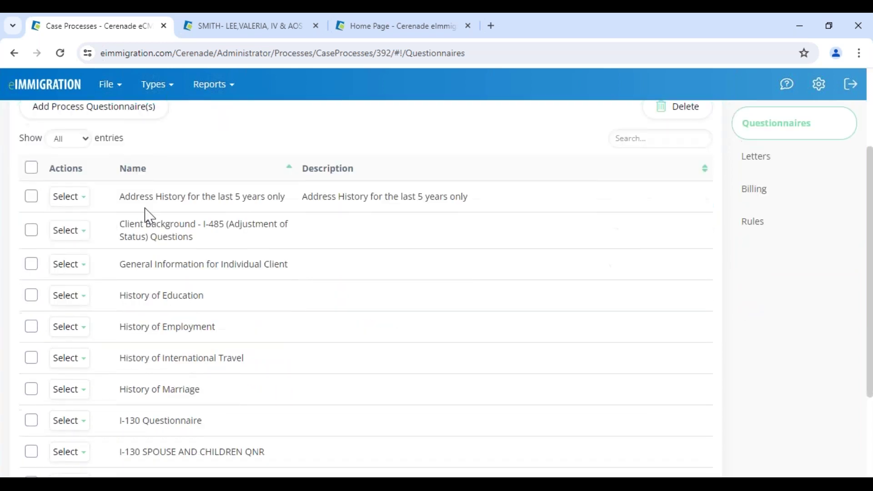
scroll(154, 198, down, 3)
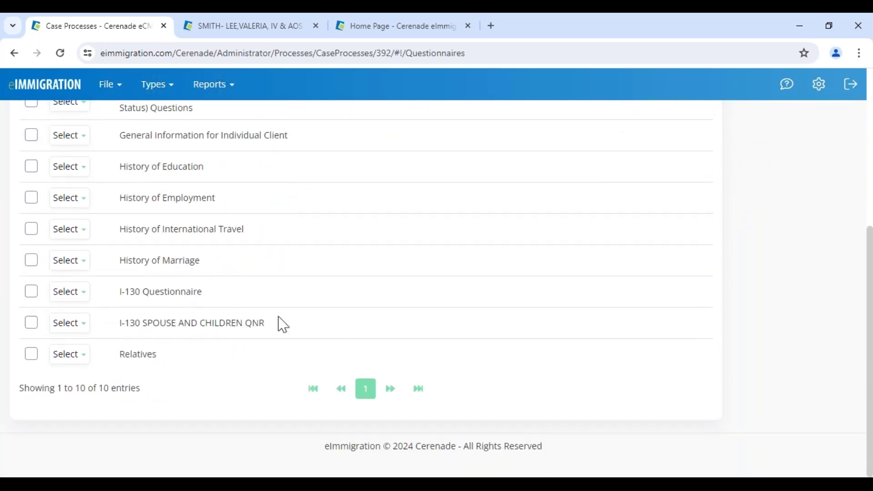
- View the letter templates of the IV & AOS (1-Step) Family-Based process and return to the administrator home
scroll(353, 337, up, 2)
scroll(354, 335, up, 3)
click(763, 288)
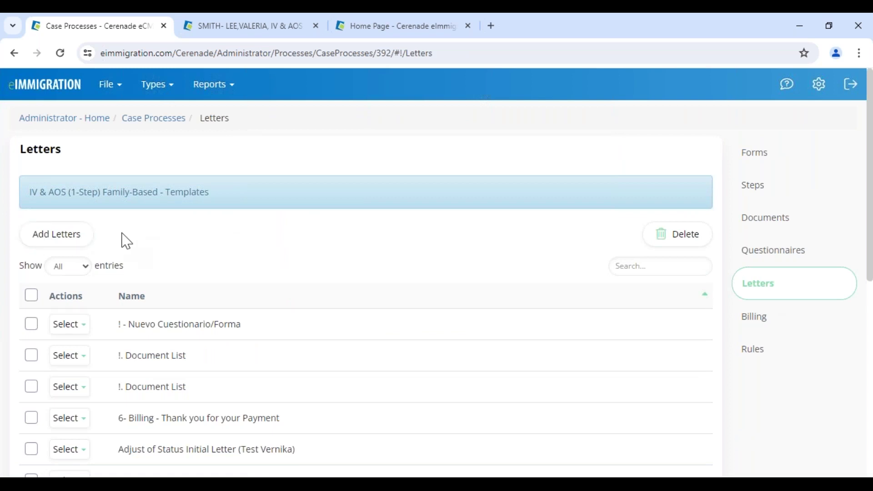
click(56, 129)
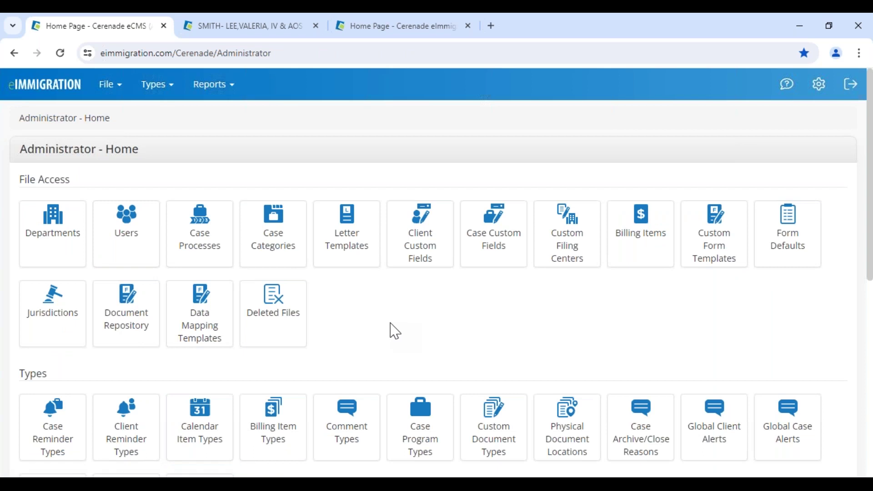
- Open the letter template "! - Nuevo Cuestionario/Forma" for editing from the administrator's letter templates
click(353, 257)
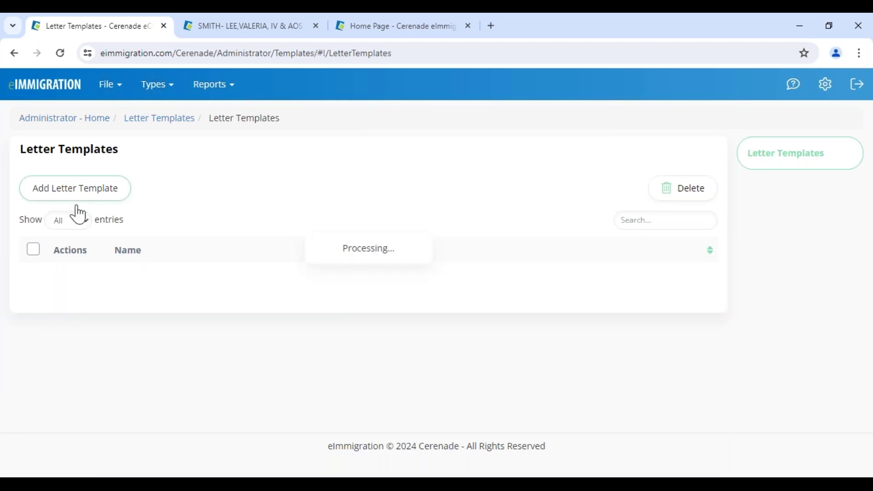
click(78, 280)
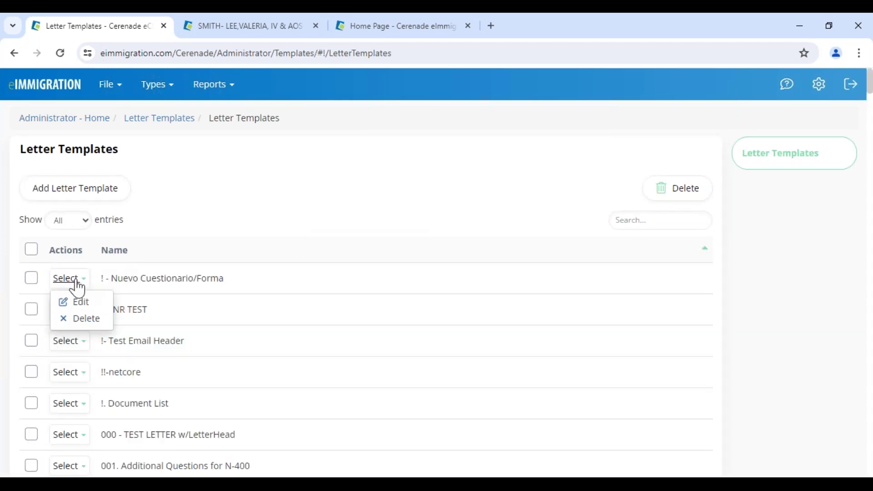
click(84, 302)
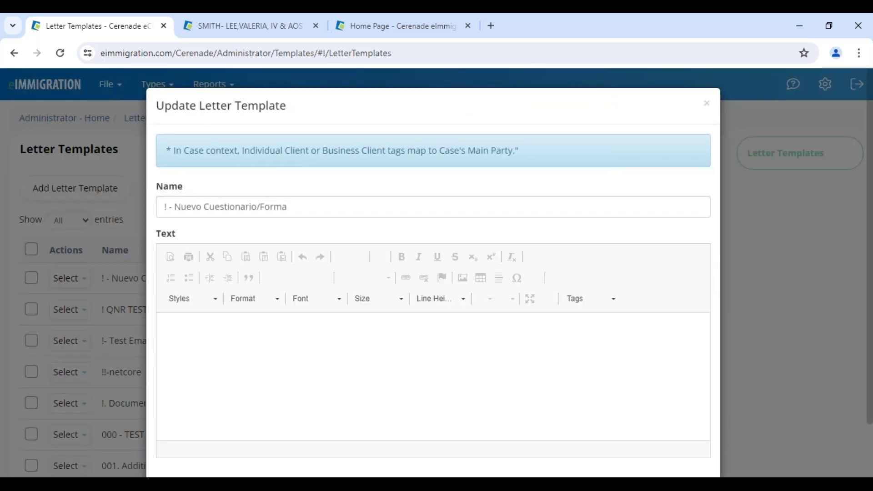
- Close the Create Case Wizard on the eImmigration home page and open the Tag Helper tool
click(370, 26)
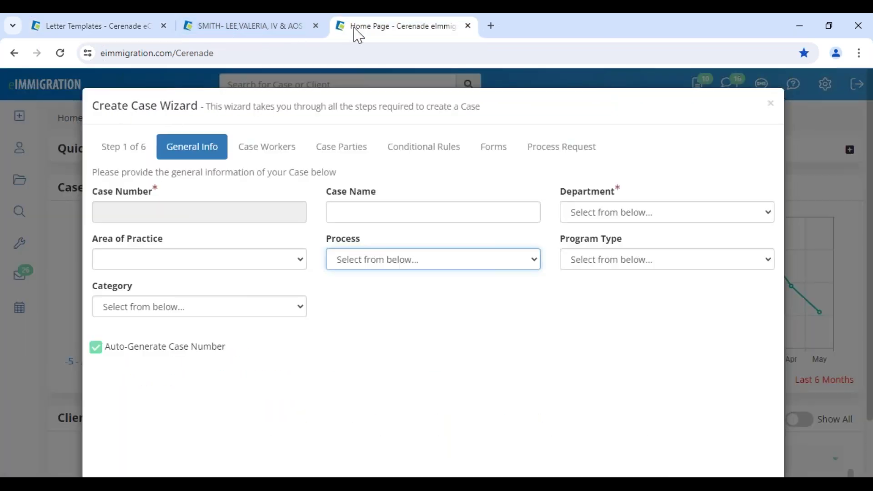
click(771, 105)
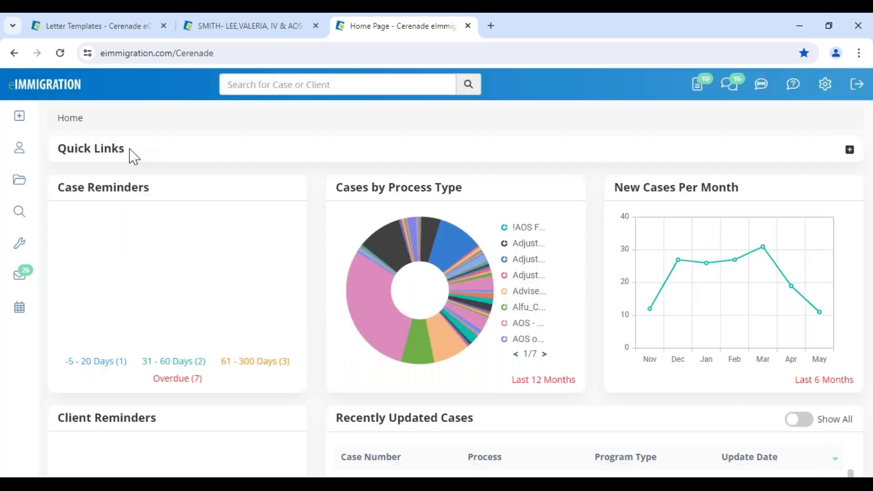
mouse_move(23, 121)
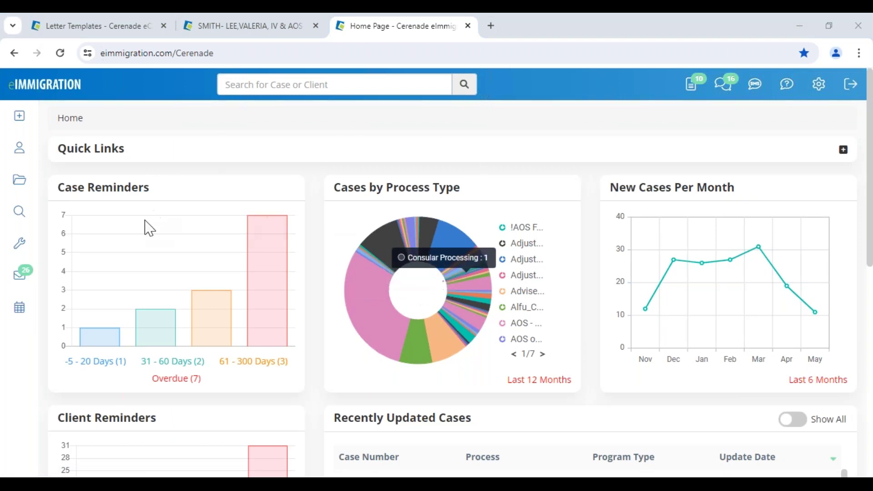
mouse_move(22, 249)
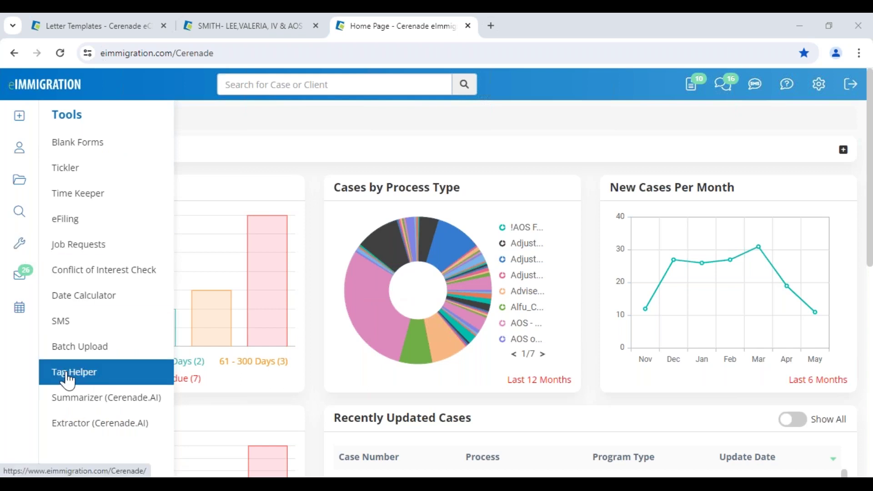
click(105, 379)
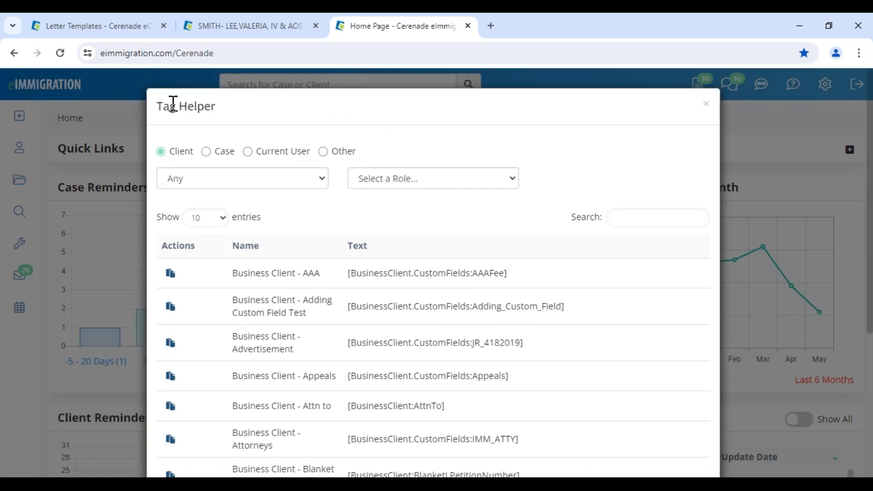
drag(173, 103, 263, 107)
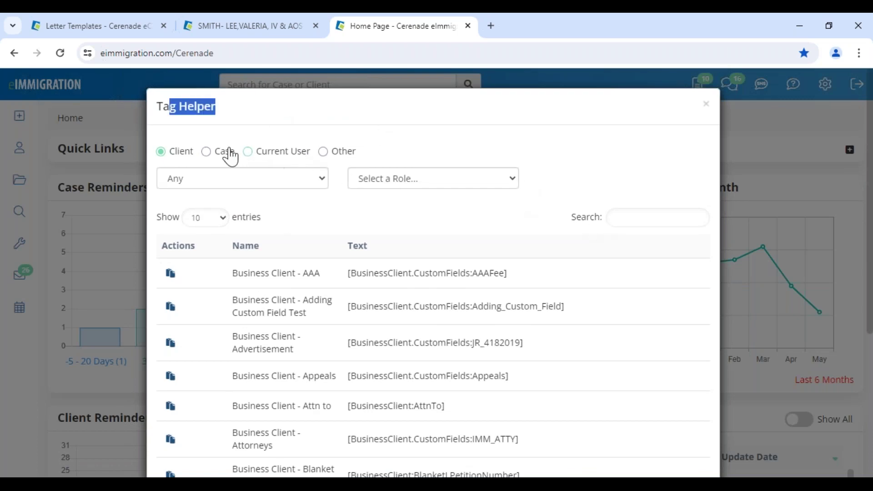
- Filter the client tags in Tag Helper to Individual Client and search for "ssn"
click(212, 179)
click(209, 207)
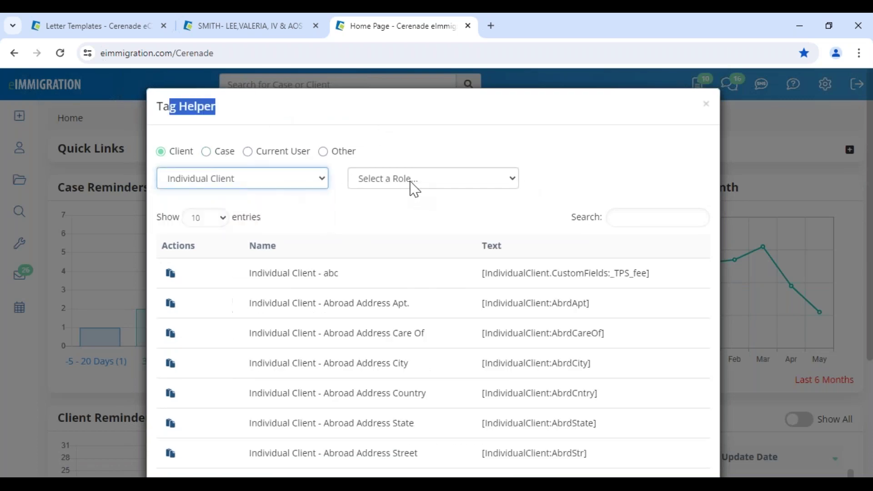
click(629, 212)
text(s)
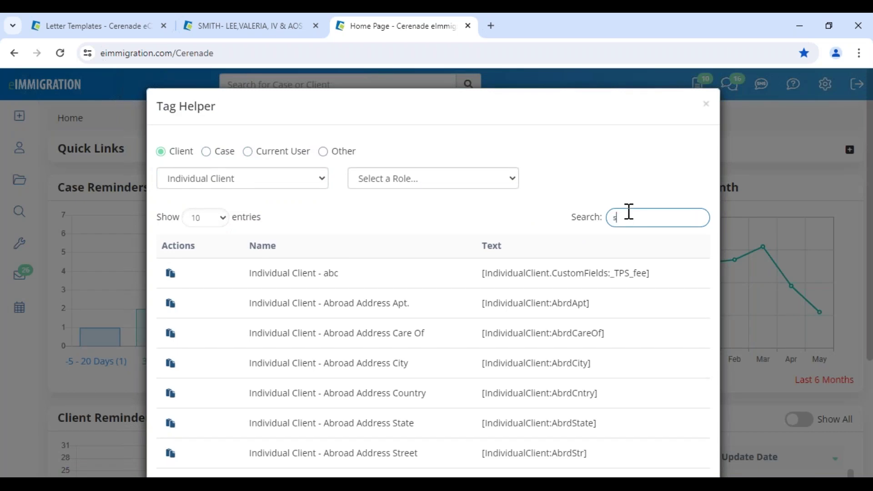
text(sn)
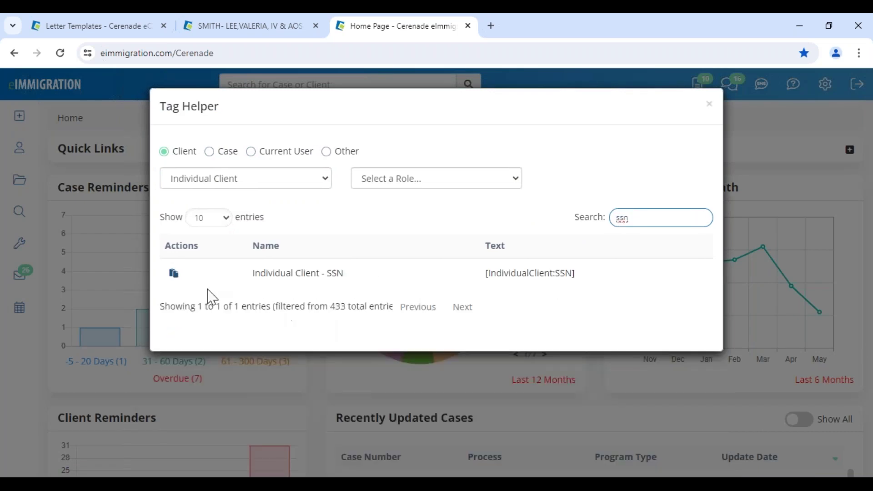
- Return to the open letter template and review its logo, greeting and body text
click(107, 25)
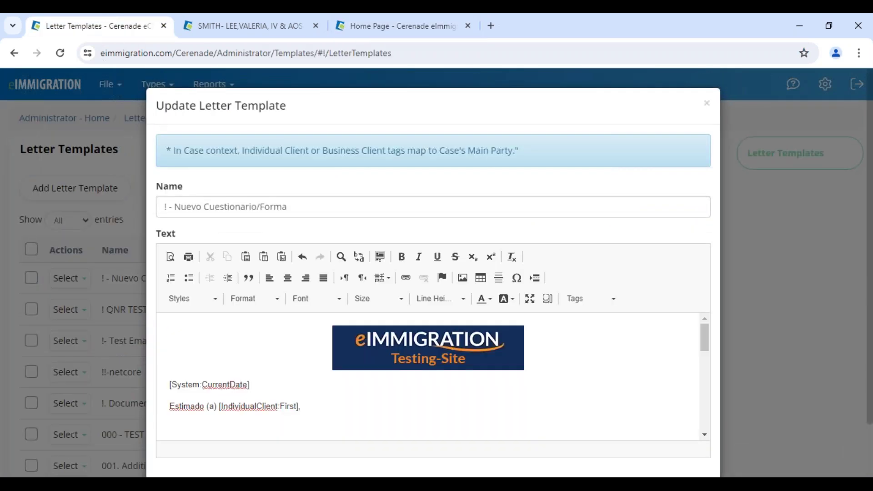
scroll(291, 396, down, 4)
scroll(410, 354, up, 2)
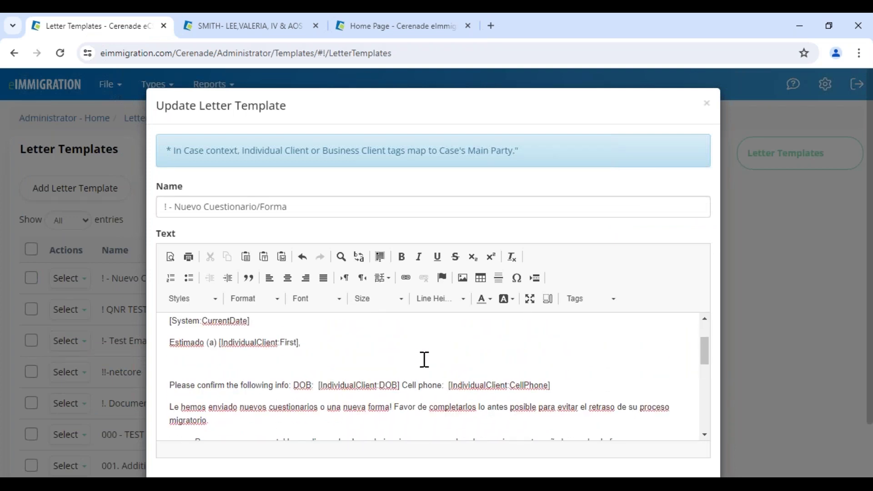
scroll(330, 352, up, 2)
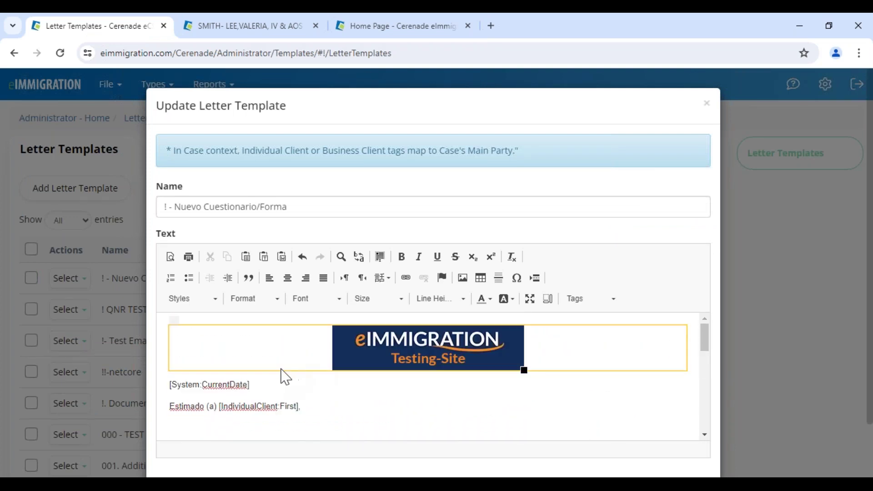
scroll(308, 390, down, 10)
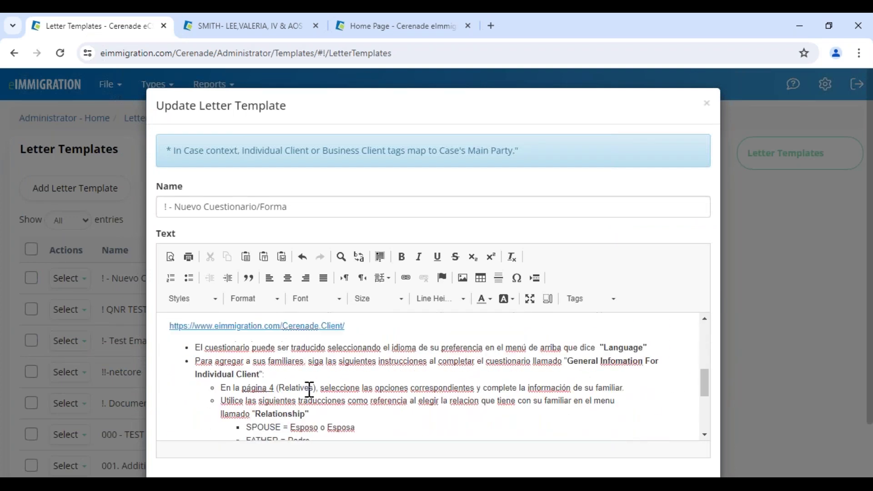
scroll(309, 390, up, 10)
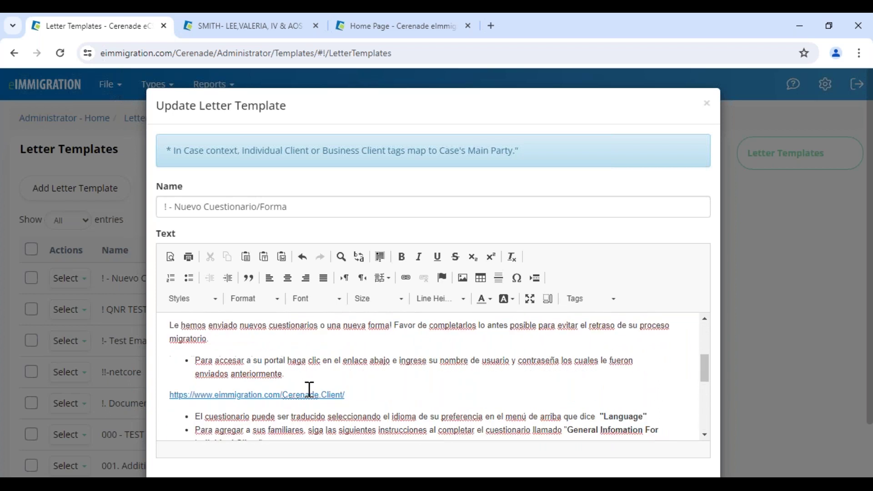
- Examine the template's current date, client first name, DOB and cell phone tags, and close the template without changes
drag(303, 406, 165, 384)
click(314, 408)
scroll(334, 391, down, 1)
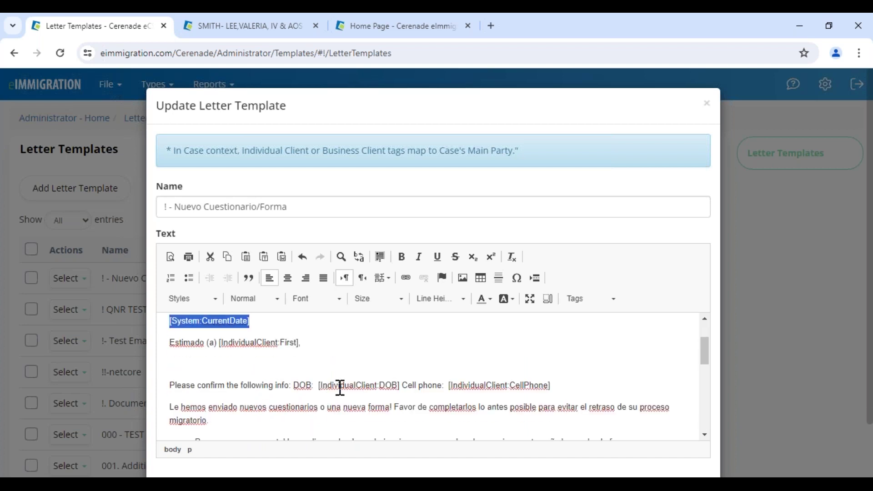
drag(550, 388, 461, 385)
drag(365, 385, 325, 396)
click(353, 406)
scroll(353, 406, down, 1)
scroll(353, 405, up, 3)
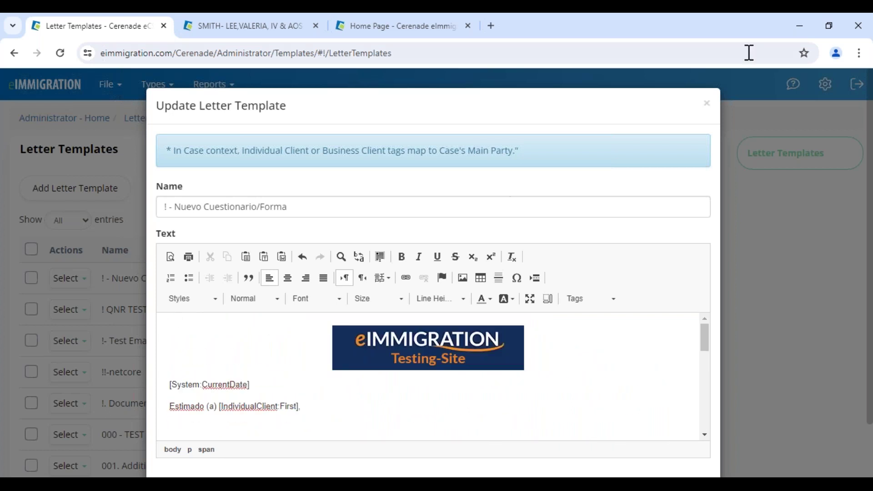
click(706, 104)
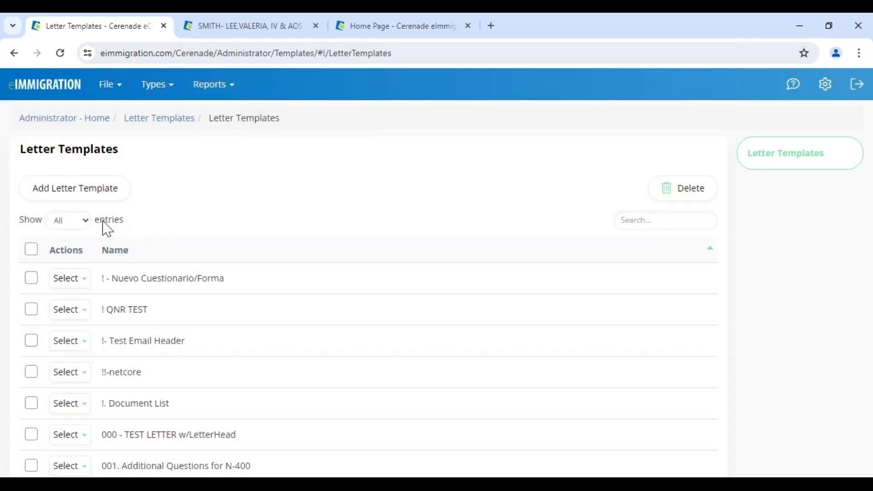
- Open the letters assigned to the "IV & AOS (1-Step) Family-Based" case process from the administrator's case processes
click(63, 118)
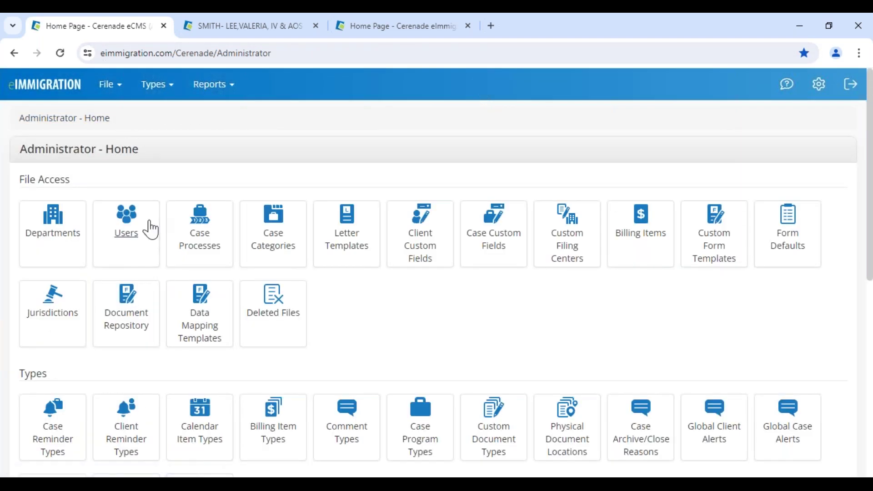
click(214, 244)
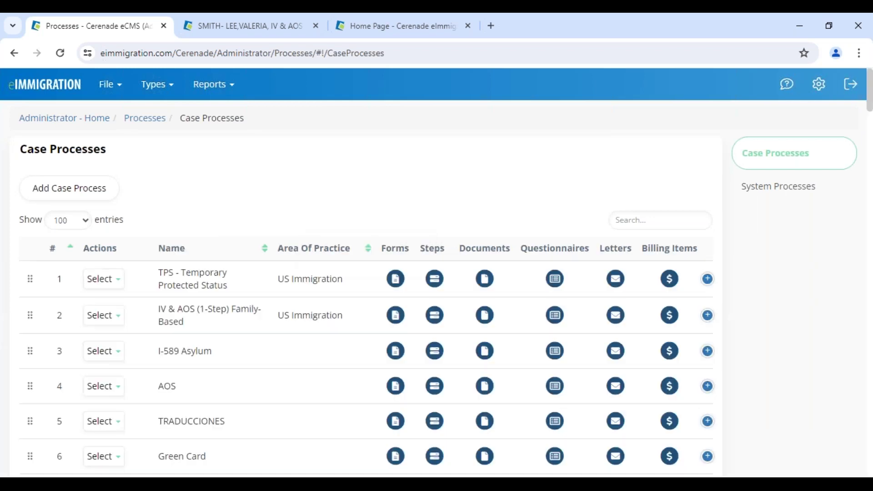
drag(177, 309, 227, 311)
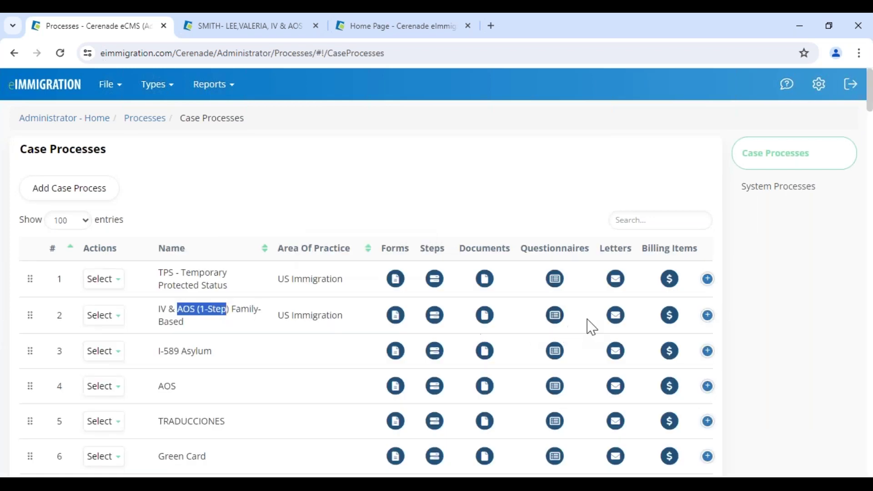
click(617, 316)
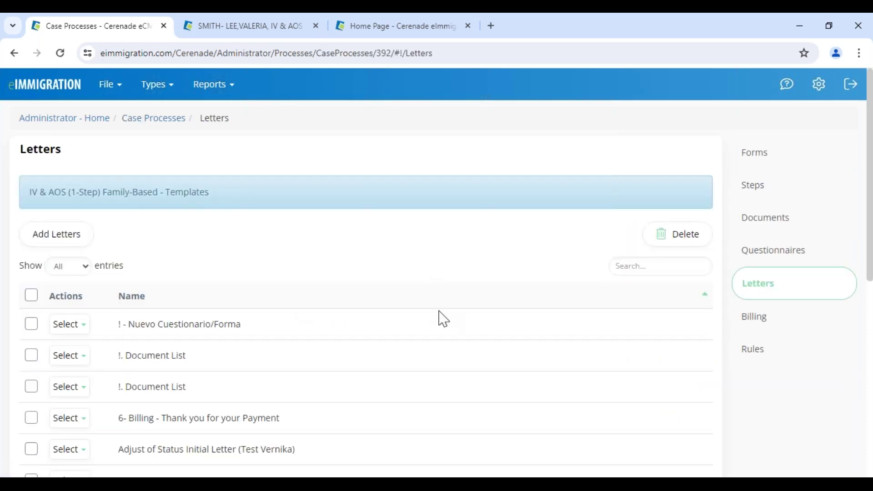
- Review the letters assigned to the process, including the Adjust of Status Initial Letter and AOS Cover Letter
scroll(143, 323, down, 3)
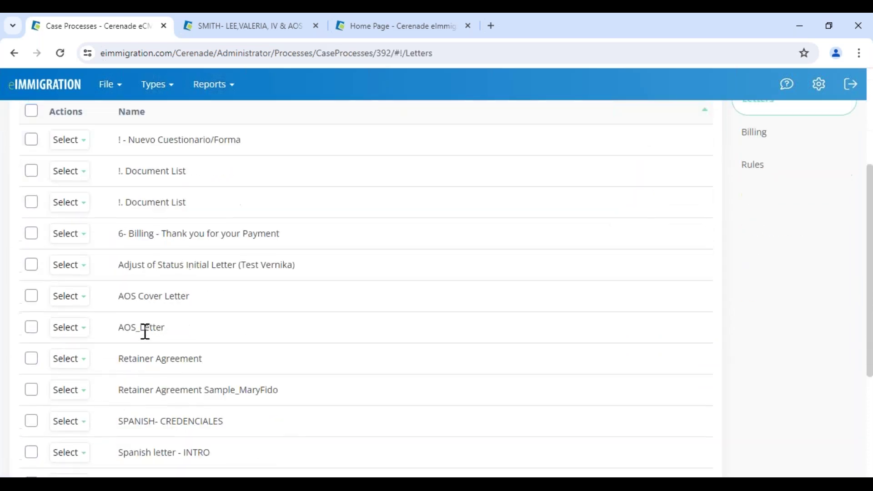
scroll(145, 332, down, 2)
drag(119, 196, 250, 199)
click(114, 235)
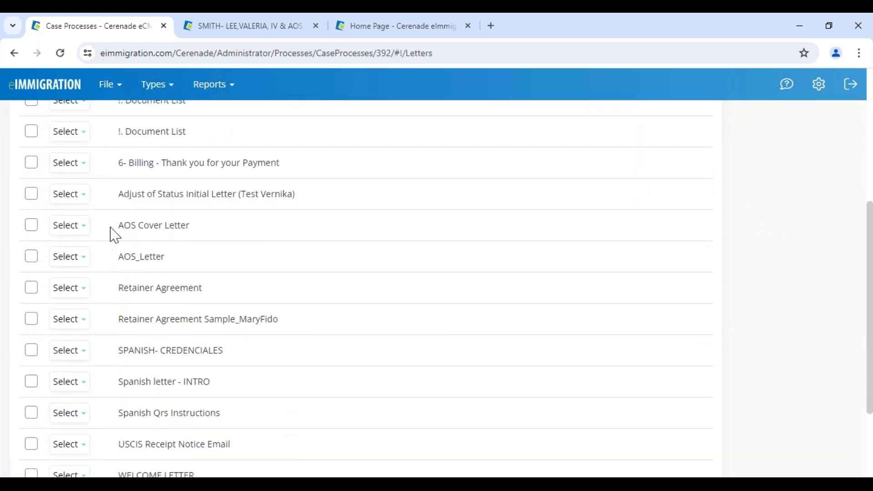
drag(115, 235, 211, 234)
scroll(273, 272, up, 5)
click(272, 272)
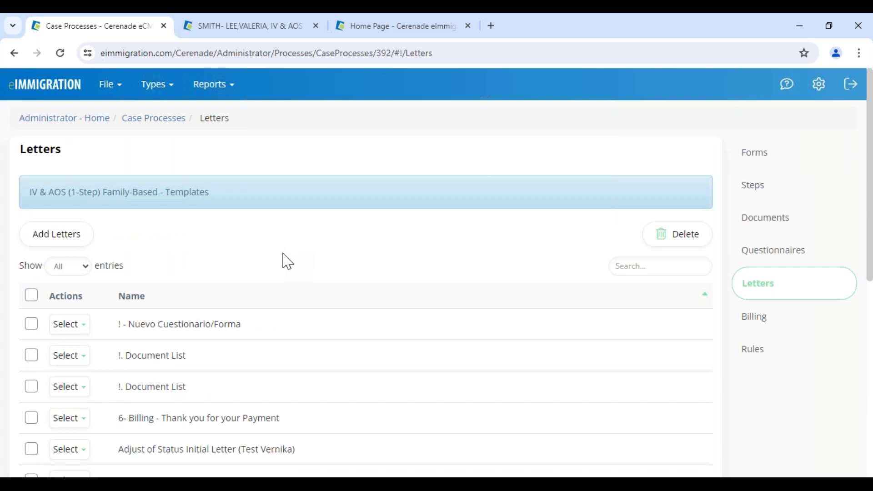
- Open the billing items of the IV & AOS process and examine the Professional Fees entry and its price
click(753, 326)
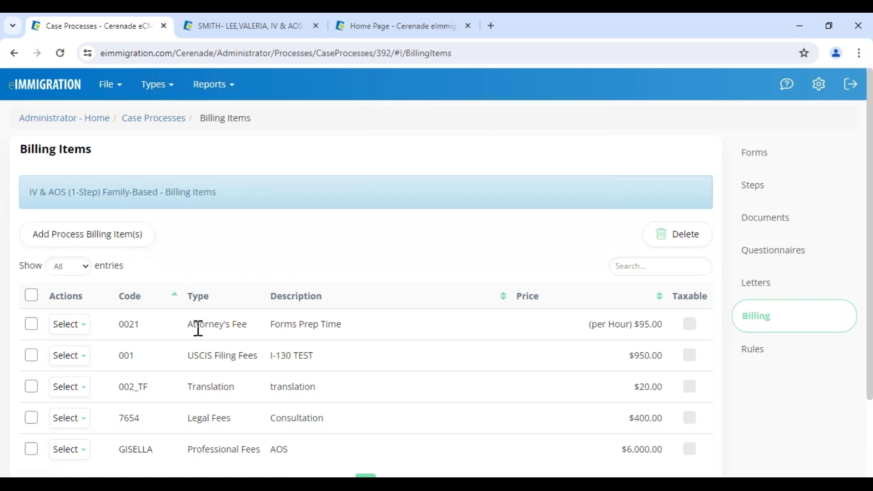
scroll(195, 328, down, 2)
drag(209, 354, 694, 368)
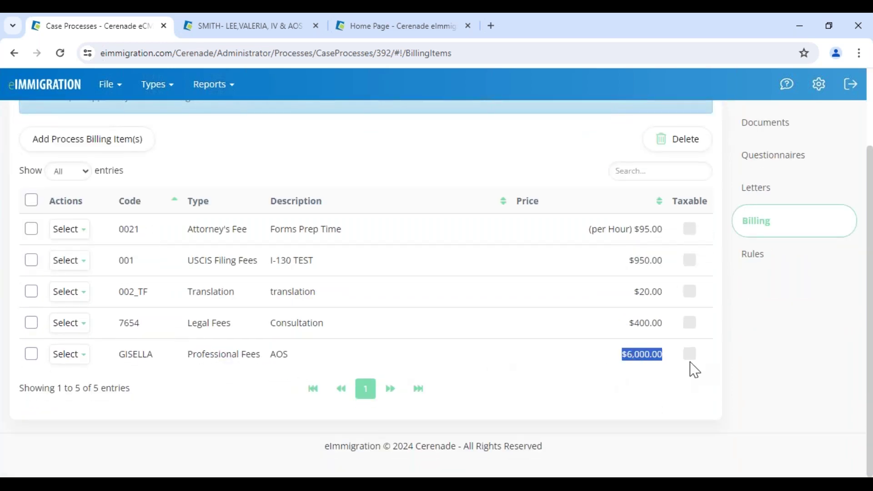
scroll(298, 226, up, 2)
drag(28, 192, 217, 192)
- Return to the administrator home page and open the Billing Item Types list
click(29, 119)
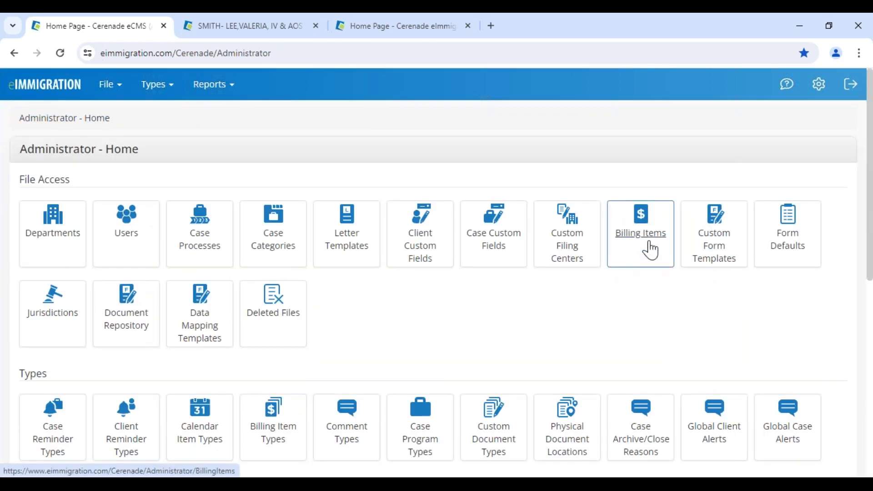
click(630, 257)
scroll(415, 353, down, 1)
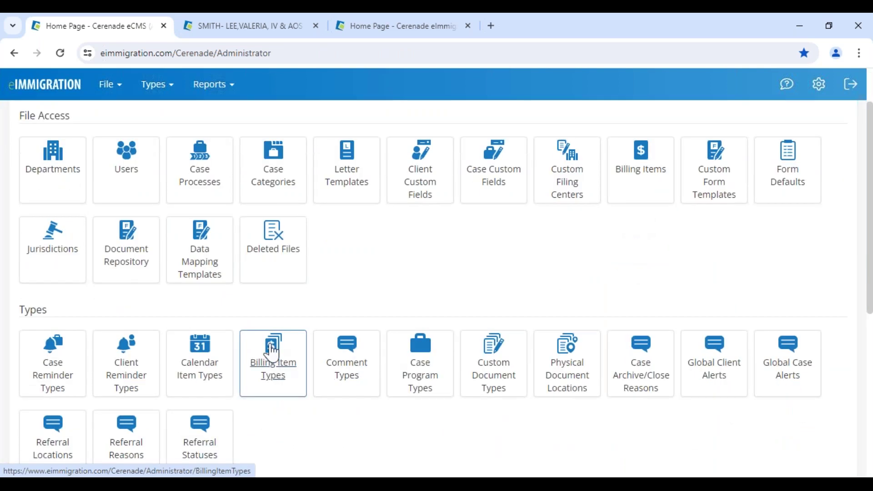
click(280, 382)
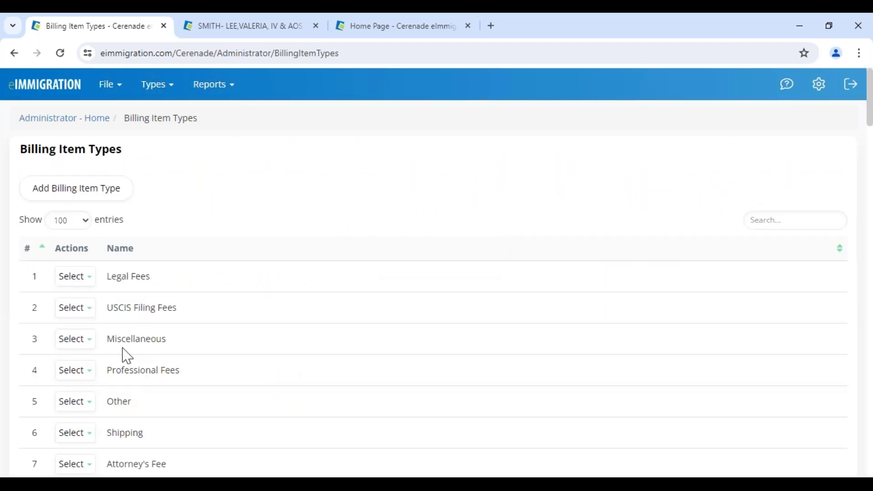
- Examine the billing item types, starting with Professional Fees and continuing down the list
drag(117, 370, 196, 386)
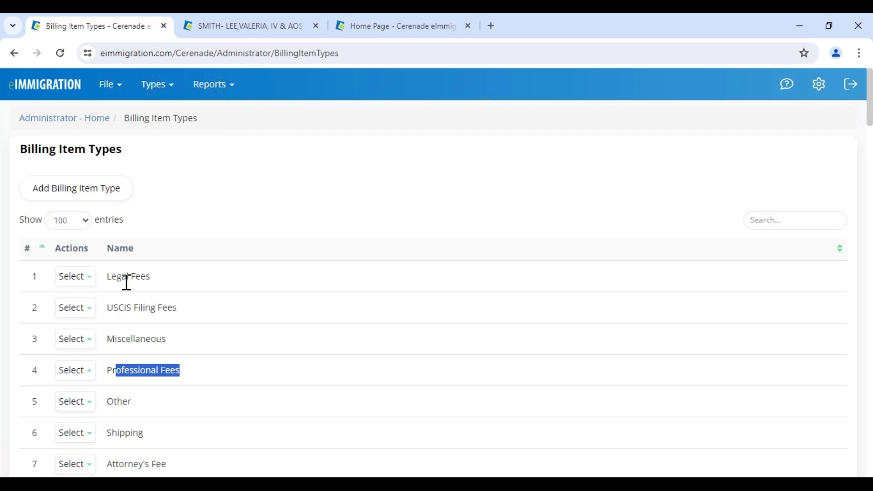
click(150, 388)
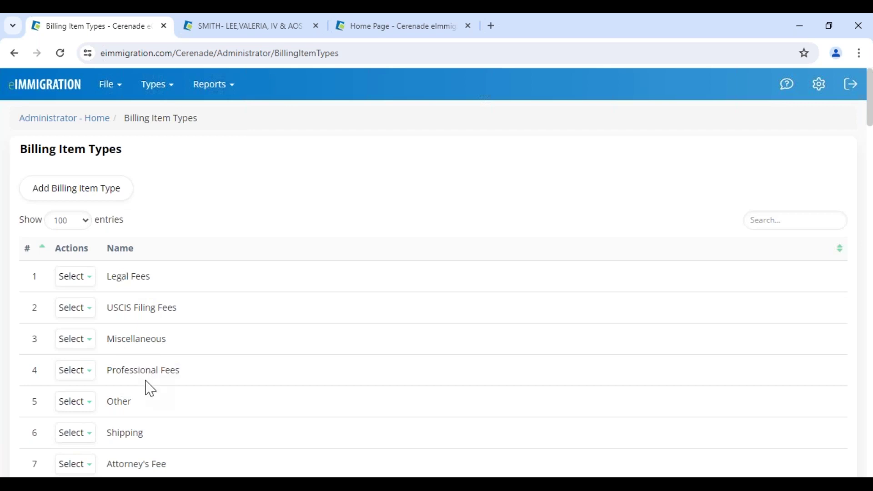
scroll(150, 389, down, 6)
scroll(150, 389, down, 10)
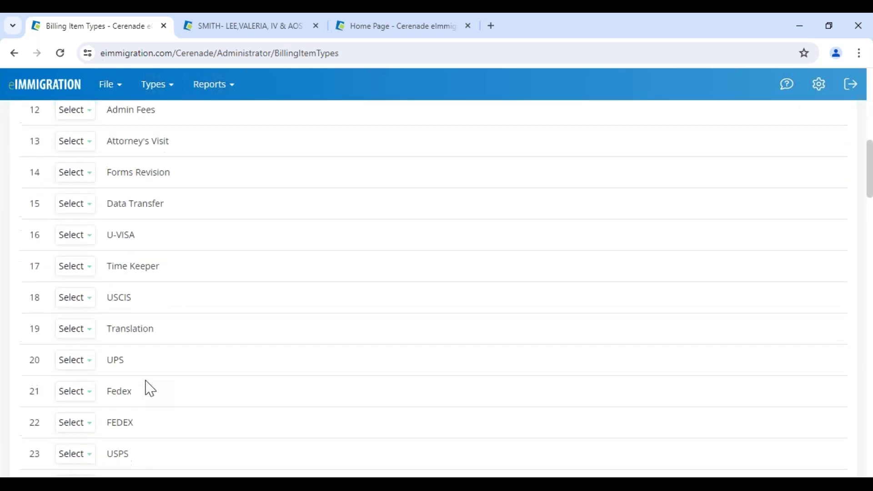
- Look through the remaining billing item types and the Case Processes list, ending on the administrator home page
scroll(150, 388, down, 3)
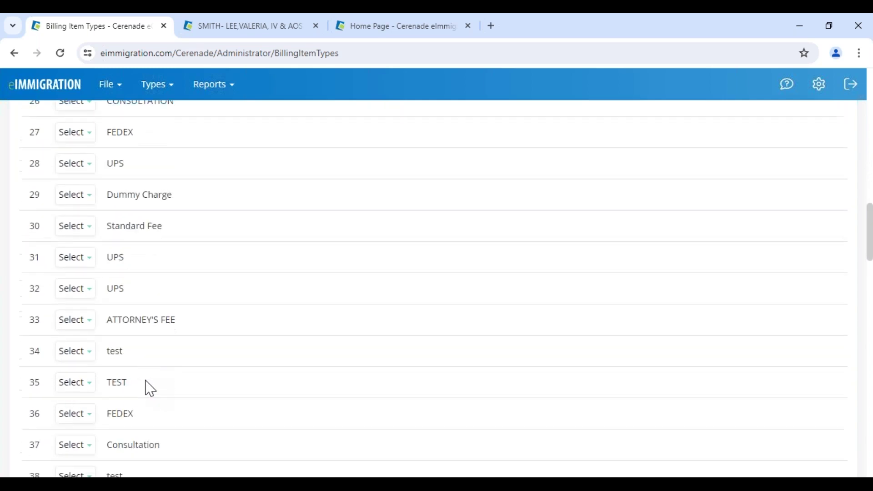
scroll(146, 386, up, 15)
click(28, 121)
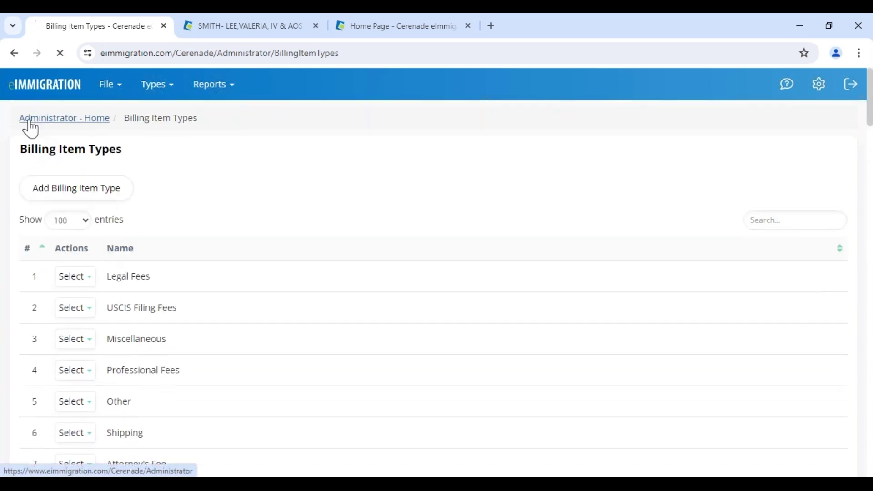
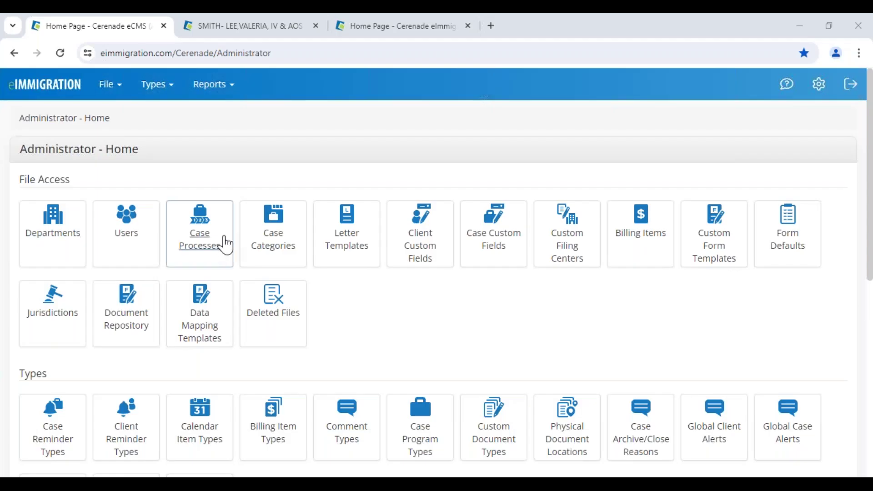
click(197, 236)
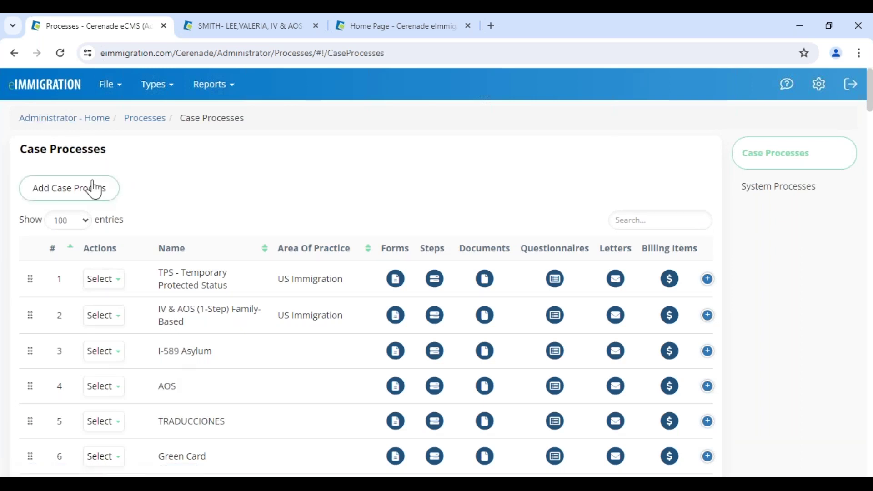
click(24, 119)
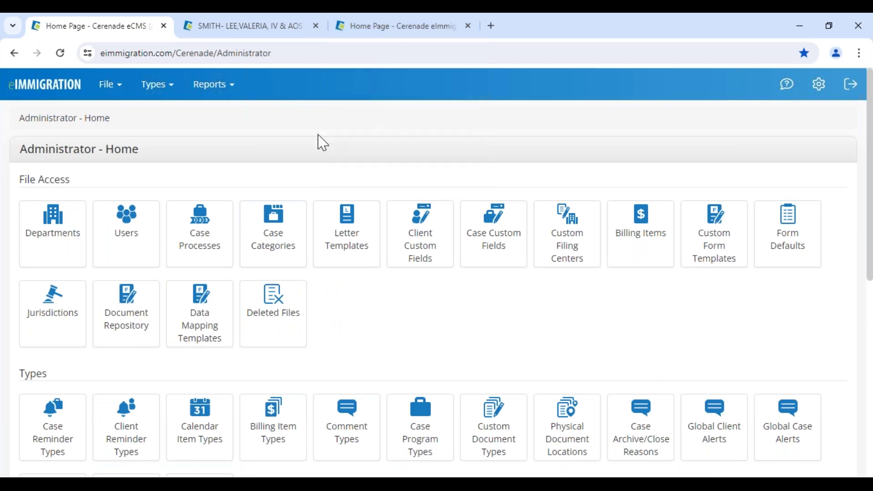
- Switch to the open IV & AOS case, open the client's General Info record and dismiss the client alerts
click(283, 28)
click(236, 136)
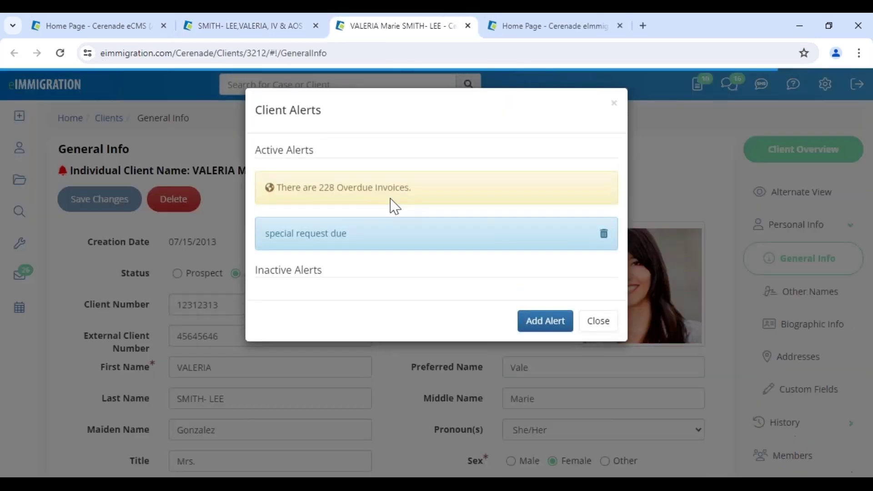
click(599, 324)
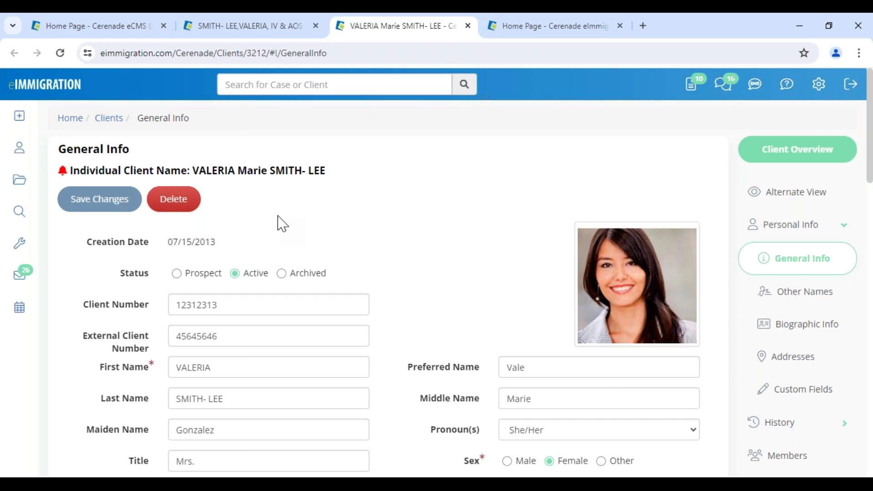
- Examine the standard fields on the client's General Info page, including First Name, Preferred Name and Middle Name
drag(201, 171, 326, 173)
click(406, 272)
scroll(408, 272, down, 1)
scroll(407, 274, down, 3)
scroll(288, 296, up, 3)
scroll(111, 302, down, 4)
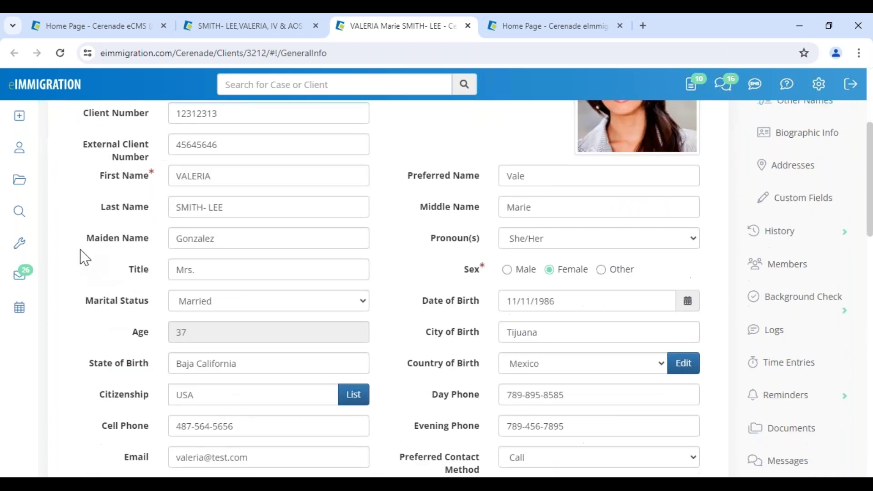
drag(99, 176, 146, 181)
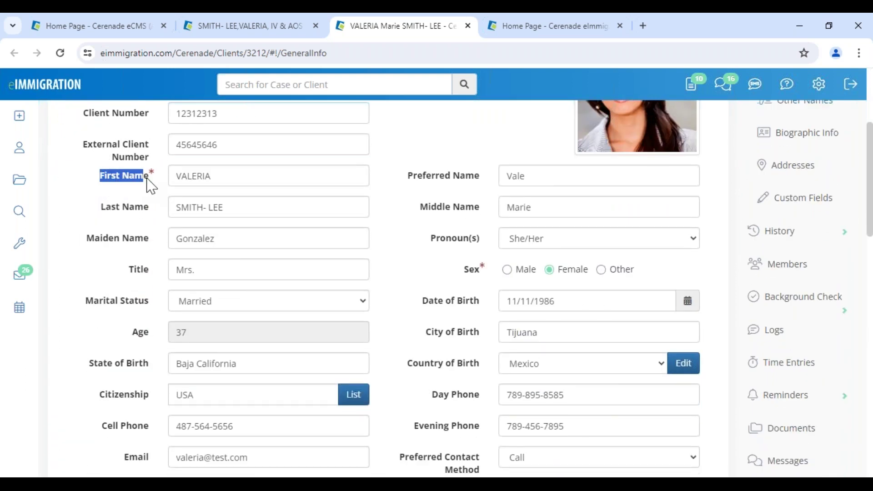
drag(406, 176, 482, 180)
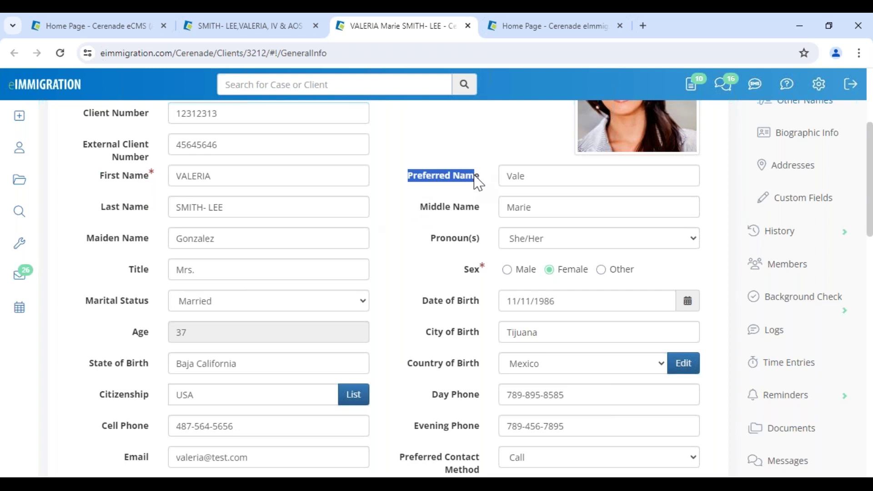
drag(420, 207, 460, 210)
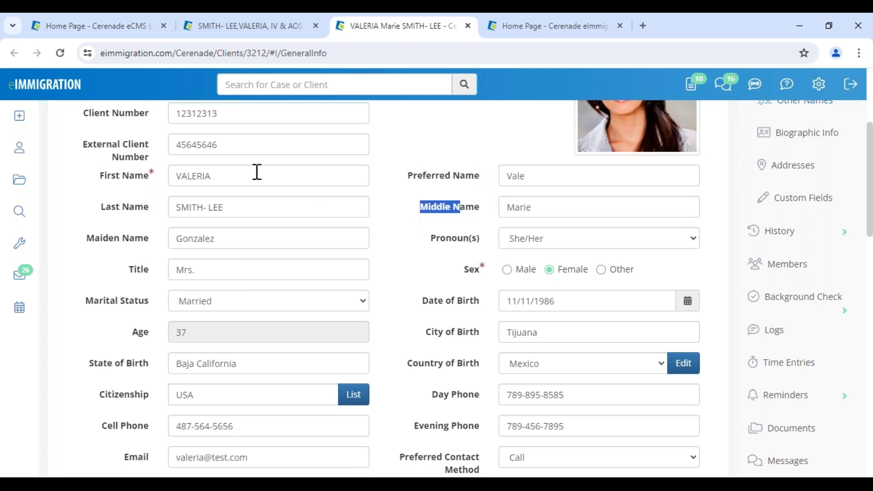
click(200, 176)
drag(196, 176, 279, 178)
click(279, 177)
click(431, 230)
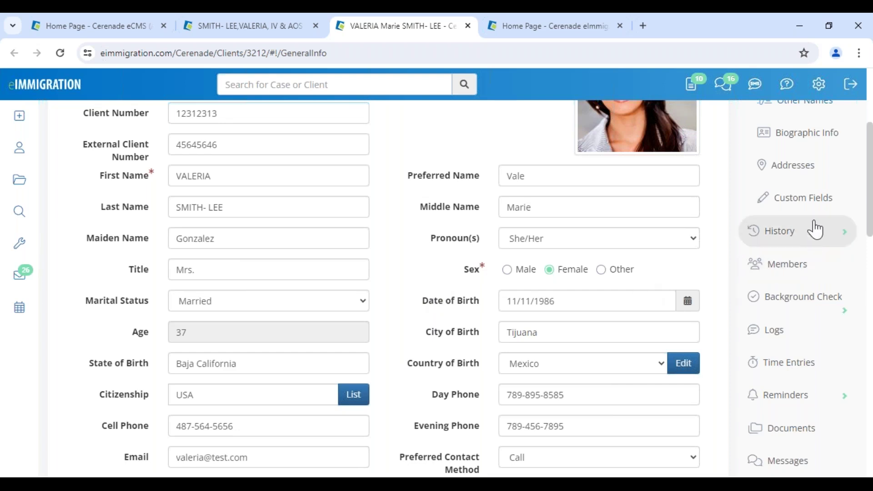
- Open the client's Custom Fields page and review the available field views without changing the selected one
click(814, 198)
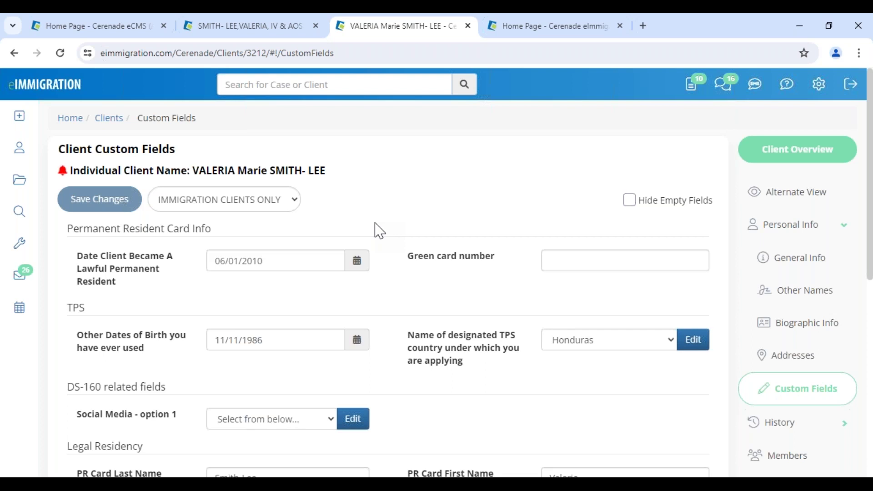
click(264, 208)
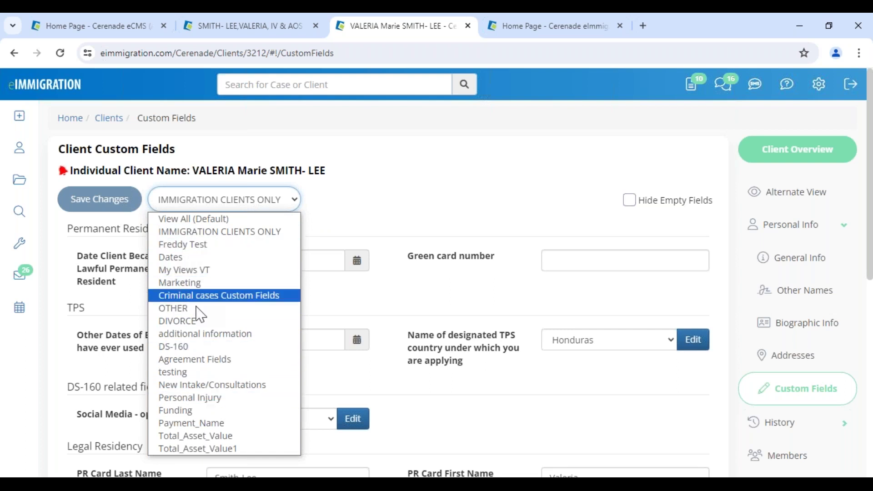
click(138, 291)
- Examine the Permanent Resident Card Info section, including the lawful permanent resident date and Green card number fields
drag(68, 228, 229, 238)
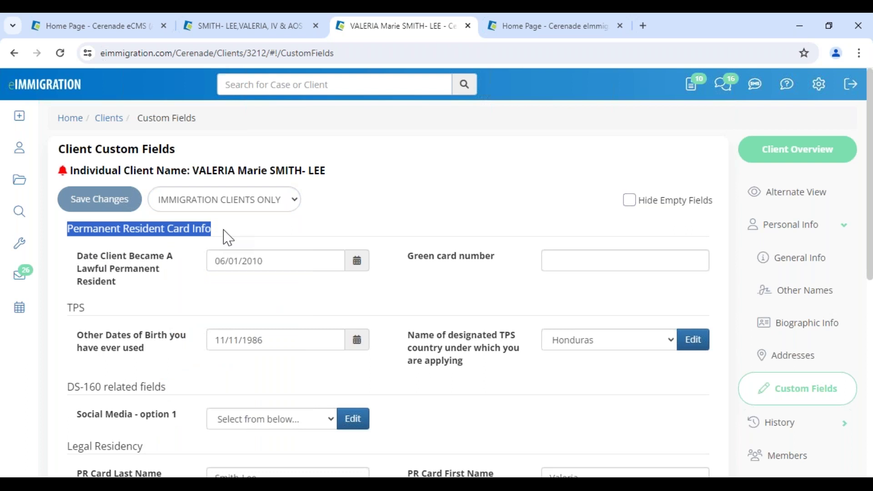
drag(89, 256, 171, 285)
click(173, 287)
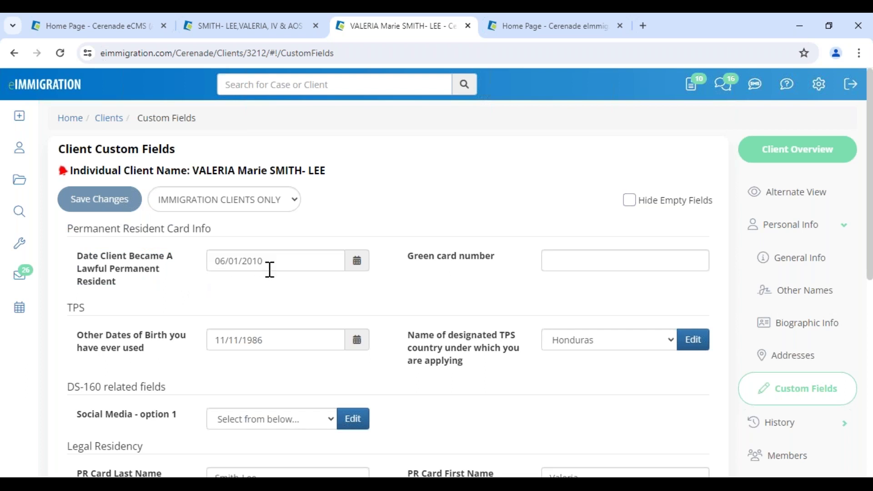
drag(281, 261, 214, 259)
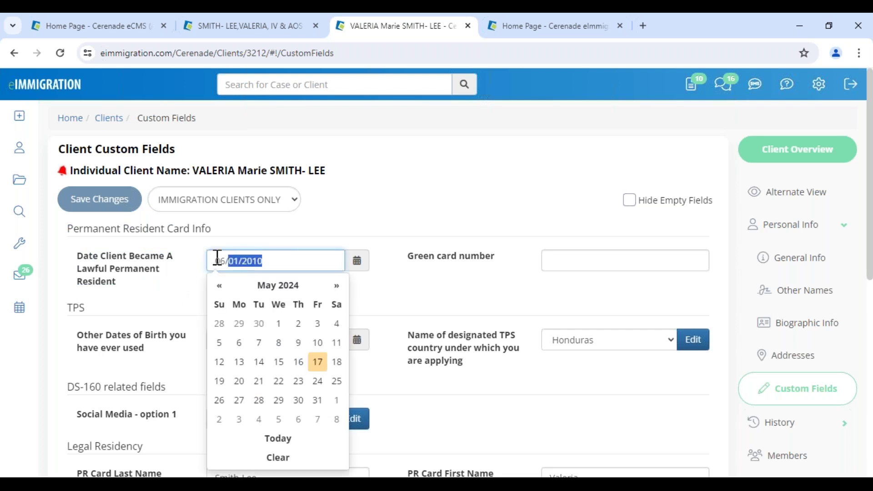
click(180, 271)
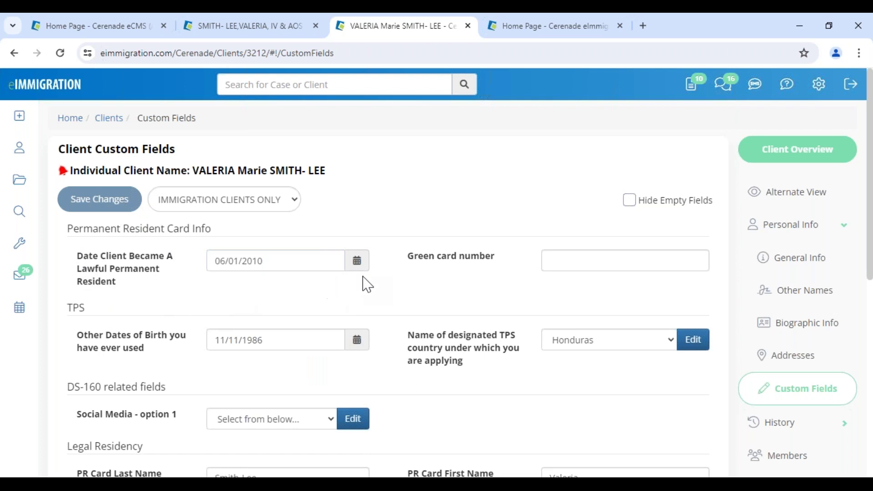
drag(408, 257, 502, 262)
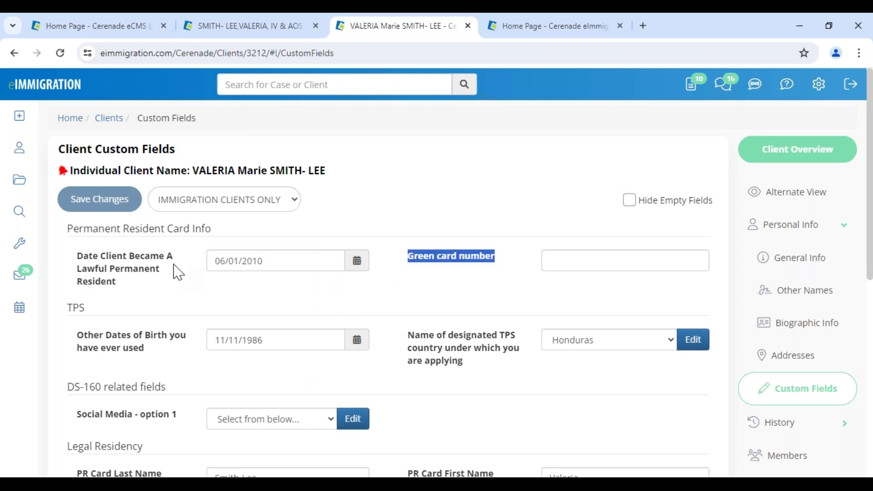
drag(69, 229, 149, 229)
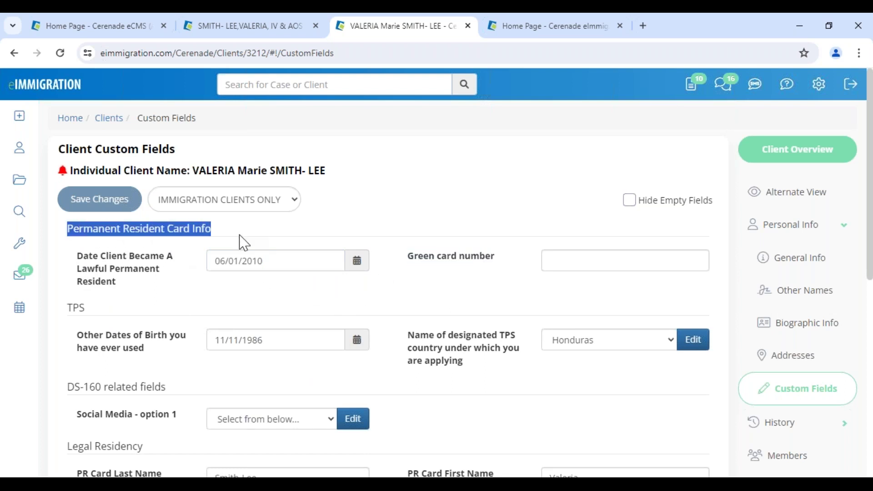
- Show the DIVORCE custom field view and examine the divorce type and Divorce Reason fields
click(236, 205)
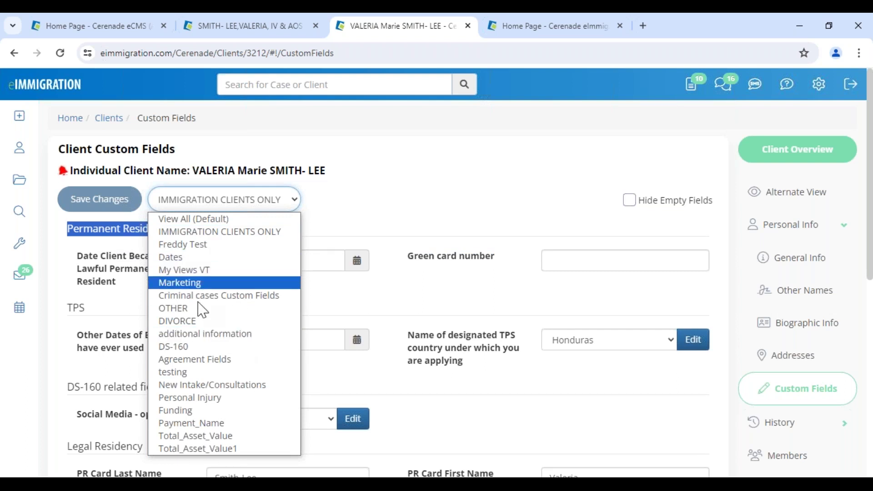
click(195, 321)
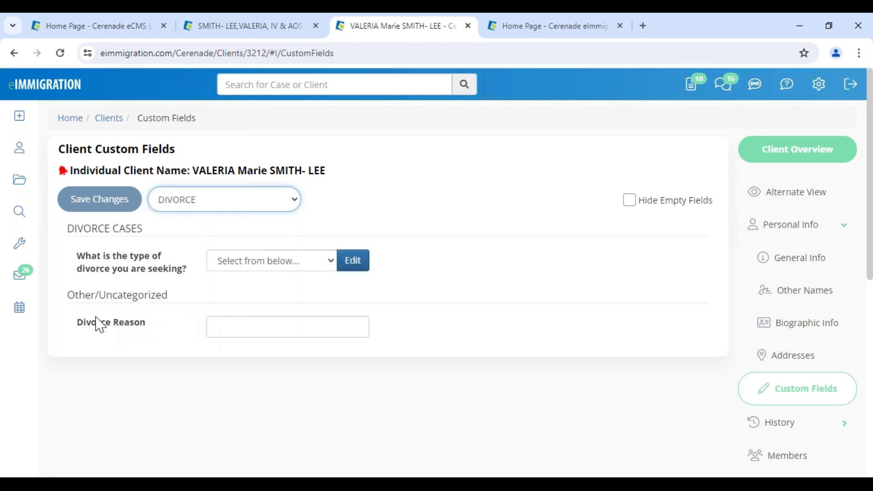
drag(76, 322, 145, 324)
click(106, 256)
drag(106, 256, 179, 271)
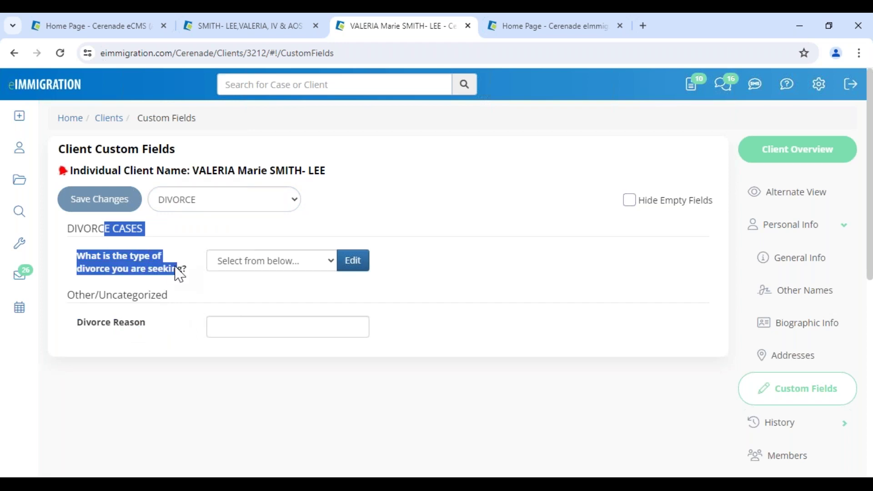
click(228, 268)
click(169, 353)
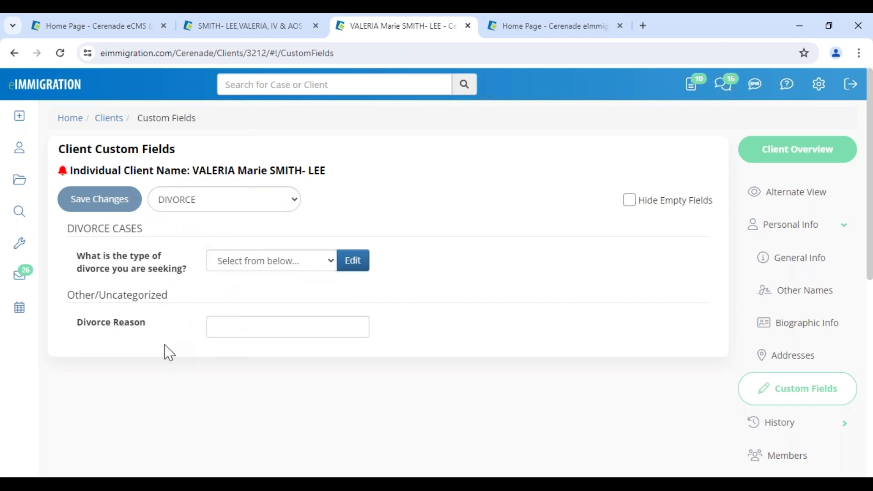
- Show the Marketing custom field view and review the answer choices of "How did you hear about us"
click(208, 202)
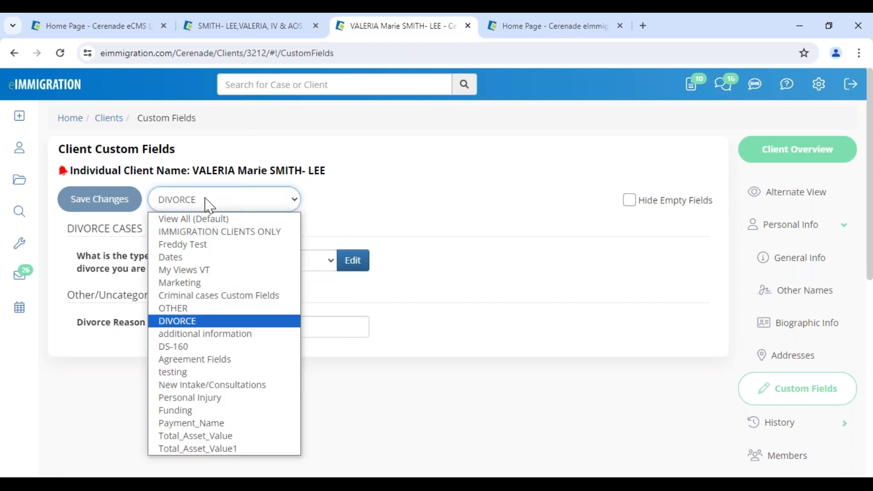
click(208, 285)
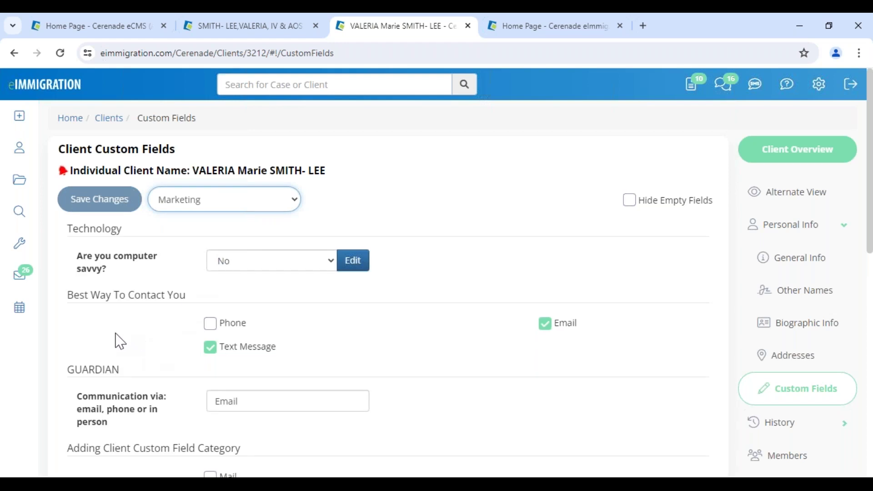
scroll(117, 355, down, 5)
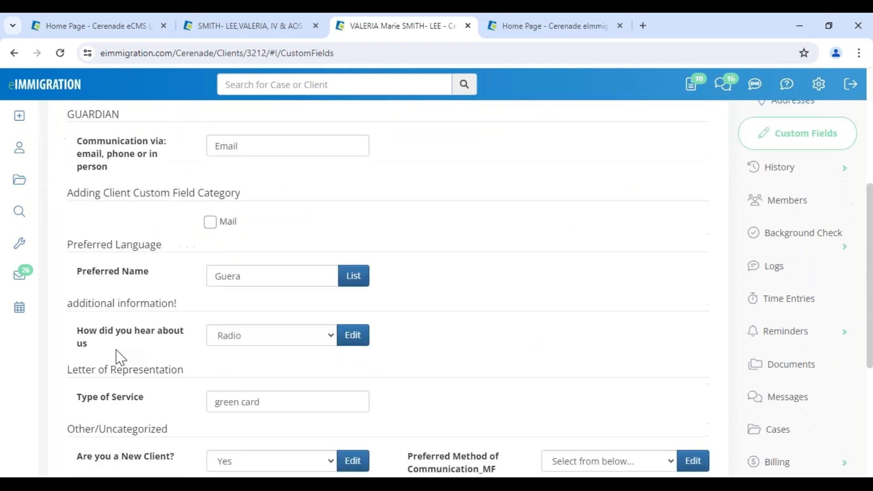
drag(89, 331, 187, 342)
click(241, 337)
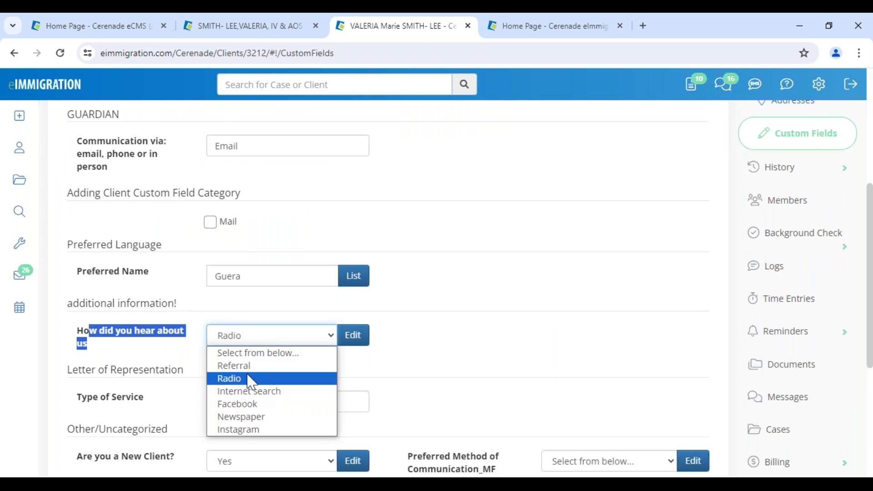
click(405, 380)
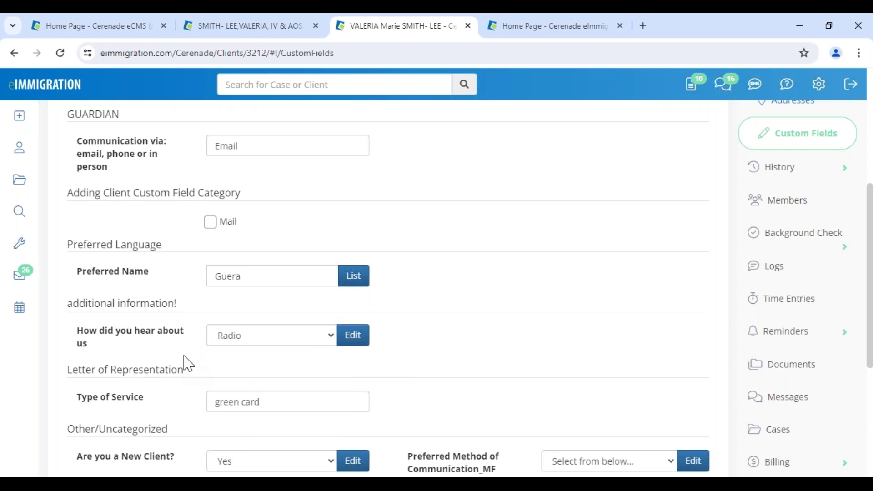
- Examine the other Marketing fields, including Best Way To Contact You, computer savvy and Type of Service, and reopen the list of field views
scroll(443, 382, down, 3)
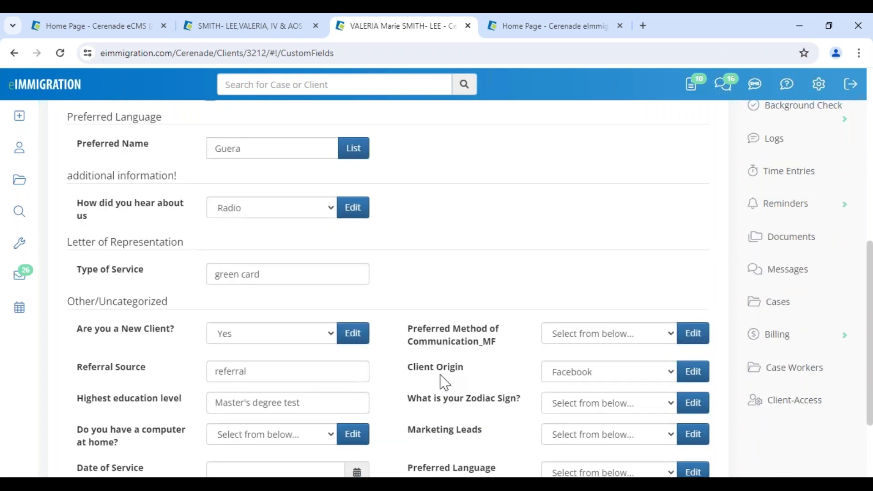
scroll(243, 347, up, 10)
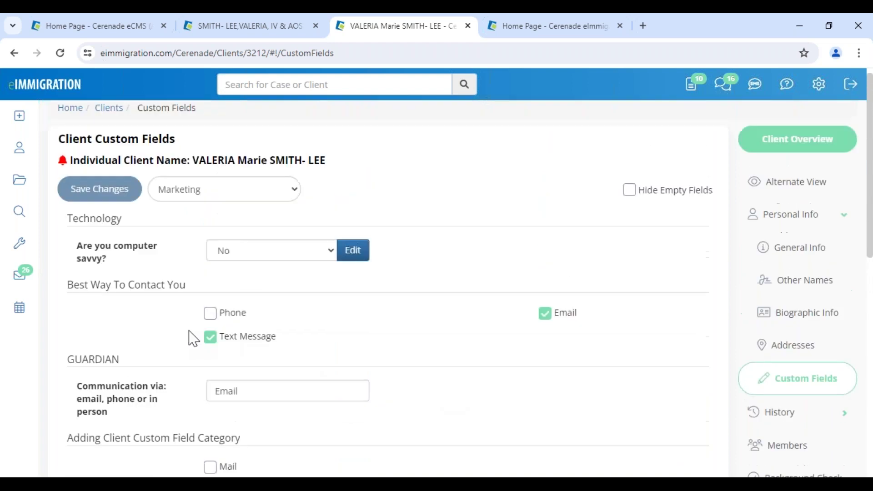
drag(72, 294, 198, 301)
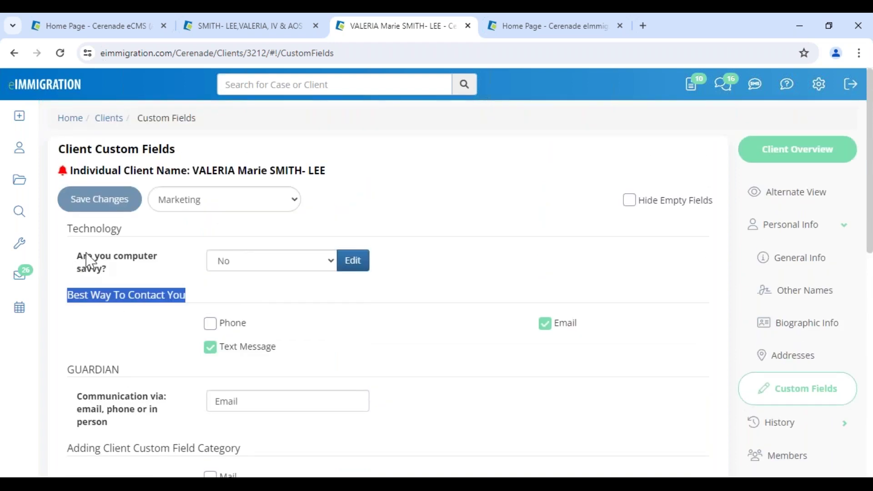
drag(86, 257, 107, 270)
click(514, 404)
scroll(513, 403, down, 7)
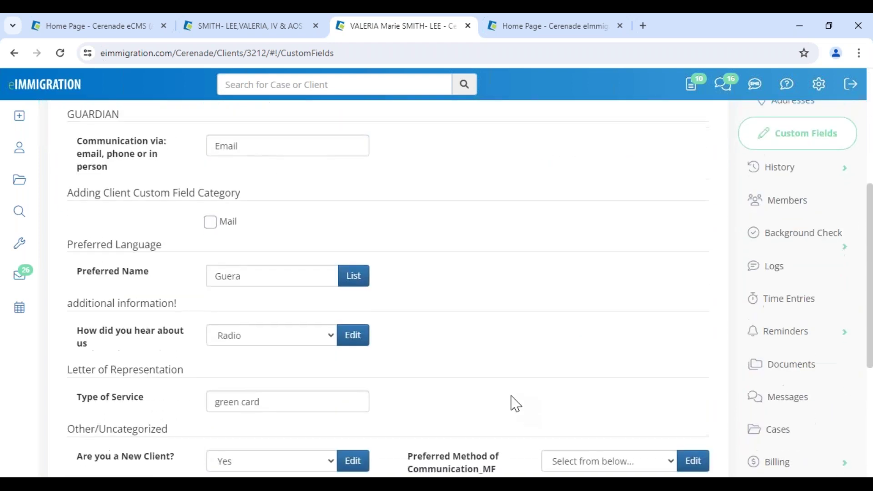
drag(88, 398, 173, 400)
click(476, 347)
scroll(476, 346, up, 7)
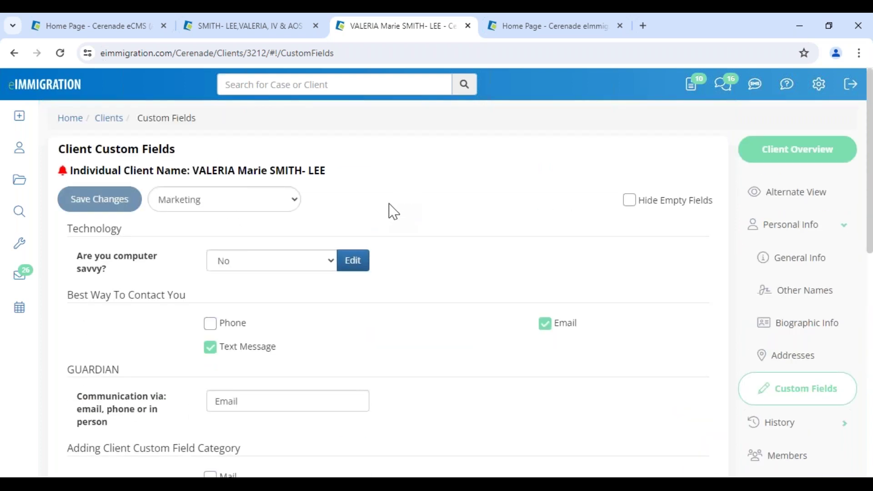
click(214, 210)
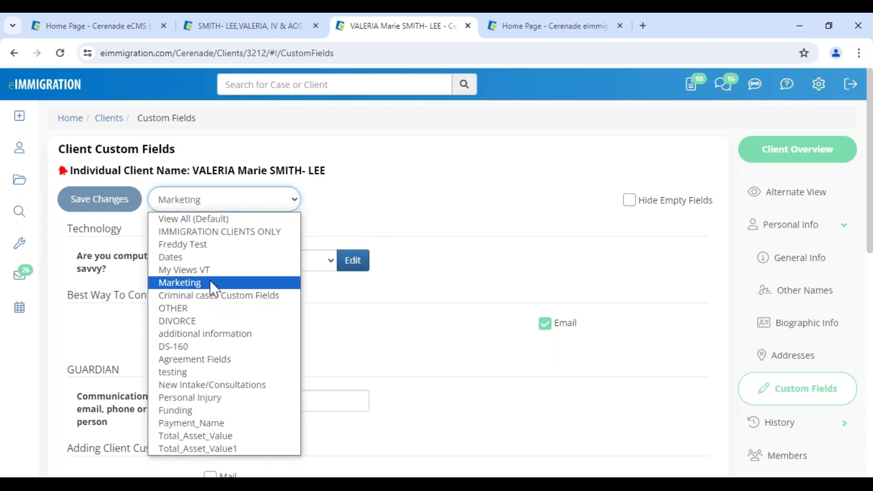
- Show the Personal Injury custom field view, return to IMMIGRATION CLIENTS ONLY, and examine the lawful permanent resident date field
click(196, 399)
click(195, 206)
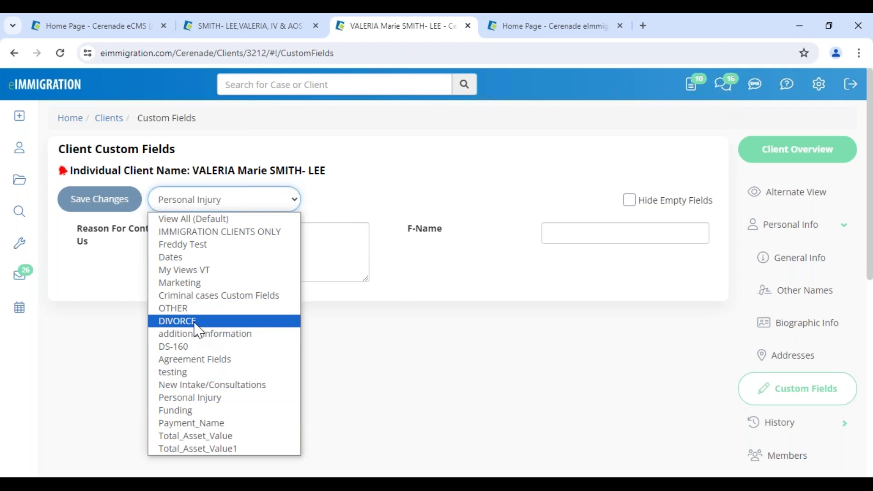
click(199, 233)
drag(77, 257, 147, 289)
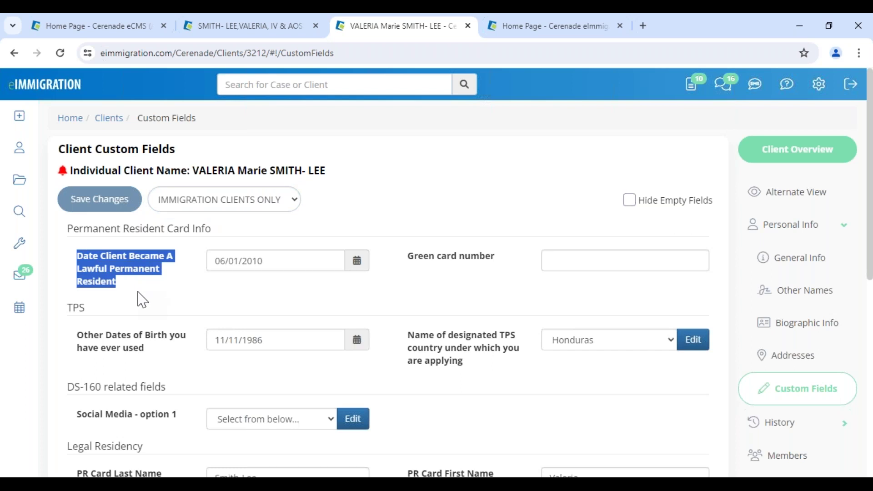
click(148, 297)
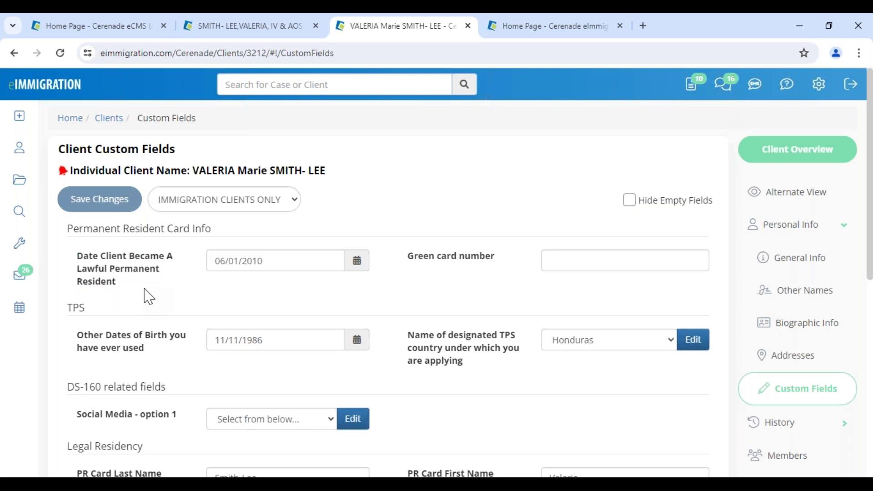
- Open the client's General Info page and look through its standard fields down to the Custom Fields section
click(759, 257)
scroll(361, 331, down, 15)
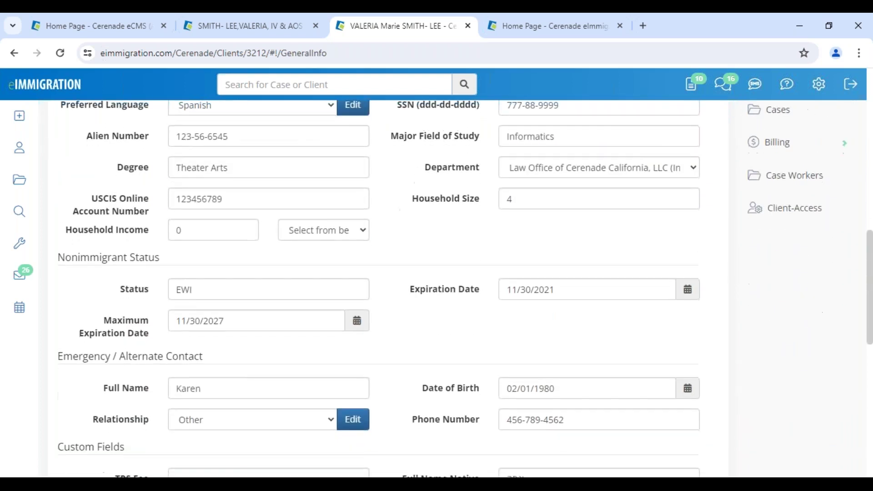
scroll(380, 256, up, 15)
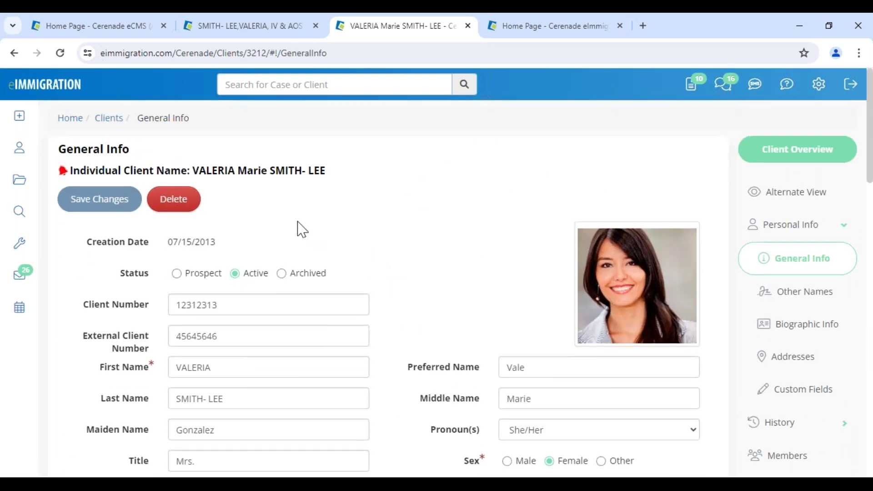
drag(75, 150, 156, 157)
click(450, 235)
scroll(414, 368, down, 15)
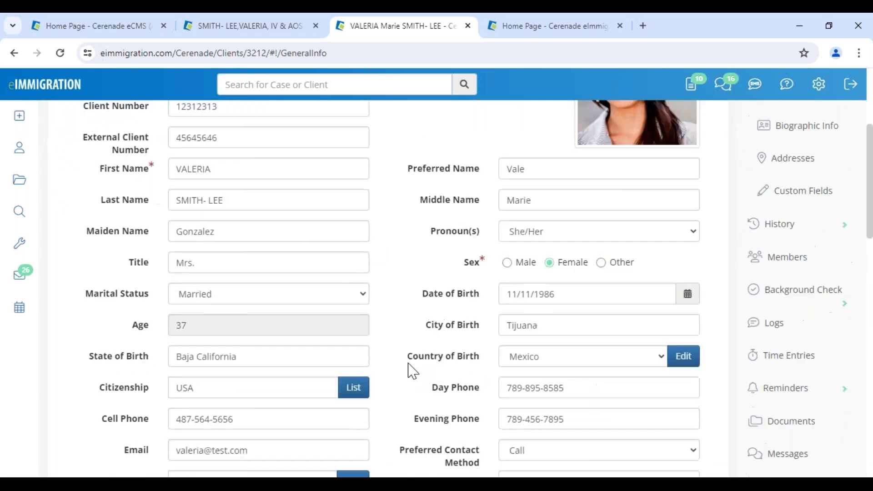
drag(59, 255, 132, 262)
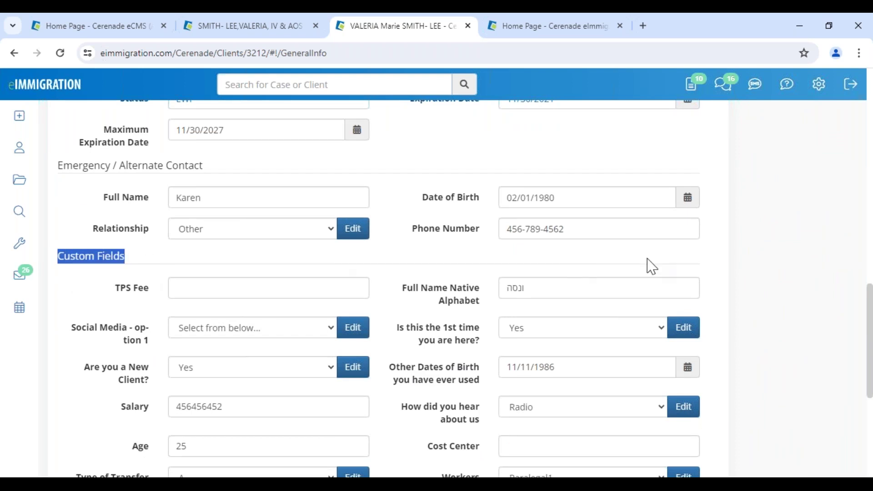
- Examine the Custom Fields section within General Info, including the Full Name Native Alphabet field
scroll(682, 228, up, 8)
scroll(812, 154, up, 5)
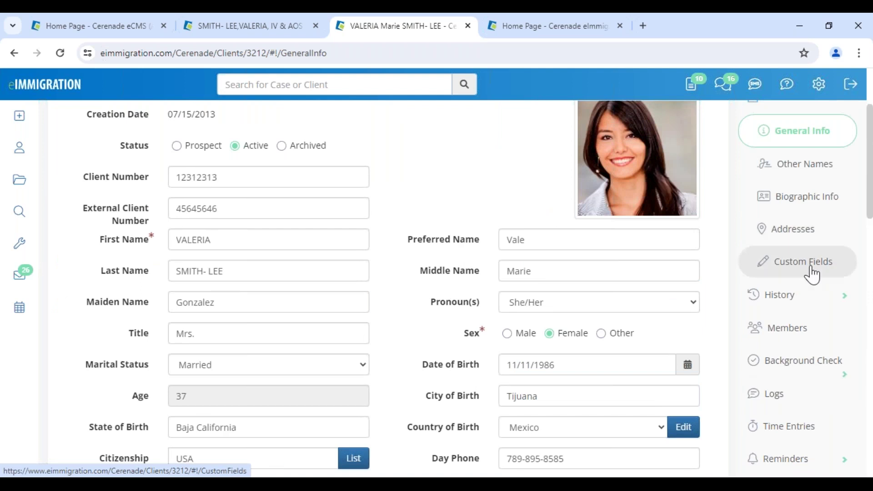
scroll(383, 293, down, 12)
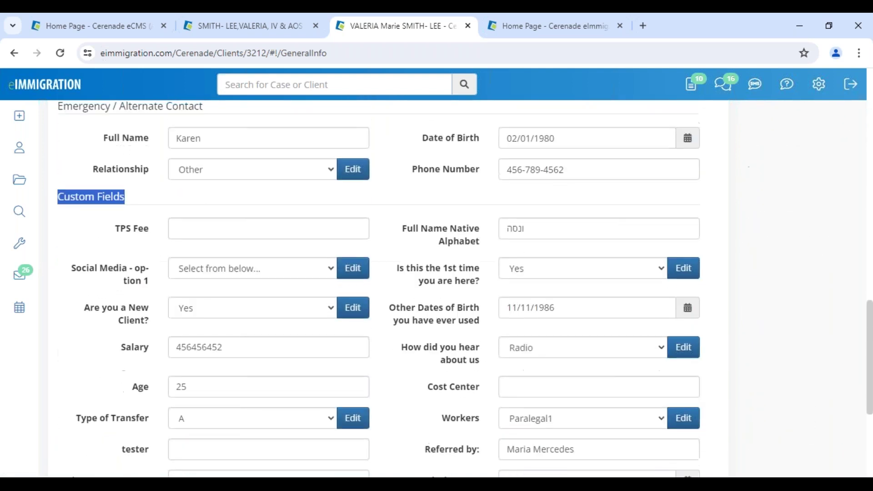
click(108, 228)
drag(60, 190, 135, 200)
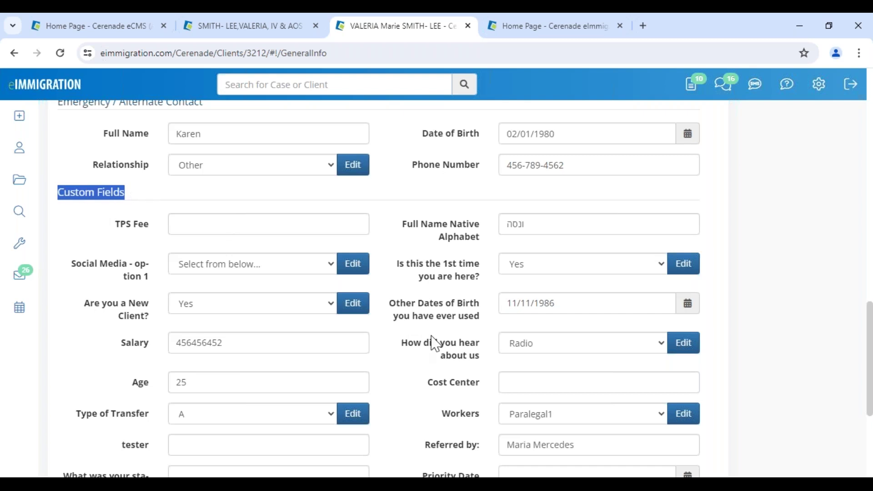
click(406, 351)
drag(402, 222, 493, 236)
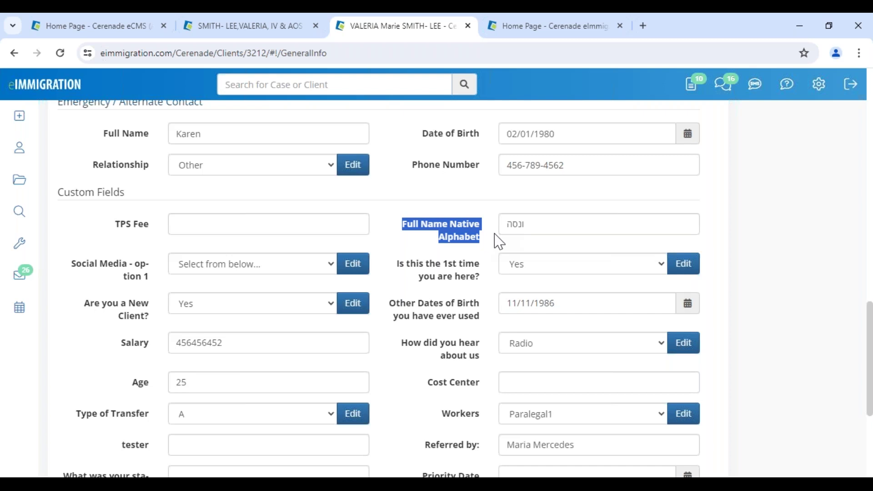
- Compare the Full Name Native Alphabet custom field and its entry with the standard General Info fields, such as the Evening Phone
scroll(494, 241, up, 7)
scroll(419, 302, up, 4)
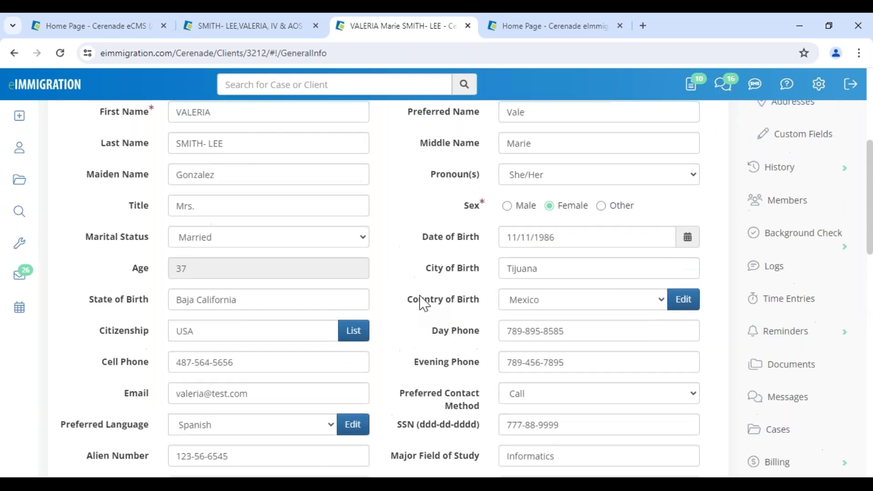
scroll(425, 323, down, 8)
scroll(431, 344, down, 3)
click(419, 308)
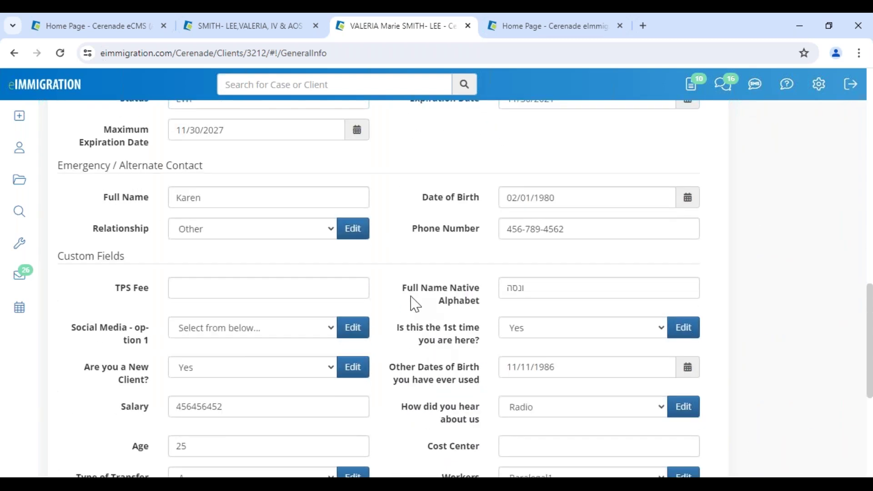
drag(405, 292, 486, 310)
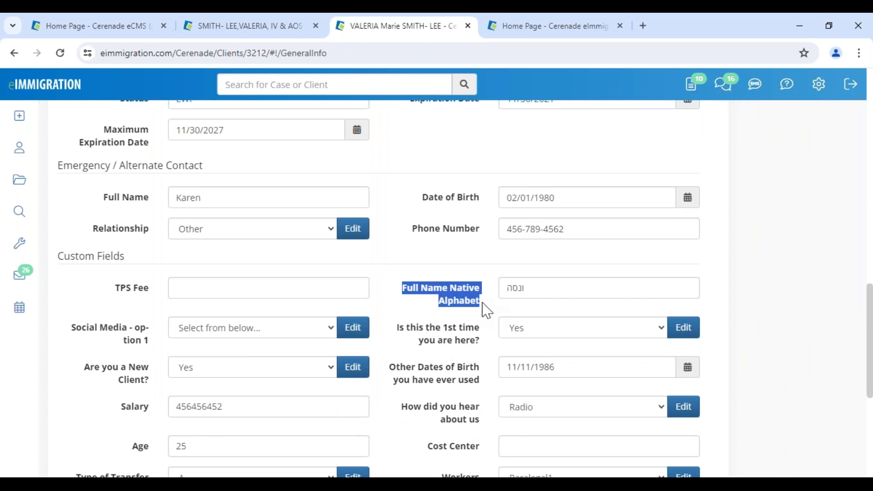
double_click(516, 288)
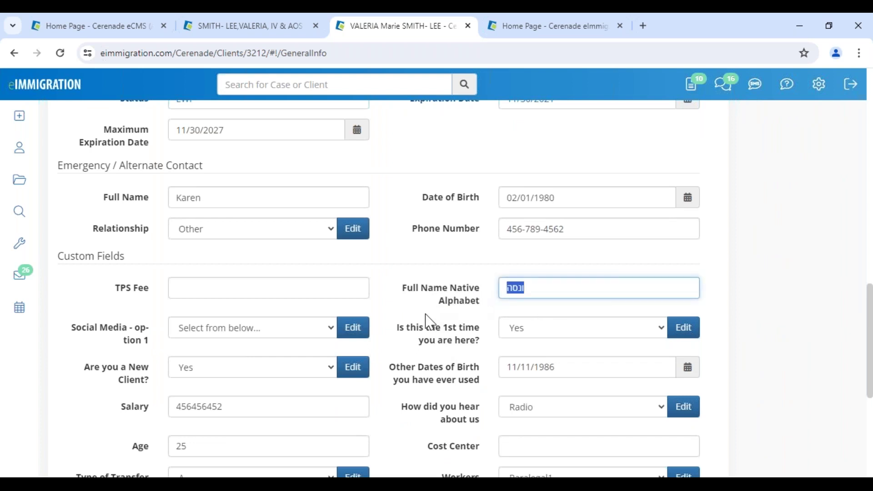
click(553, 288)
scroll(224, 244, up, 8)
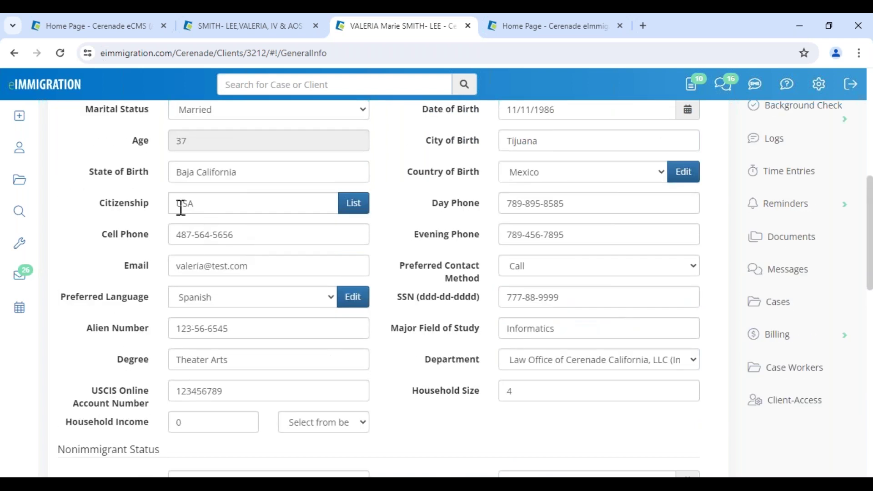
double_click(486, 241)
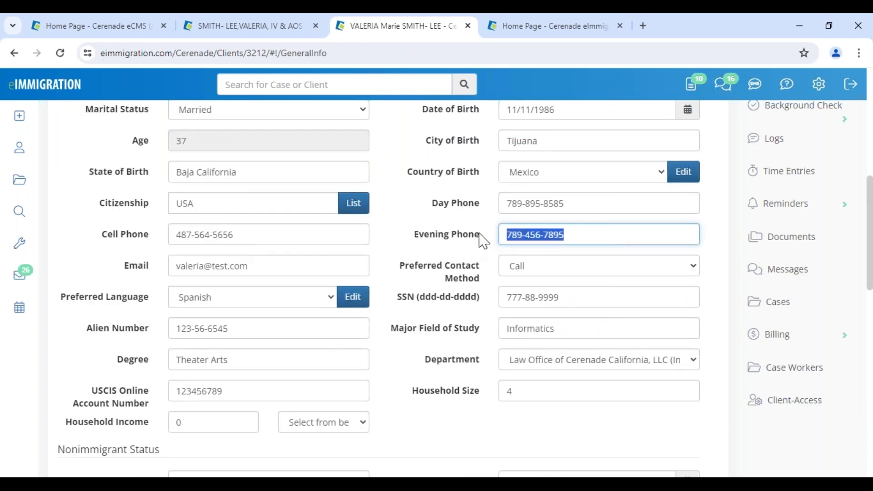
- Switch to the administrator home page, open the client custom fields list, and examine the Full_Name_Native_Alphabet entry
click(91, 34)
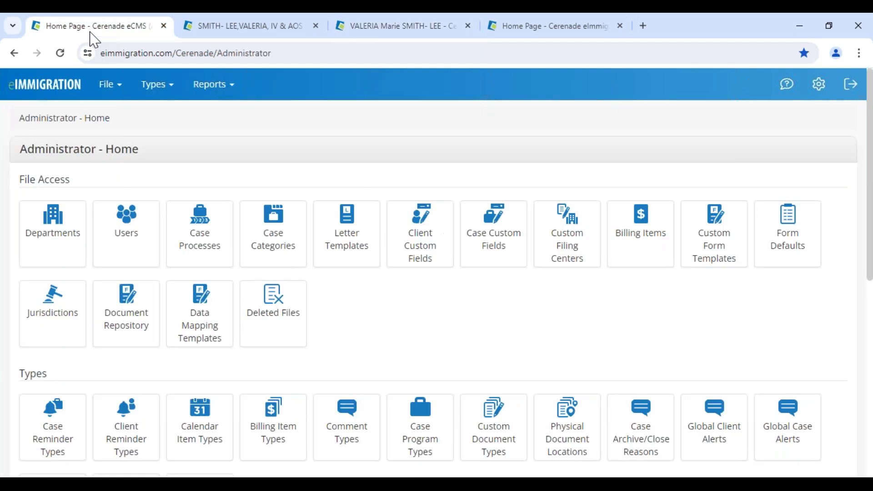
drag(20, 153, 171, 156)
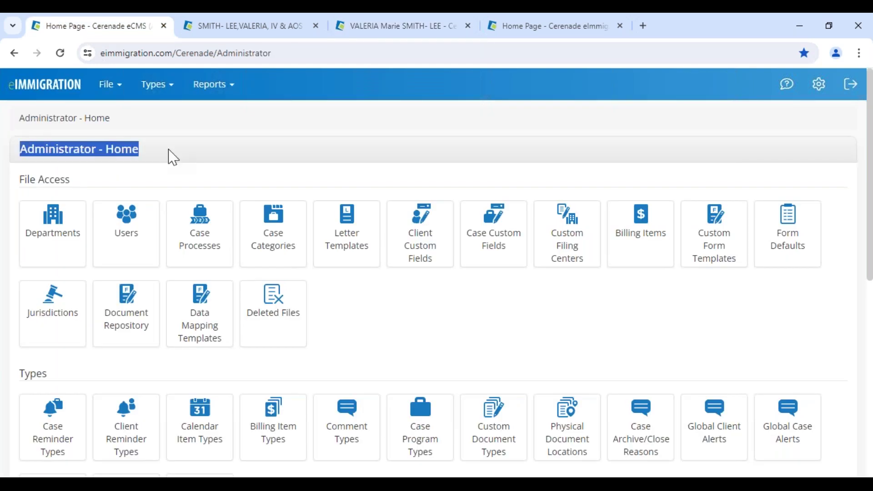
click(422, 267)
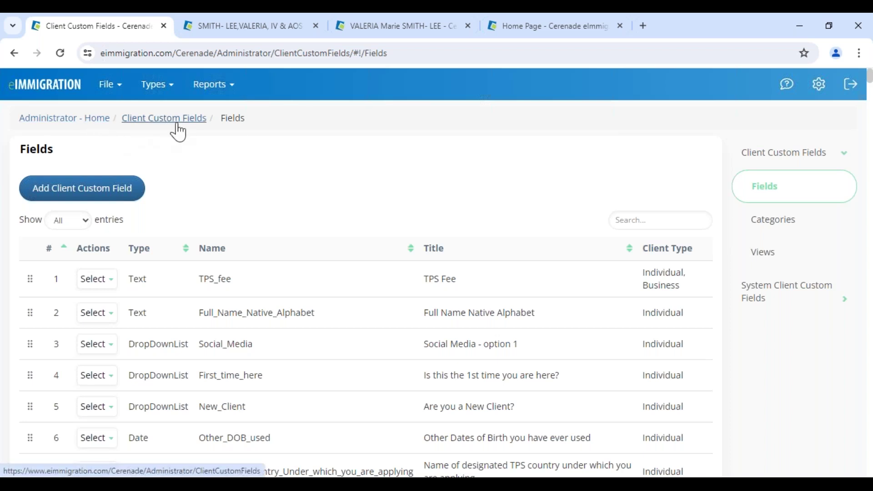
drag(200, 313, 538, 323)
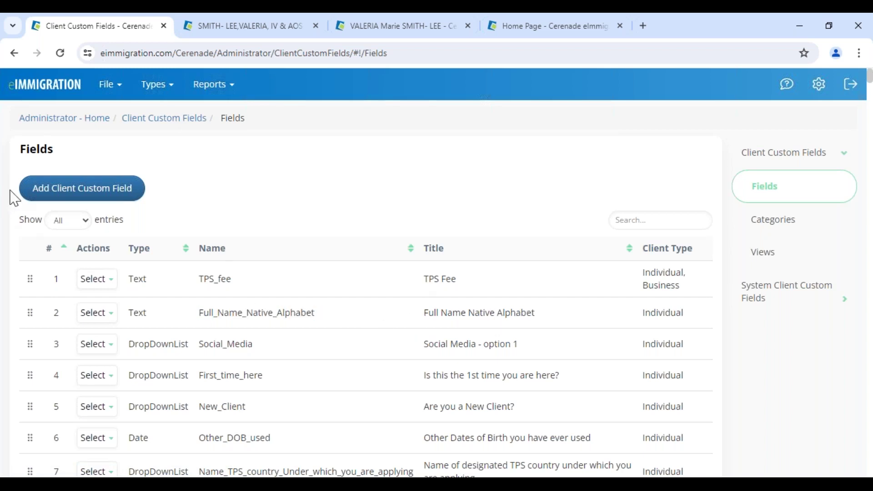
- Start a new client custom field for Individual clients, review its name, title and type options, and cancel it
click(82, 188)
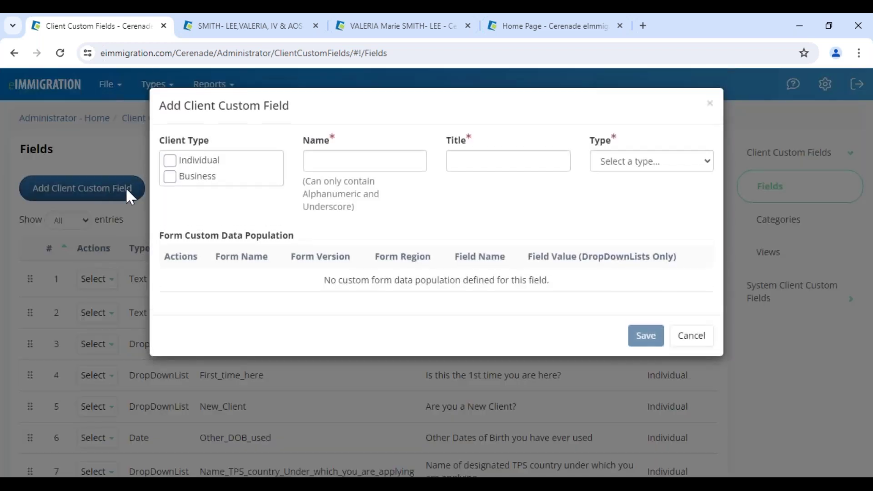
click(169, 162)
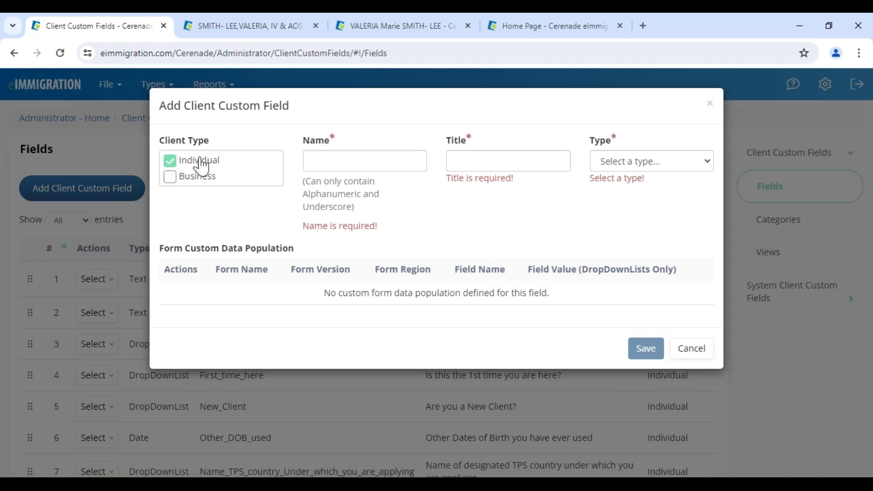
click(211, 184)
click(211, 185)
click(391, 167)
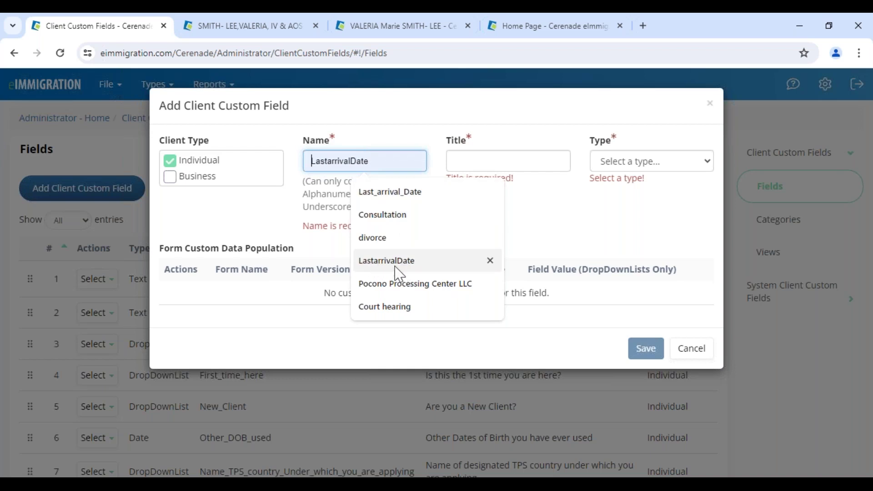
click(468, 165)
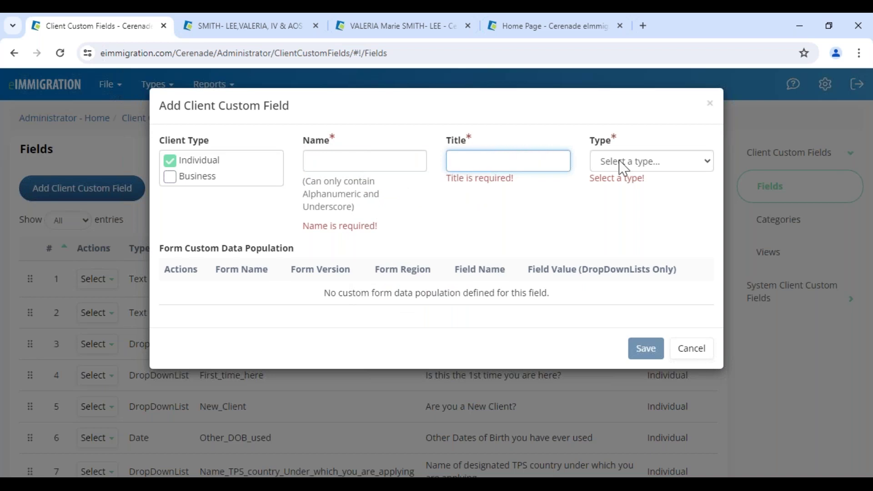
click(637, 164)
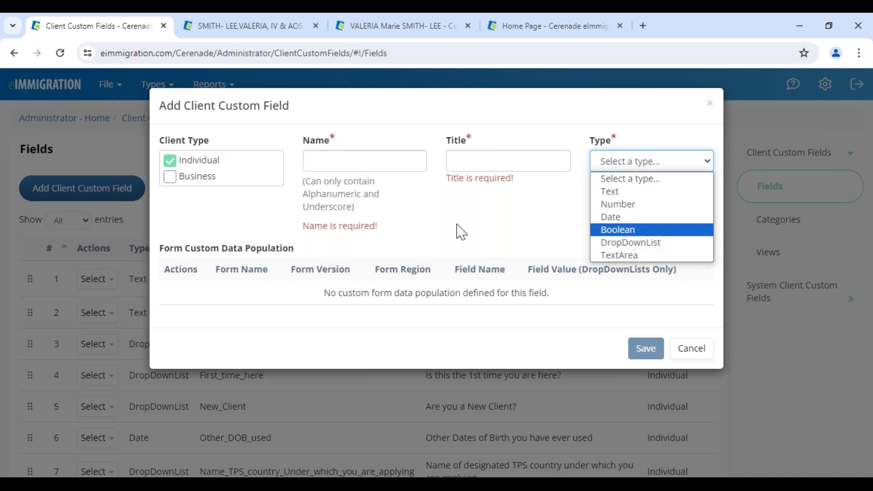
double_click(186, 180)
click(650, 163)
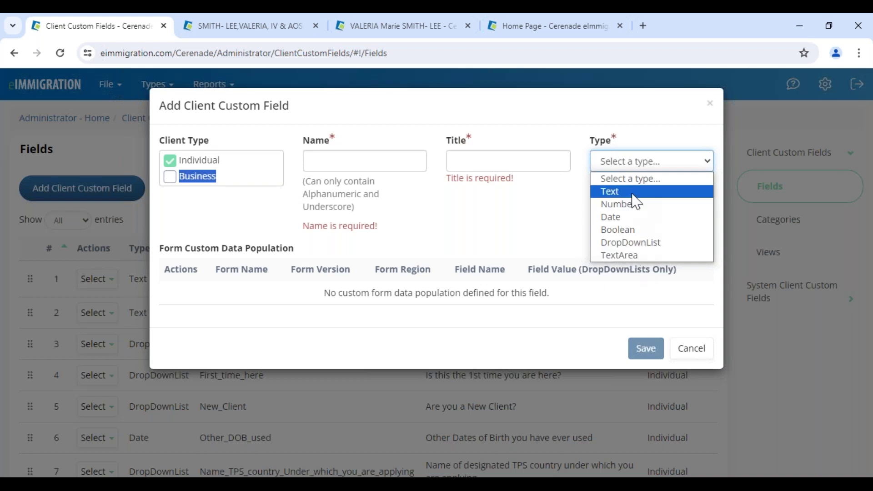
click(692, 346)
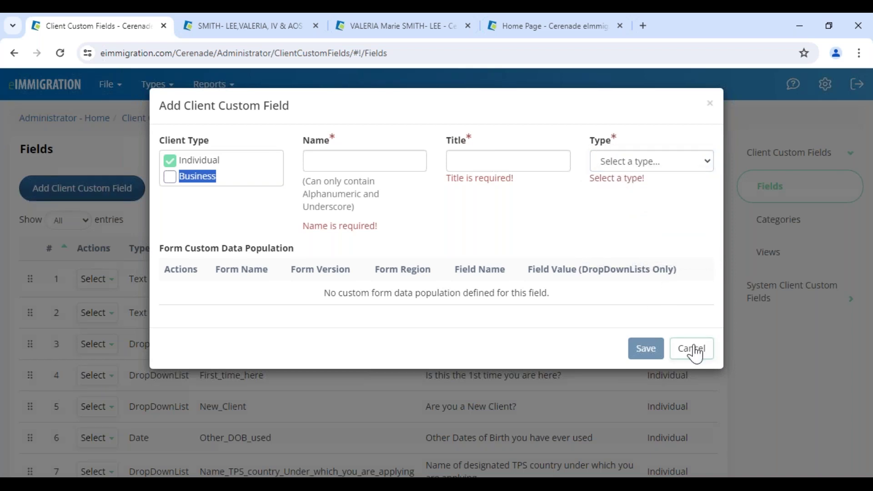
click(691, 348)
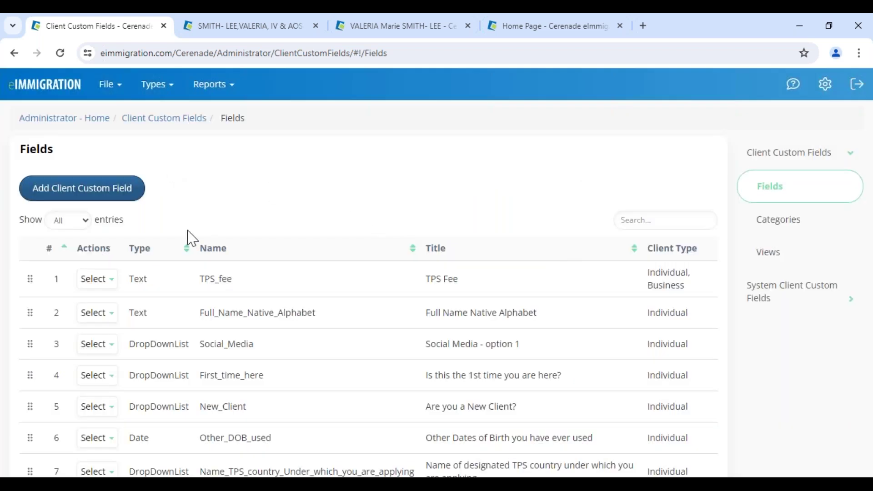
- Open the system client custom fields for General Info, remove the Divorce Reason field, and check the list
click(813, 309)
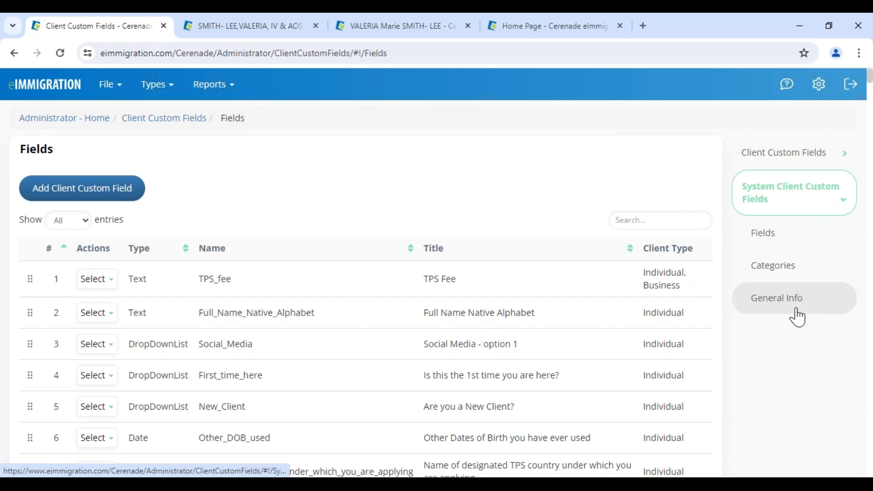
click(774, 307)
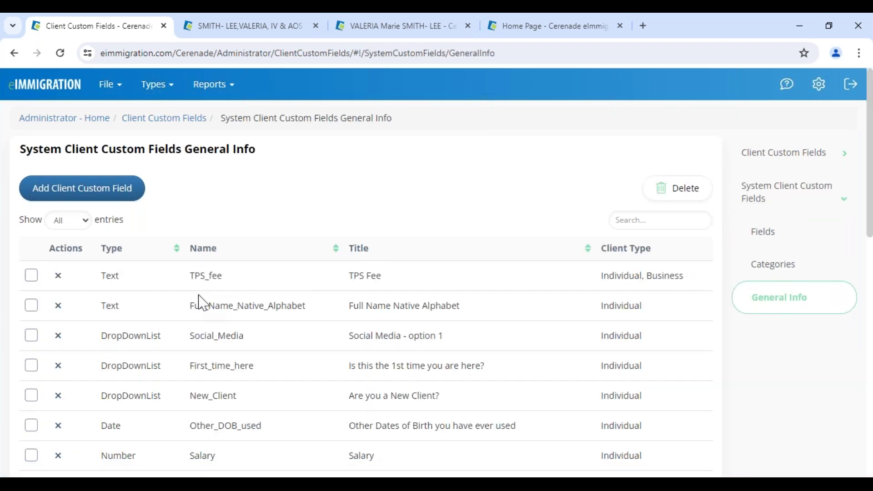
scroll(200, 302, down, 8)
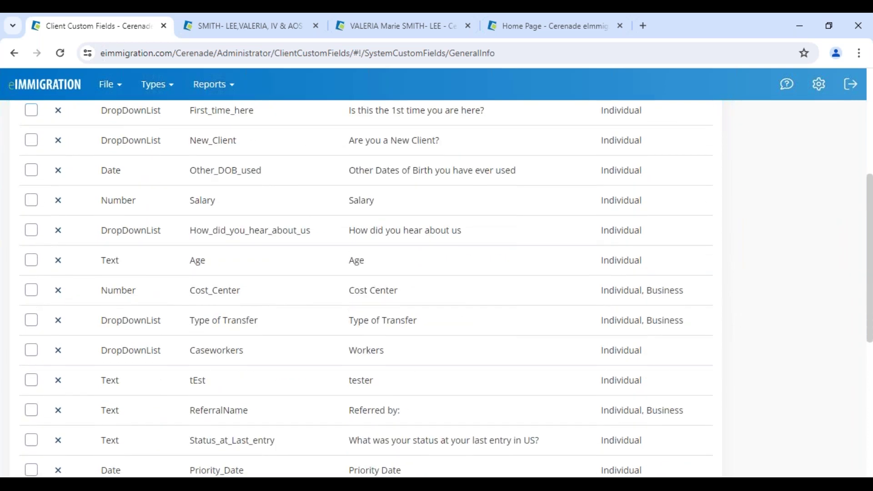
scroll(366, 272, down, 4)
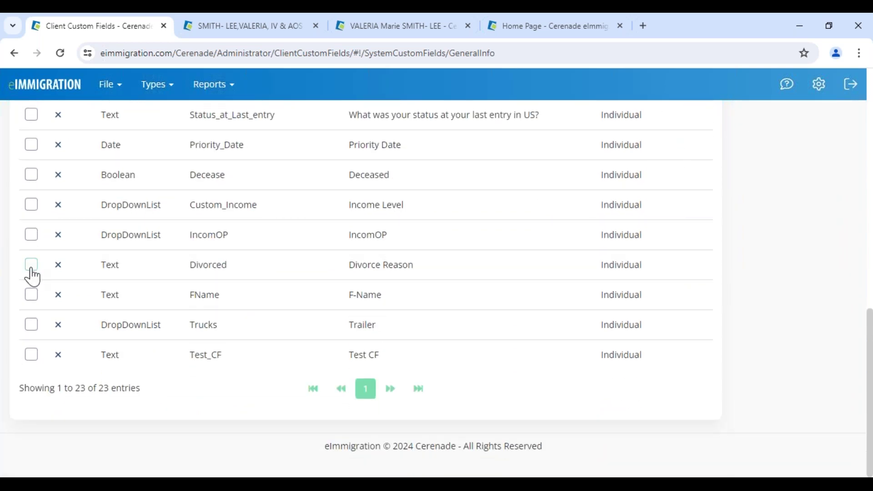
click(57, 265)
scroll(88, 312, down, 3)
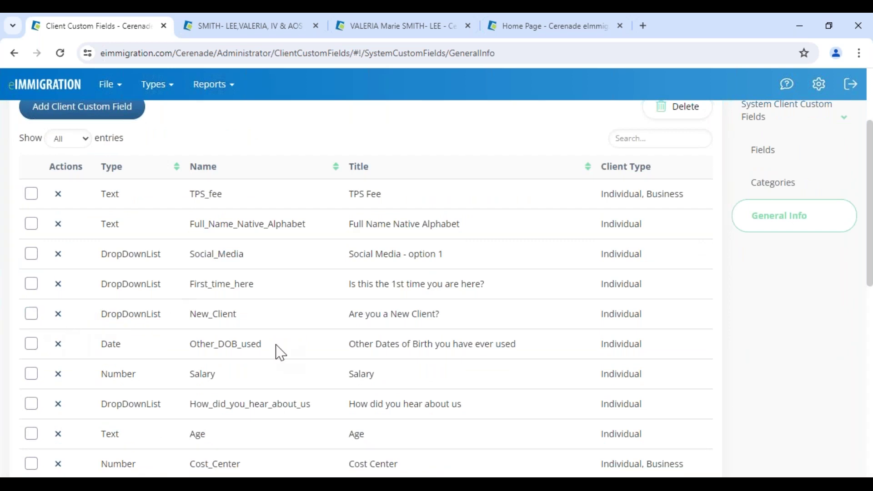
scroll(276, 350, down, 3)
scroll(279, 352, up, 6)
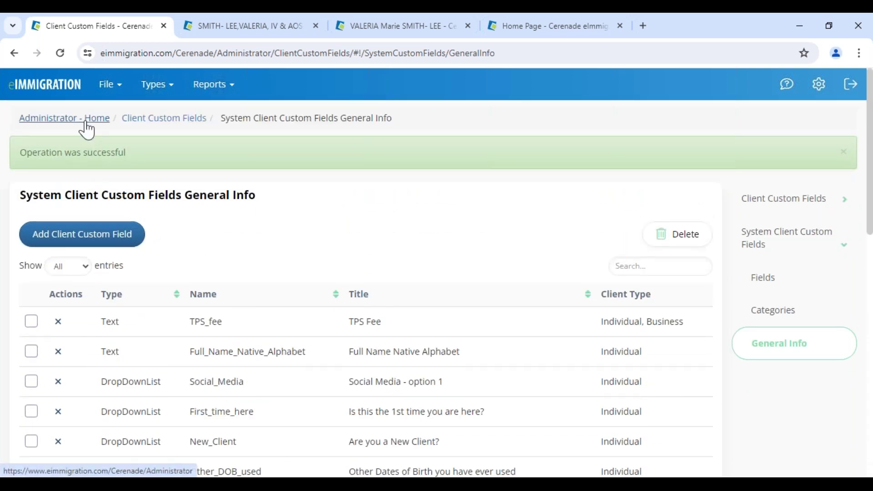
- Open the client custom field categories and look through the list, starting with Permanent Resident Card Info
click(792, 217)
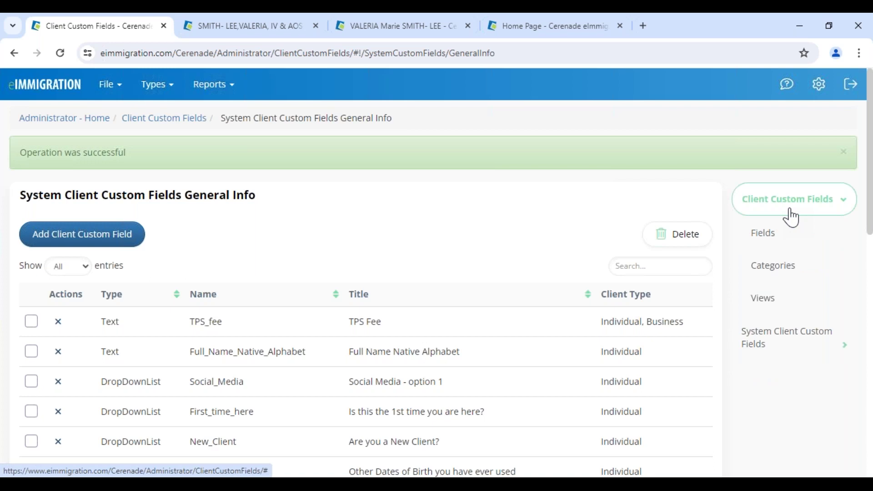
click(770, 268)
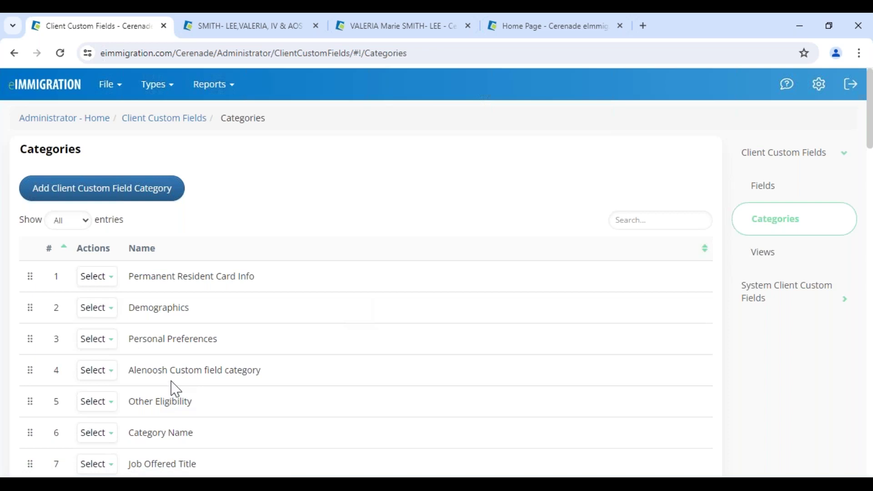
drag(144, 276, 259, 284)
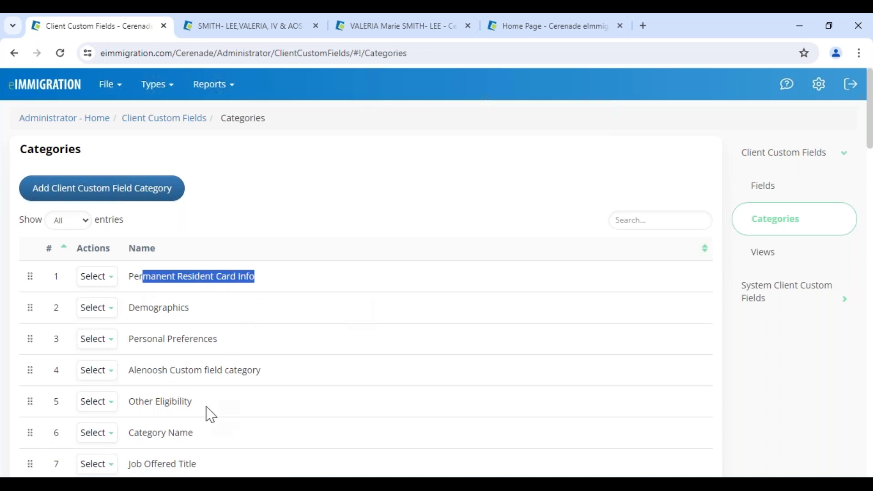
scroll(203, 415, down, 6)
scroll(165, 413, down, 6)
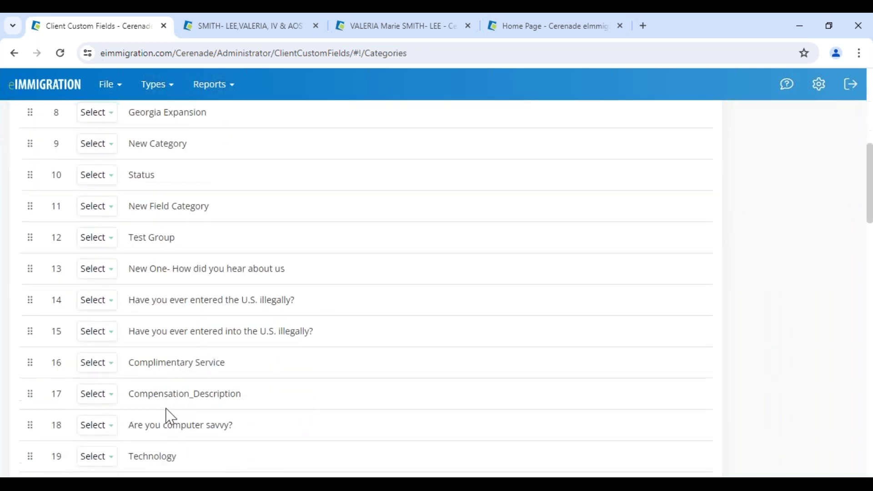
scroll(532, 367, up, 8)
scroll(532, 367, up, 3)
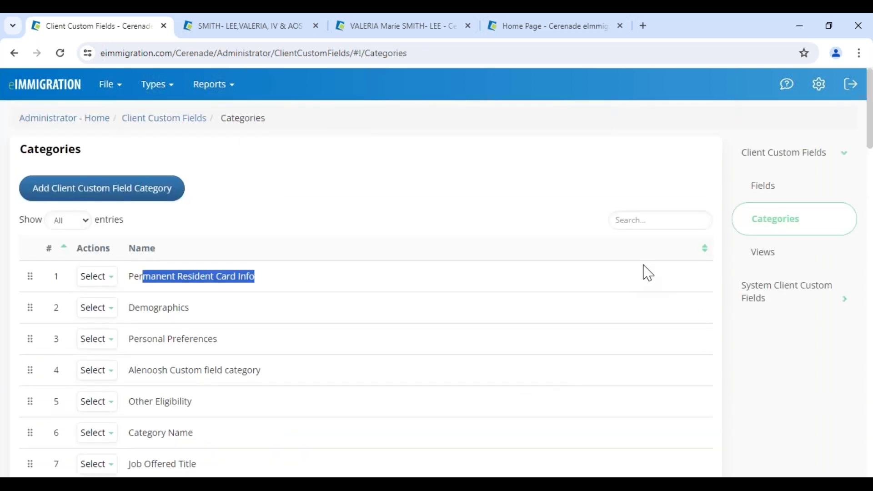
- Edit the Permanent Resident Card Info category, add the Green_card_number and Greencard custom fields, and save it
click(95, 277)
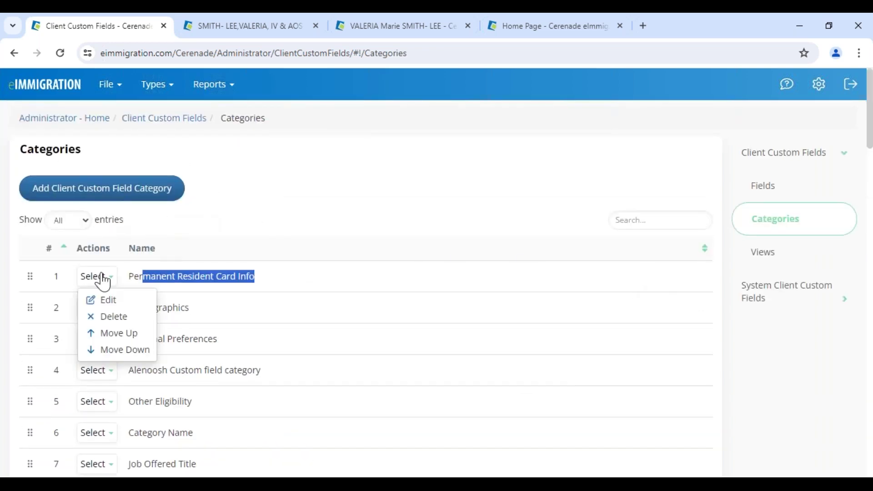
click(106, 300)
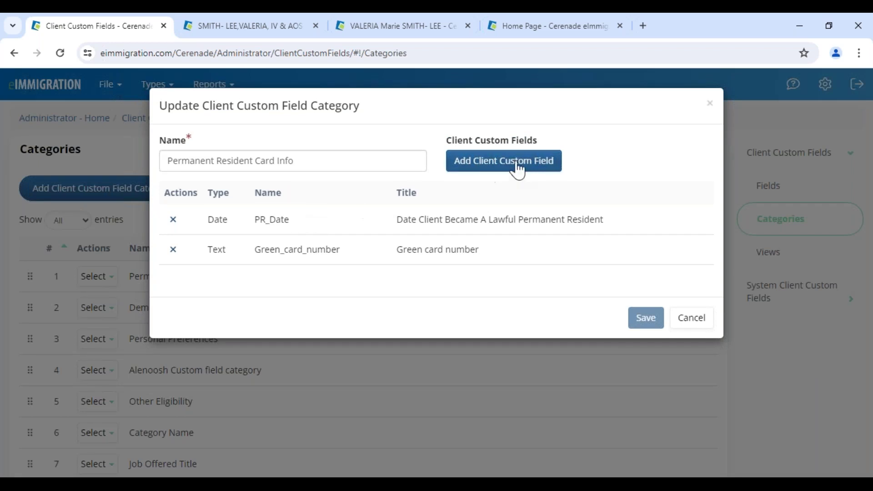
click(498, 167)
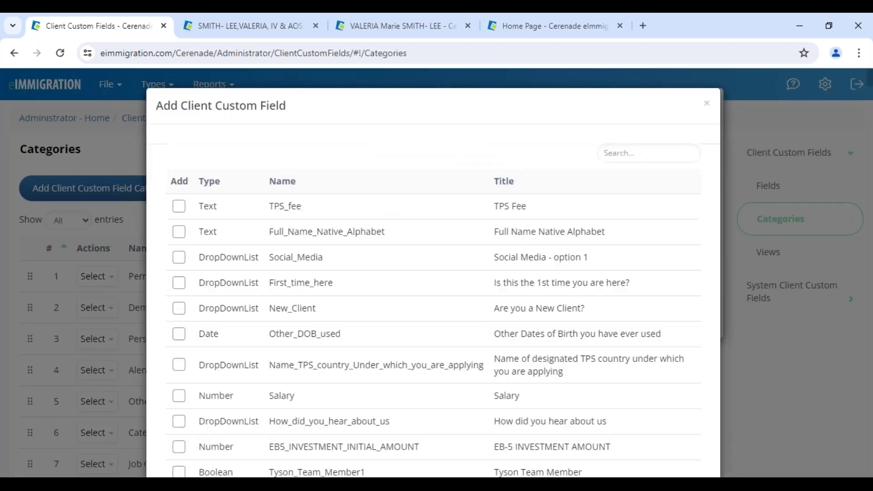
click(643, 157)
text(green)
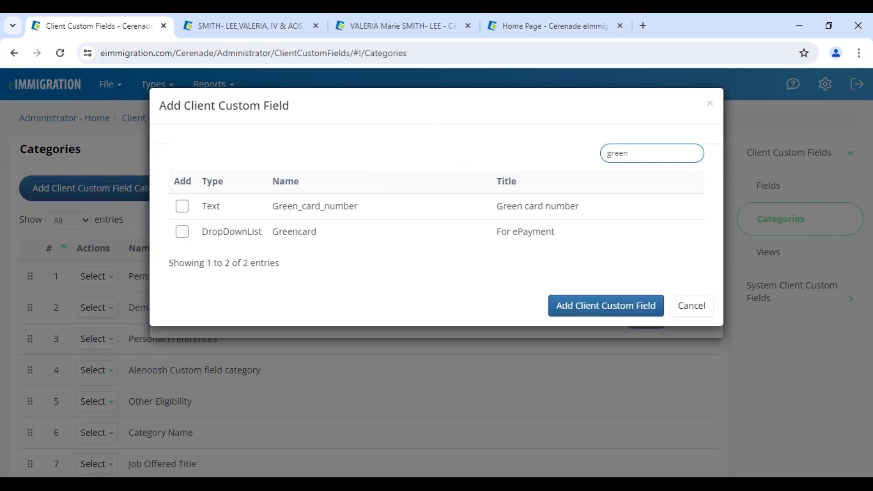
click(182, 232)
click(182, 207)
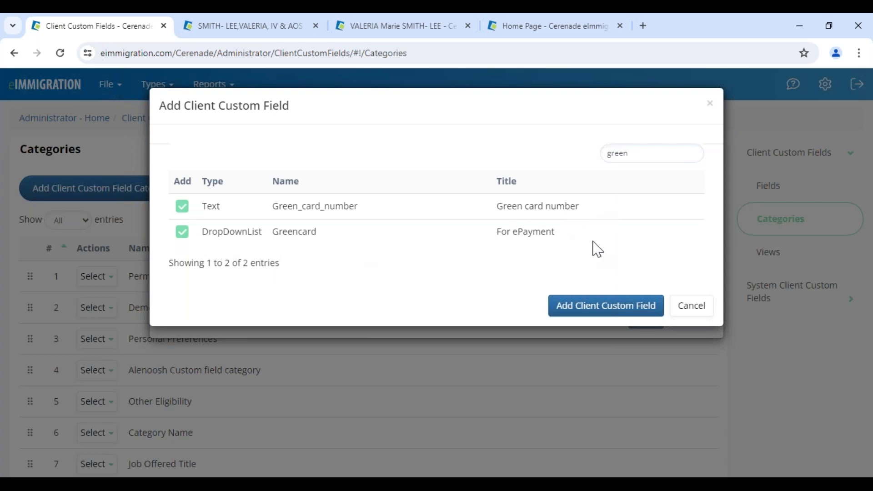
click(596, 306)
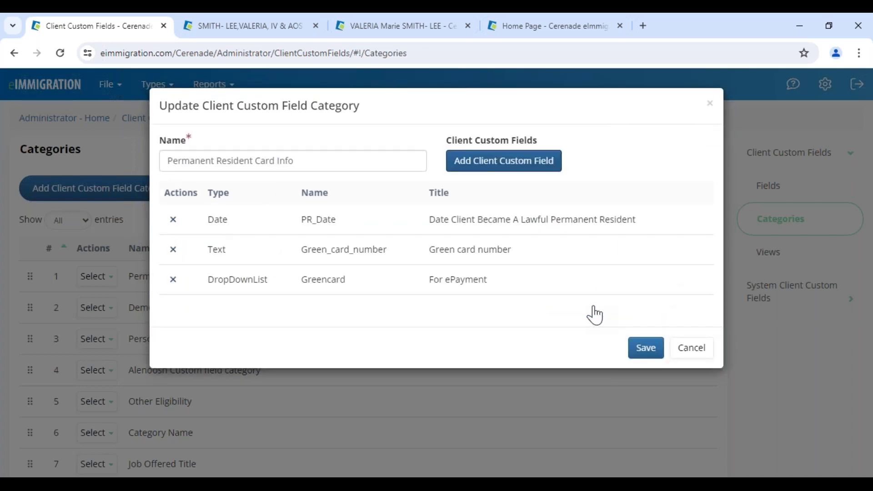
click(644, 349)
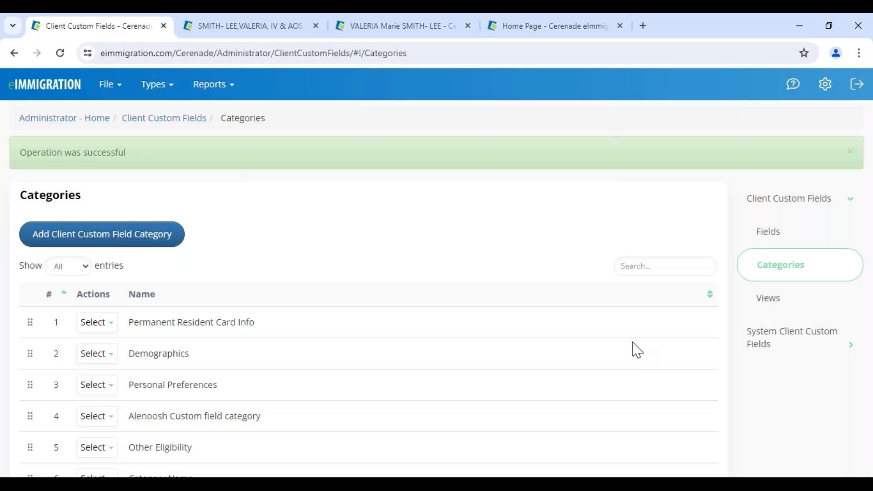
- Refresh the client's record and examine the Permanent Resident Card Info custom fields in the IMMIGRATION CLIENTS ONLY view
click(396, 26)
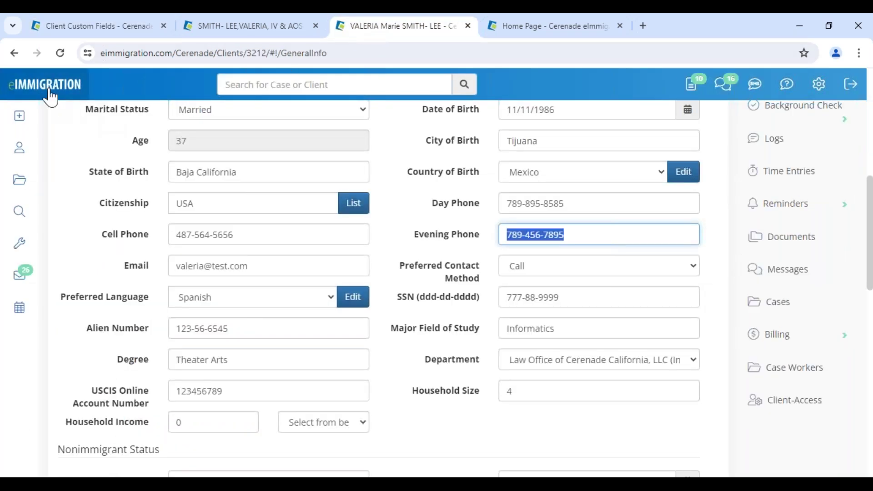
click(64, 54)
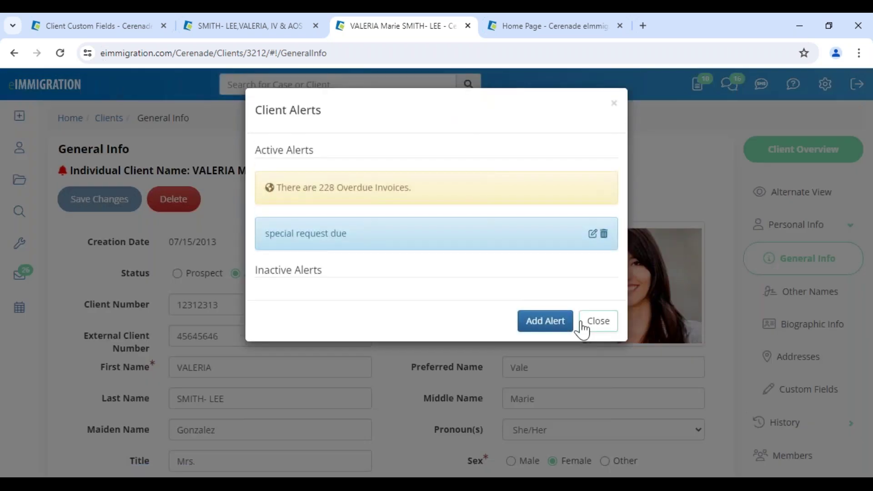
click(613, 326)
click(783, 390)
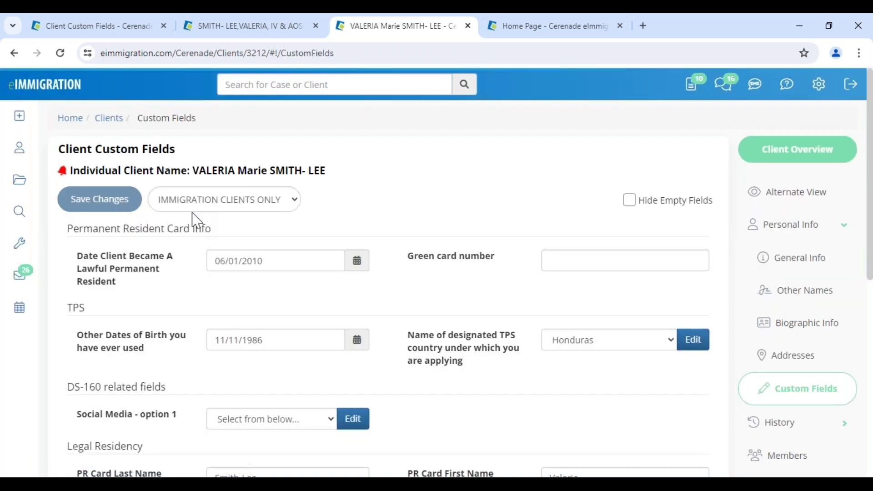
click(205, 199)
click(193, 233)
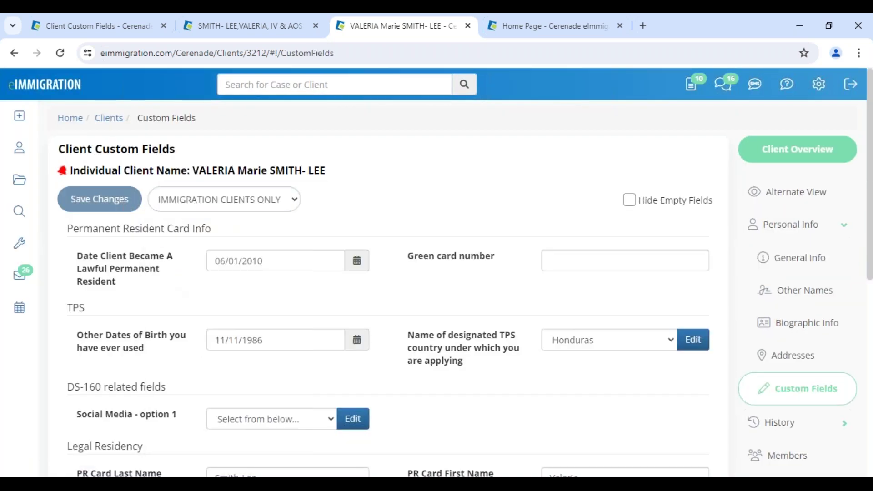
click(59, 54)
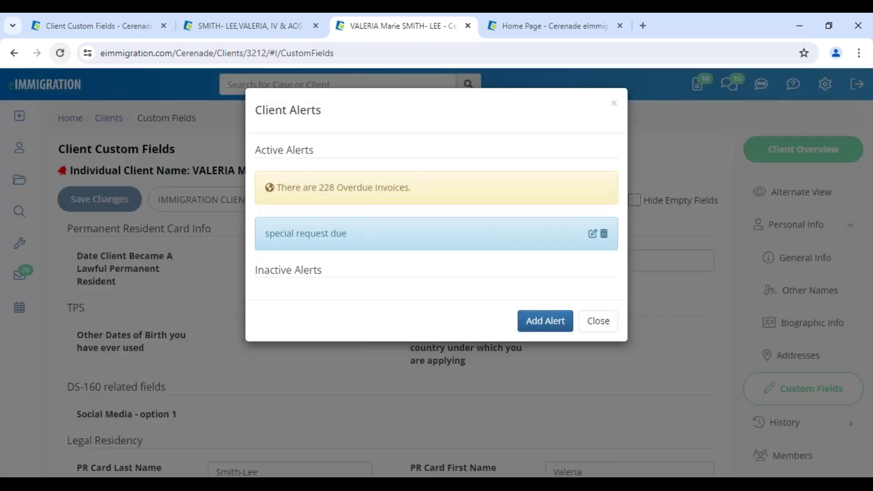
click(600, 322)
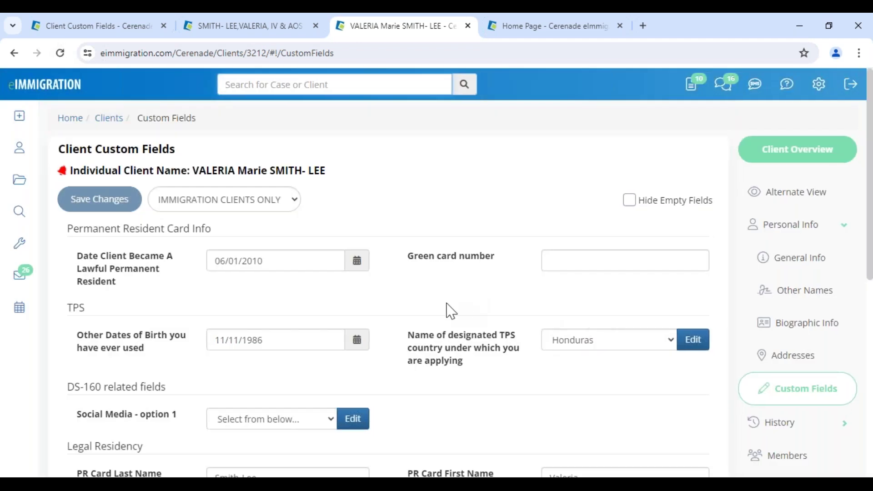
drag(414, 257, 493, 263)
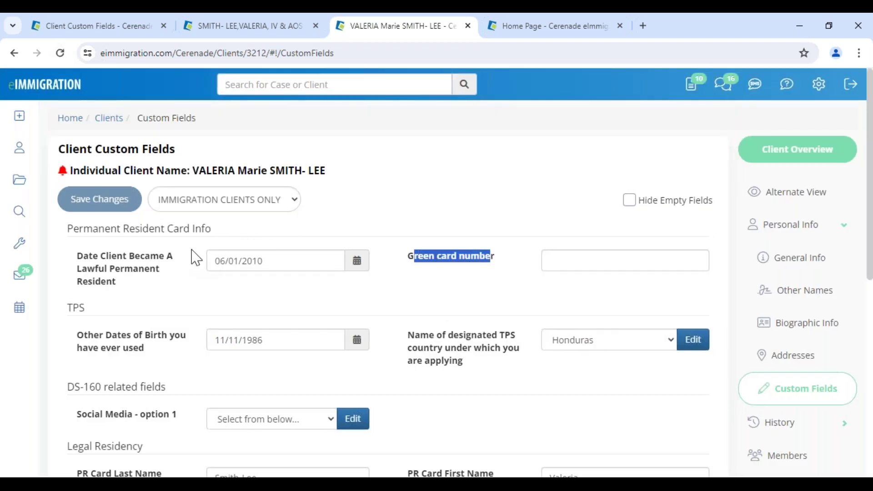
- Review the client custom field views in the administrator setup, and return to the administrator home page
click(115, 27)
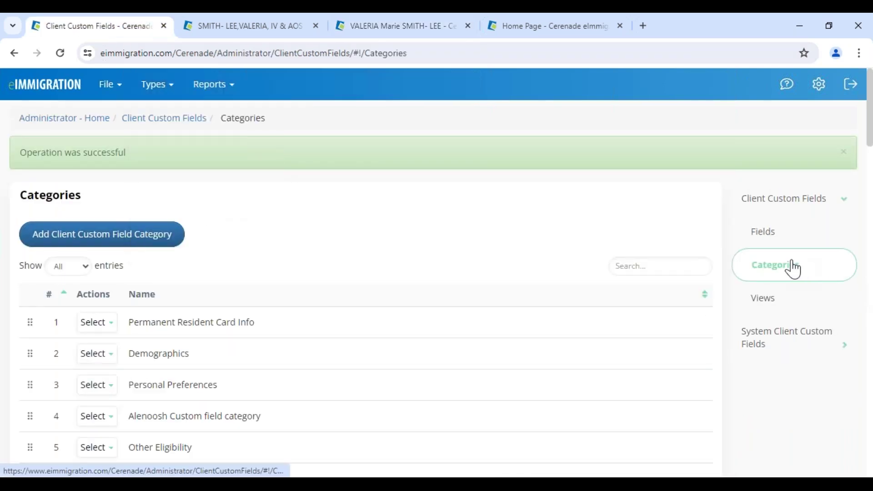
click(785, 296)
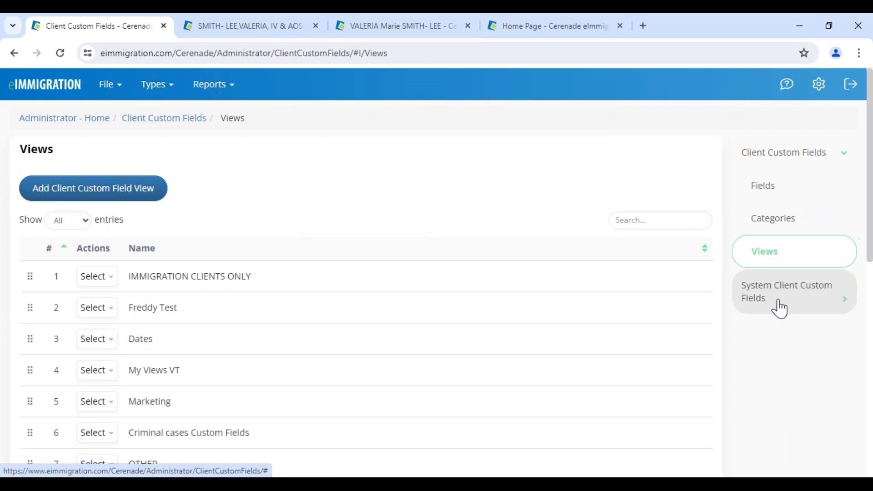
click(33, 119)
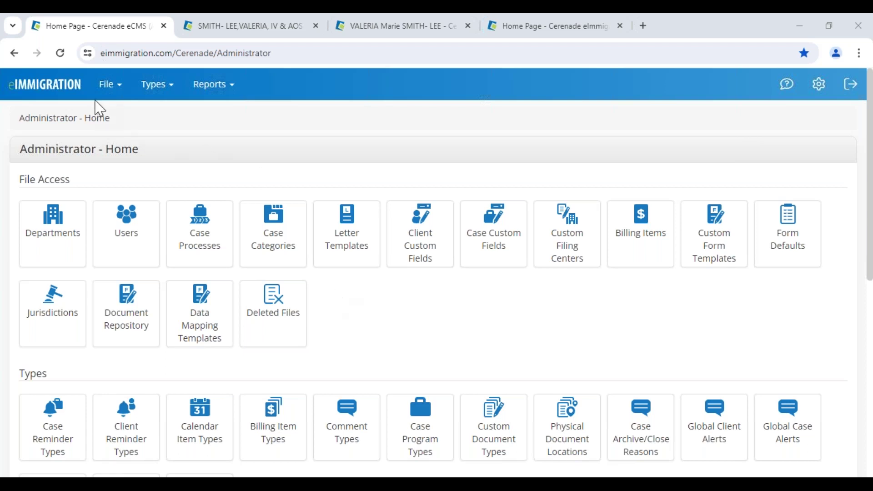
- Start a new form custom data population and search the system forms for the name 400
click(109, 85)
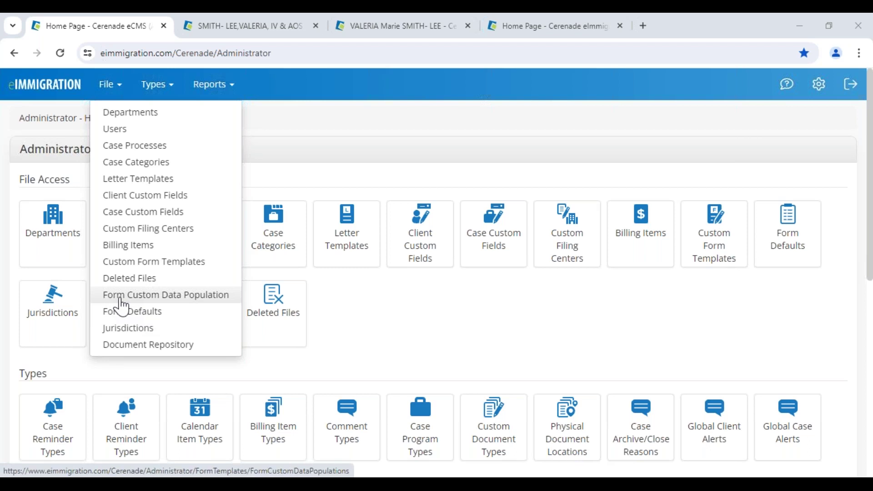
click(214, 301)
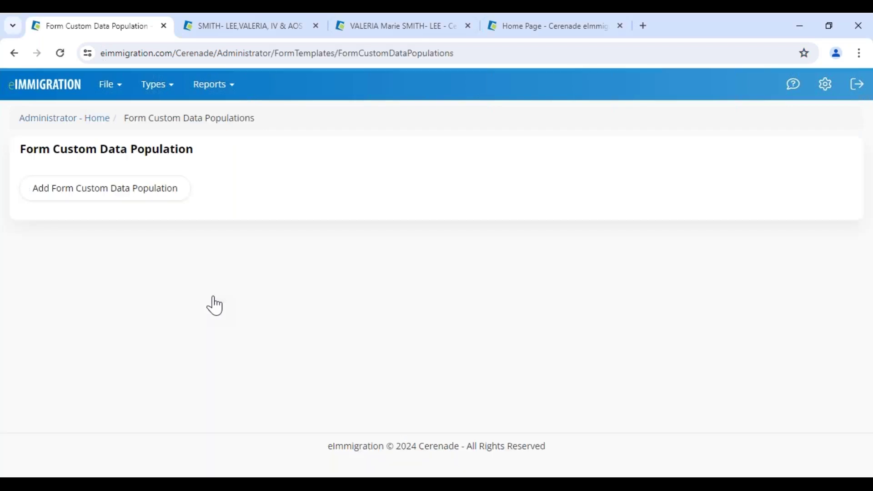
click(122, 193)
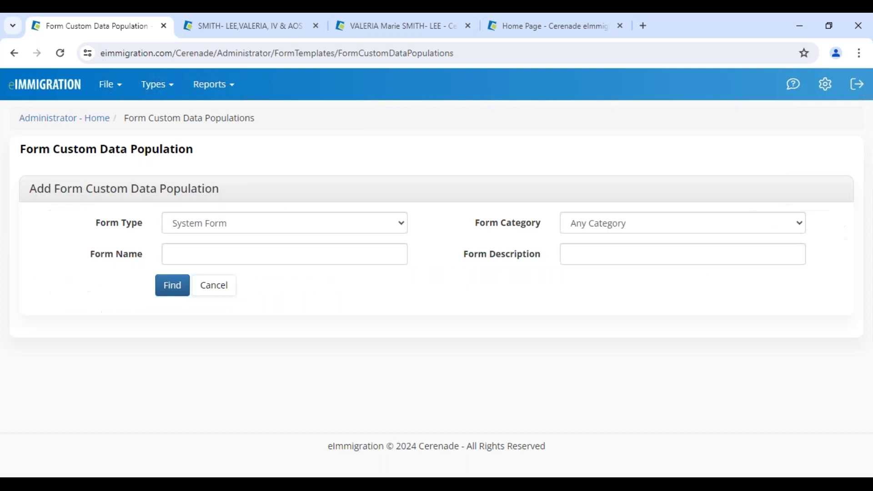
click(194, 252)
text(400)
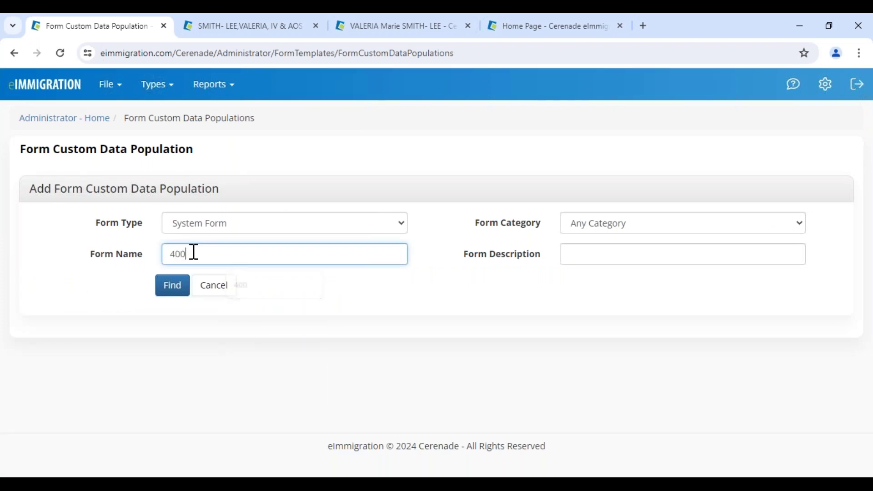
click(172, 287)
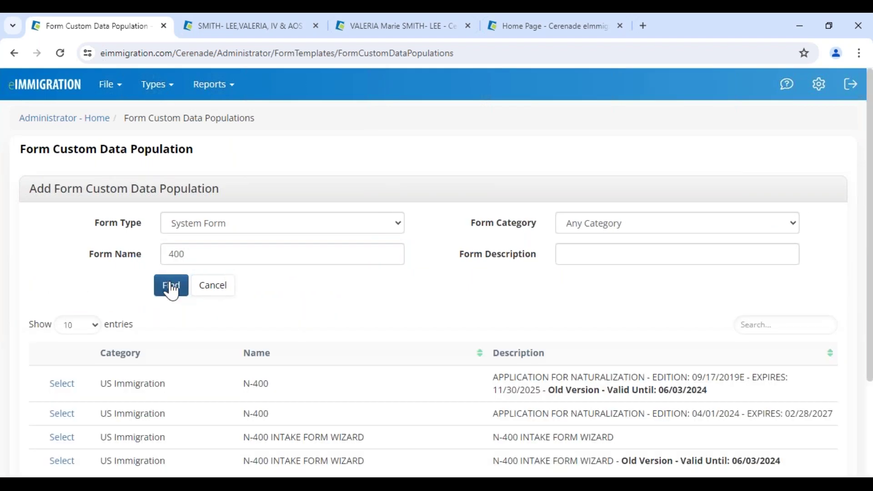
- Compare the N-400 versions and open the 04/01/2024 edition of the Application for Naturalization
drag(478, 398, 743, 402)
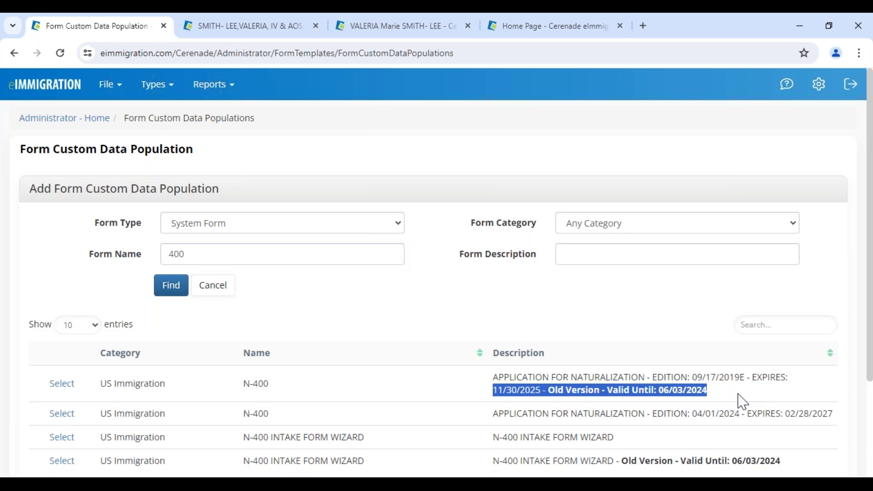
scroll(273, 378, down, 1)
drag(239, 355, 272, 356)
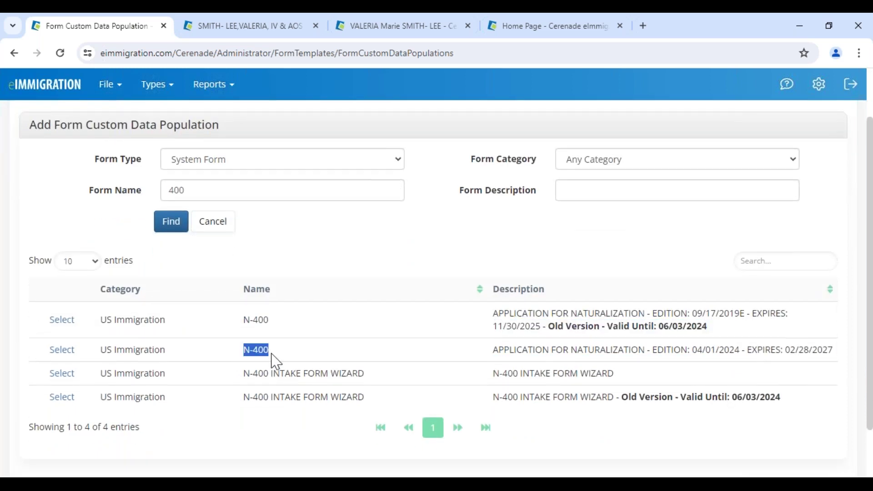
click(471, 354)
drag(482, 328, 733, 344)
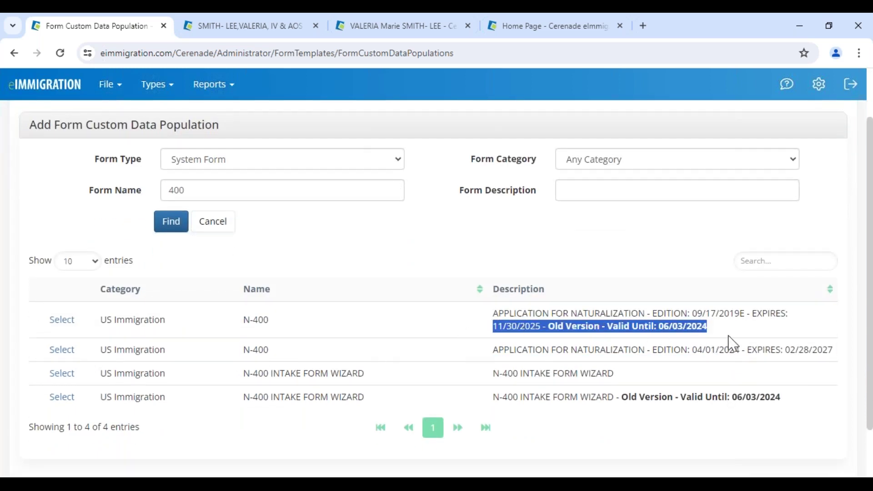
click(248, 351)
drag(241, 351, 298, 357)
click(64, 350)
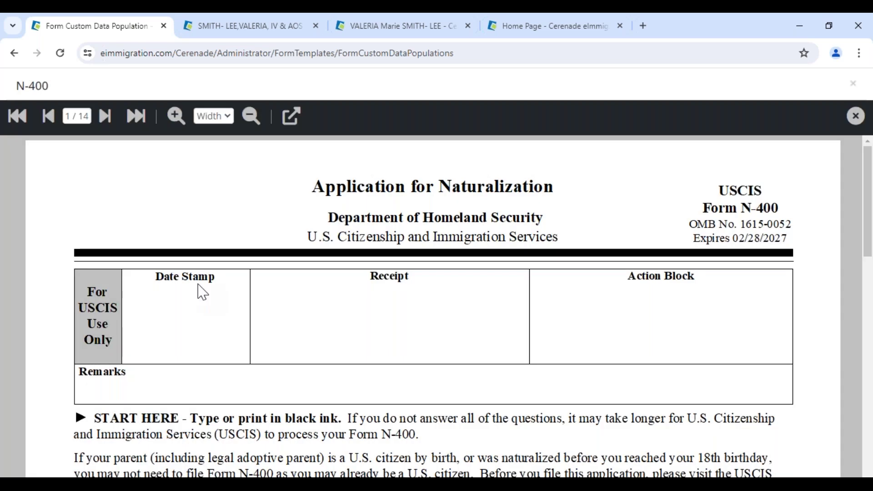
- Go to page 2 of the N-400 and select the lawful permanent resident date field in item 7
scroll(202, 291, down, 15)
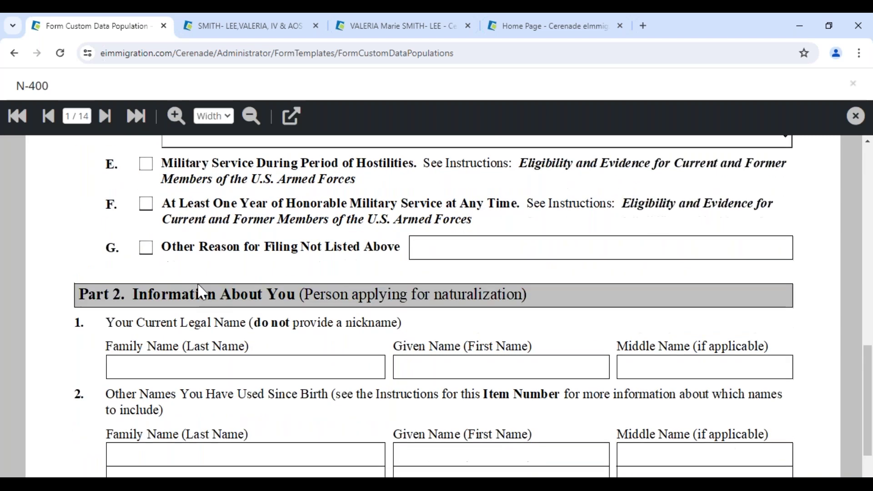
scroll(202, 292, down, 3)
click(105, 117)
scroll(200, 318, down, 5)
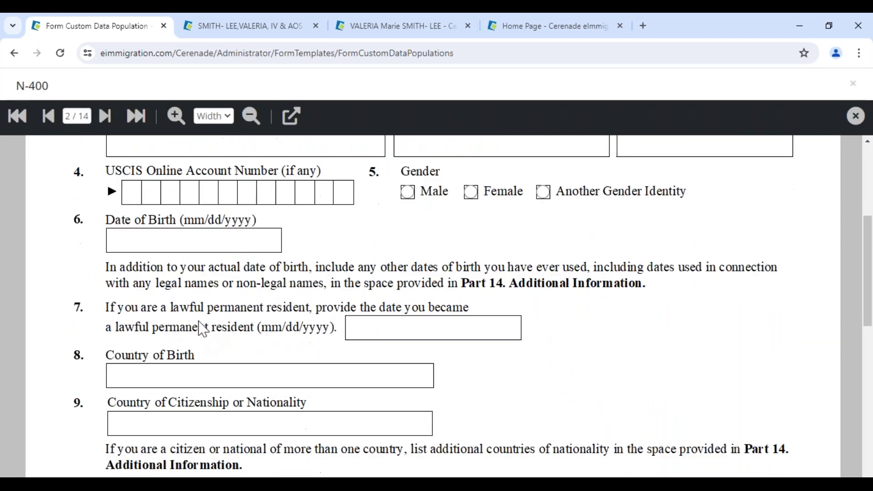
scroll(202, 330, down, 1)
click(426, 293)
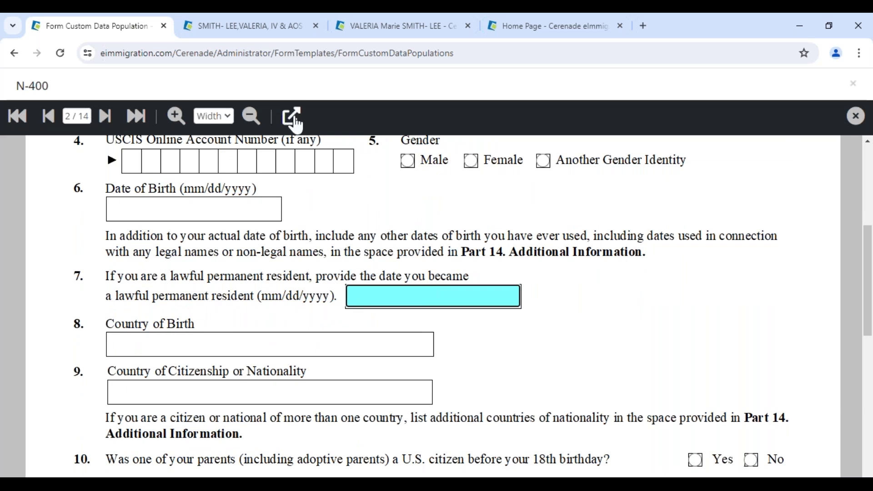
- Switch to the client's custom fields and examine the Date Client Became A Lawful Permanent Resident field
click(401, 26)
drag(78, 257, 142, 292)
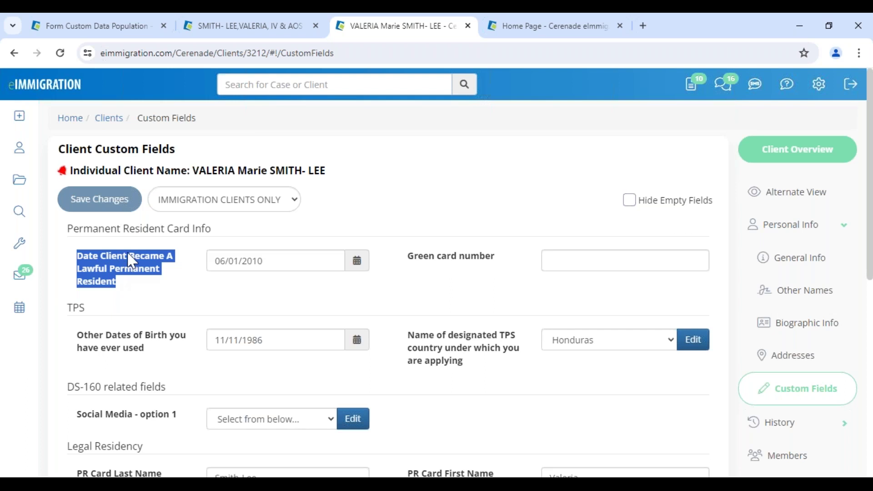
- Open the Administrative Tools in a separate browser tab from the client's custom fields page
click(133, 28)
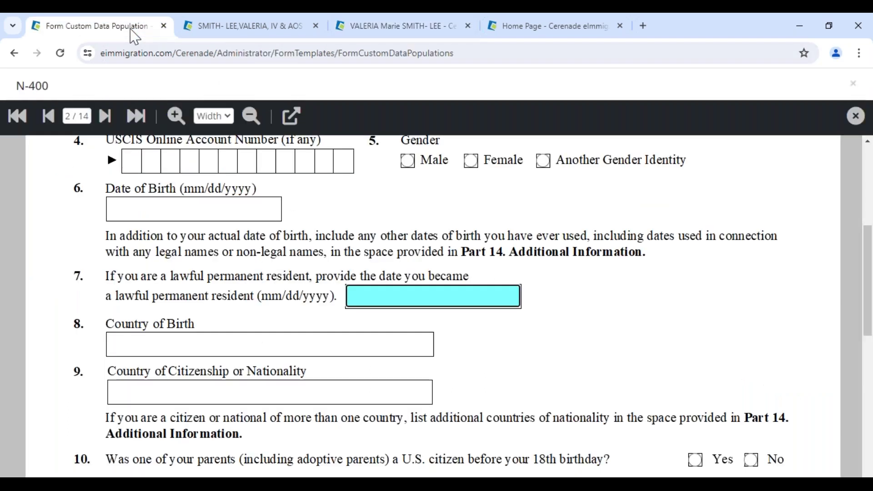
click(381, 26)
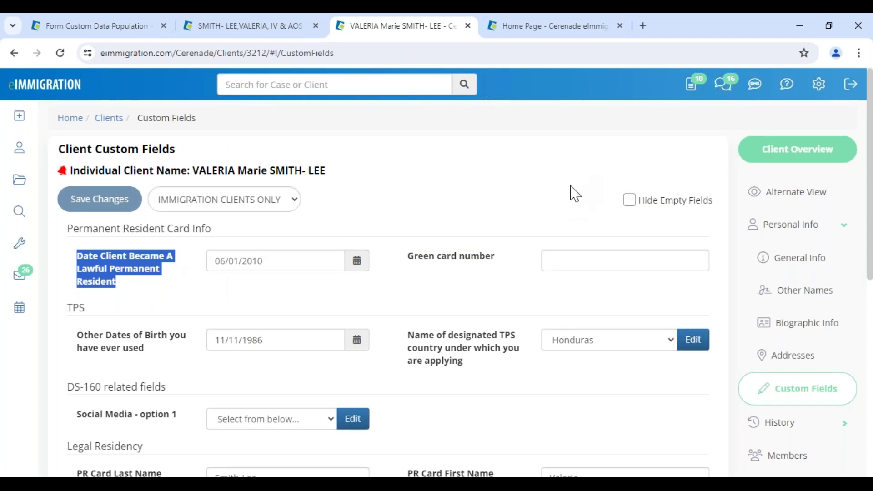
click(788, 87)
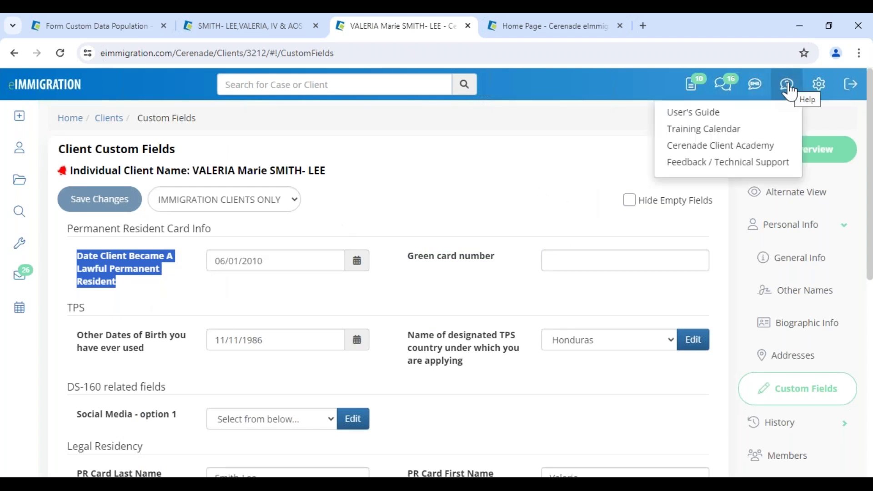
click(822, 96)
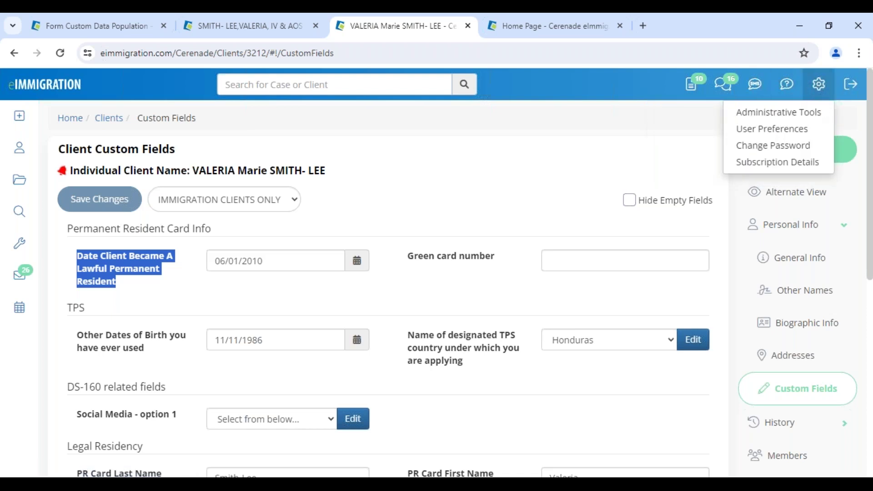
right_click(814, 113)
click(768, 129)
drag(511, 25, 253, 43)
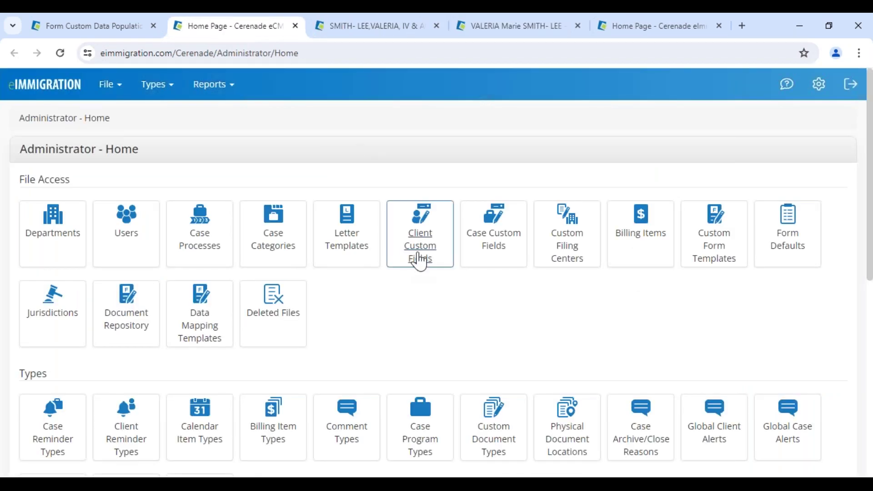
- Search the client custom fields for Date Client Became A Lawful Permanent Resident and identify the field's internal name
click(414, 235)
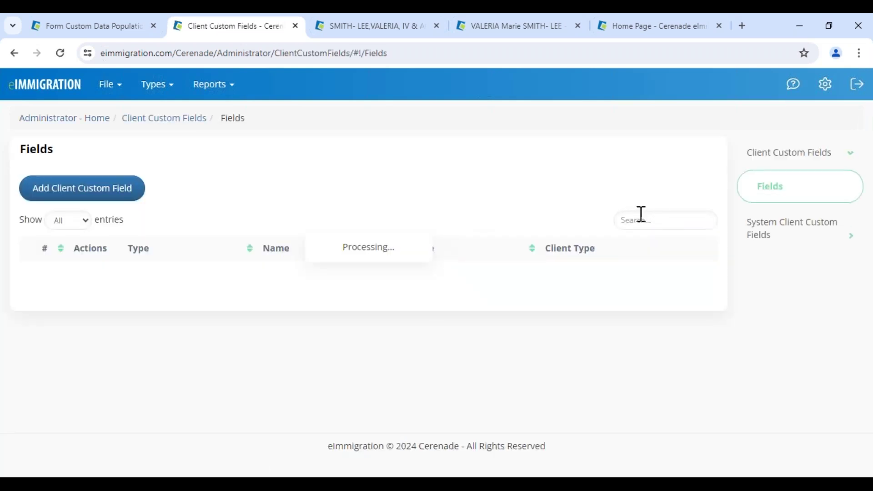
click(655, 222)
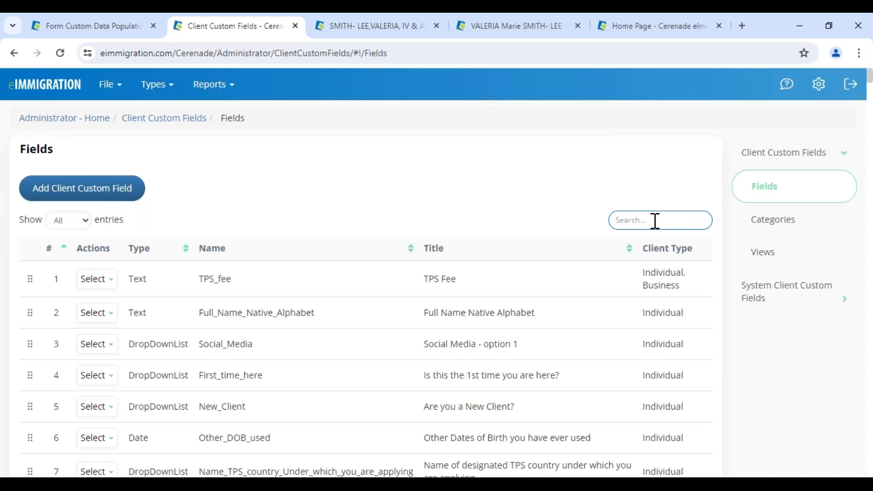
text(Lawful Permanent Resident)
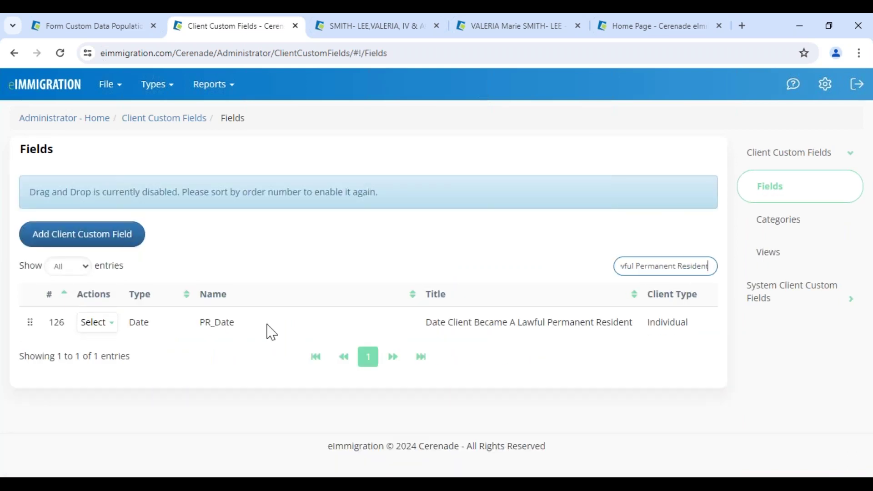
drag(199, 322, 235, 322)
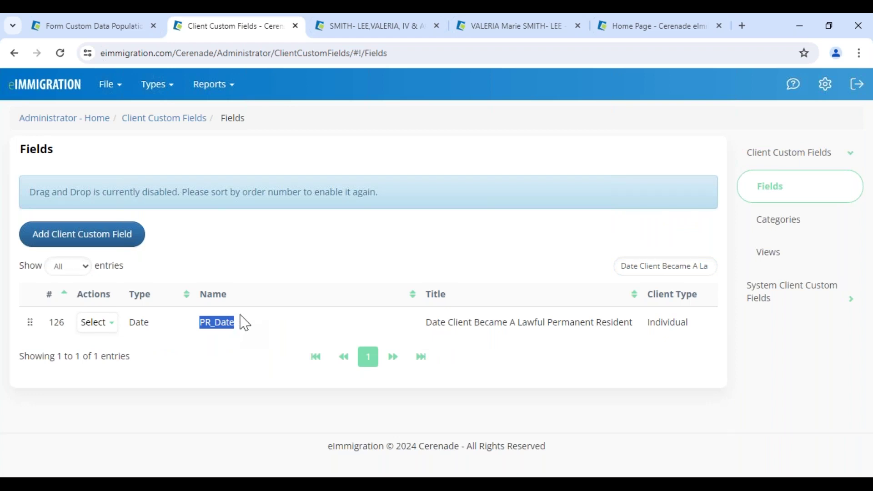
- Go back to the open N-400 and close it to return to the form custom data population list
click(106, 27)
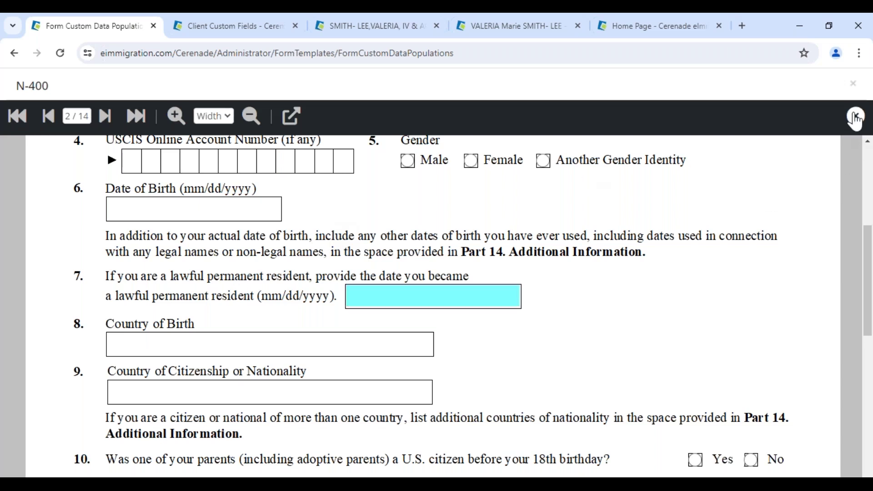
click(855, 117)
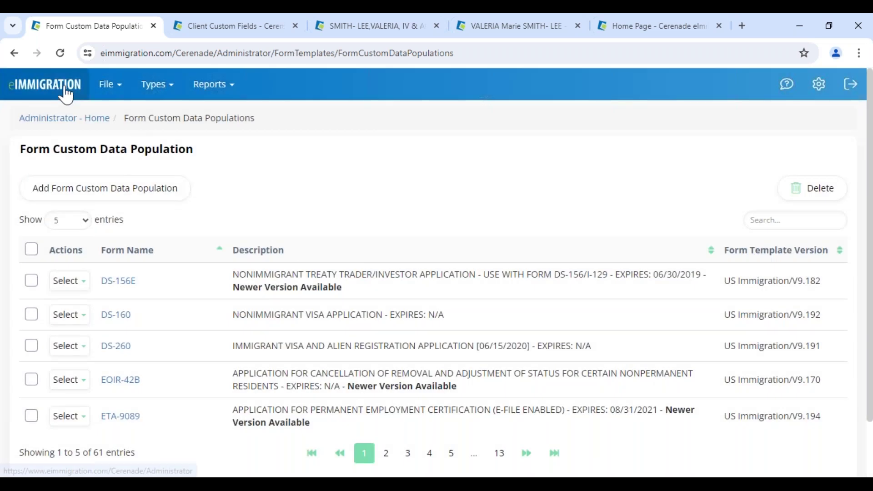
click(110, 84)
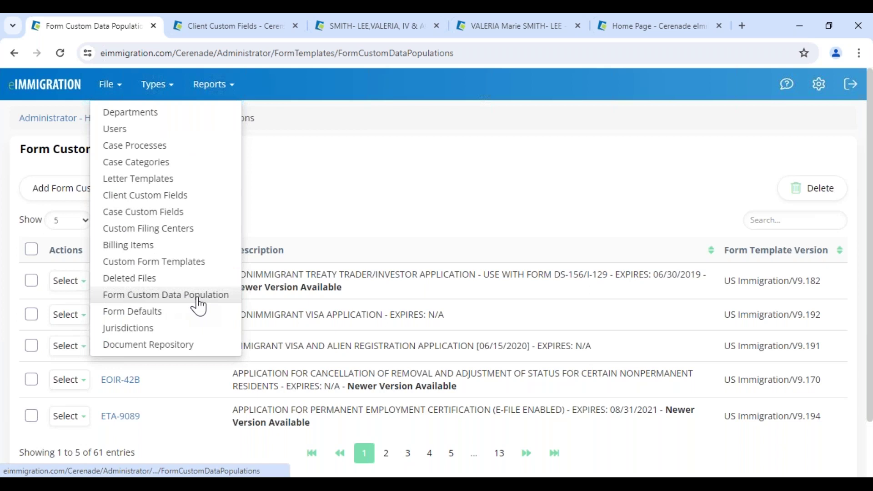
click(298, 224)
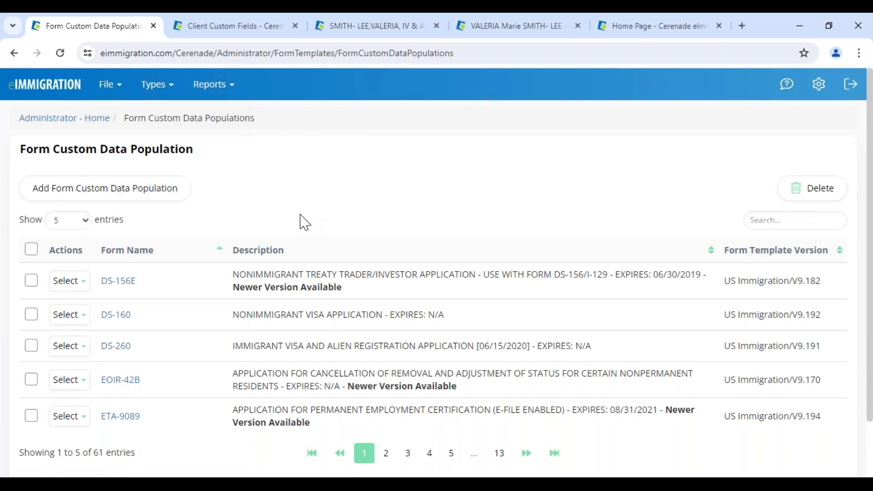
- Check the date entered in the client's Date Client Became A Lawful Permanent Resident custom field
click(536, 30)
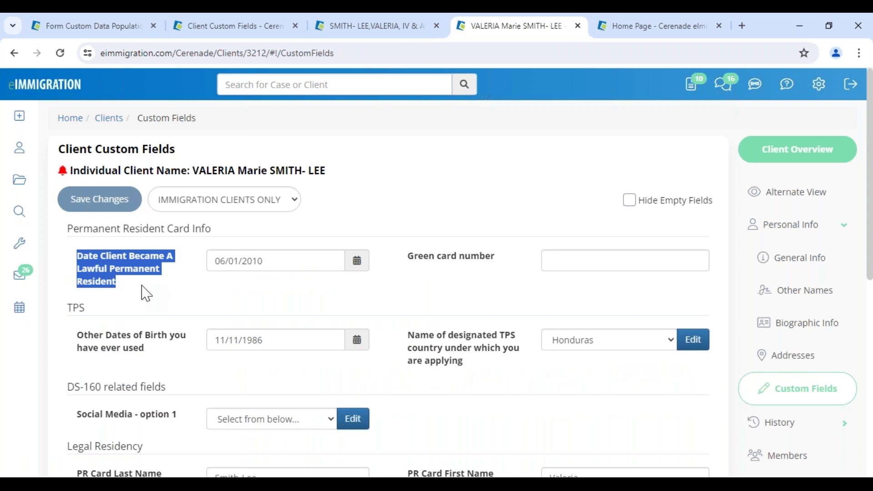
click(122, 32)
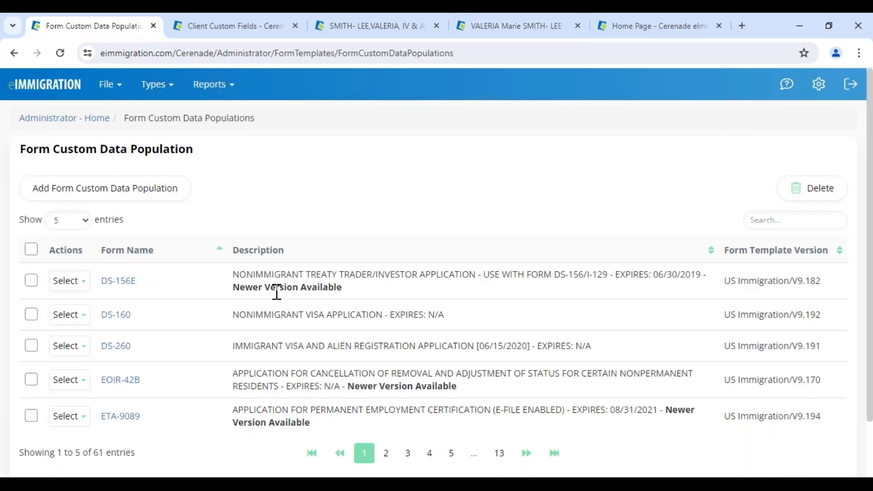
click(503, 25)
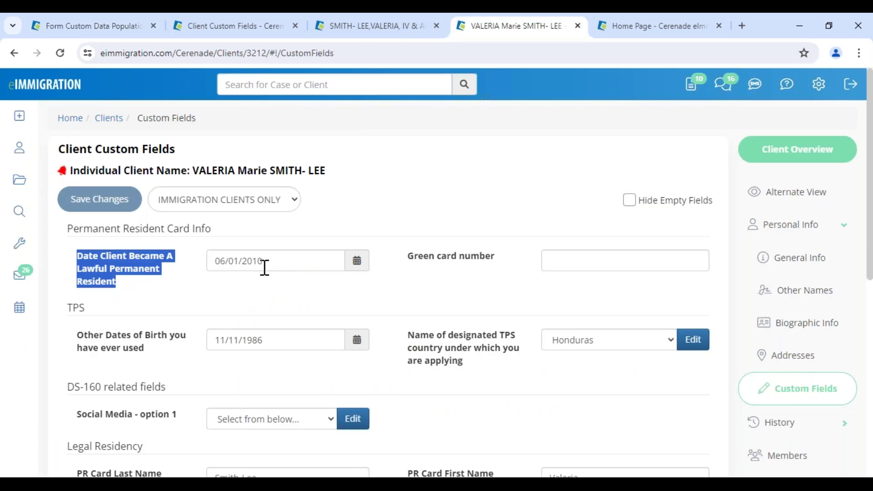
click(272, 261)
drag(272, 262, 187, 269)
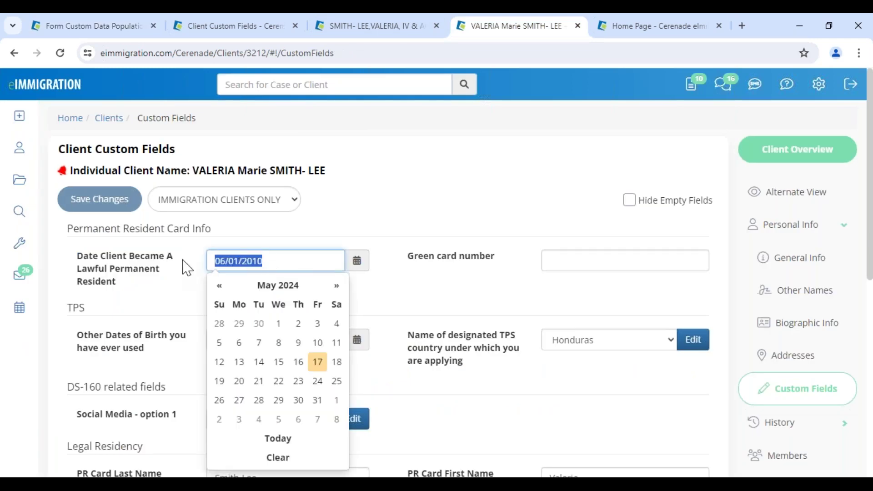
- Add a new form custom data population and search the system forms for the name 400
click(95, 27)
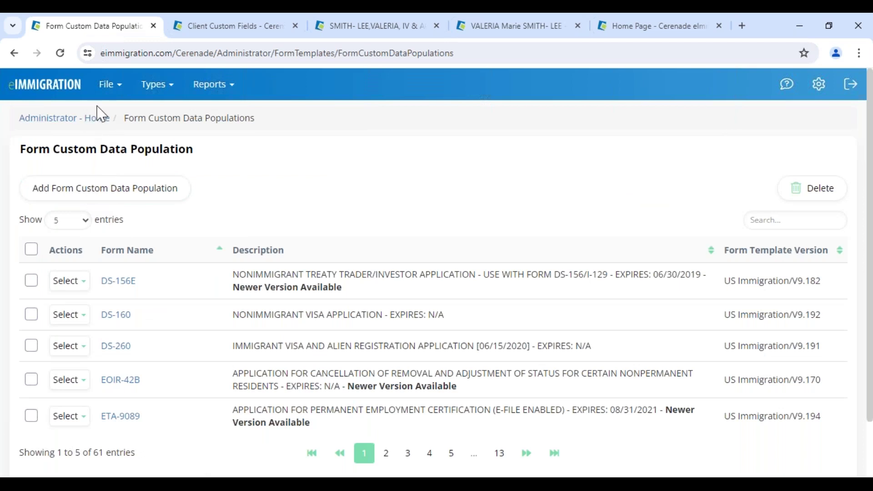
click(109, 85)
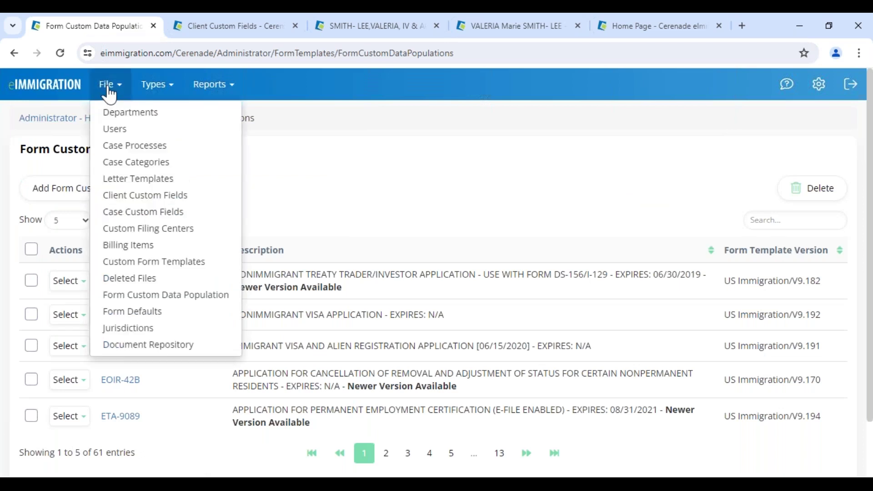
click(187, 296)
click(66, 193)
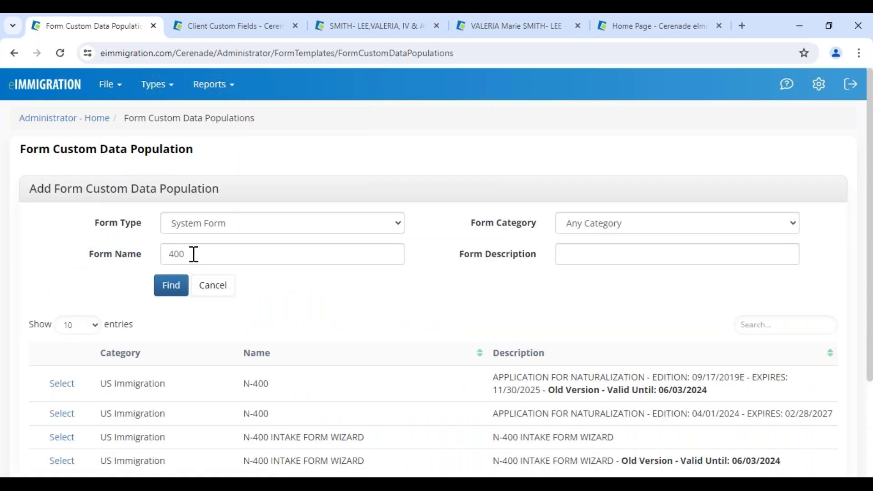
click(180, 286)
- Select the N-400 Application for Naturalization, edition 04/01/2024, from the matching forms
scroll(234, 346, down, 1)
drag(232, 346, 312, 360)
drag(537, 349, 736, 369)
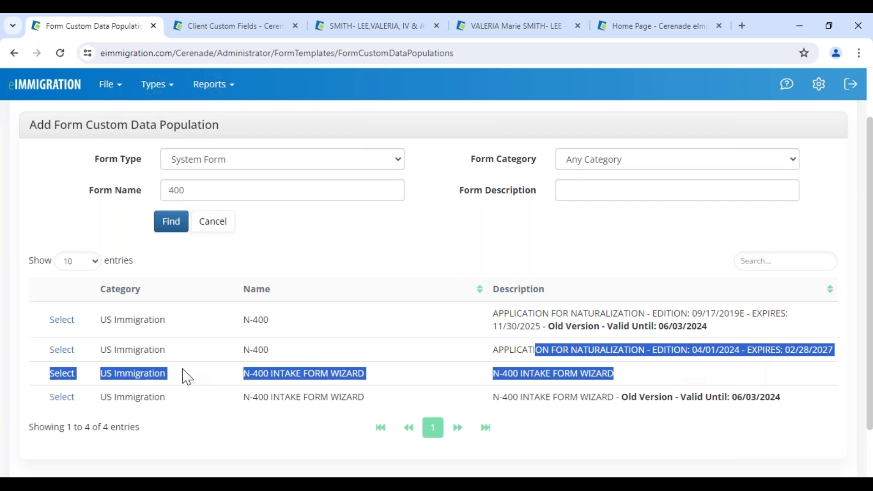
click(61, 350)
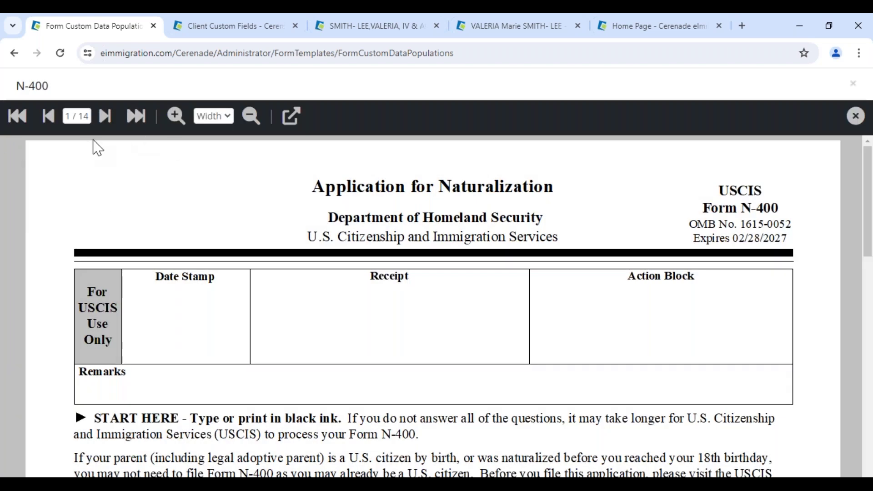
- Map the item 7 lawful permanent resident date on page 2 to the client custom field PR_Date with form region Alien, and close the form
scroll(318, 249, down, 2)
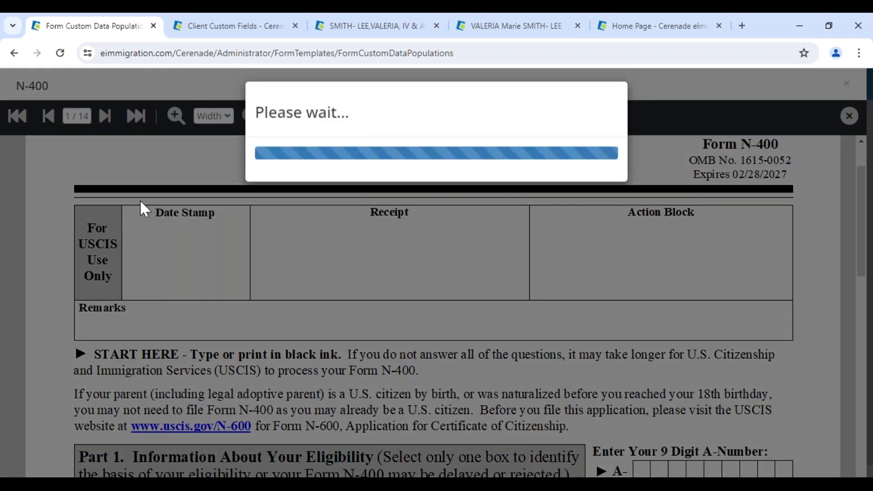
scroll(165, 305, down, 5)
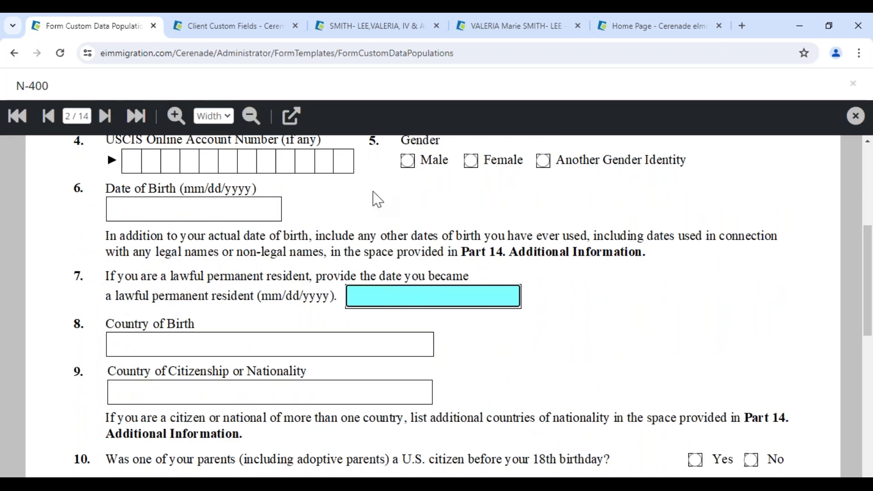
click(291, 116)
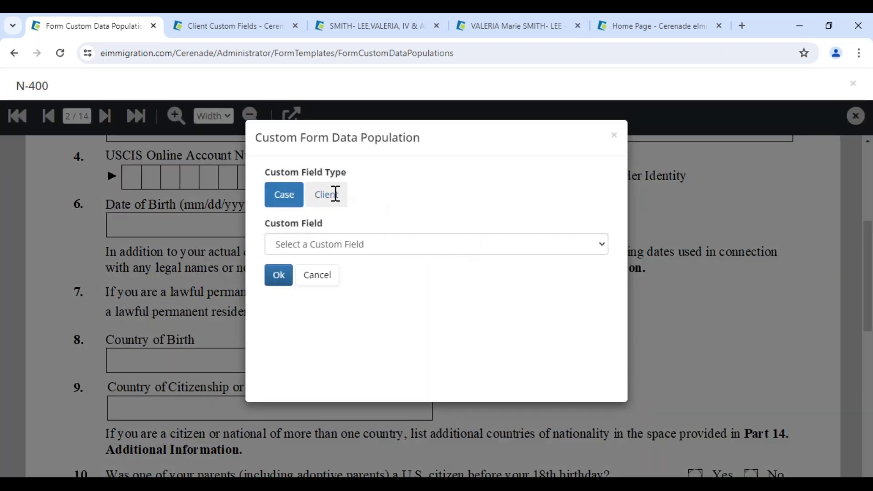
click(335, 195)
click(337, 251)
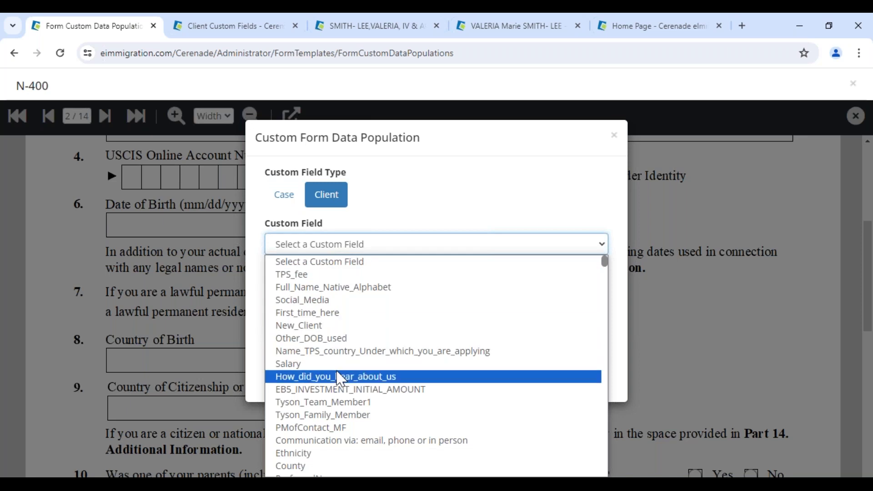
key(End)
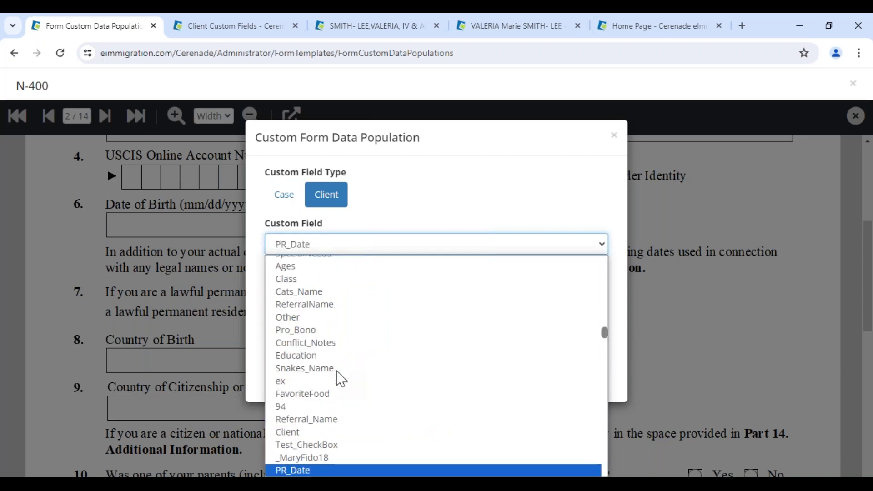
click(331, 469)
click(325, 297)
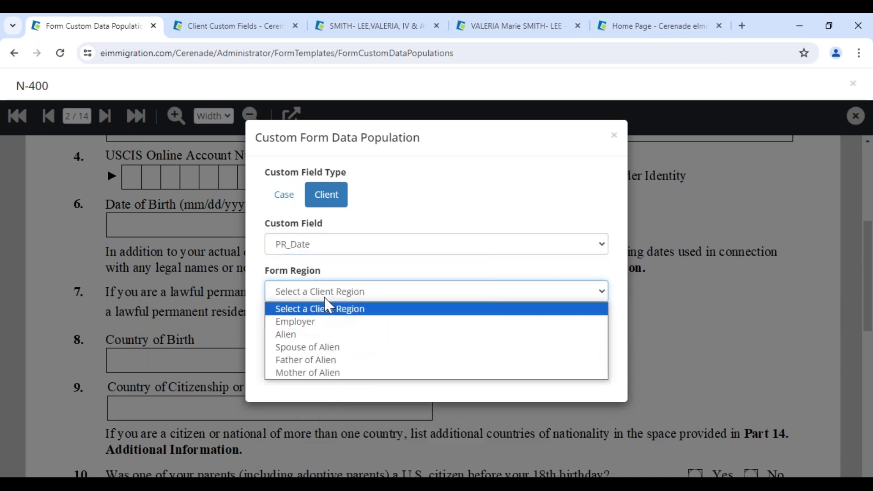
click(307, 340)
click(279, 322)
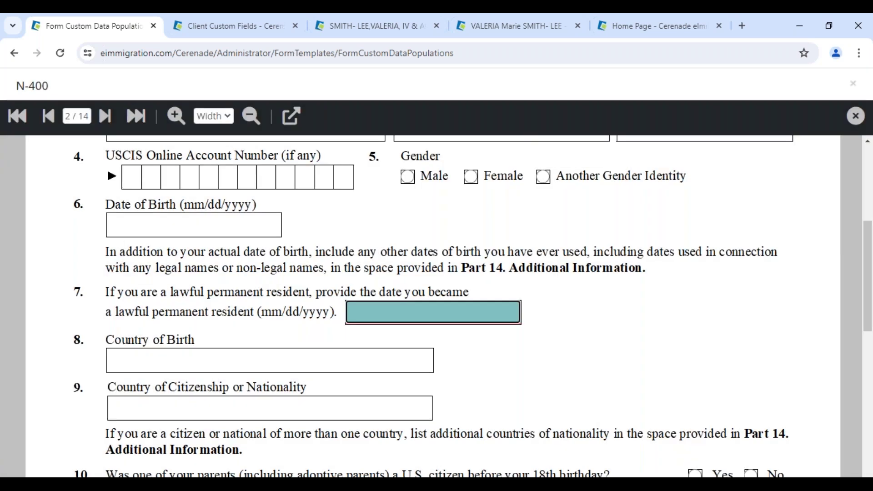
click(856, 116)
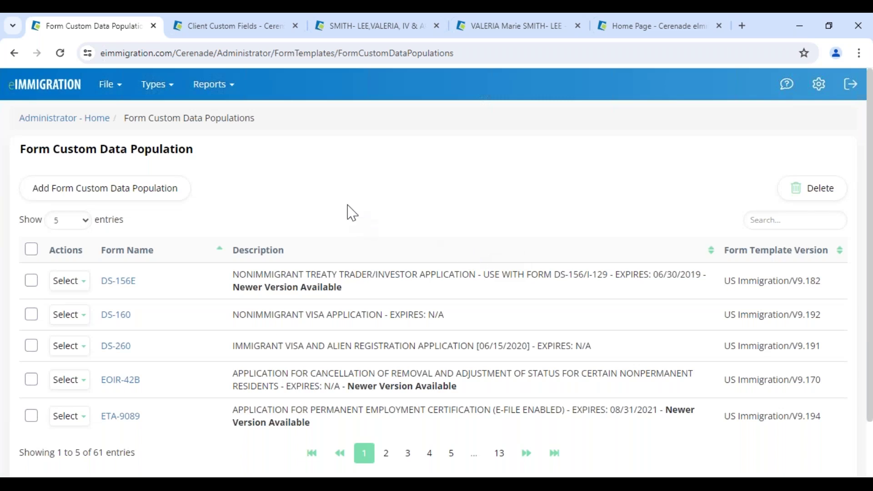
- Switch to the client's case forms, search for form 400, and add the N-400 to the case
click(400, 27)
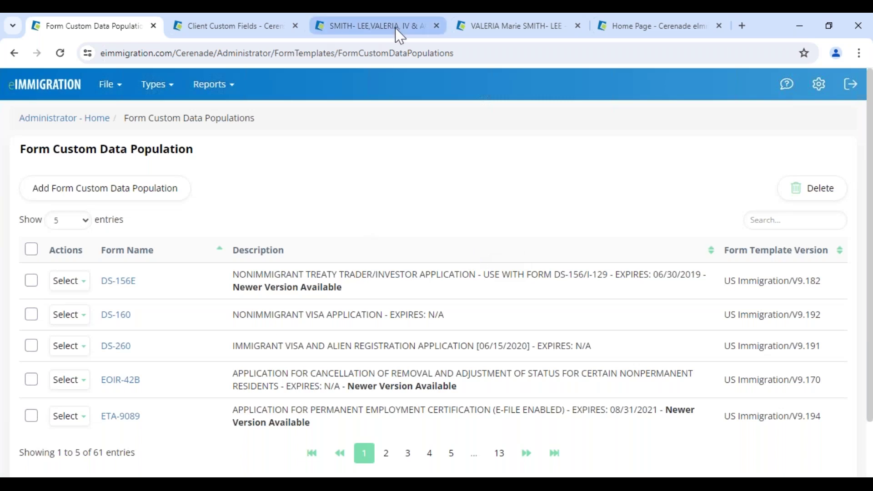
click(770, 226)
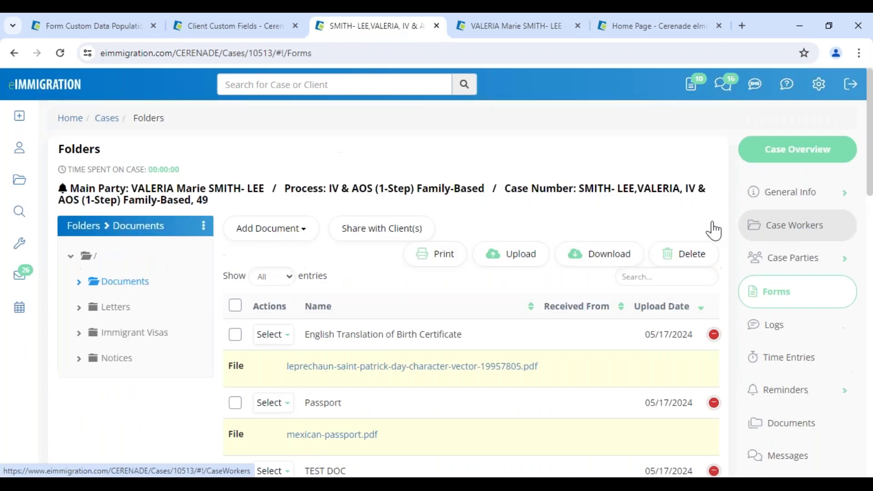
click(97, 290)
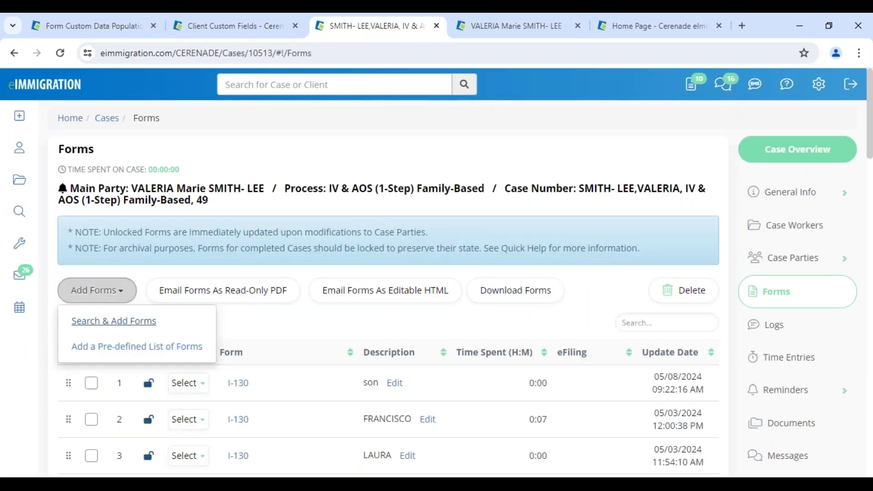
click(126, 318)
text(400)
click(182, 243)
click(177, 407)
scroll(590, 437, down, 2)
click(646, 444)
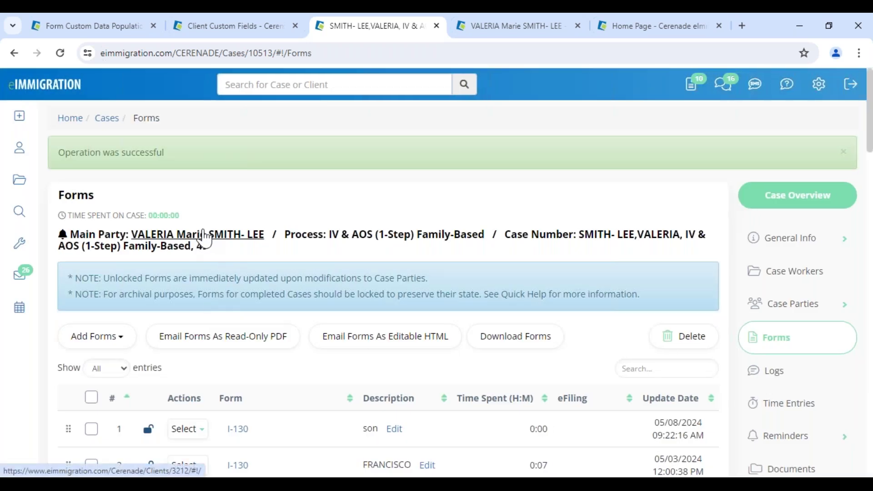
- Switch to the client's custom fields and review the Date Client Became A Lawful Permanent Resident value
click(476, 27)
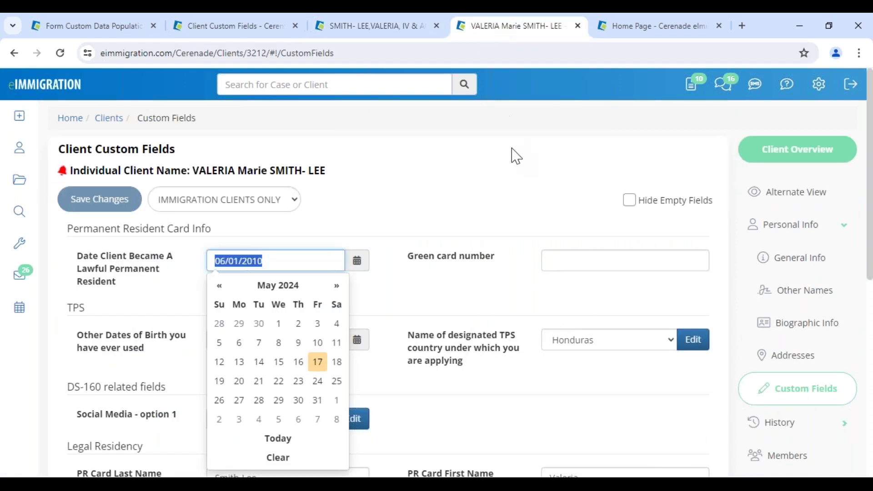
click(532, 200)
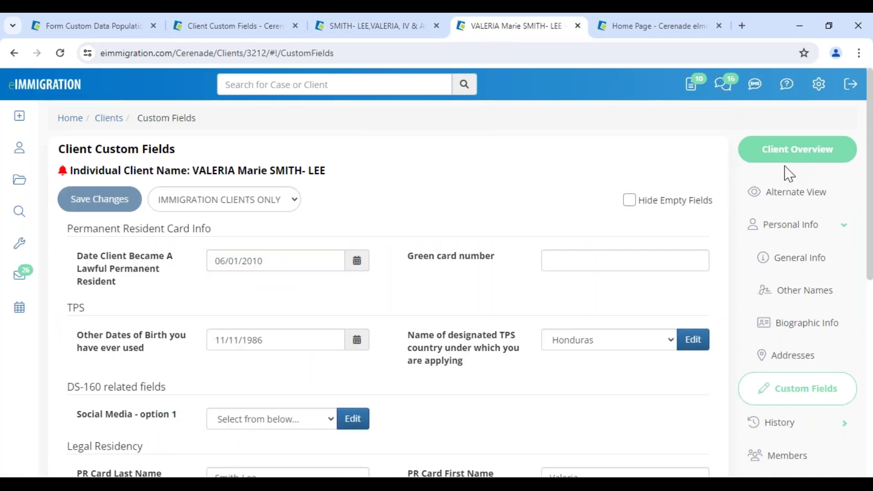
drag(285, 265, 210, 254)
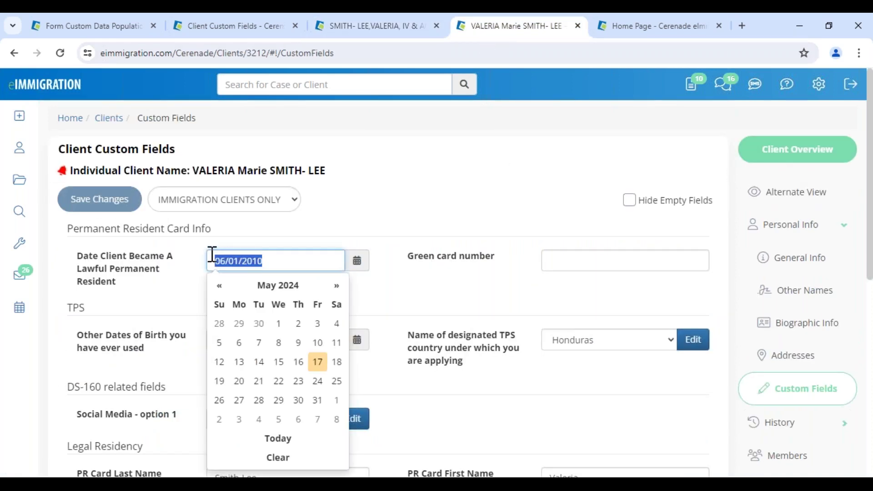
click(157, 297)
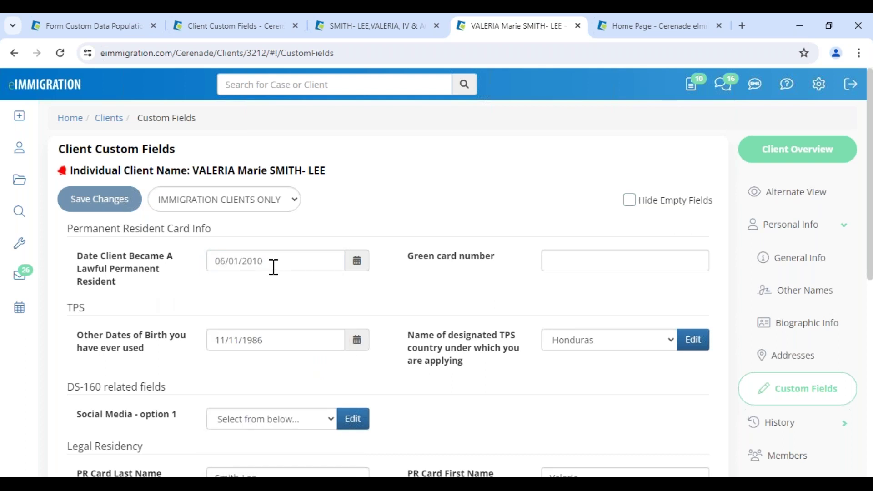
- Open the N-400 from the case's forms and go to the item 7 lawful permanent resident date on page 2
click(355, 31)
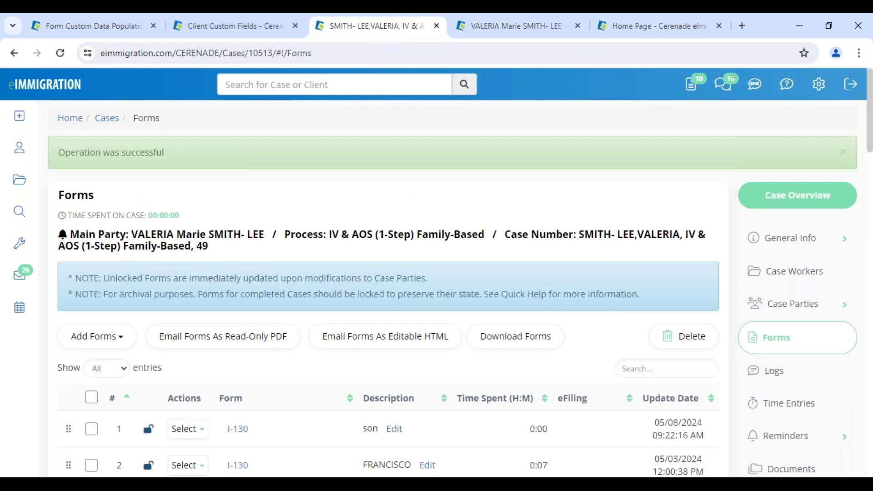
scroll(259, 400, down, 10)
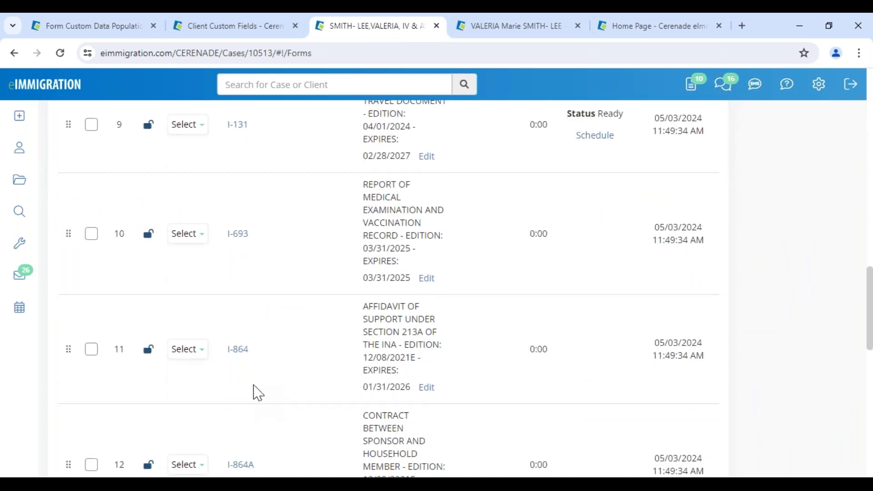
scroll(257, 391, down, 12)
click(241, 278)
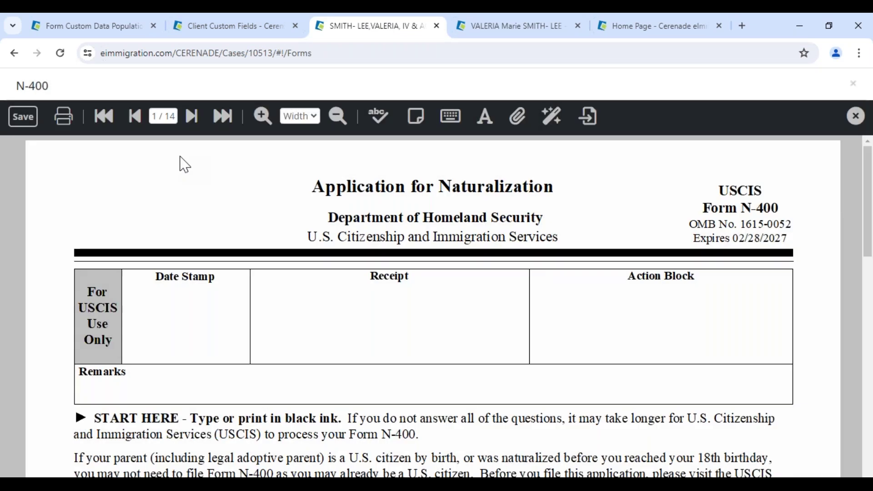
click(166, 117)
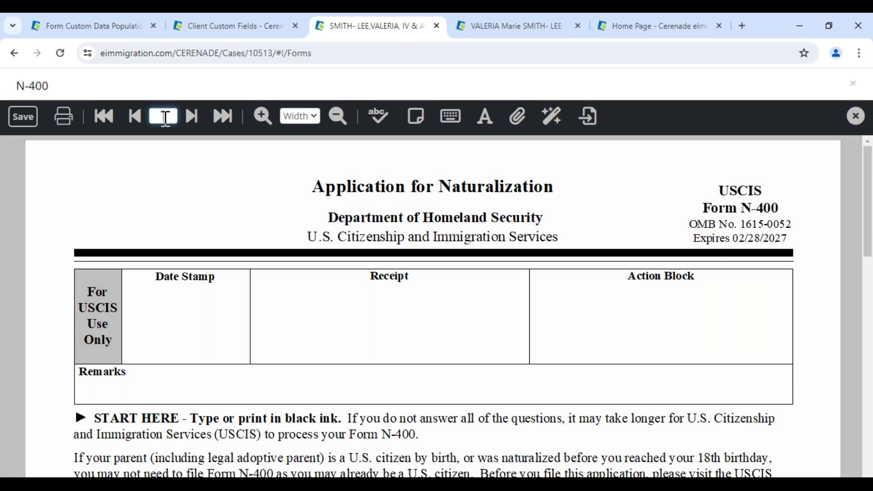
text(2 / 14)
scroll(265, 263, down, 5)
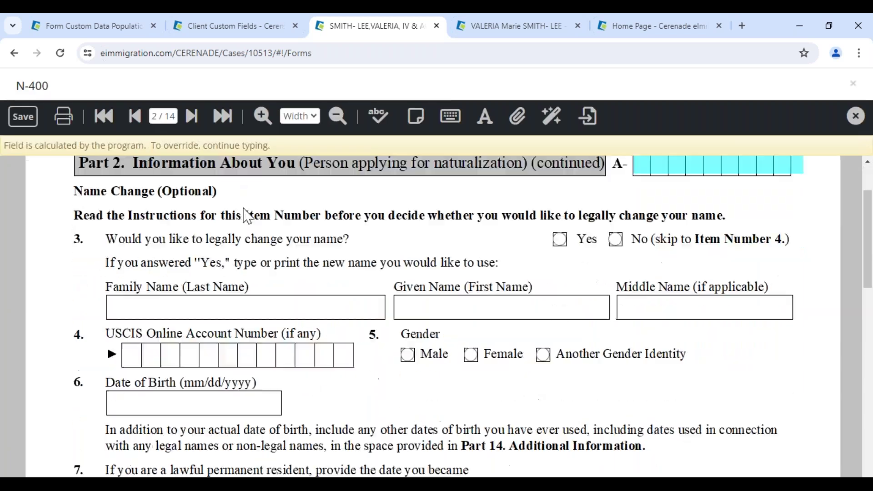
scroll(266, 264, down, 3)
scroll(265, 263, up, 4)
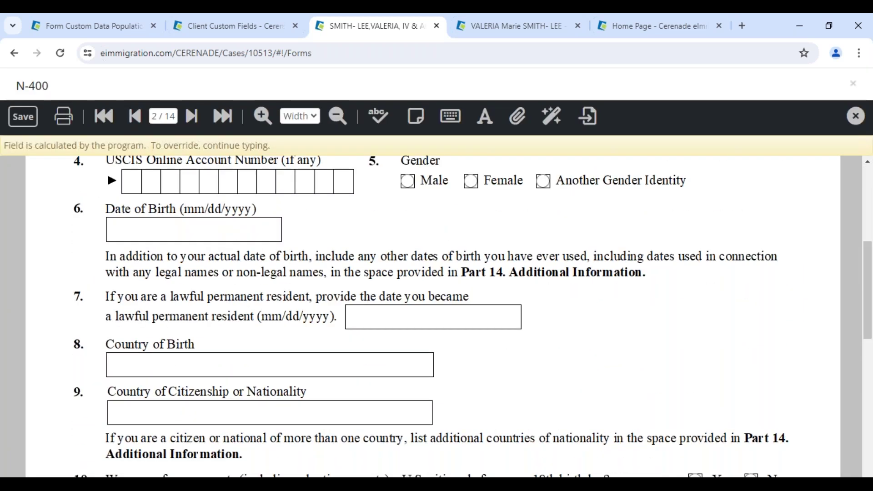
click(377, 316)
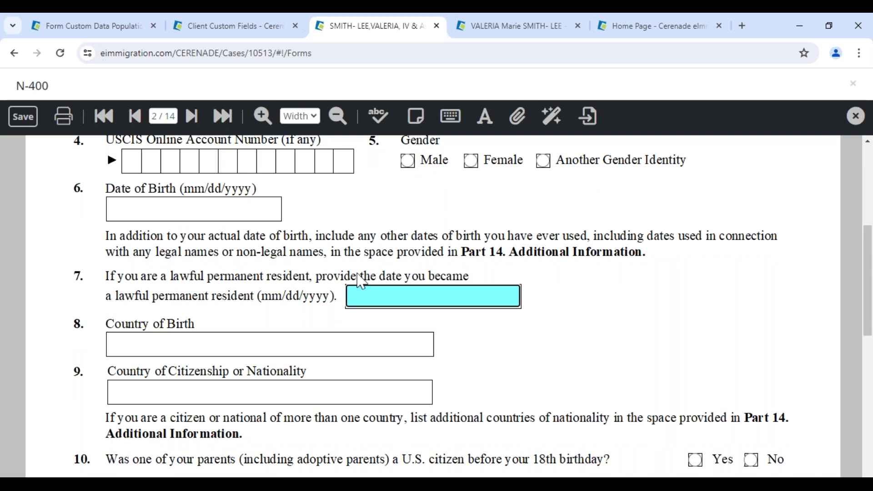
- Revisit the add form custom data population search, and examine the client's Date Client Became A Lawful Permanent Resident custom field
click(82, 26)
click(110, 85)
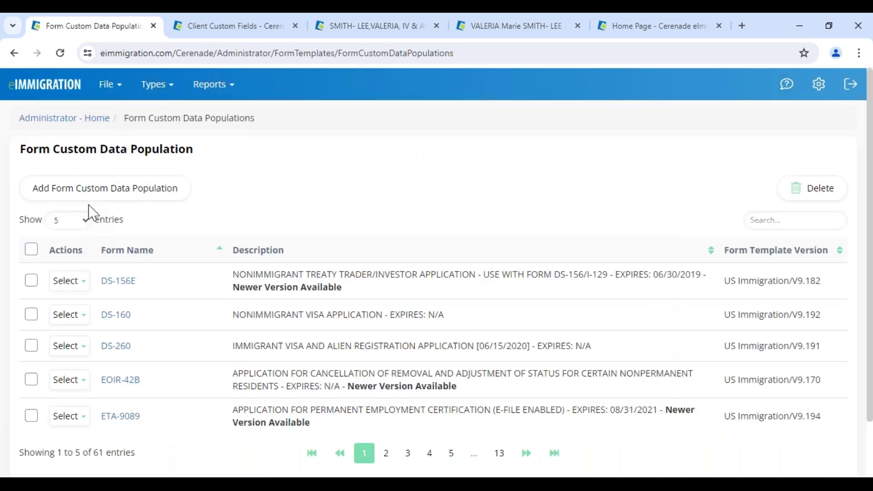
click(96, 188)
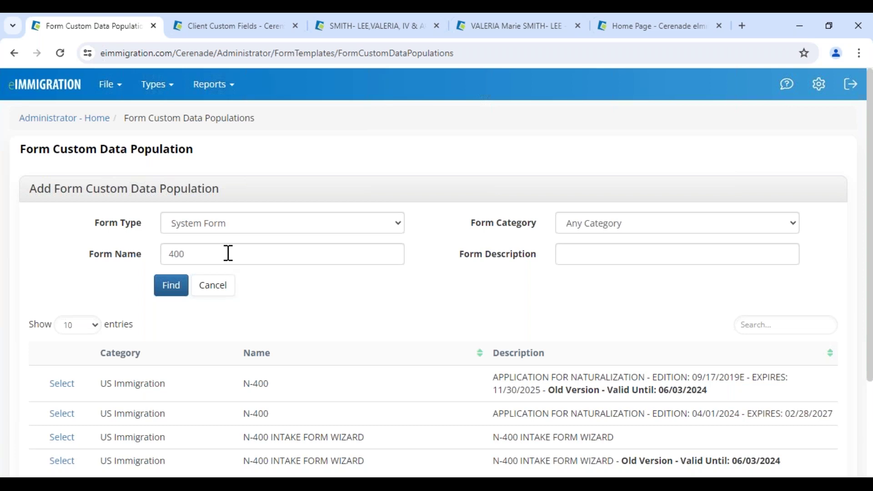
click(516, 25)
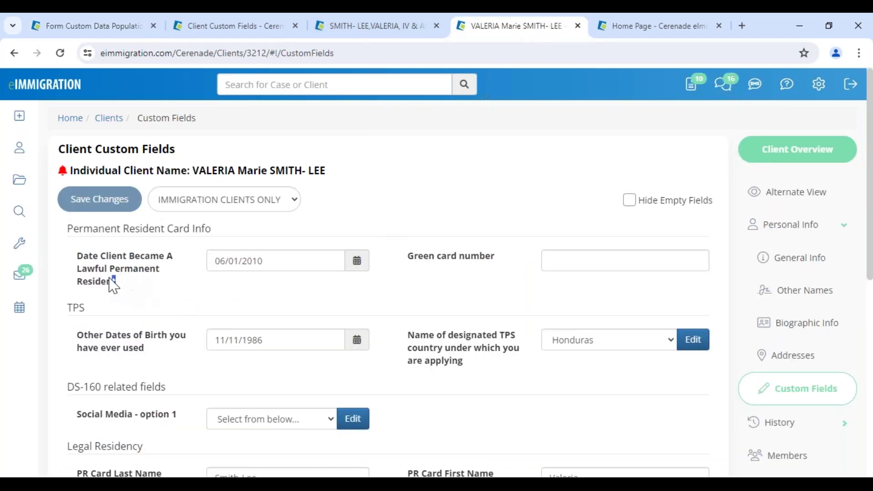
drag(117, 282, 75, 260)
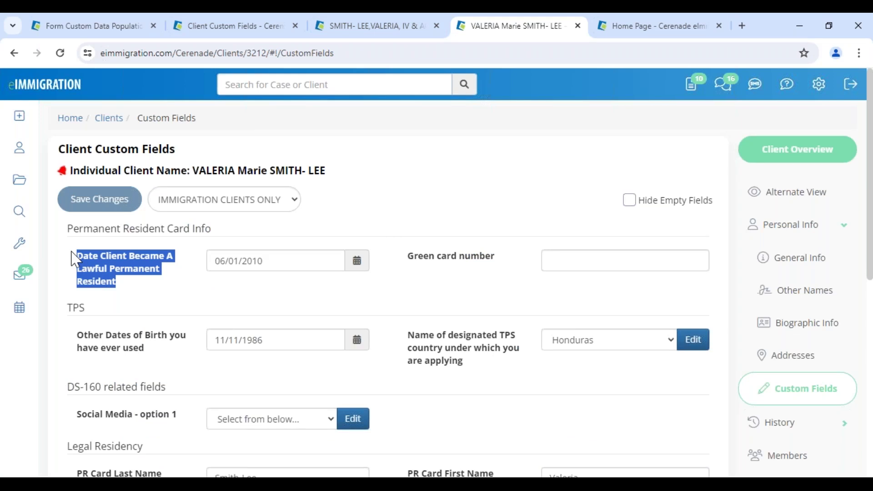
- Return to page 1 of the case's N-400 and populate the Part 2 applicant information from the Petitioner party
click(366, 26)
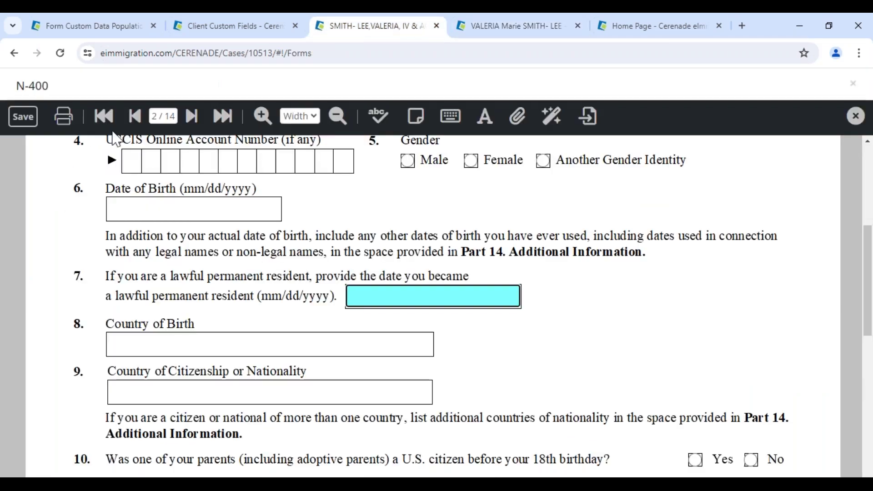
click(134, 117)
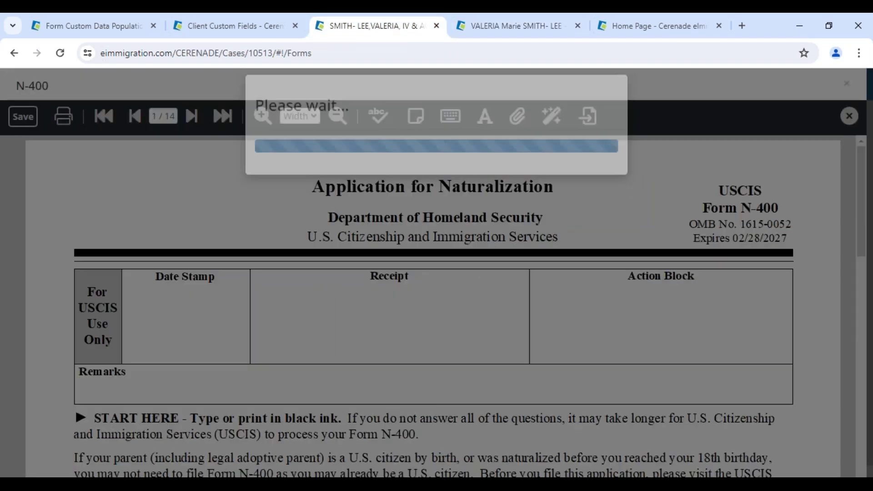
scroll(254, 313, down, 15)
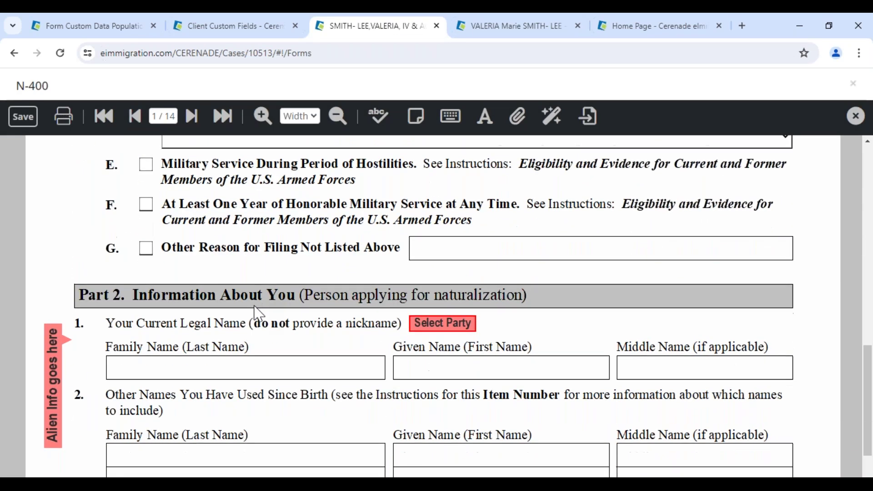
scroll(257, 312, down, 2)
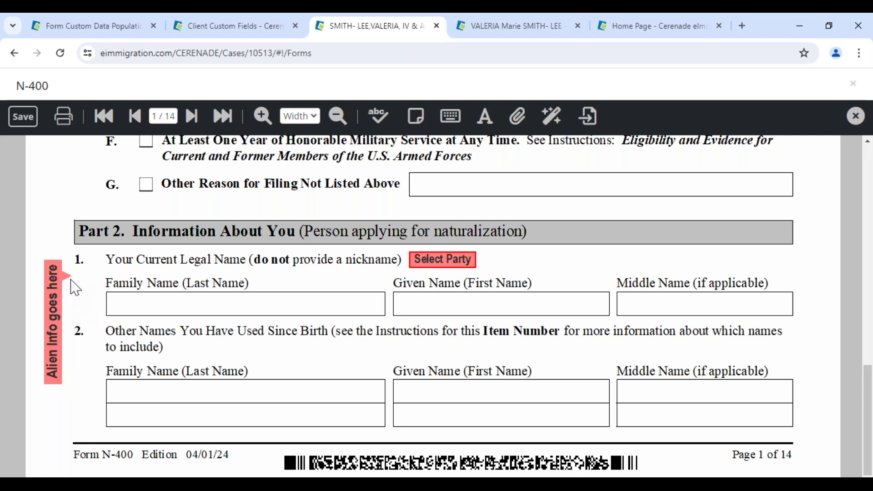
click(441, 262)
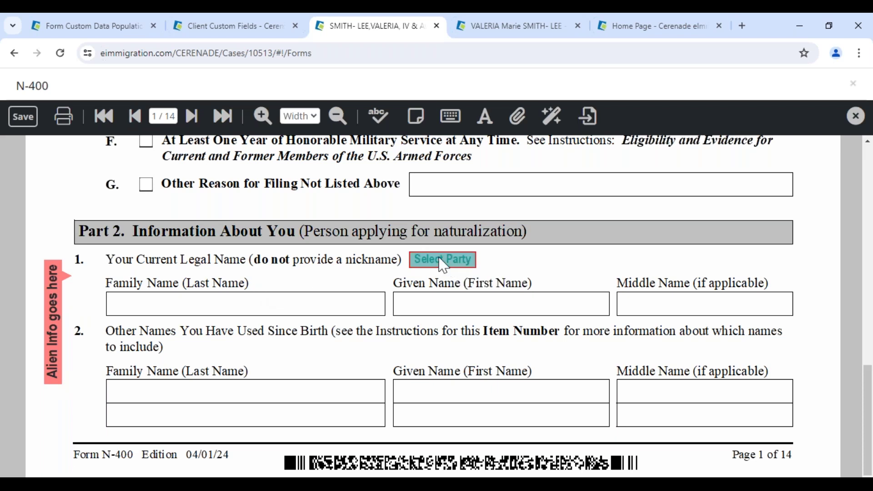
click(230, 219)
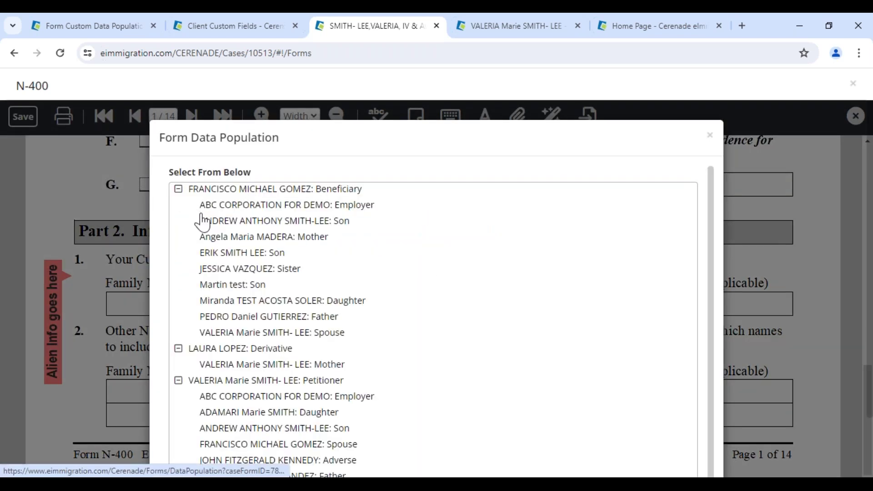
click(198, 383)
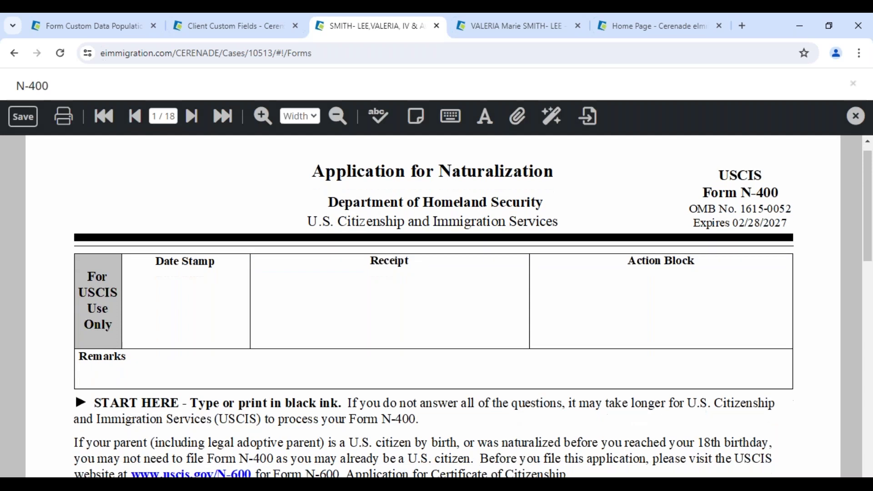
- Check the applicant's name on page 1 and the item 7 permanent resident date on page 2, and save the N-400
click(450, 301)
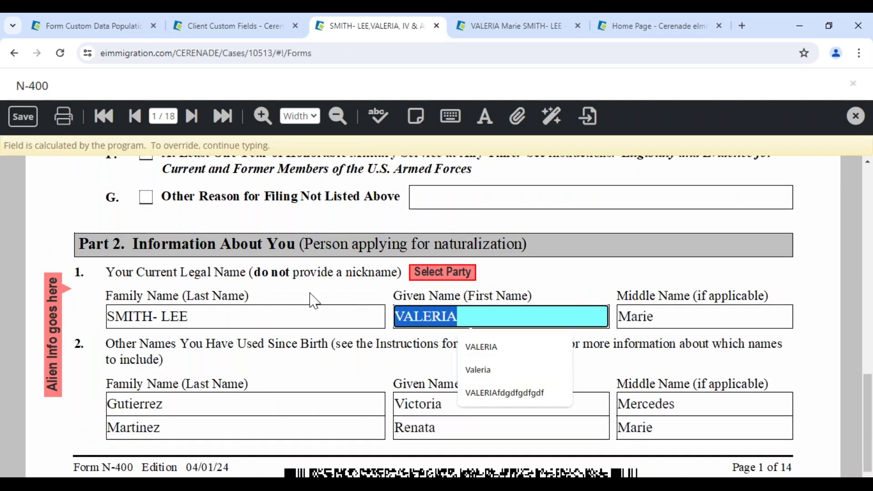
click(191, 116)
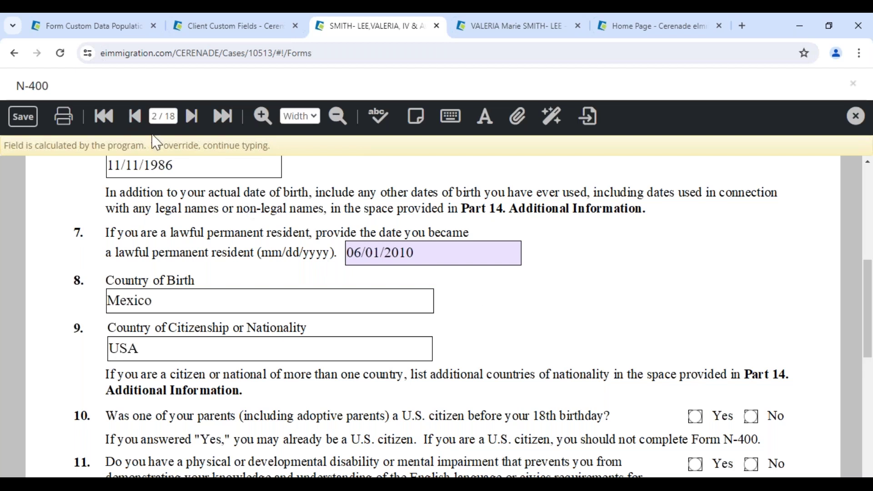
click(22, 116)
- Return to the administrator home page, and switch to the PowerPoint slide show to view the agenda slide starting with Billing Items
click(92, 28)
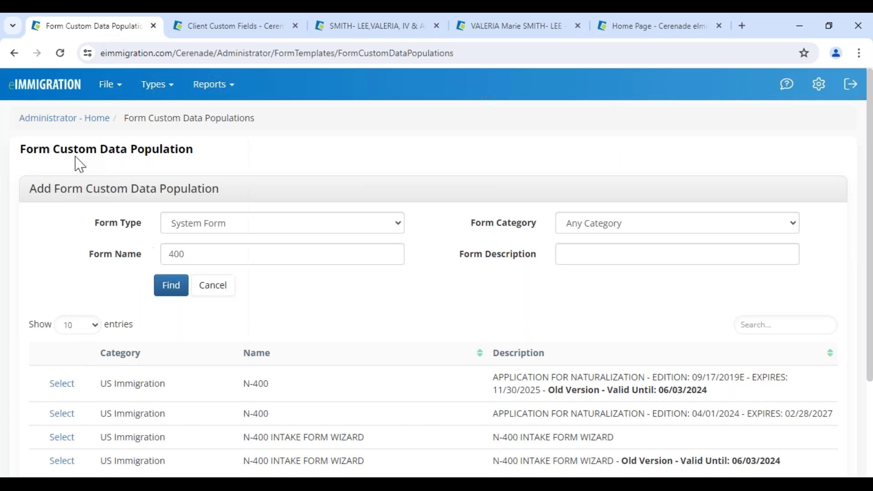
click(50, 118)
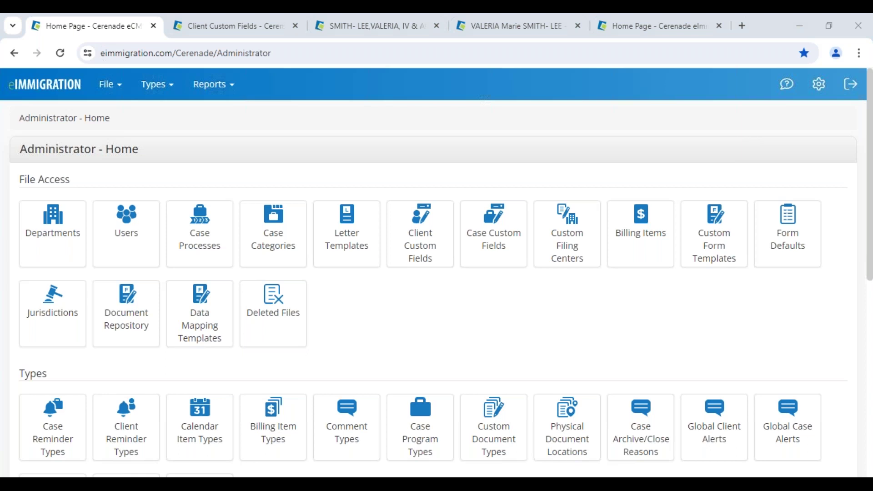
mouse_move(402, 475)
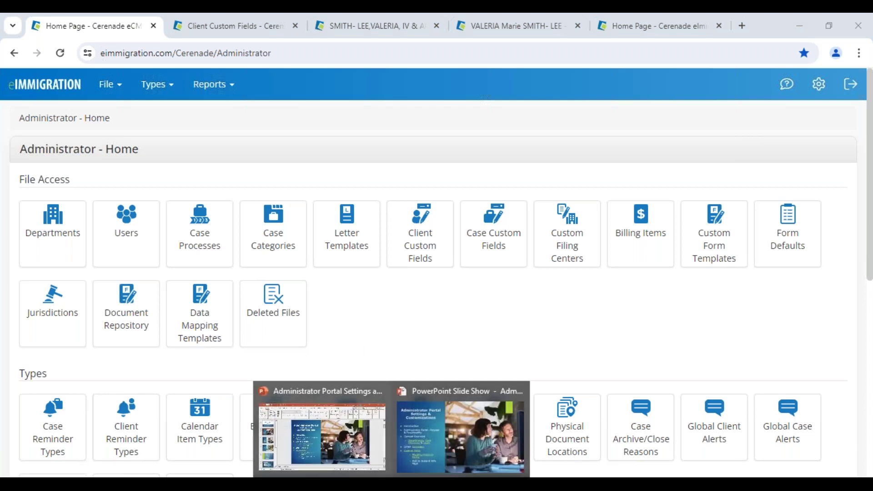
click(426, 448)
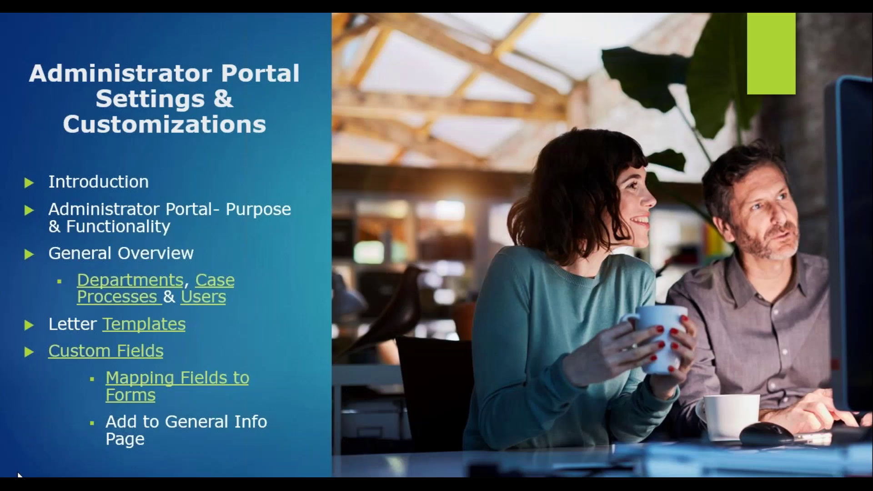
key(Right)
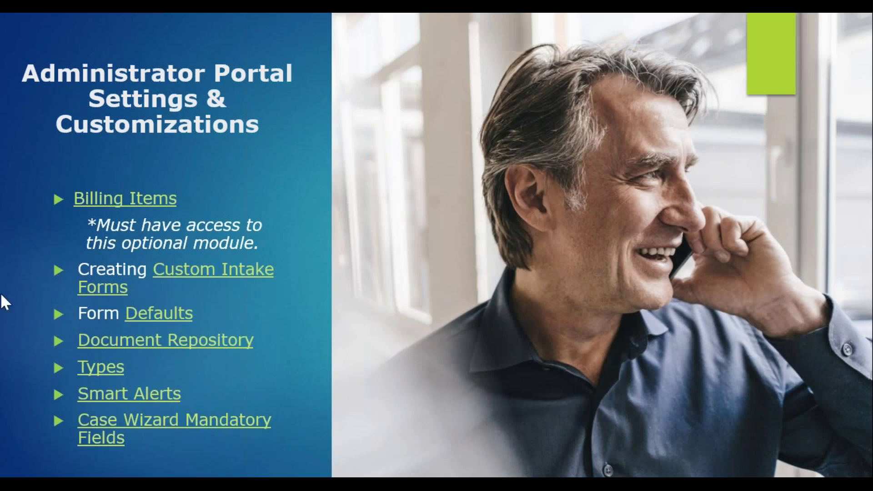
- Switch back to eImmigration and open the System Intake Forms list within the Custom Form Templates
key(alt+Tab)
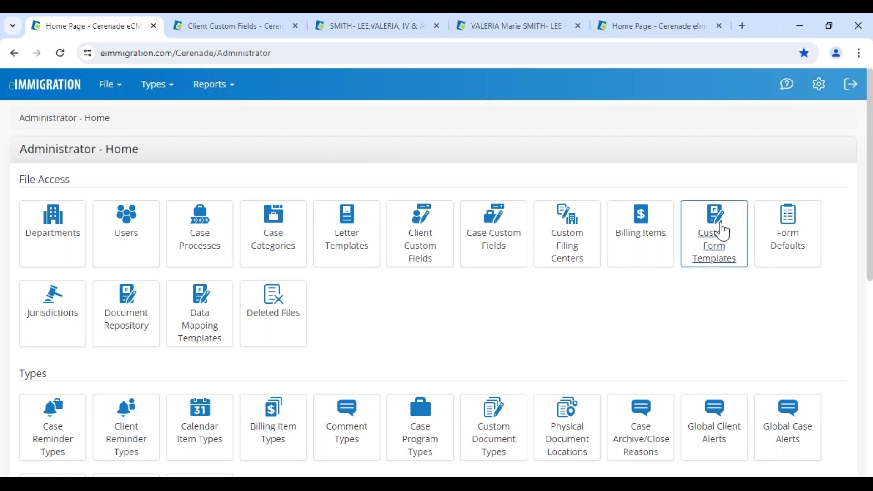
click(719, 256)
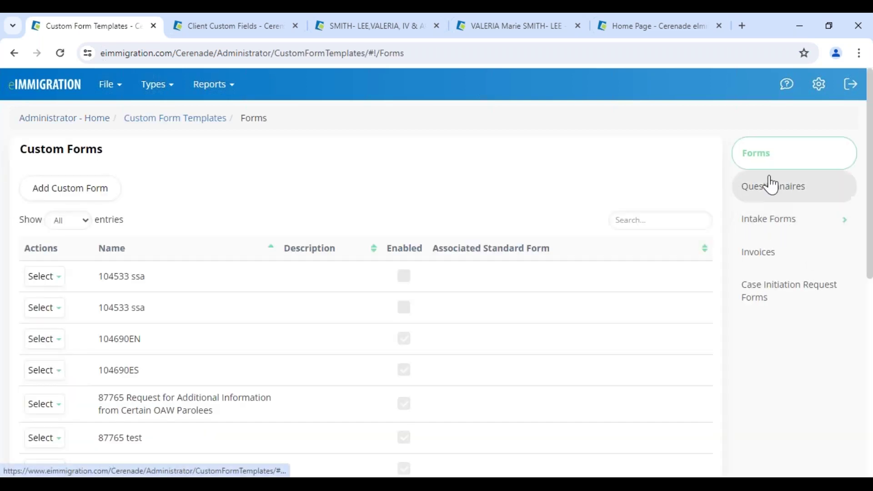
click(767, 224)
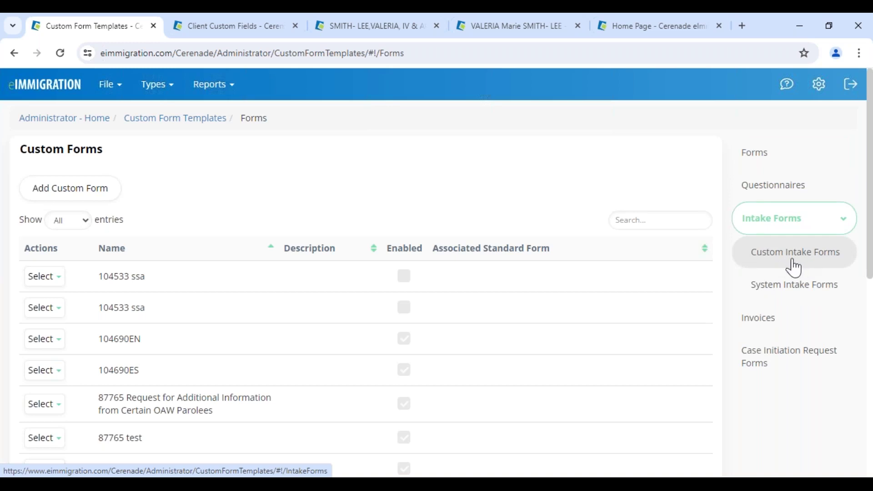
click(783, 298)
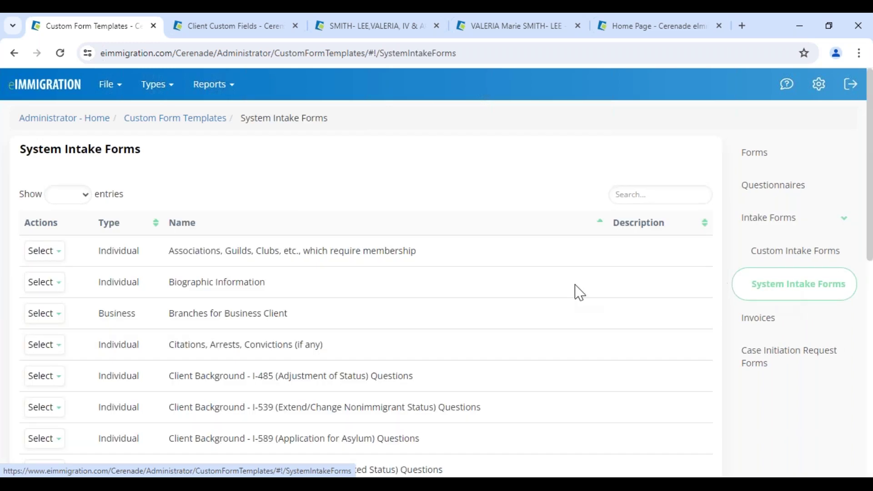
scroll(283, 364, down, 5)
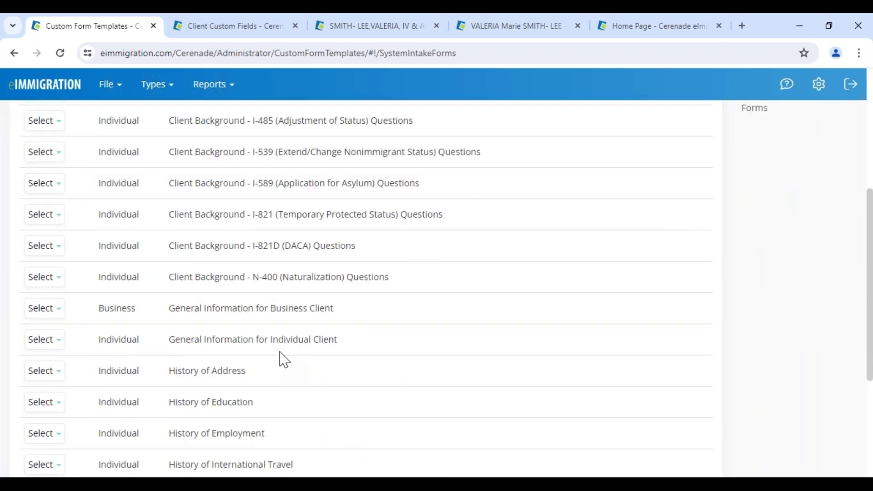
drag(234, 214, 471, 227)
click(39, 215)
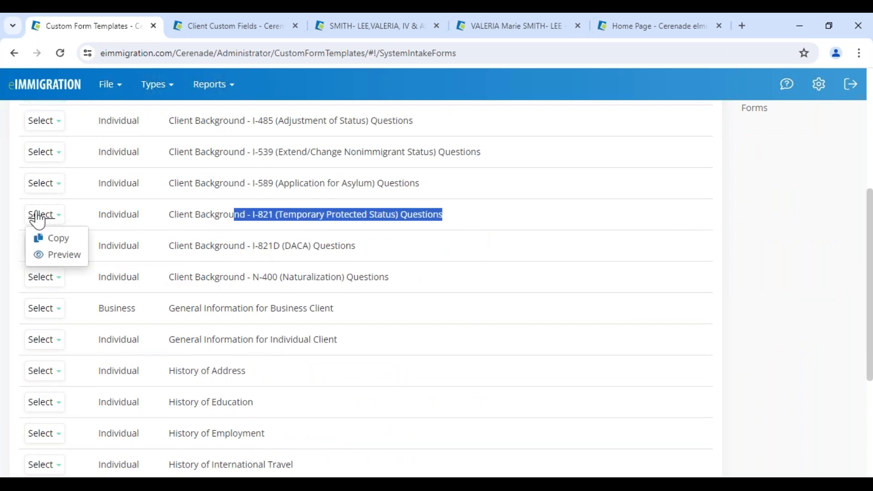
click(58, 239)
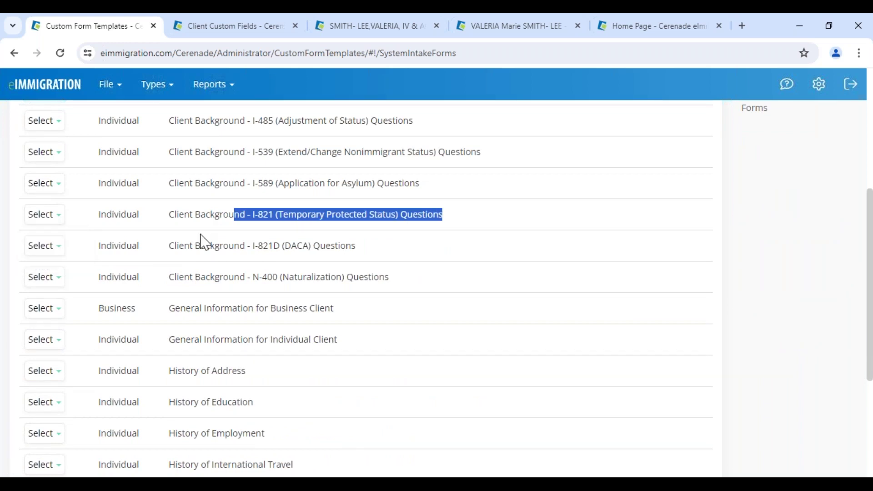
drag(220, 214, 471, 225)
- Copy the Client Background - N-400 (Naturalization) Questions system intake form and look through the copy's questions
drag(219, 277, 411, 286)
click(45, 278)
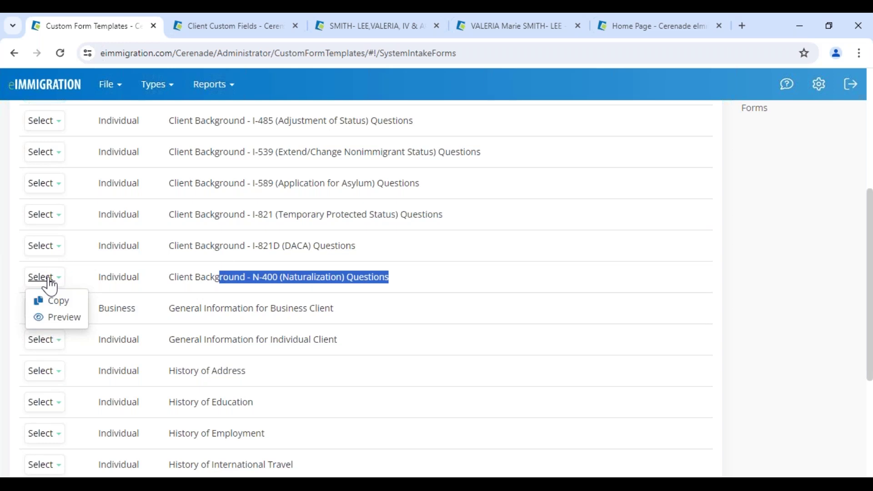
click(65, 304)
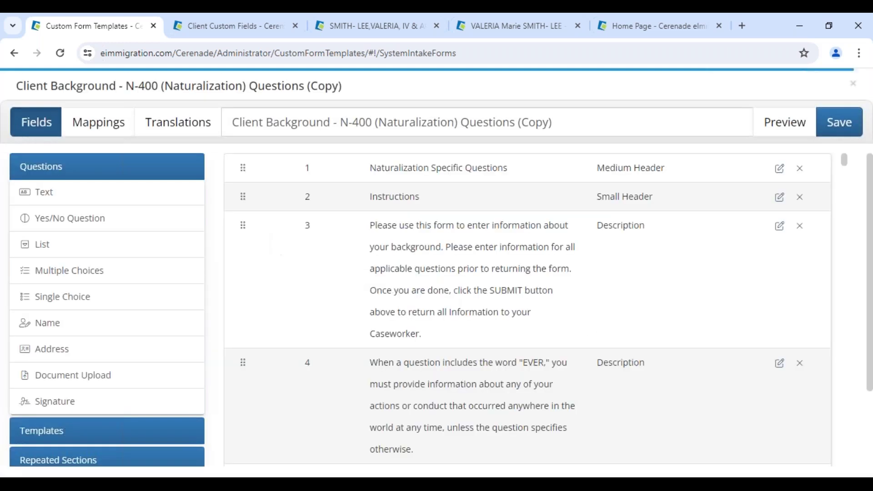
scroll(367, 243, down, 15)
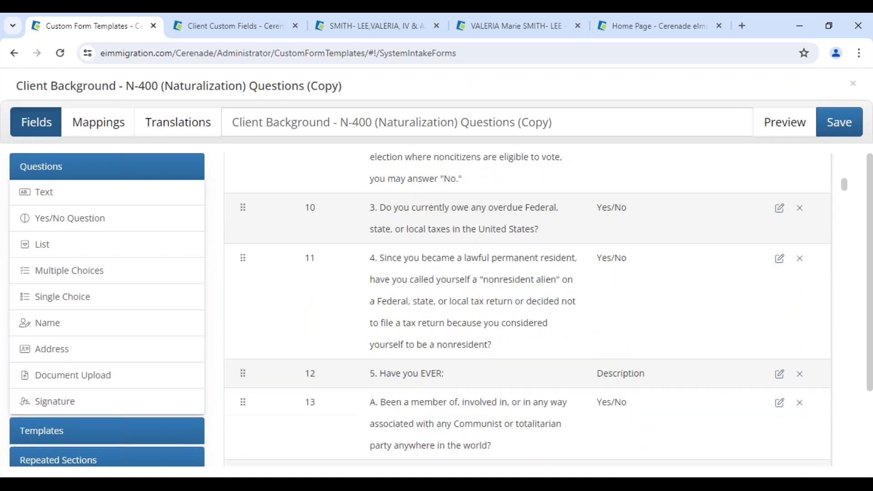
scroll(413, 282, up, 15)
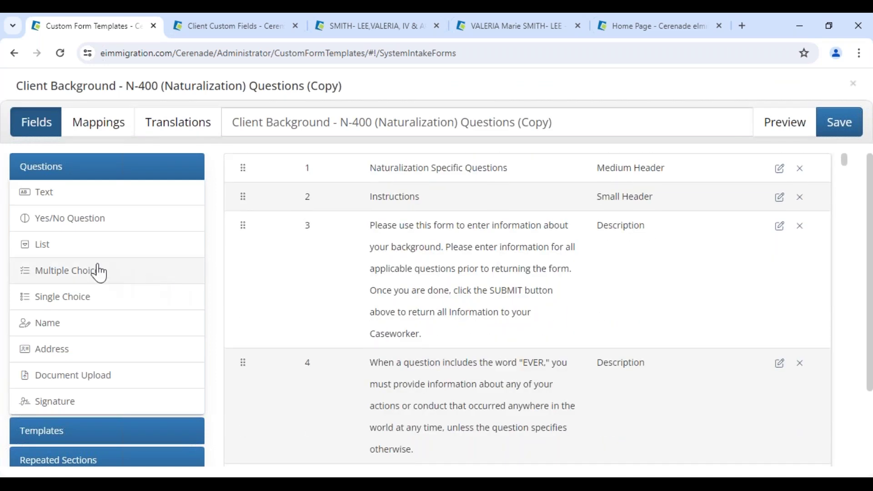
- Add a Name, an Address and a Document Upload question to the copied N-400 intake form
click(66, 332)
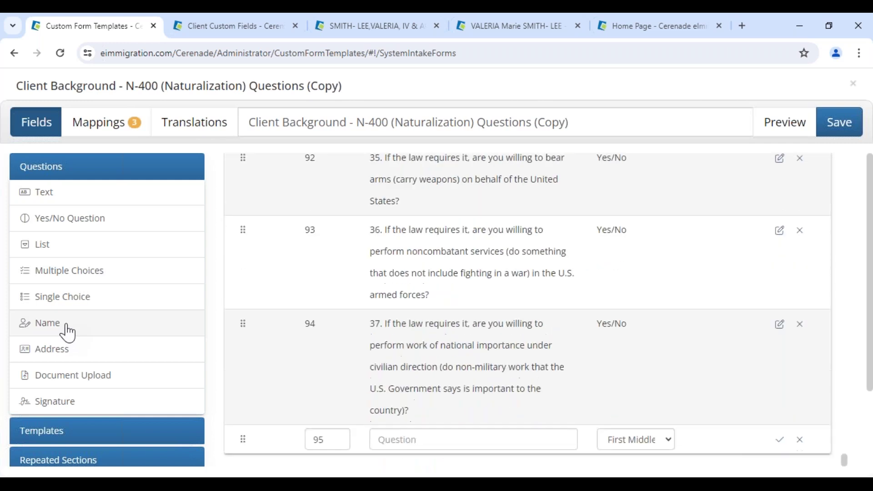
click(73, 356)
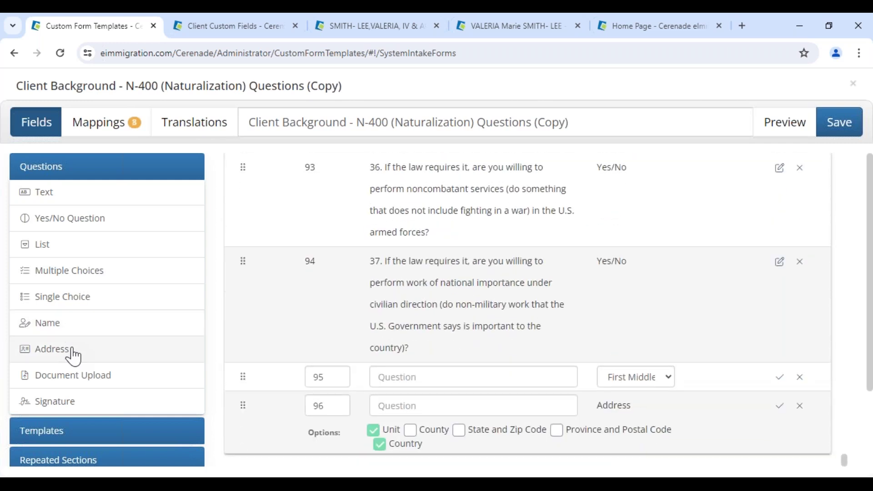
click(83, 381)
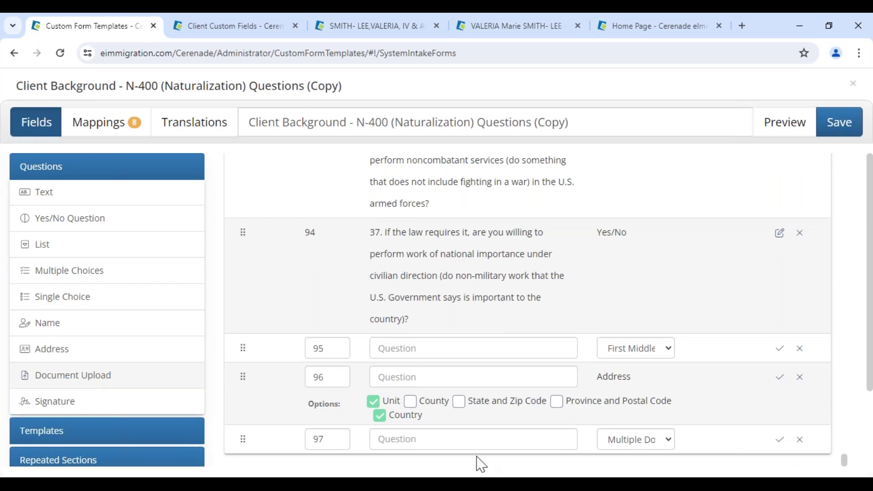
- Place the new name question at position 3, label it "Name:" and confirm the row
scroll(538, 343, up, 5)
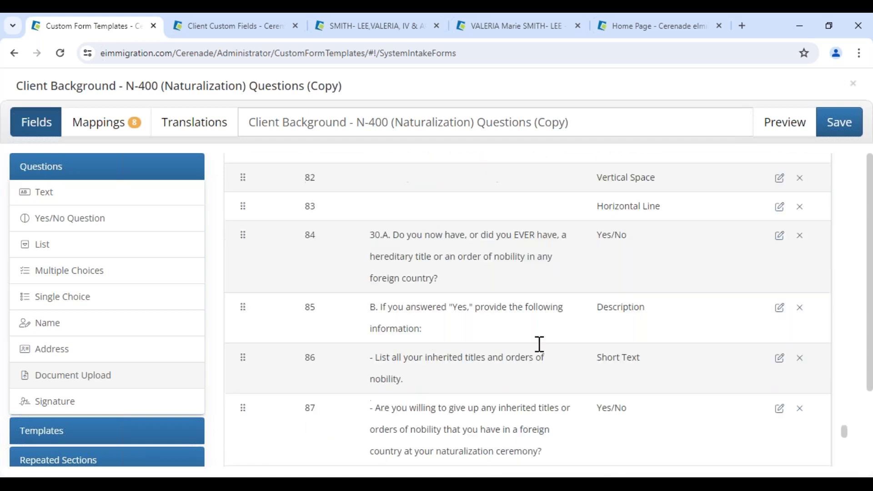
drag(844, 433, 837, 132)
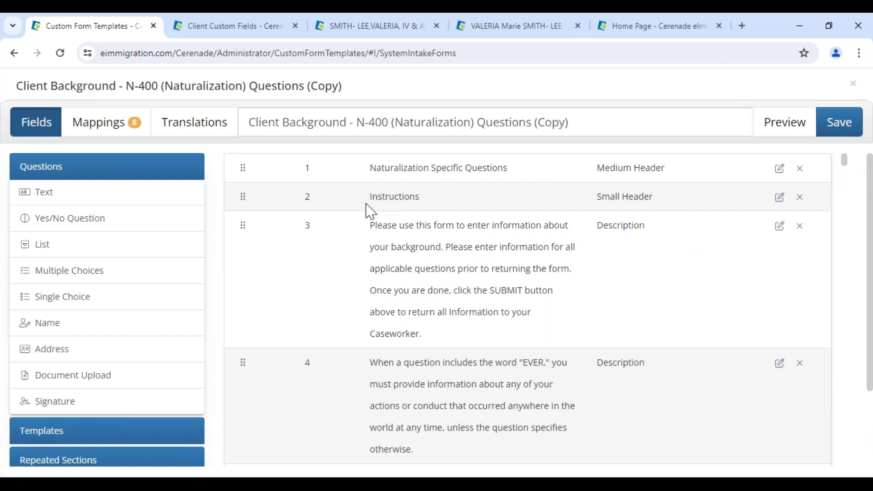
drag(370, 224, 579, 306)
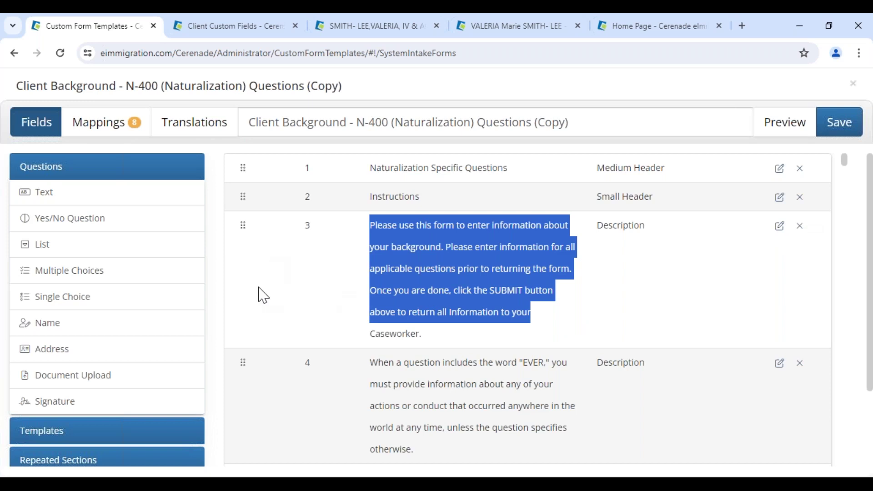
drag(844, 161, 844, 462)
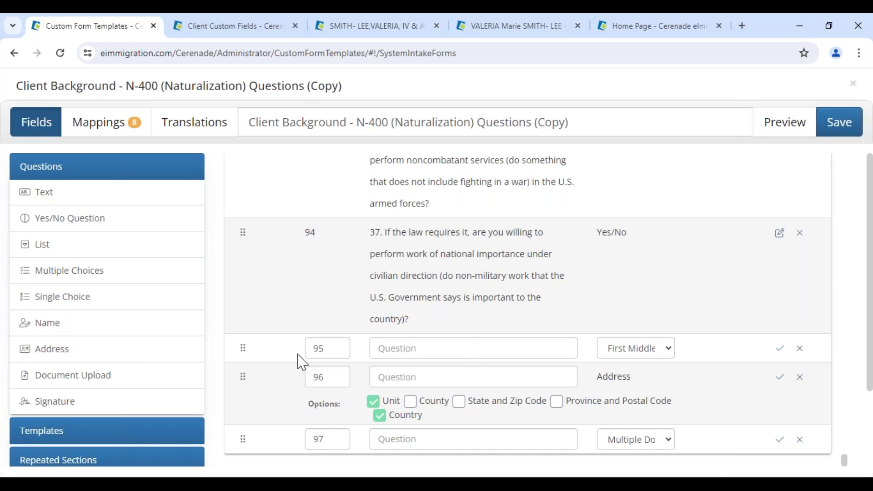
drag(316, 350, 281, 360)
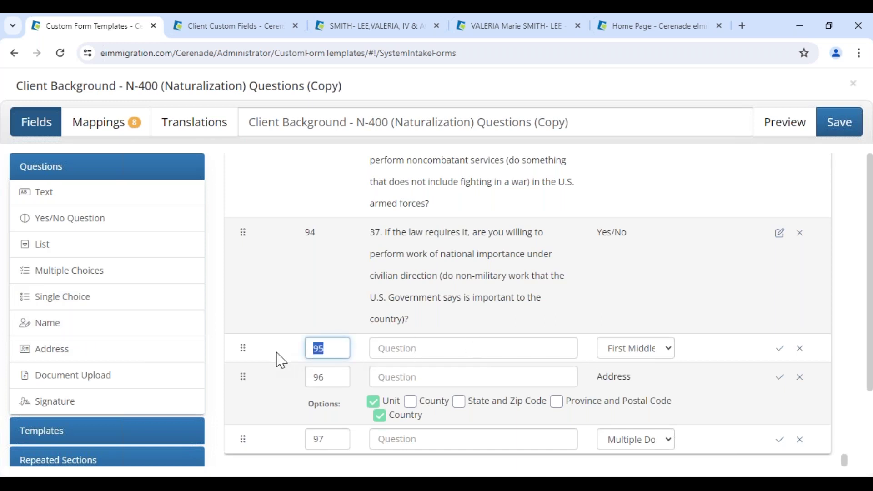
text(3)
click(440, 344)
text(Name:)
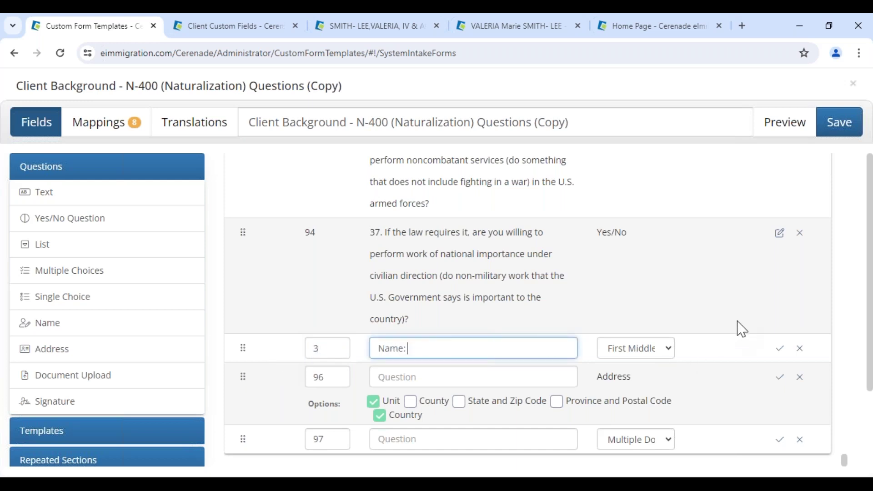
click(779, 349)
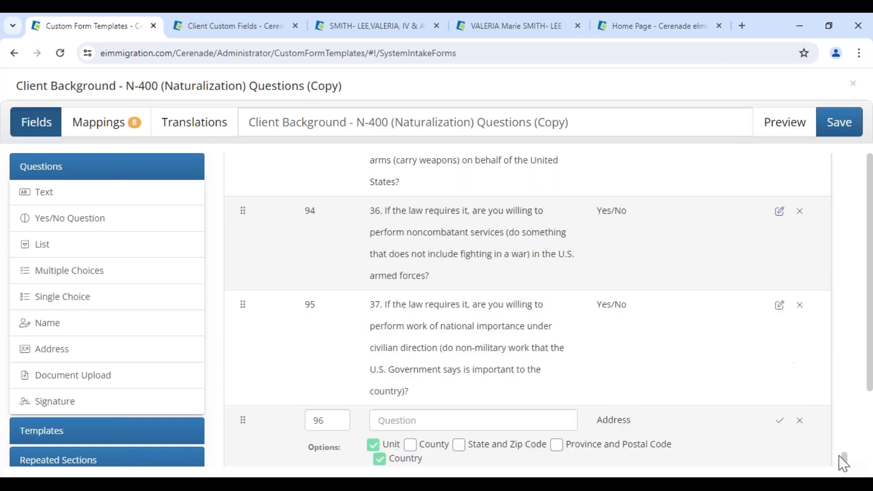
- Move the "Name:" question below the horizontal line that follows the instructions, to position 7
drag(843, 459, 818, 157)
drag(302, 228, 317, 233)
click(373, 233)
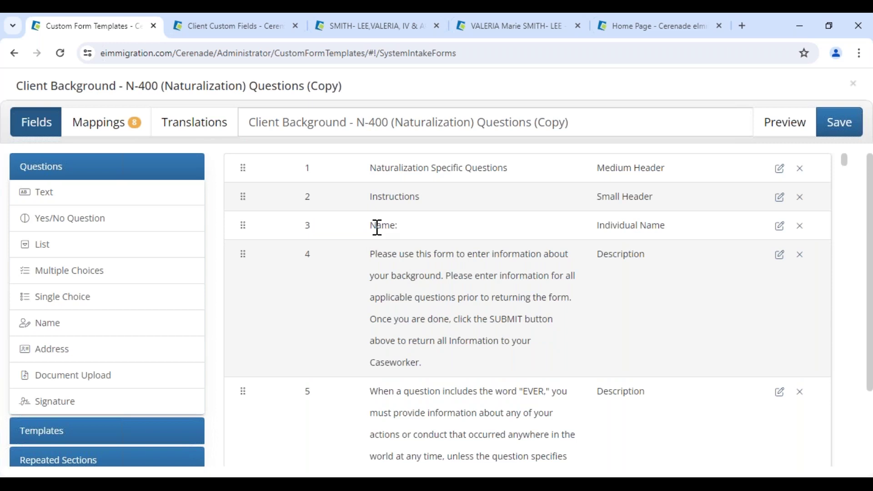
drag(244, 233, 242, 412)
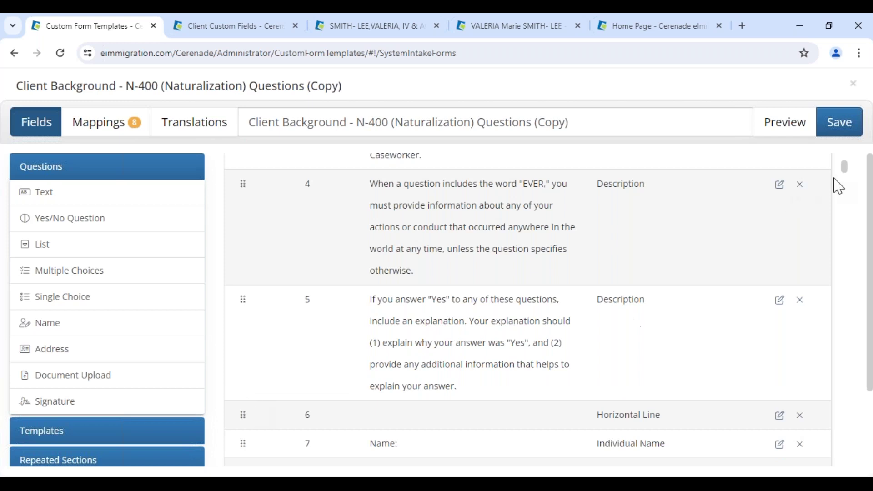
- Set the new address question's position to 5 and label it "US Residence Address"
scroll(849, 168, up, 4)
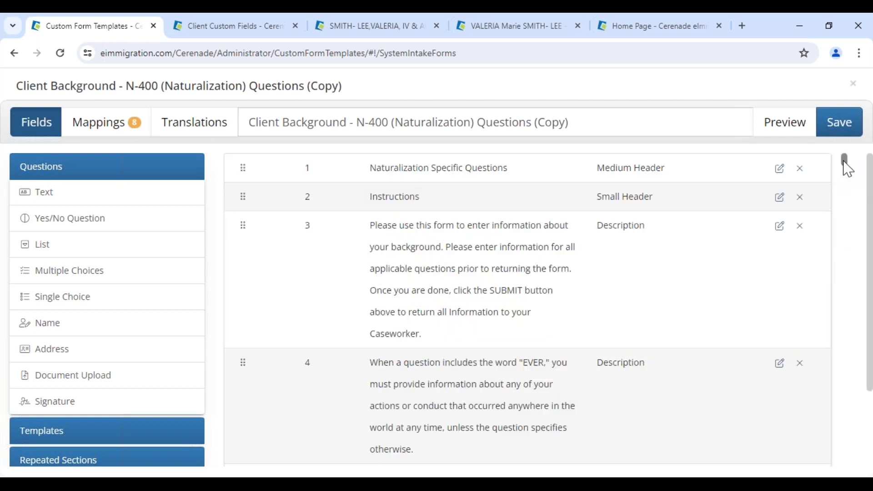
drag(846, 164, 767, 468)
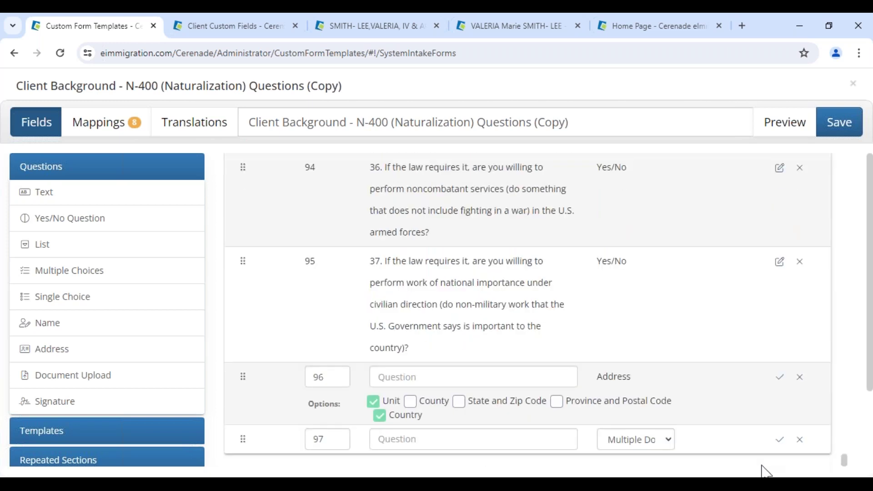
click(339, 376)
drag(339, 377, 226, 385)
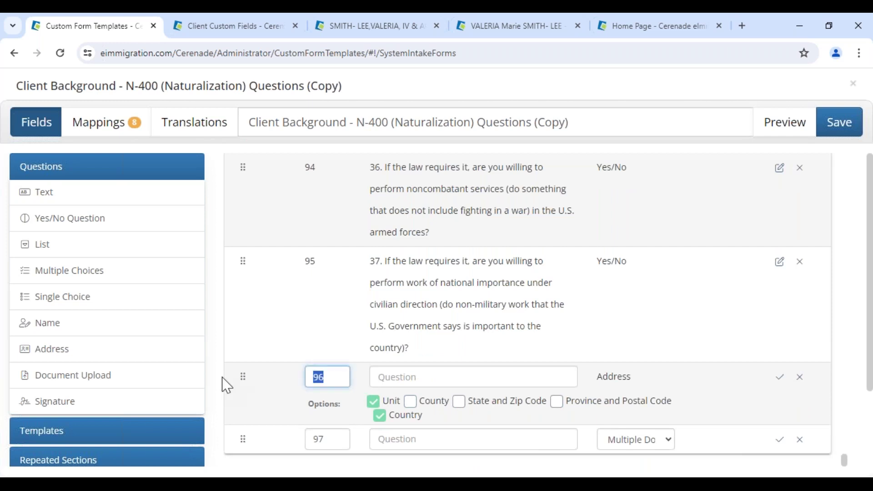
click(396, 386)
text(Residence)
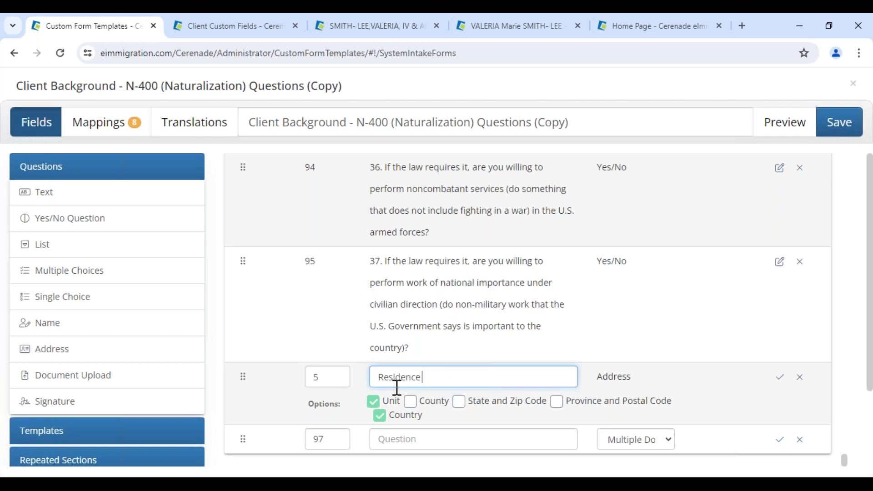
text(US)
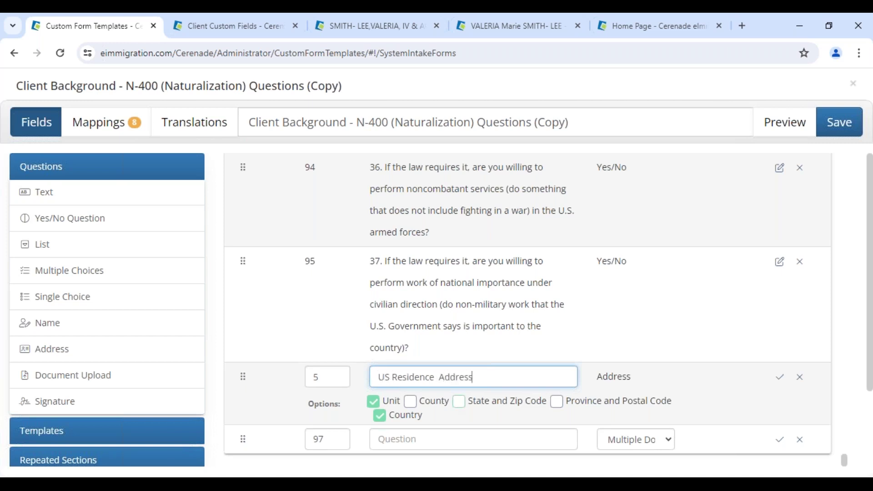
key(BackSpace)
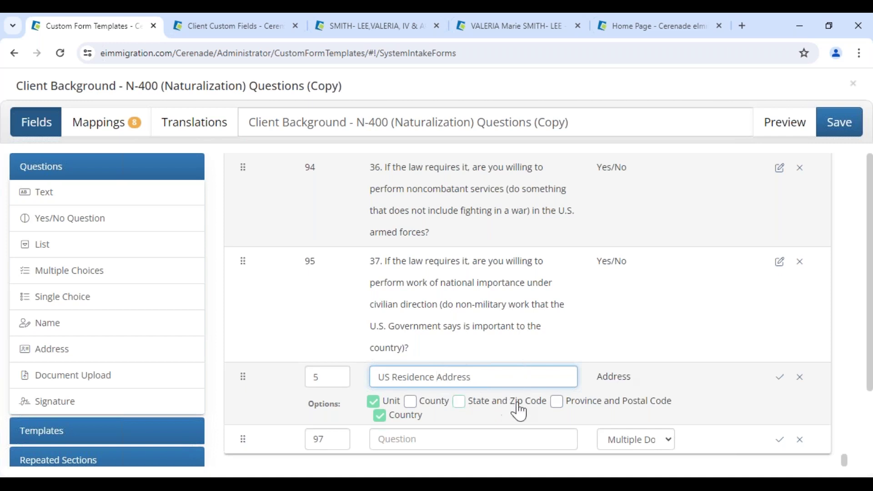
- Exclude Country and include State and Zip Code in the US Residence Address options, and confirm the question
click(382, 420)
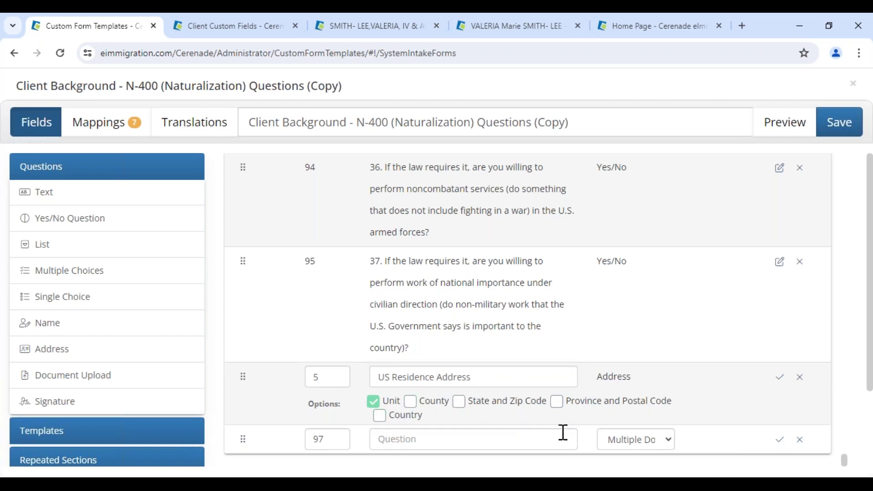
click(556, 403)
click(554, 405)
click(460, 404)
click(781, 378)
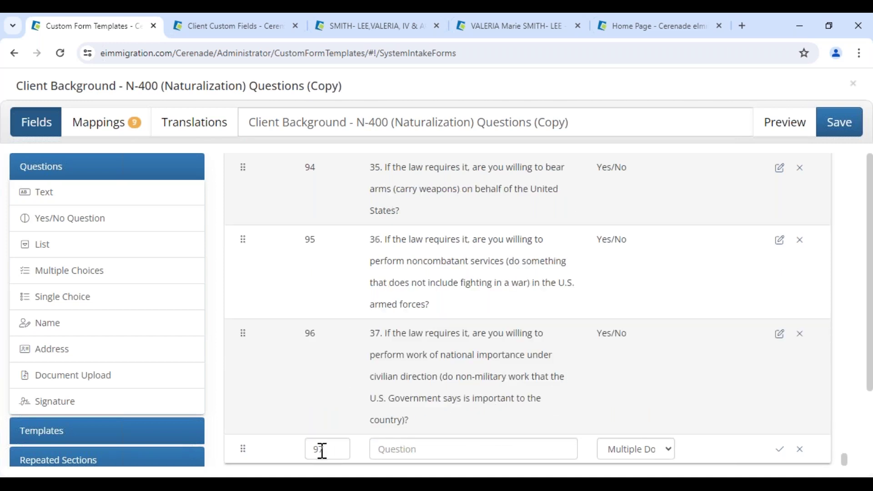
- Set the document upload question to Single Document, label it "Passport" and confirm the row
click(669, 458)
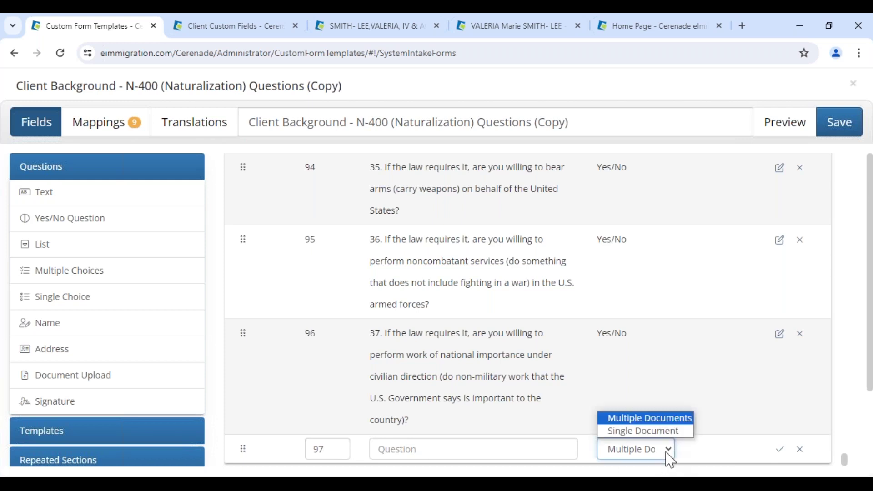
click(650, 431)
double_click(328, 449)
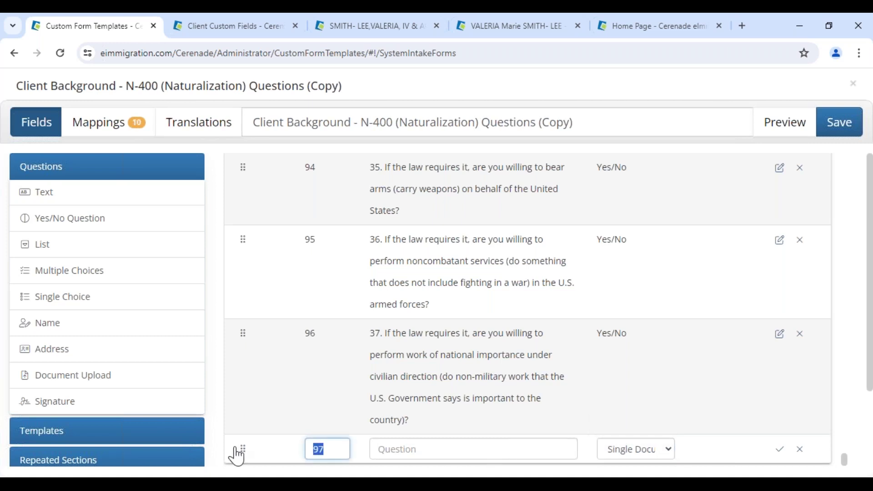
click(406, 452)
text(Passport)
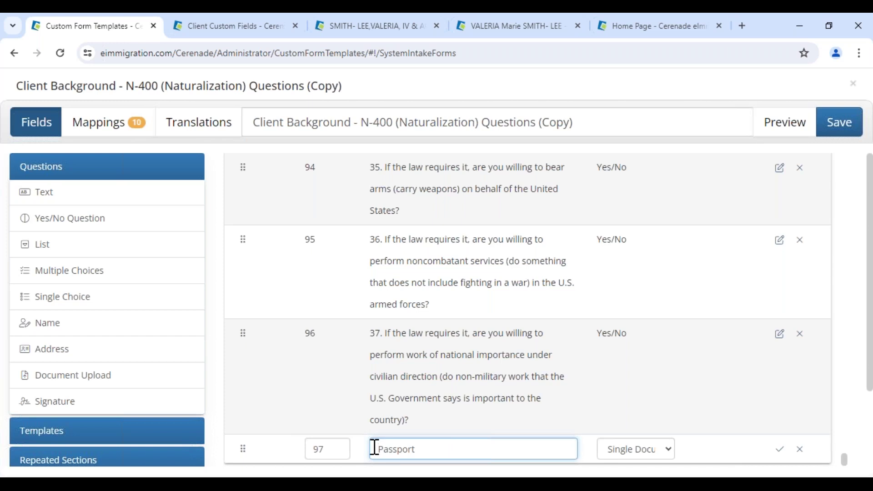
click(779, 451)
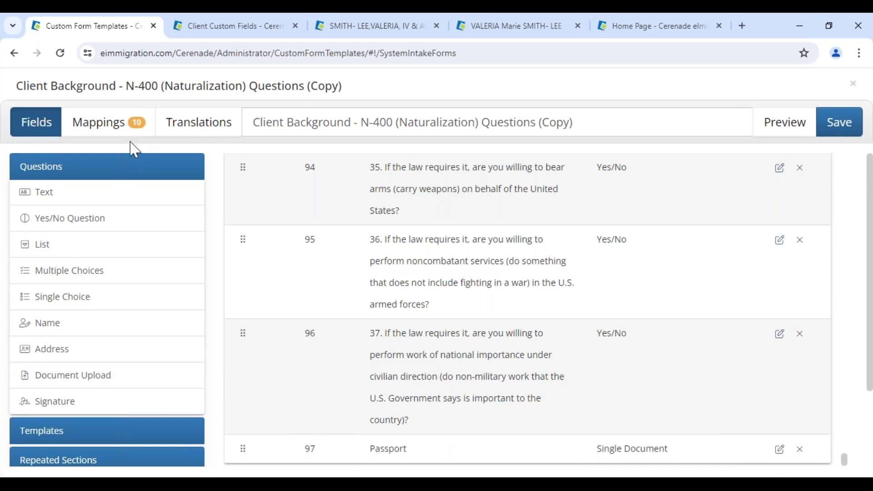
- Open the form's field mappings and review the address components listed under US Residence Address
click(111, 136)
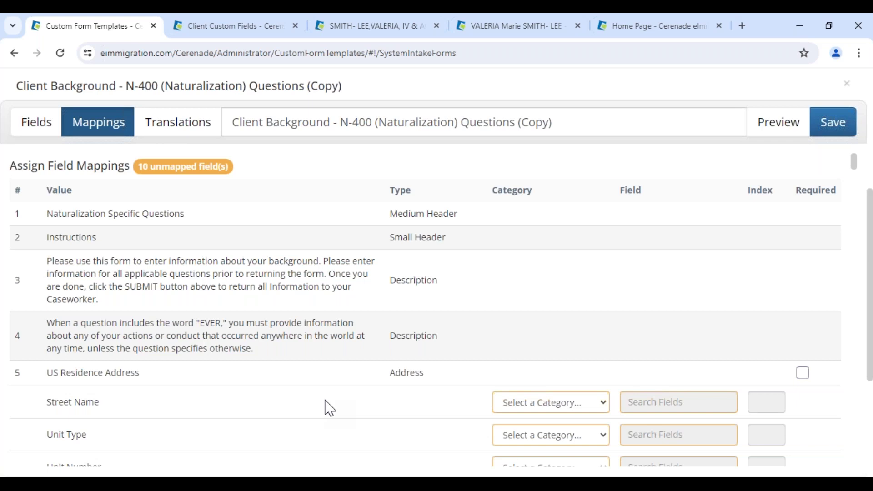
scroll(313, 407, down, 3)
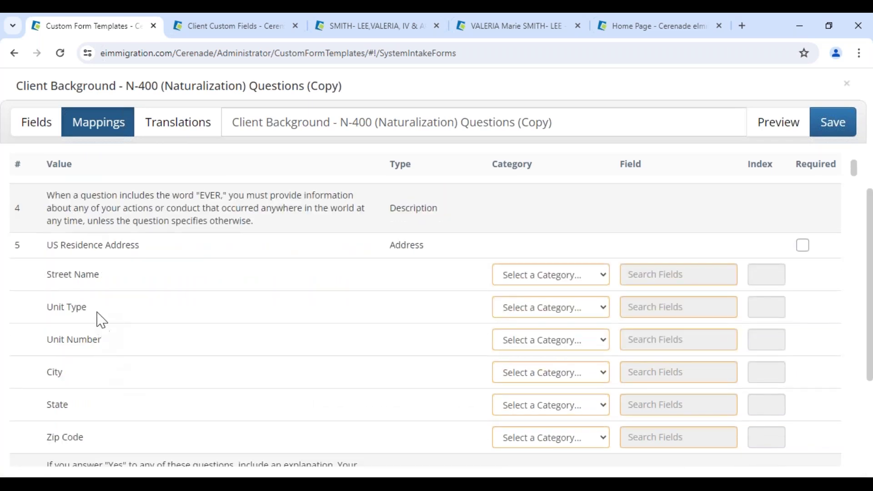
scroll(75, 275, up, 3)
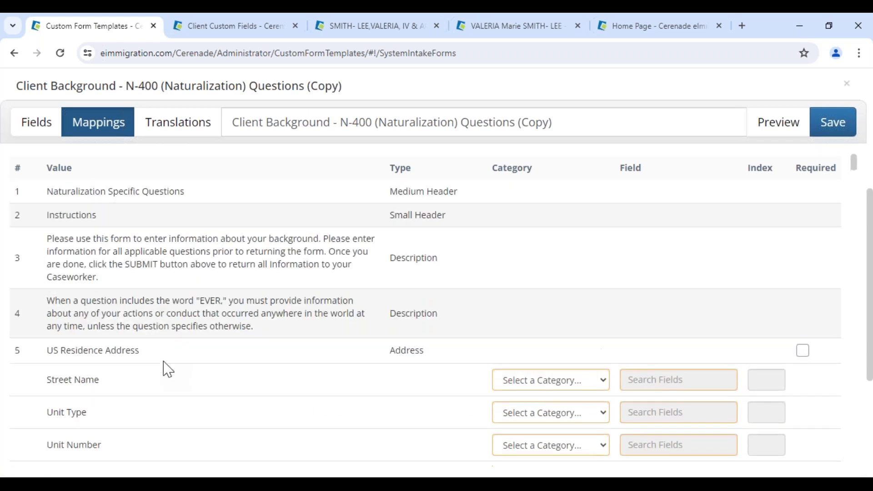
scroll(146, 353, down, 7)
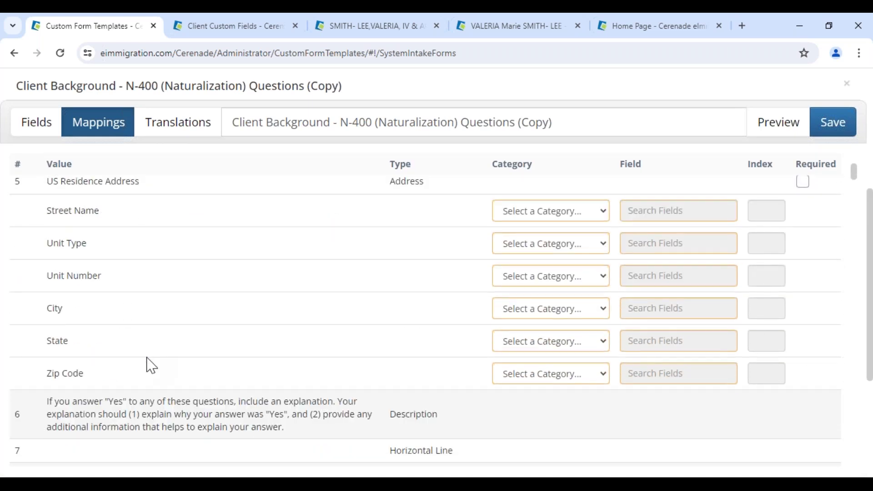
- Map the Name question's First, Middle and Last components to General Info's First Name, Middle Name and Last Name fields
drag(50, 349, 95, 357)
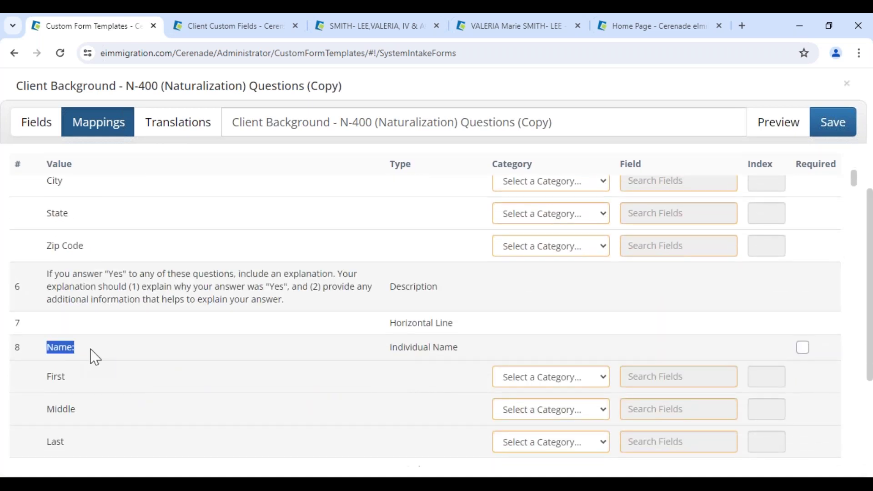
scroll(166, 356, down, 2)
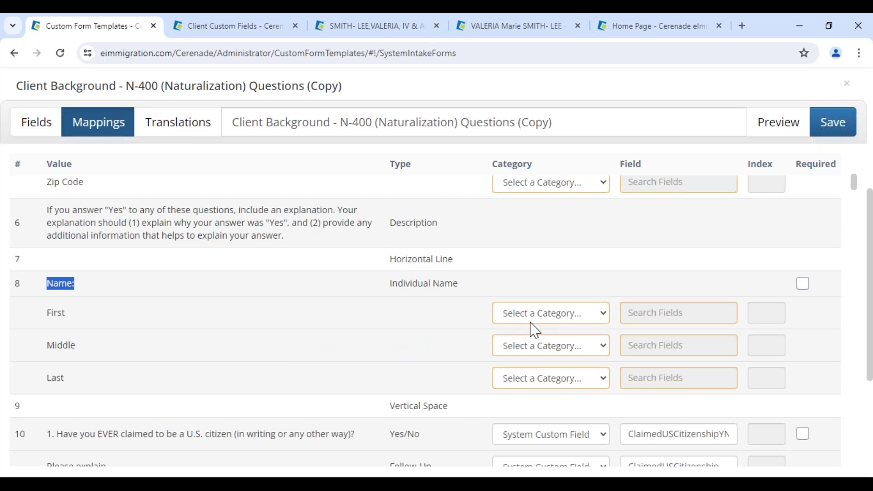
click(543, 316)
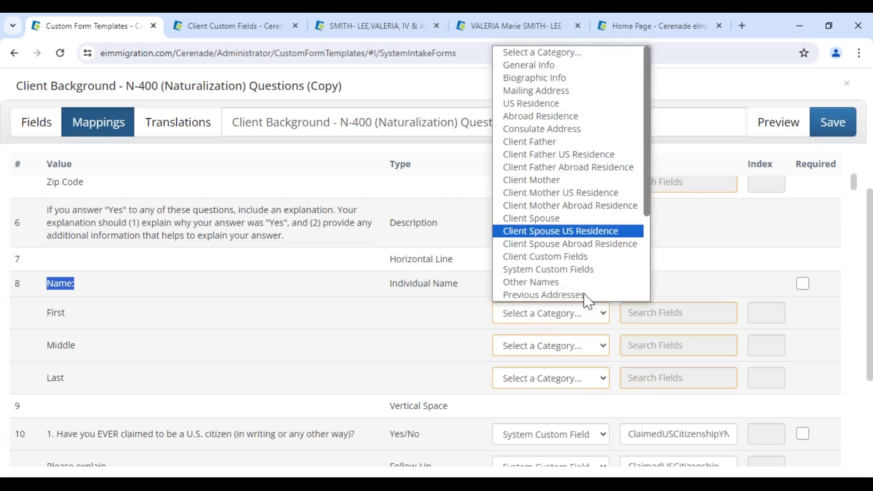
click(563, 71)
click(640, 313)
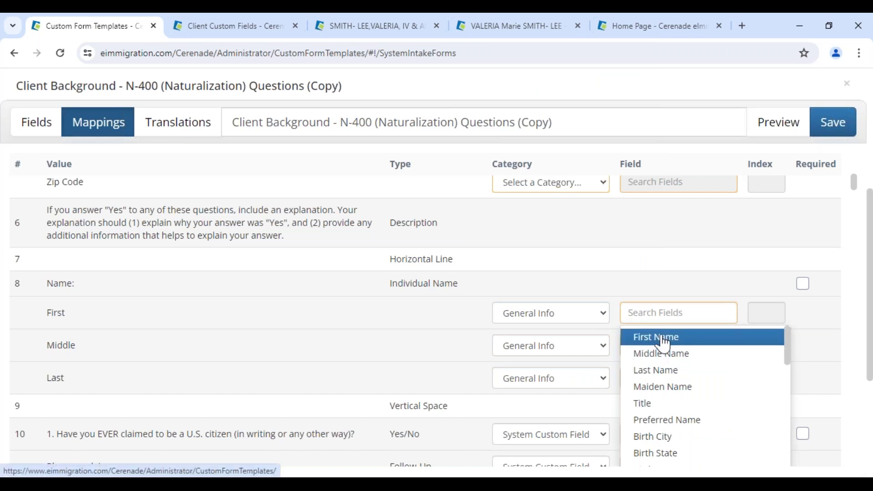
click(664, 345)
click(658, 344)
click(659, 368)
click(654, 384)
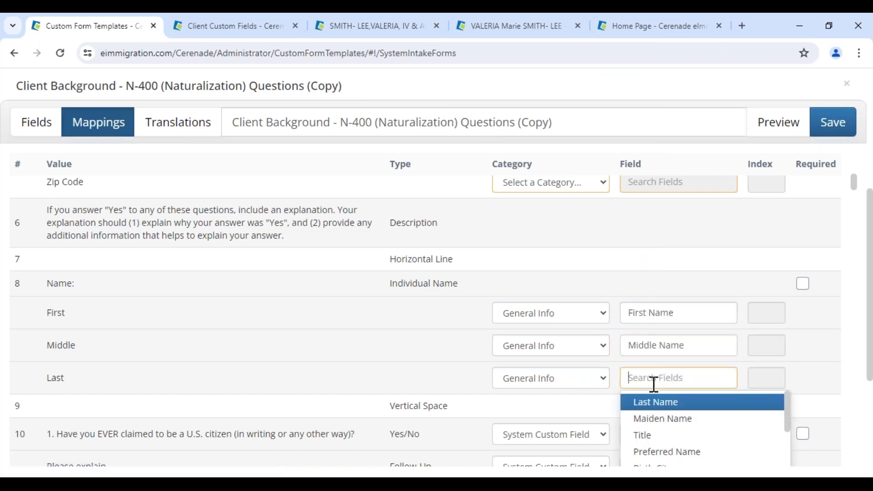
click(646, 404)
drag(46, 283, 87, 284)
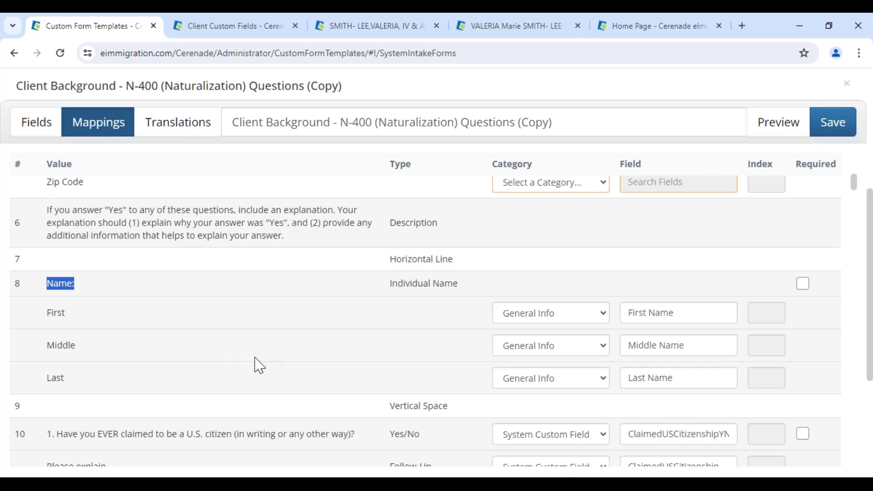
- Assign the US Residence category to the US Residence Address question and map its street, unit type, unit number and city to Street, Unit Type, Unit and City
scroll(292, 318, up, 4)
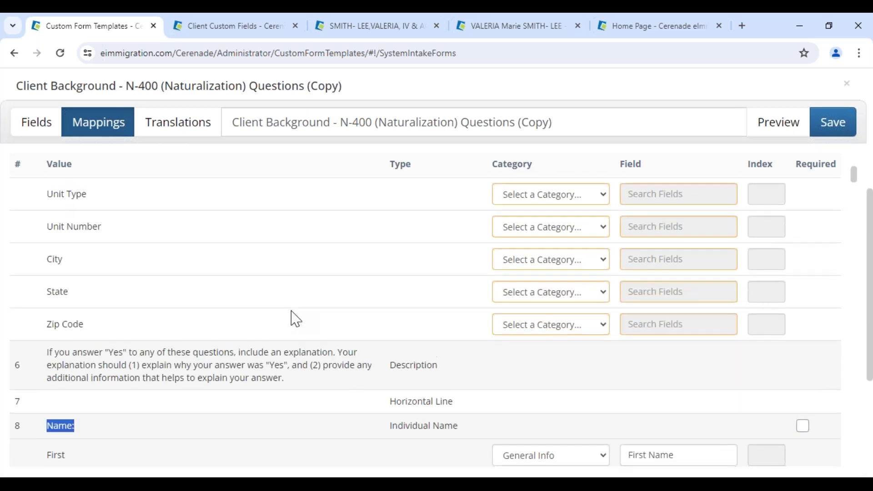
scroll(298, 353, up, 1)
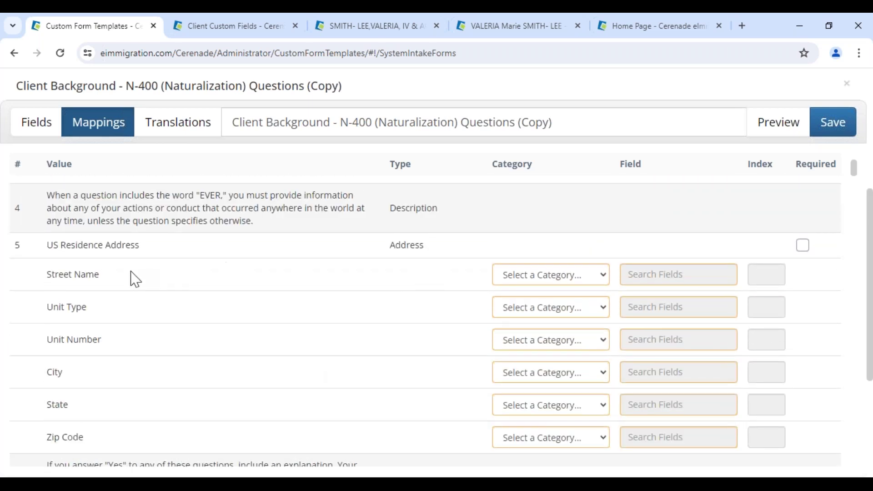
drag(49, 246, 169, 255)
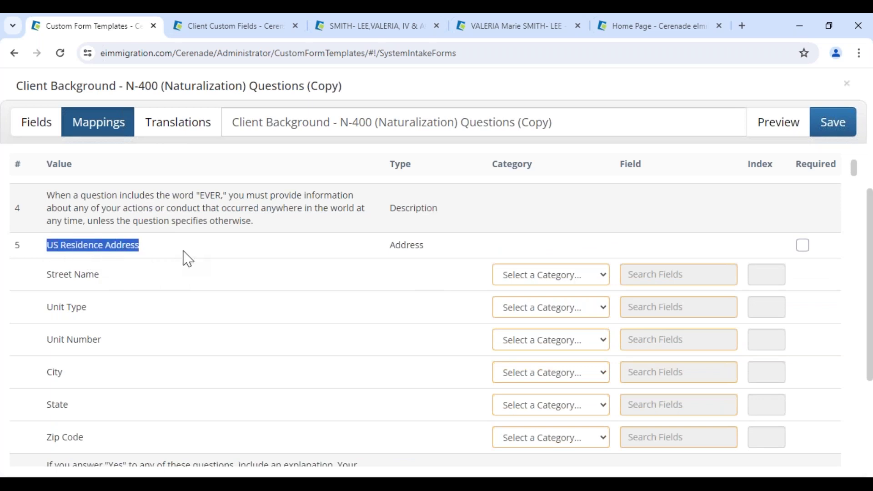
click(542, 274)
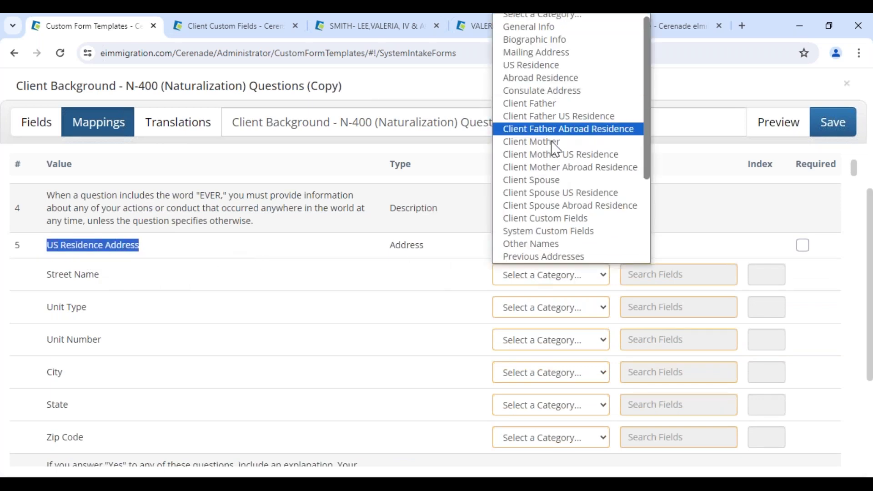
click(550, 66)
click(654, 274)
click(663, 315)
click(663, 314)
click(663, 348)
click(663, 341)
click(663, 380)
click(661, 373)
click(657, 412)
- Map the address question's State and Zip Code to the matching US Residence fields, and mark the Name question as required
click(659, 400)
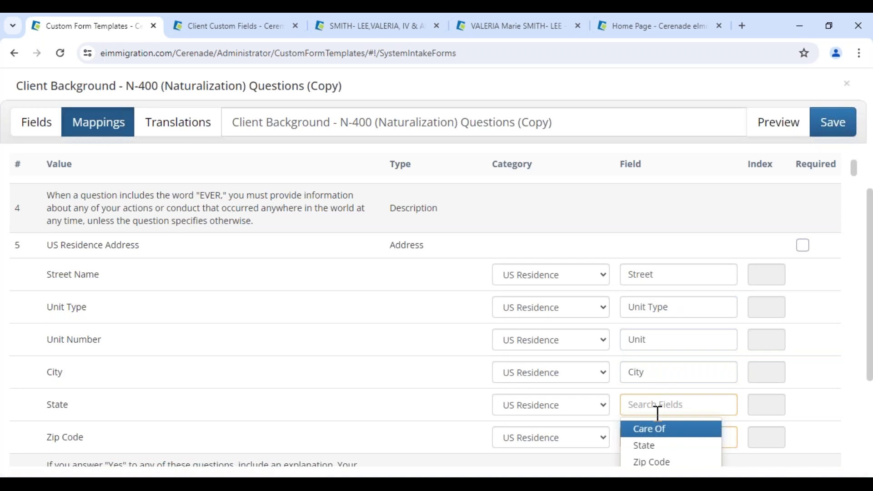
scroll(658, 413, down, 3)
click(653, 319)
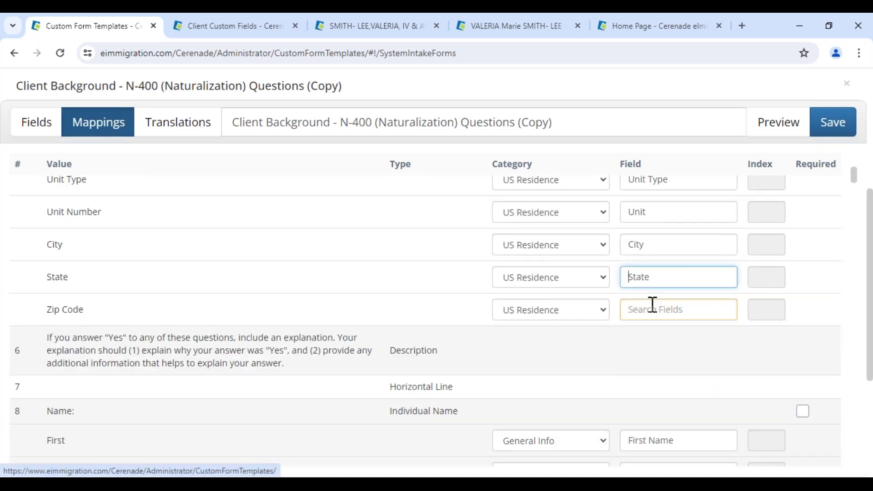
click(653, 304)
click(655, 351)
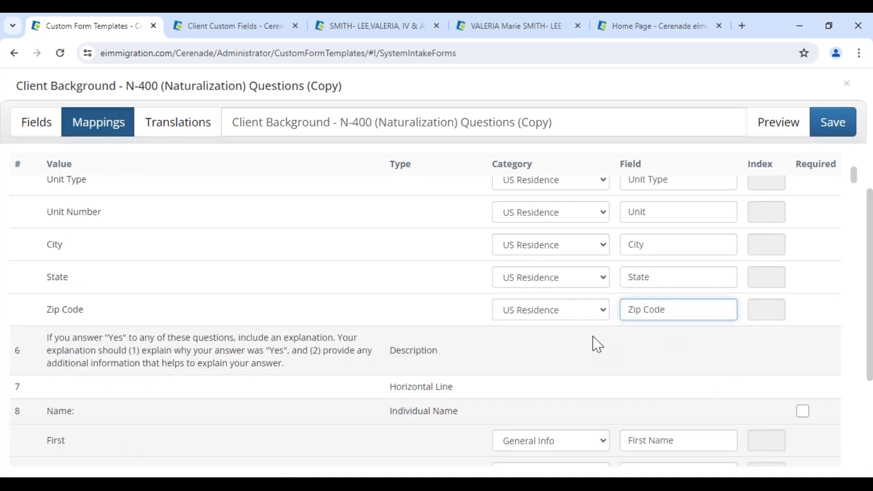
drag(42, 310, 91, 311)
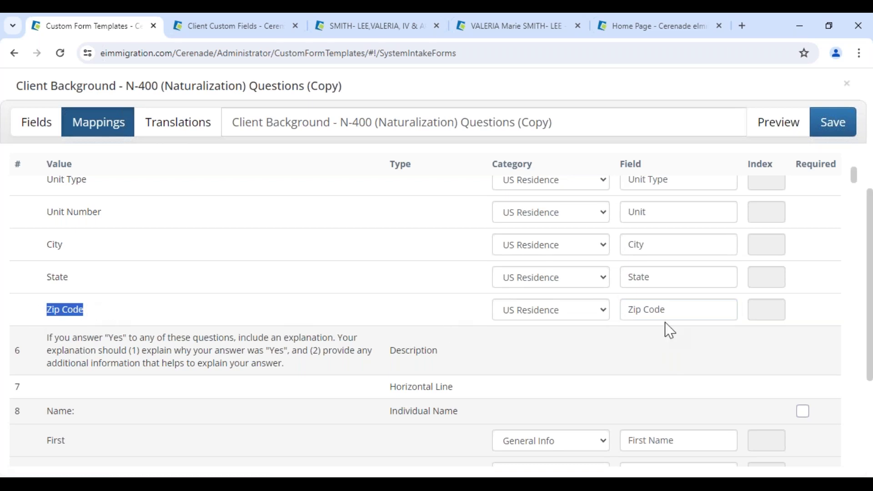
click(690, 313)
click(653, 352)
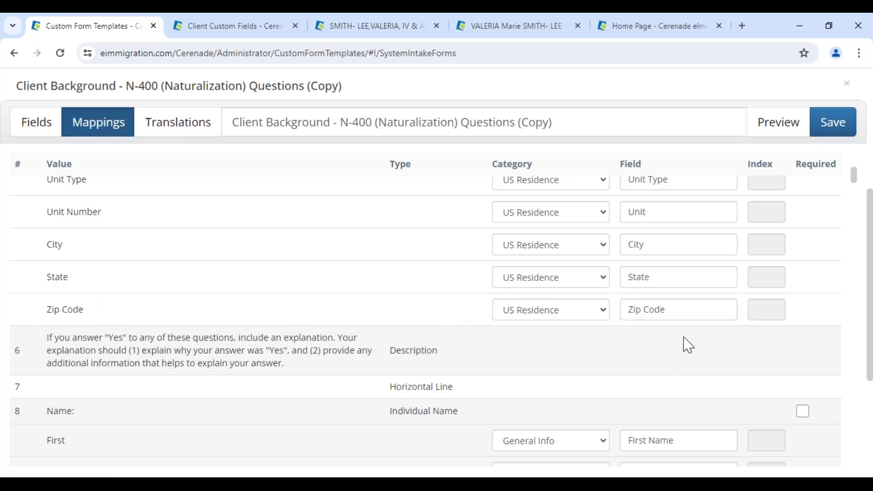
scroll(823, 299, down, 3)
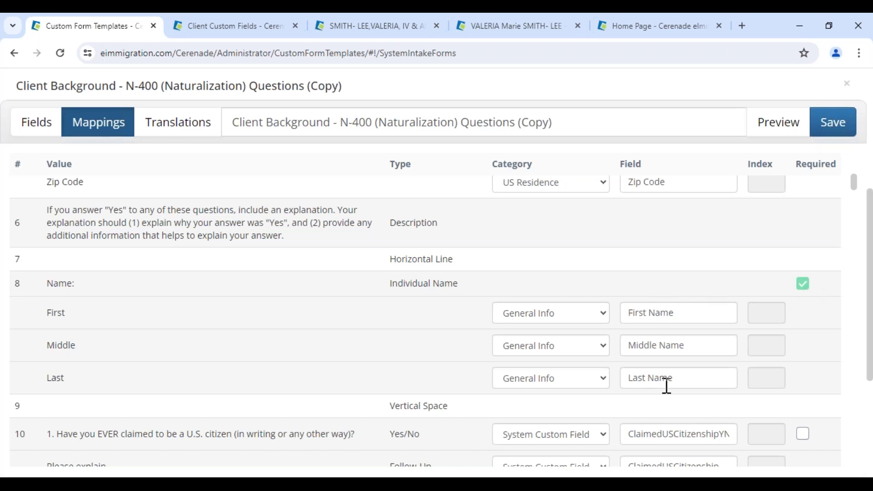
- Return to the form's field list and enable the Add Logo option
click(35, 130)
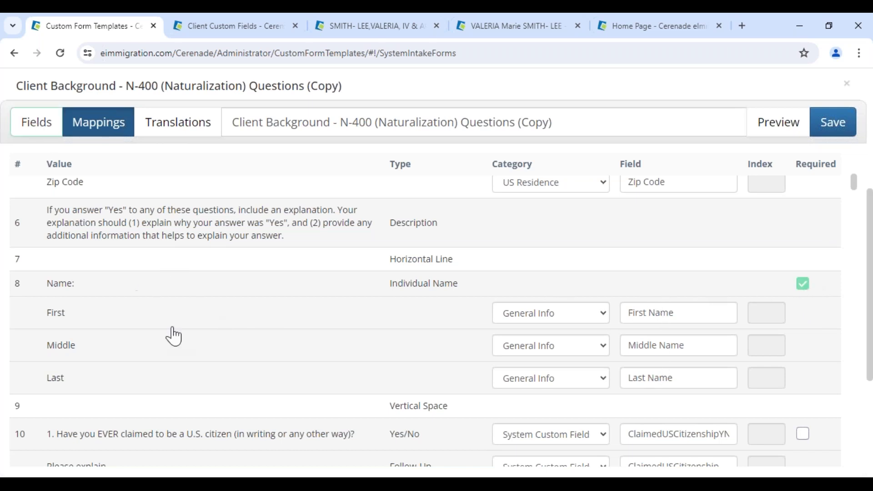
scroll(139, 357, down, 2)
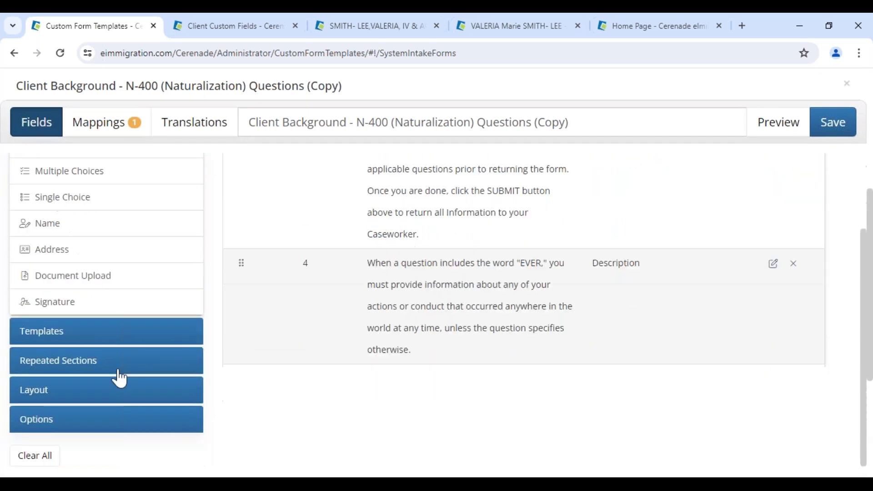
click(54, 422)
click(190, 310)
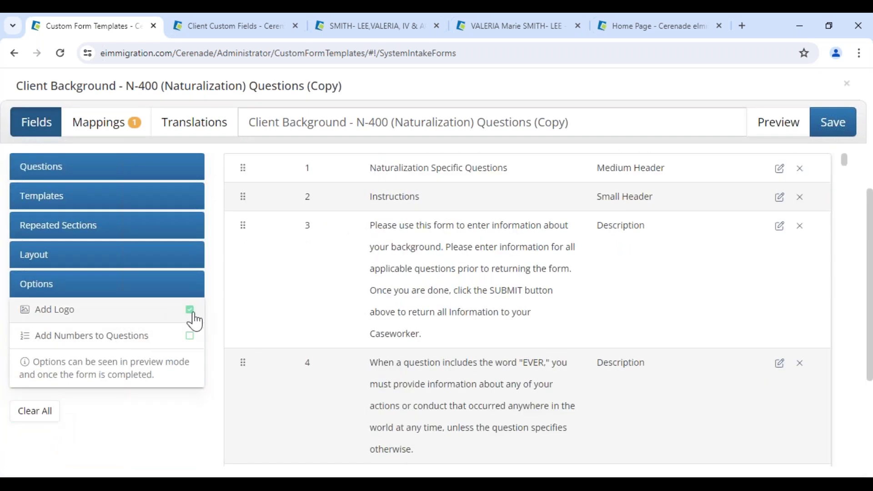
- Review the layout elements, client family templates and repeated sections available for the form
click(68, 257)
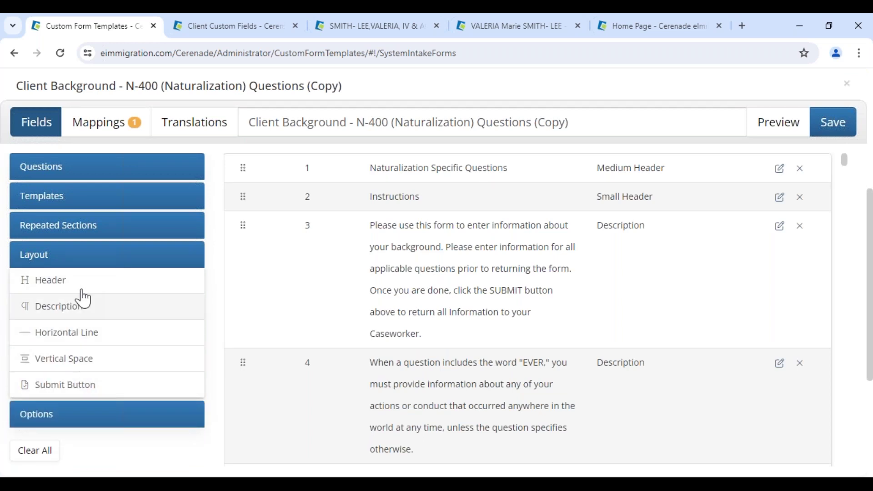
click(43, 205)
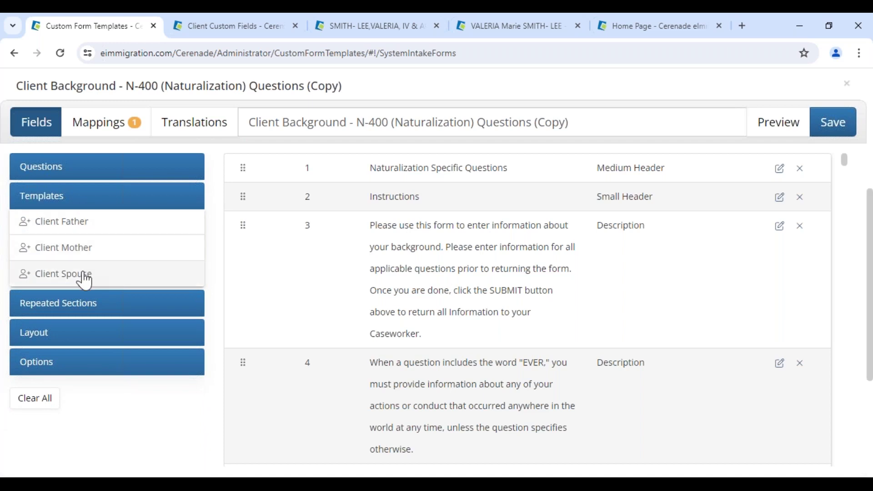
click(81, 314)
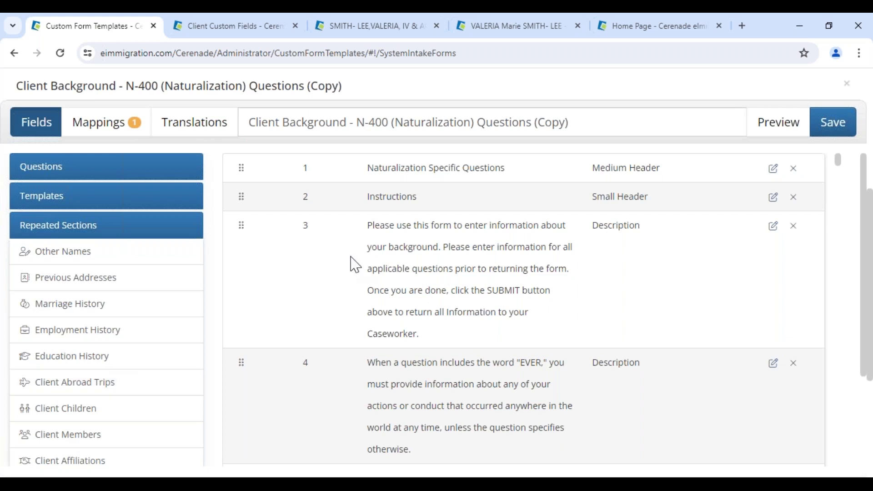
- Add a Previous Addresses repeated section at position 10, labelled "Previous Addresses - we only need the last 5 years", and confirm it
click(66, 286)
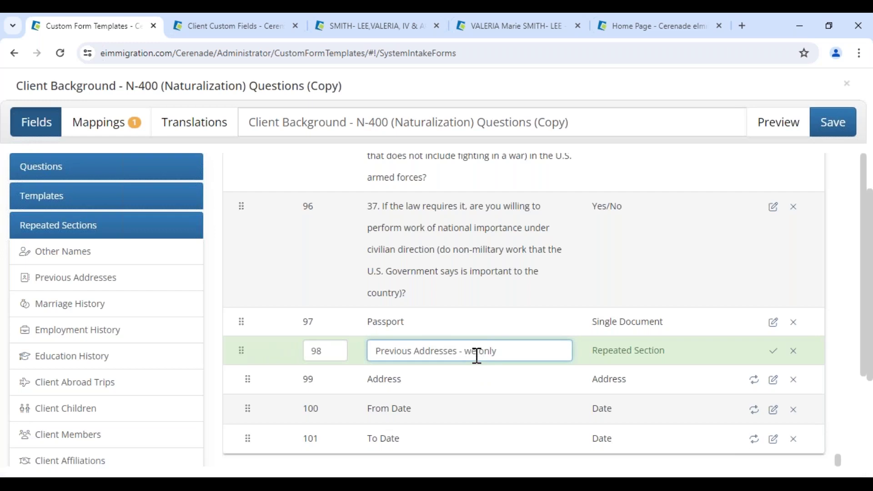
text(- we only need the last 5 years)
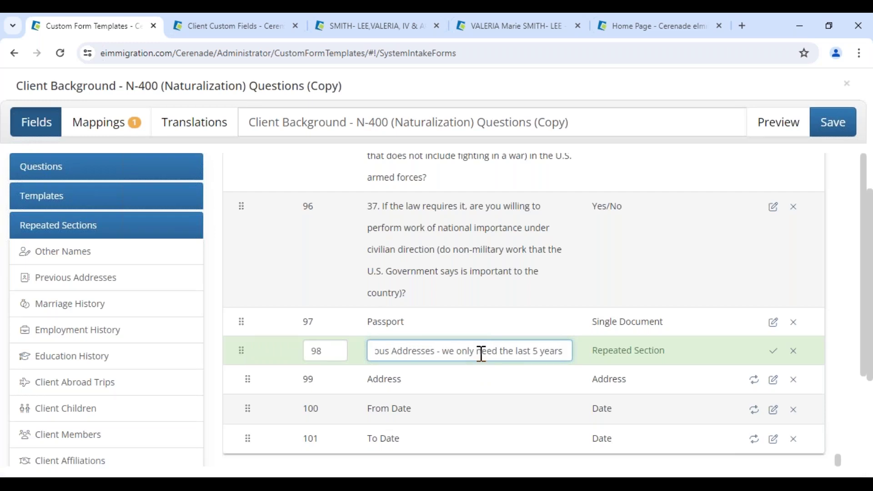
double_click(327, 355)
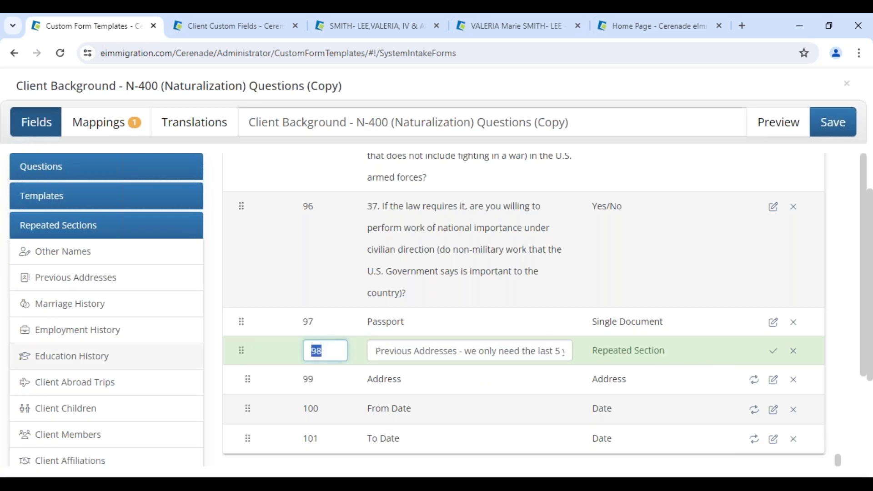
text(10)
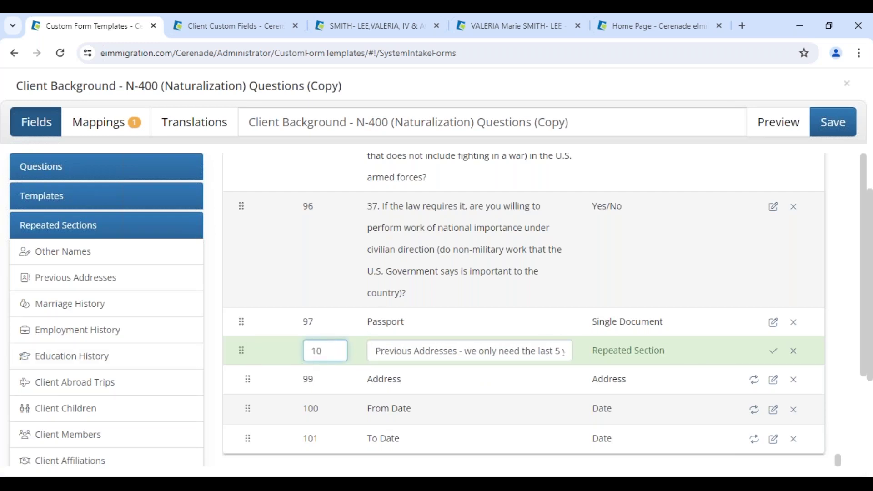
click(773, 353)
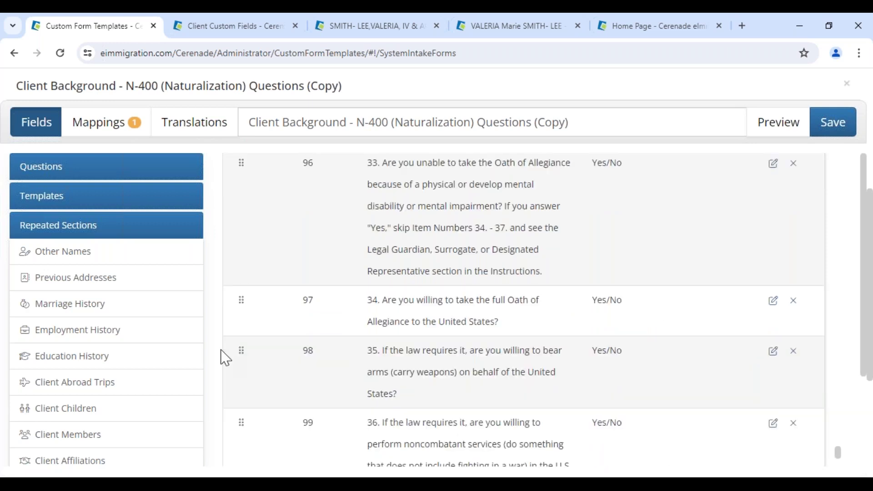
- Add the Client Children repeated section to the form and review the fields it contains
click(81, 418)
scroll(433, 409, down, 5)
scroll(464, 387, down, 2)
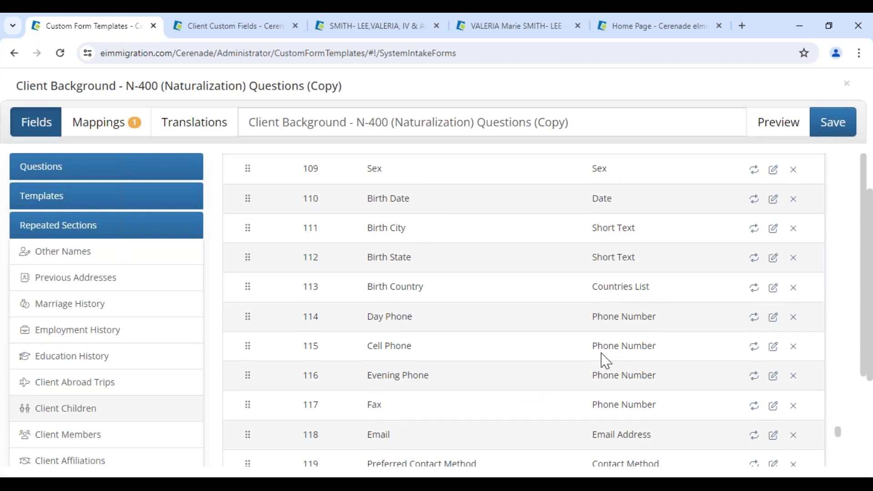
scroll(457, 353, up, 5)
scroll(415, 259, up, 3)
drag(397, 282, 489, 279)
scroll(491, 396, down, 2)
drag(365, 307, 503, 313)
- Remove the fields between Name and Marital Status in the Client Children section, including Title and Preferred Name
click(794, 307)
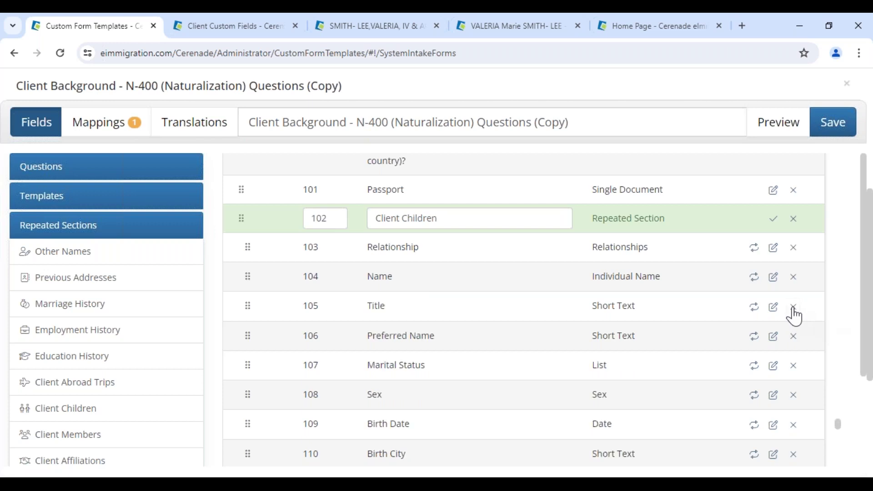
click(793, 308)
click(793, 308)
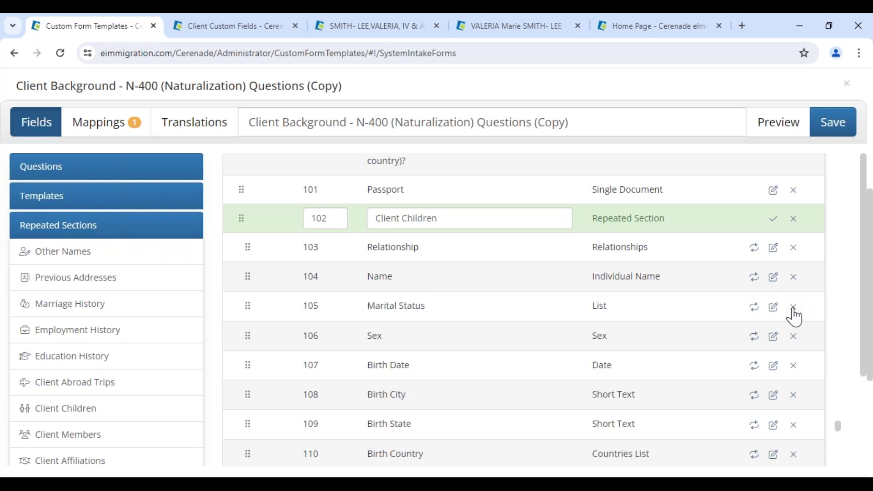
- Remove the Evening Phone, Cell Phone, Day Phone and Fax fields from the Client Children section
scroll(794, 317, down, 5)
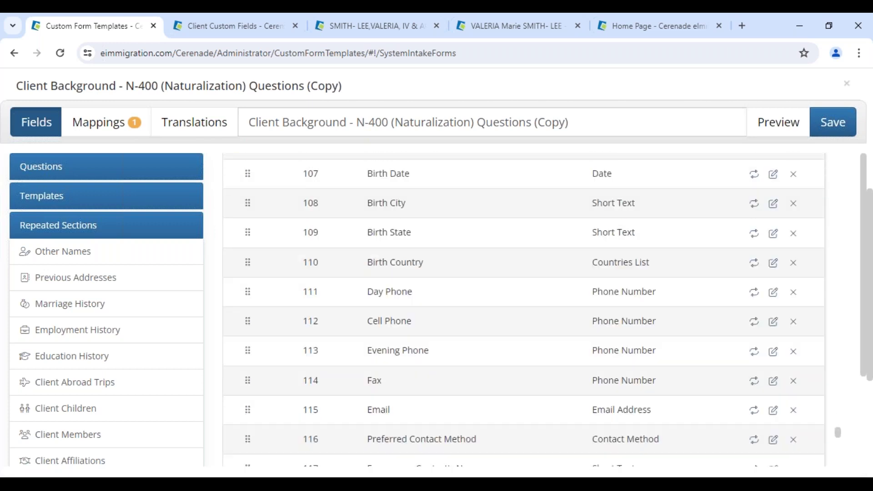
click(795, 352)
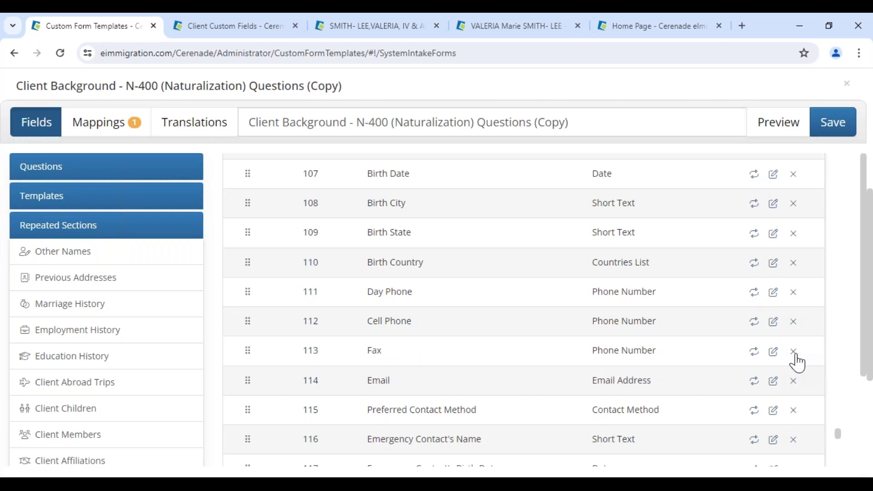
click(794, 322)
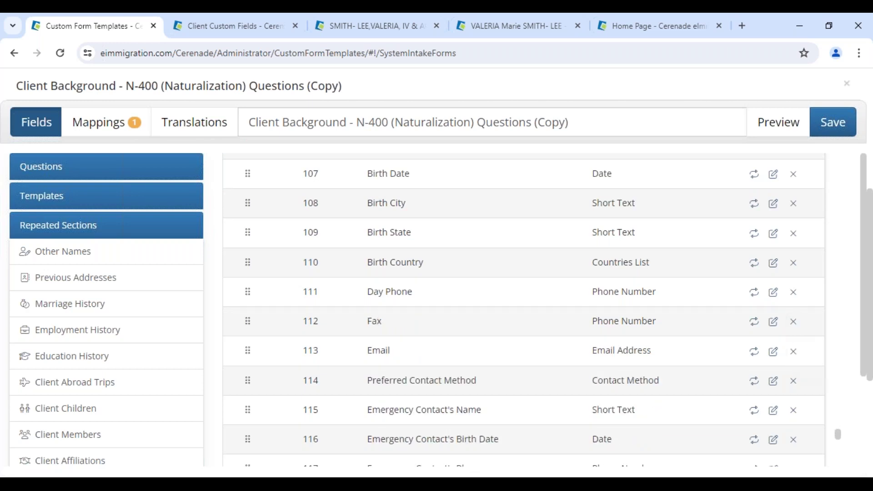
click(794, 294)
click(794, 294)
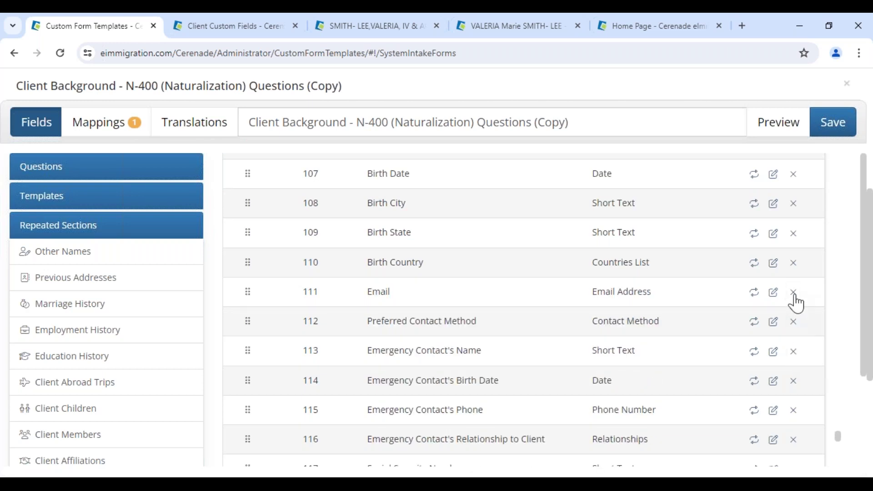
- Remove Preferred Contact Method and the Emergency Contact's Name, Birth Date and Phone fields from the Client Children section
click(795, 322)
click(796, 323)
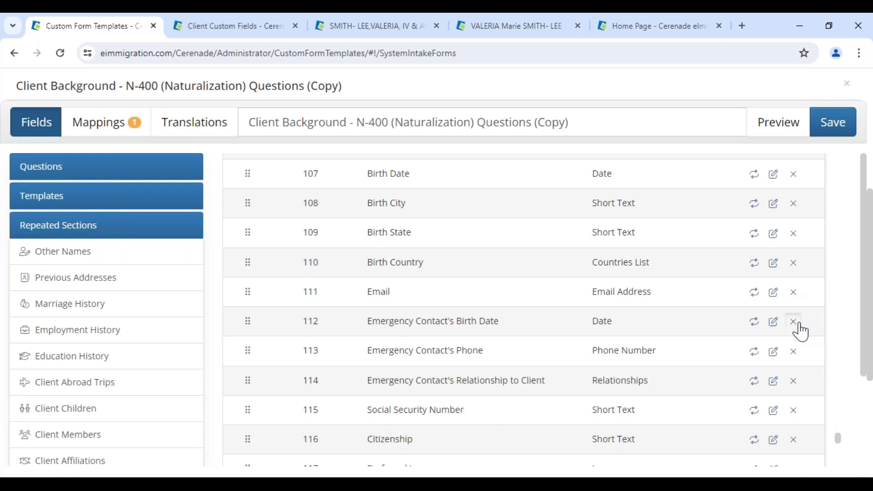
click(796, 323)
click(796, 323)
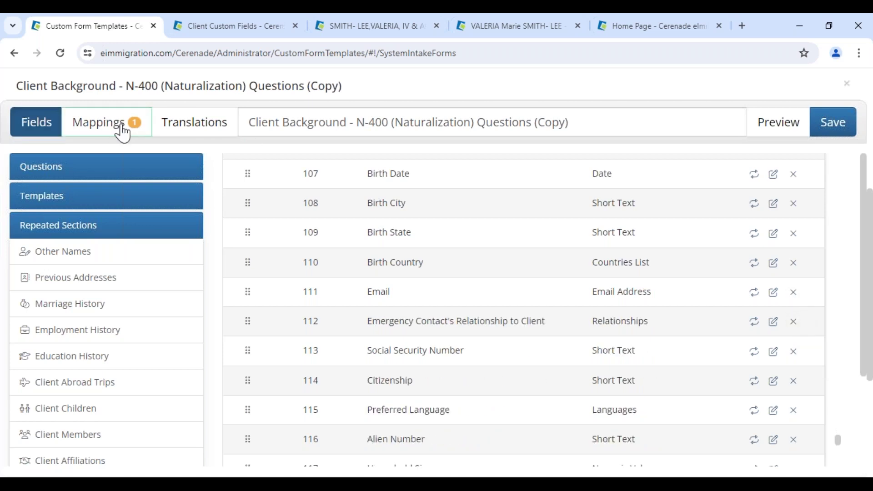
- Map the intake form's unmapped Passport question to the Client Documents category and its Passport Document field
click(80, 130)
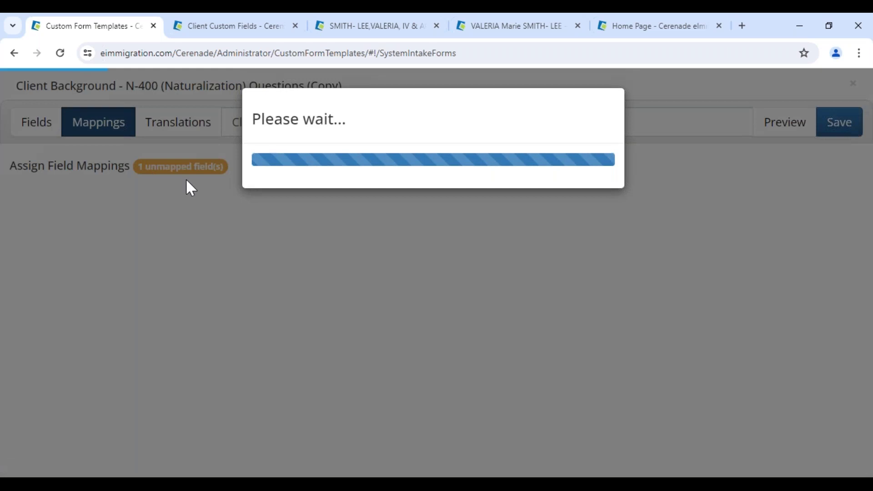
scroll(396, 314, down, 14)
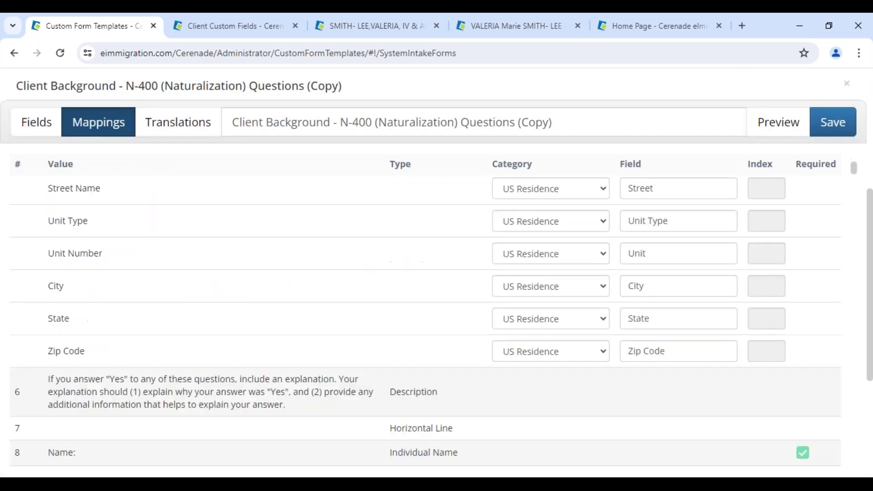
scroll(395, 314, down, 15)
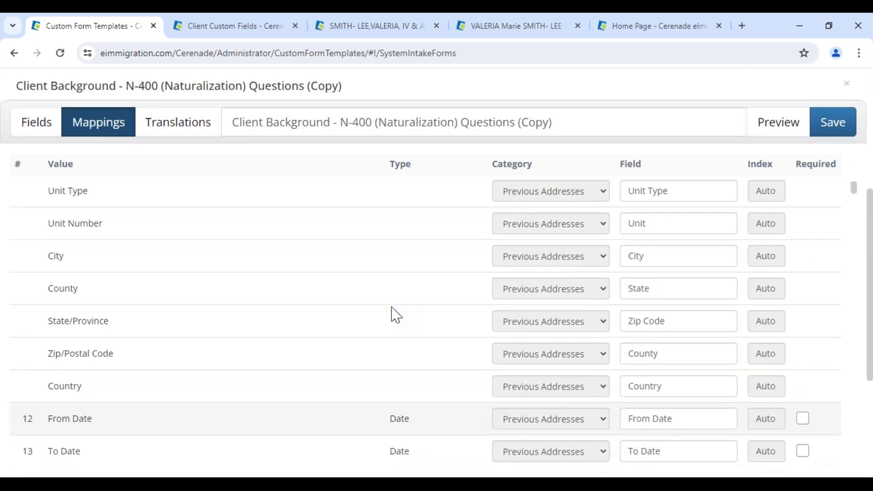
scroll(396, 314, down, 20)
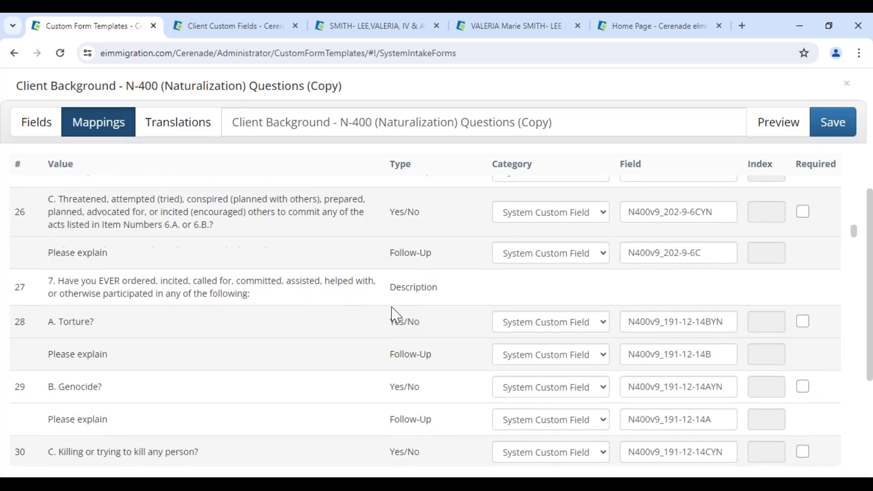
scroll(395, 314, down, 20)
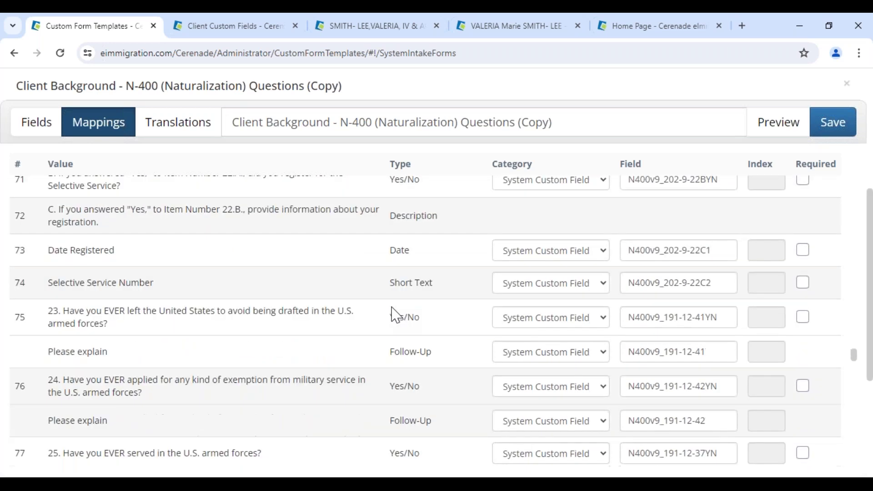
scroll(538, 306, up, 7)
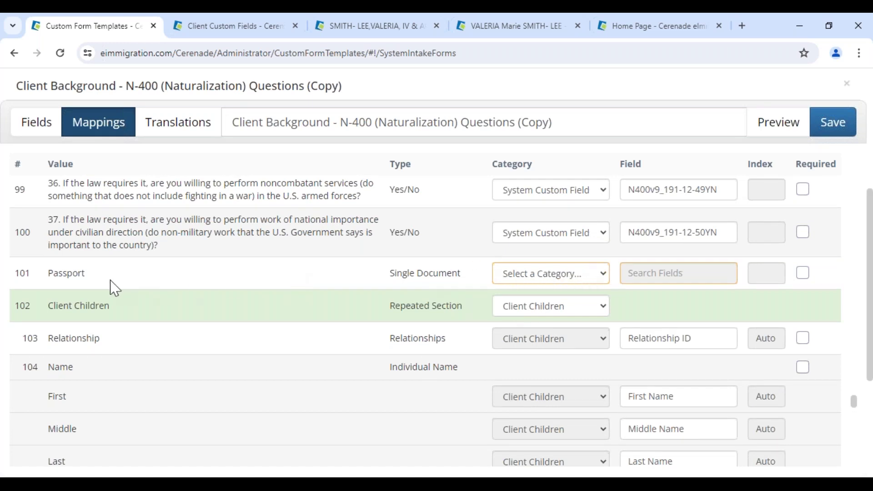
drag(40, 276, 196, 286)
click(527, 275)
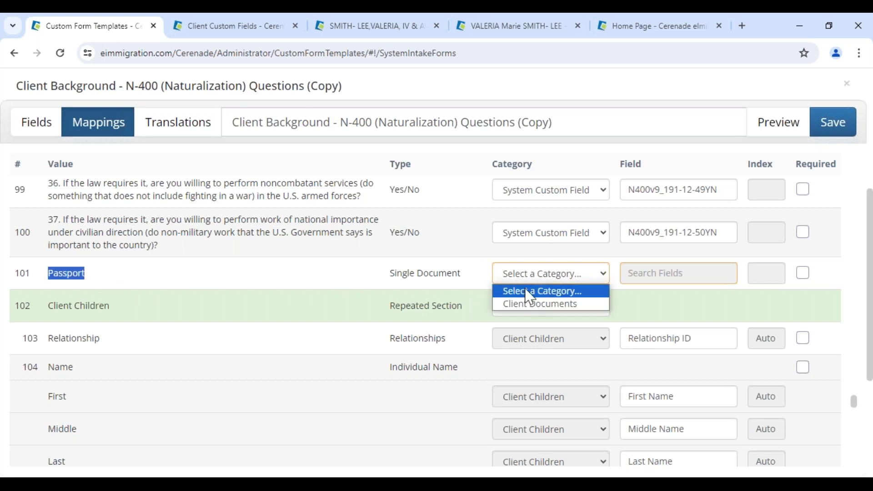
click(526, 308)
click(640, 273)
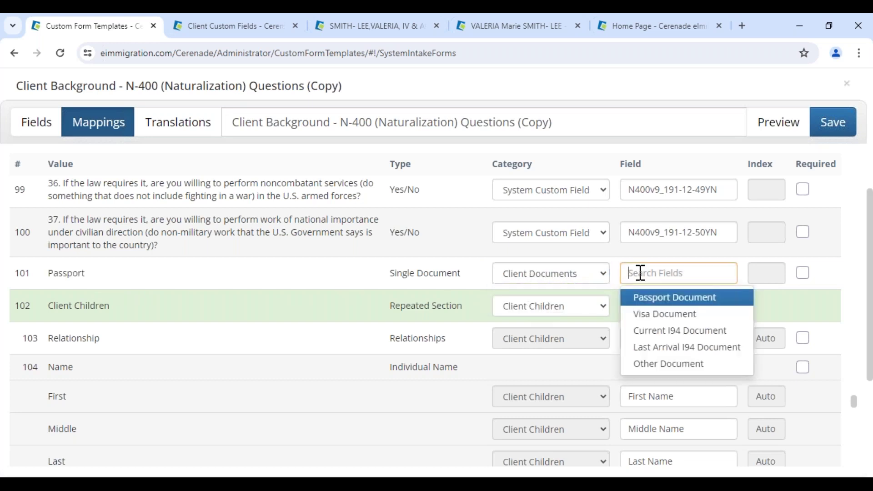
click(653, 298)
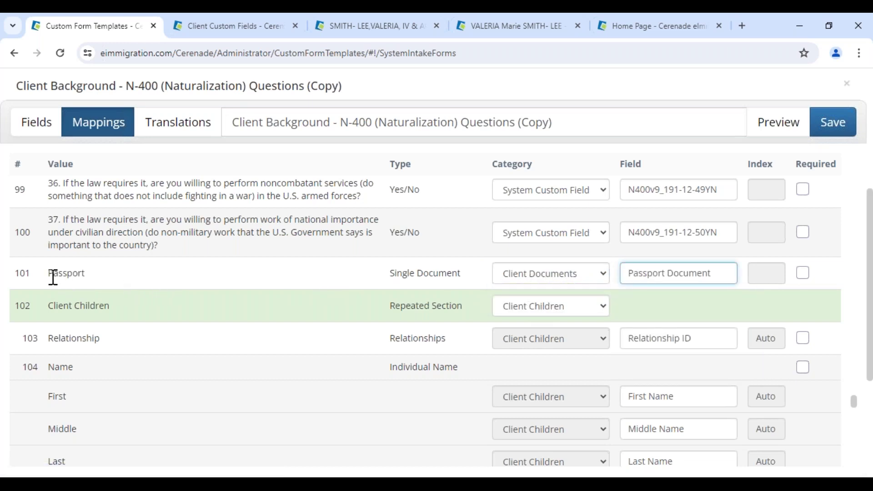
drag(53, 277, 85, 275)
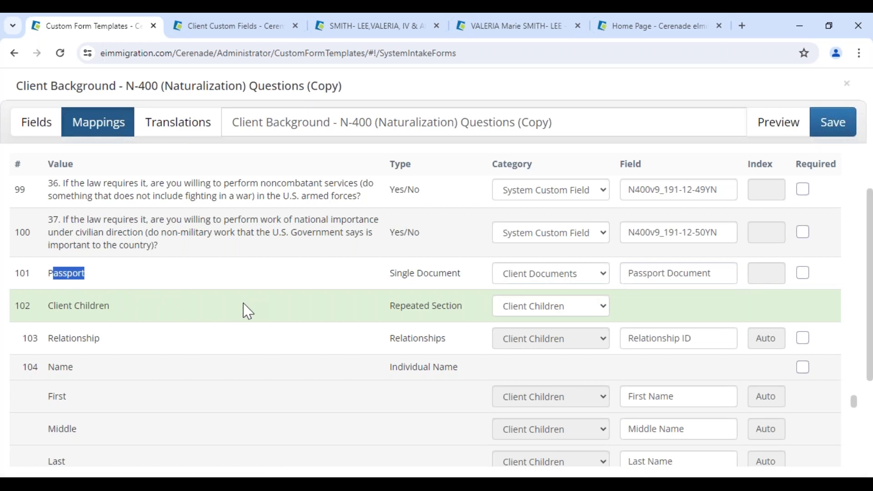
- Enable translations for the N-400 intake form and add Spanish as a language
click(173, 126)
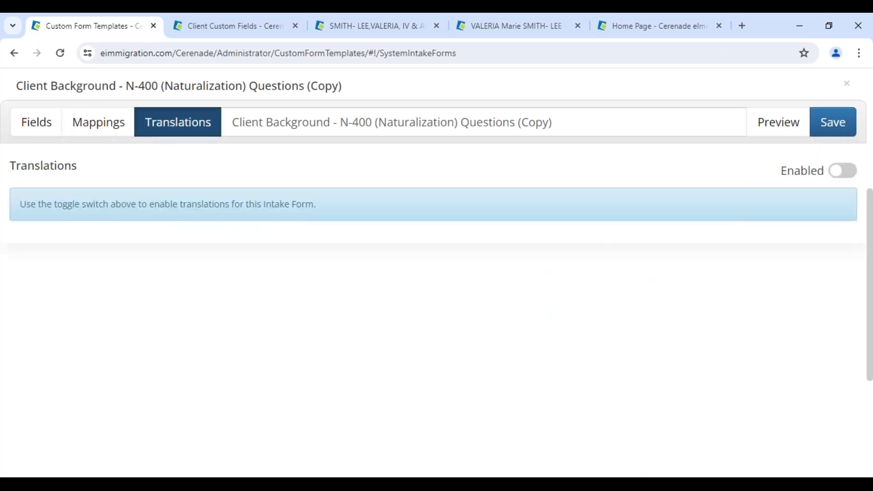
click(844, 171)
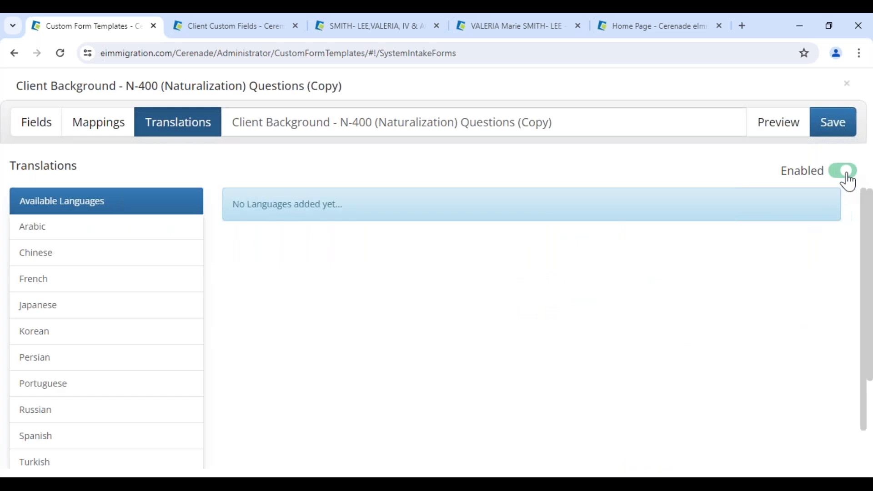
click(35, 435)
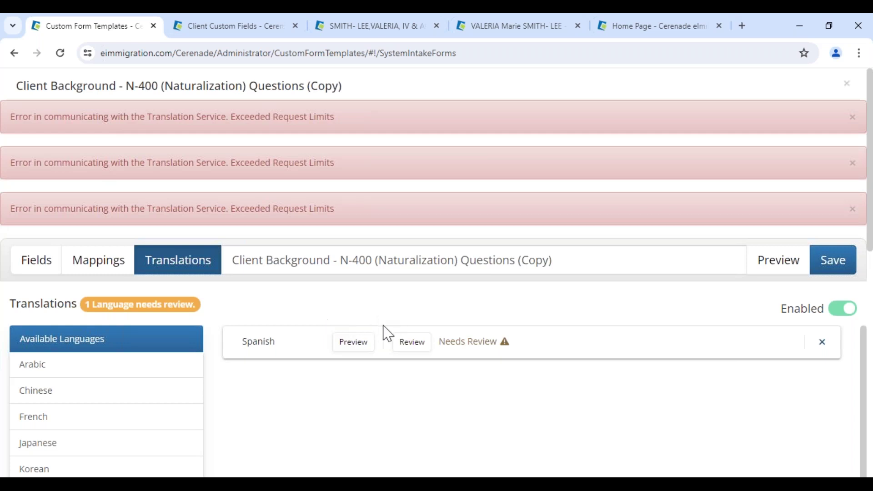
- Review the Spanish translations of the form's instructions and questions through to the end and complete the review
click(409, 348)
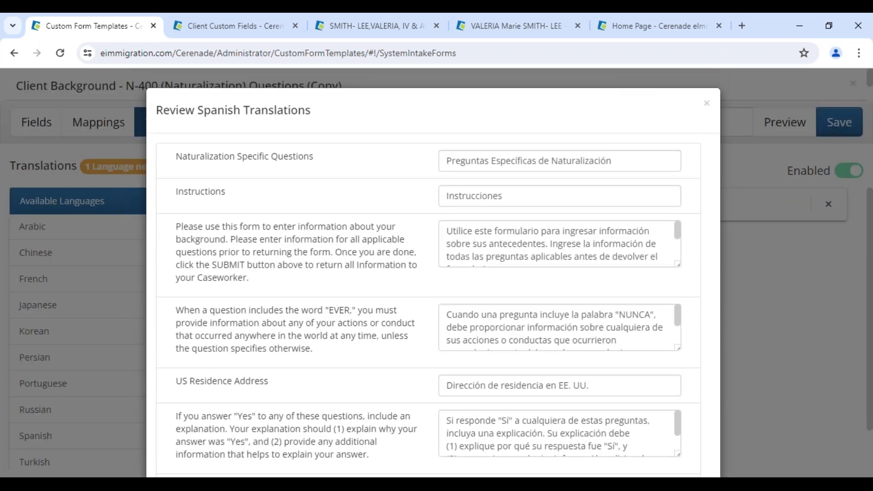
drag(485, 233, 575, 250)
drag(508, 314, 617, 340)
scroll(611, 342, down, 3)
scroll(551, 384, down, 2)
scroll(526, 378, down, 3)
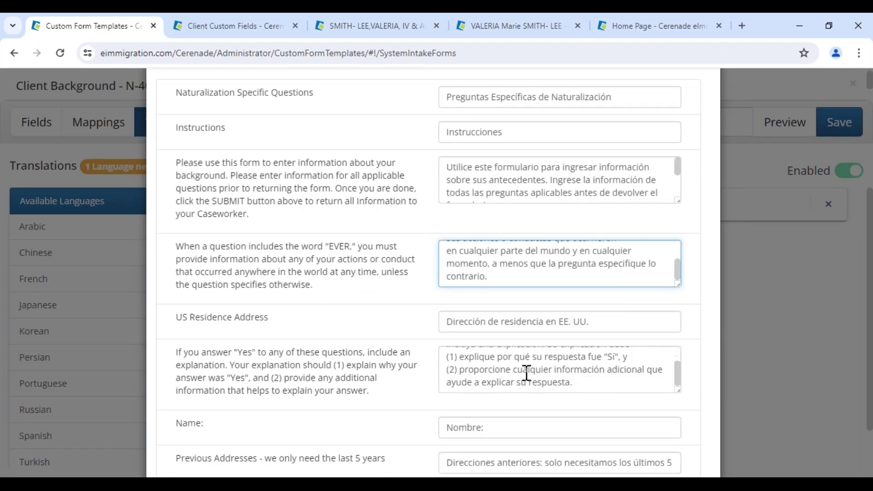
scroll(443, 411, down, 15)
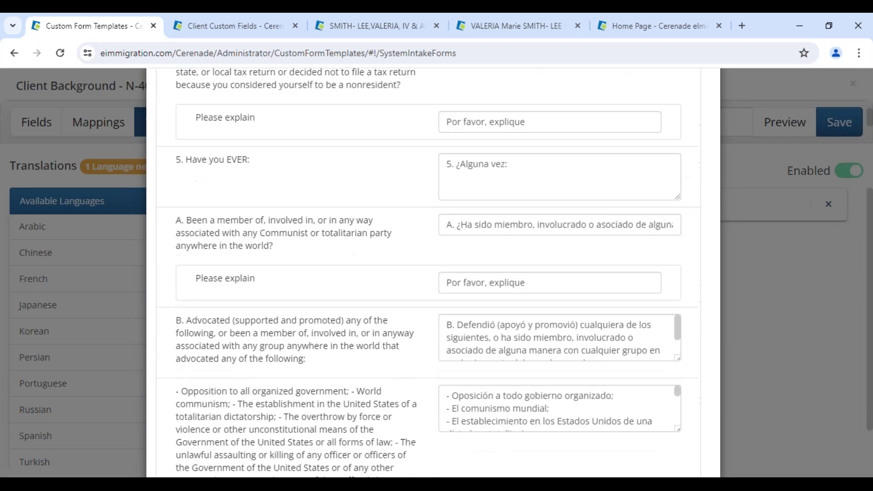
scroll(429, 271, down, 20)
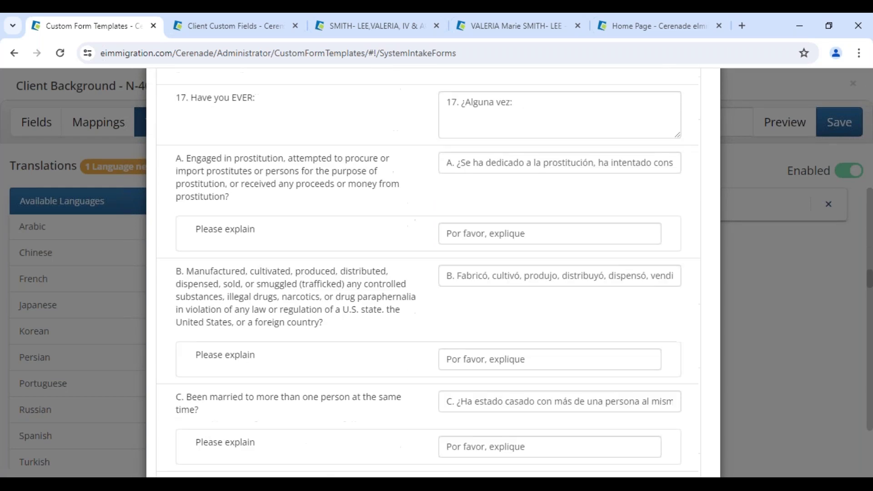
scroll(390, 371, down, 20)
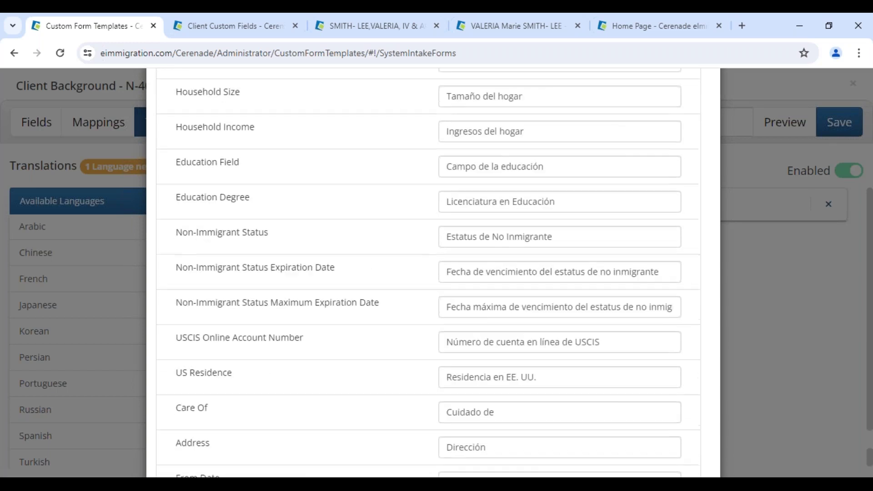
click(686, 440)
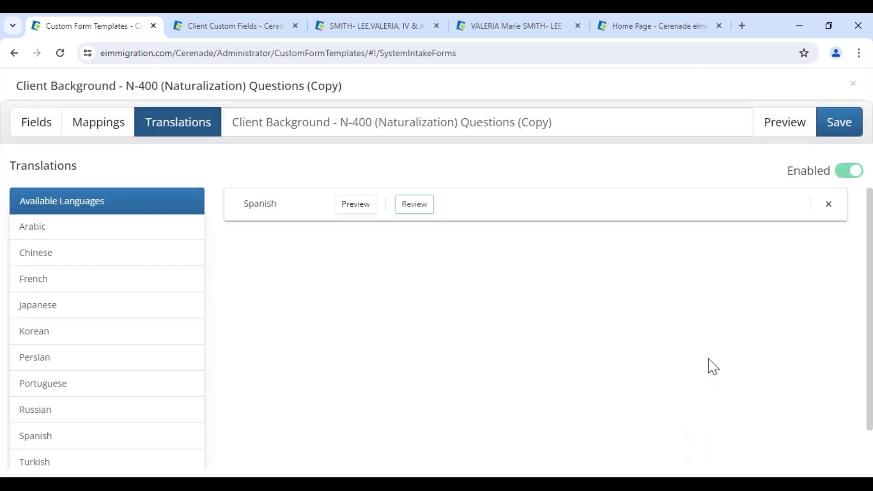
- Preview the intake form down to the Previous Addresses section, and save it under its existing name with Enabled kept on
click(799, 126)
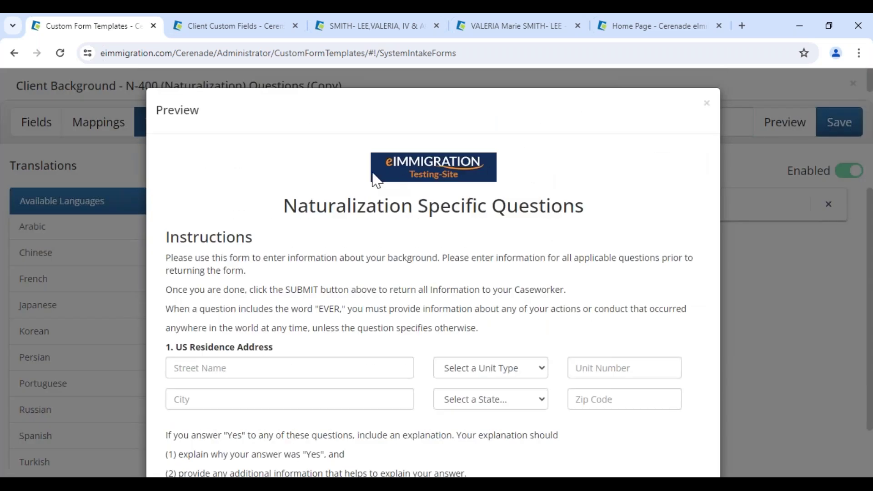
scroll(218, 360, down, 4)
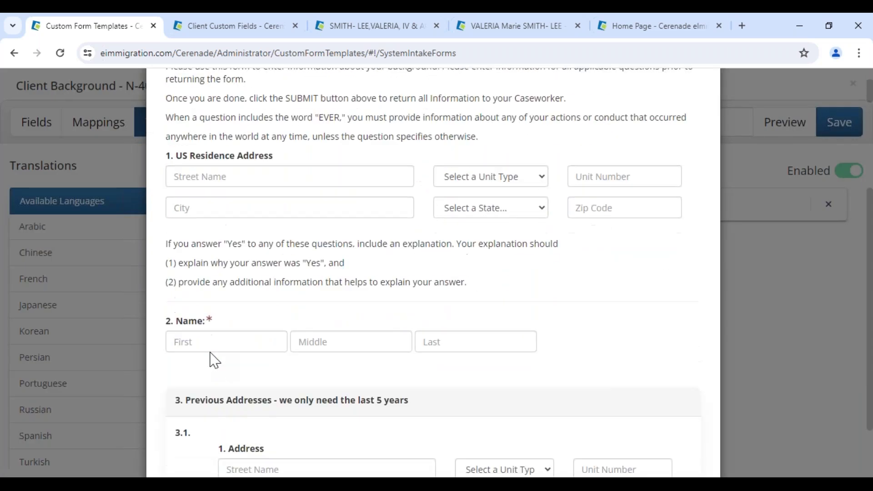
scroll(191, 337, down, 4)
drag(283, 210, 423, 211)
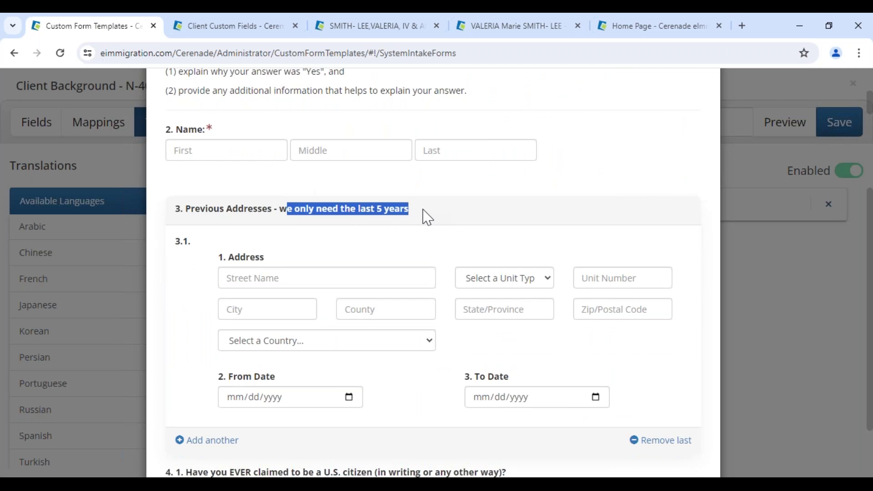
key(Escape)
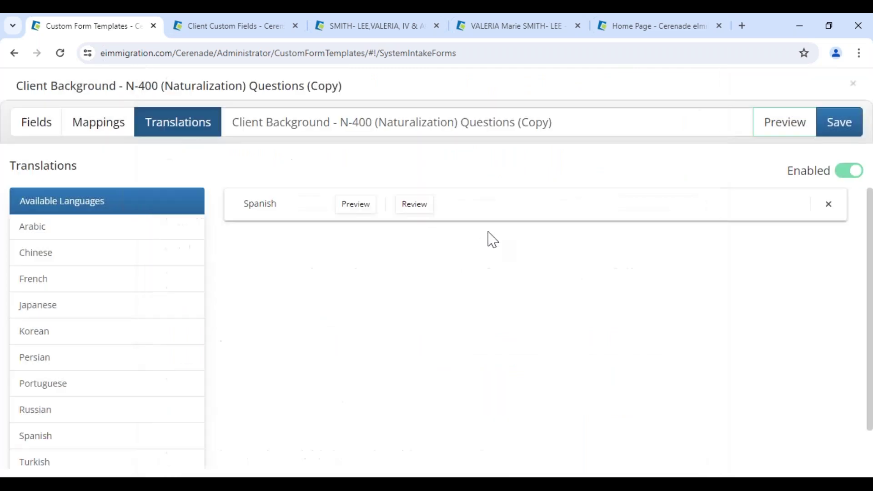
click(832, 131)
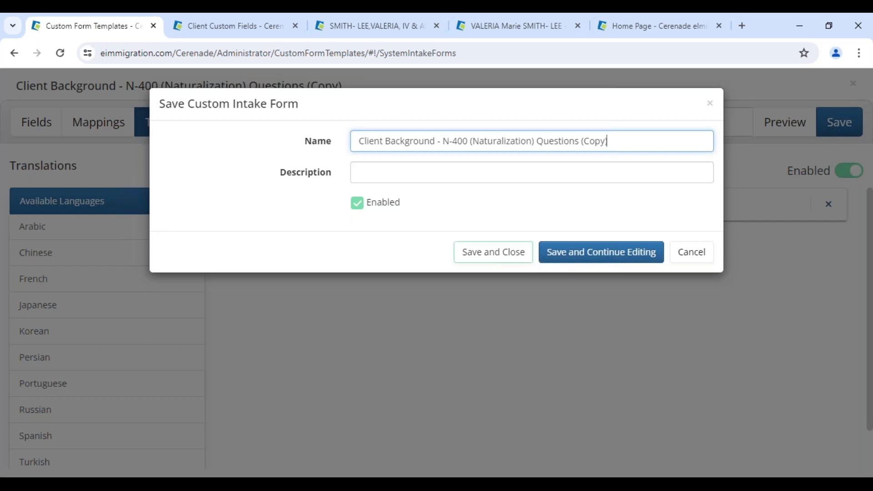
click(567, 252)
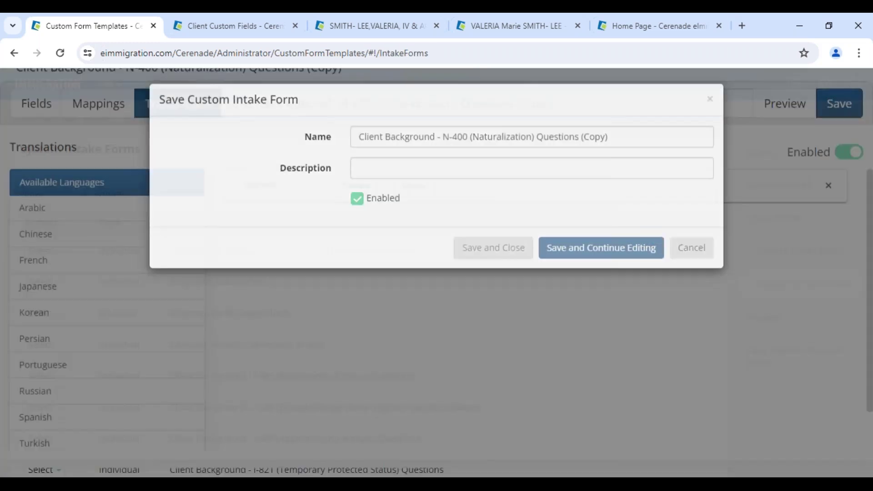
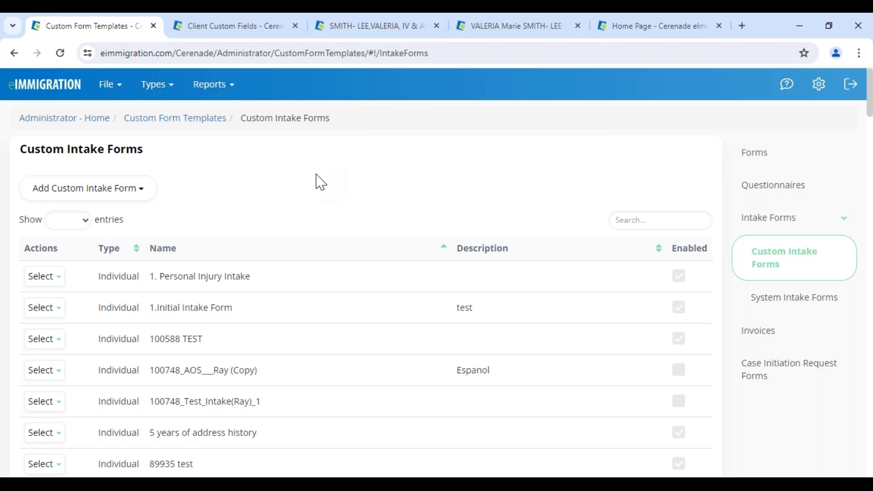
- Examine the client's profile in Alternate View using the INITIAL CONSULTATION INTAKE FORM template, and close the view and the client alerts
click(484, 26)
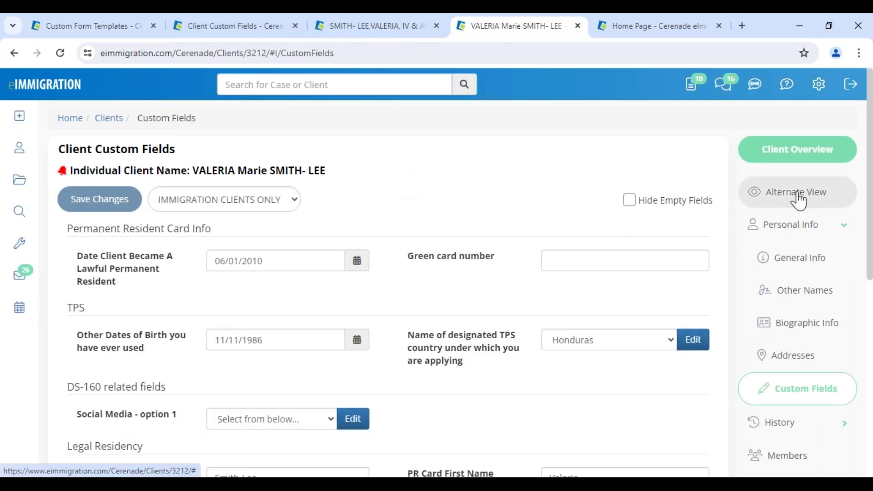
drag(194, 171, 372, 175)
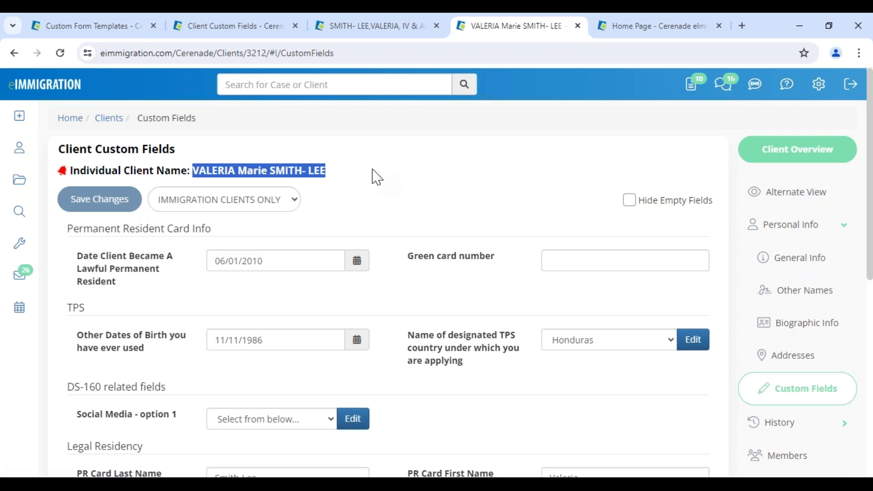
click(774, 202)
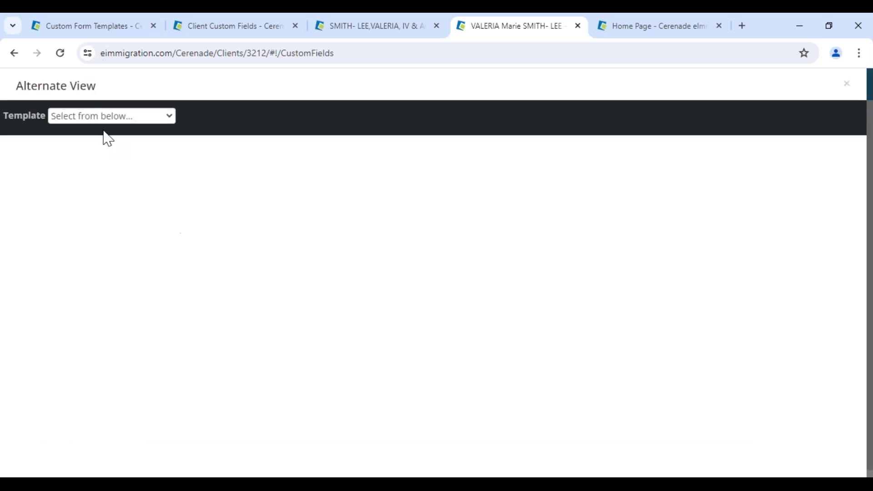
click(100, 120)
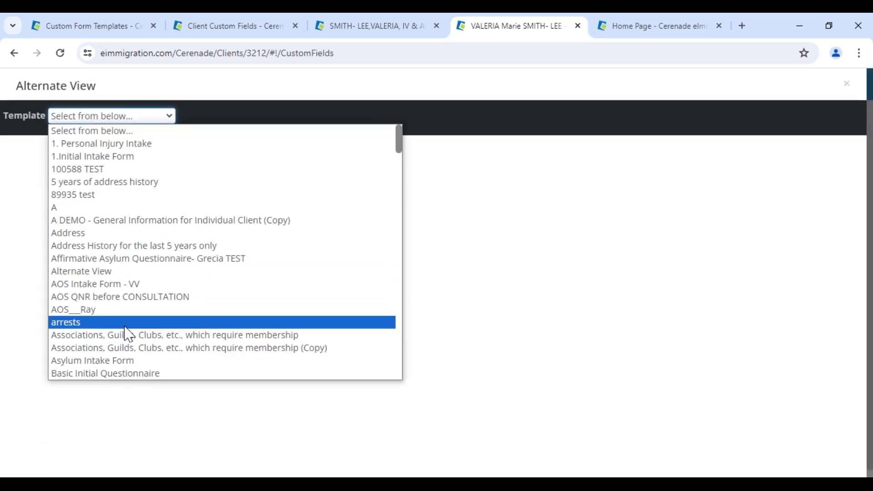
scroll(130, 336, down, 15)
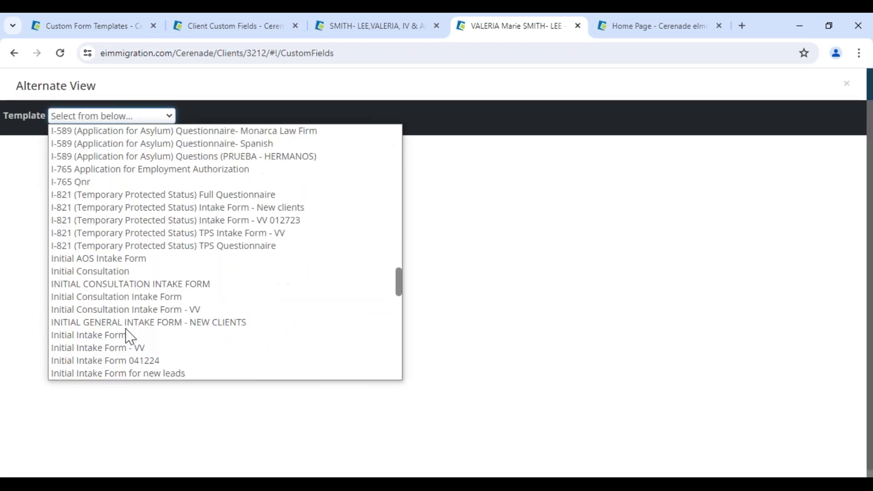
click(144, 285)
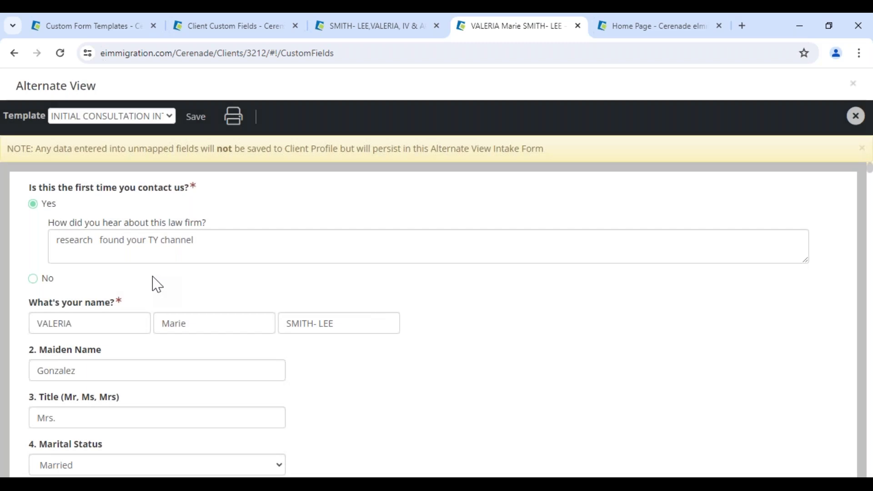
scroll(434, 318, down, 10)
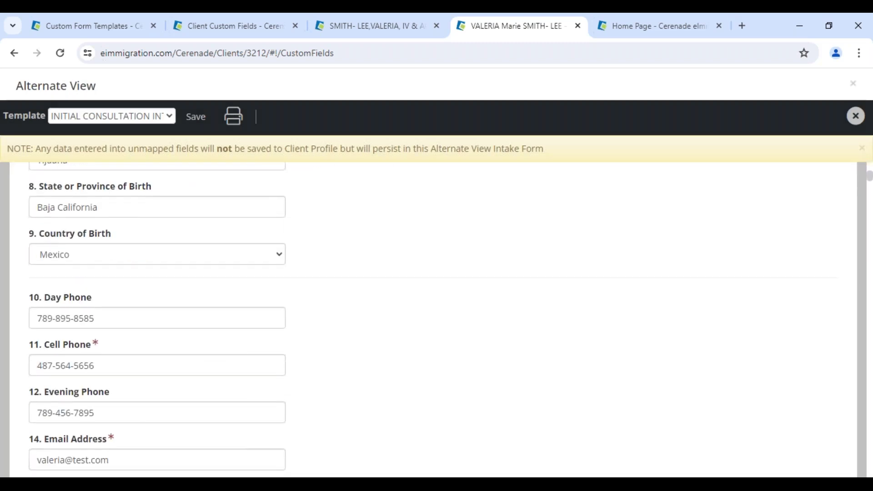
click(856, 117)
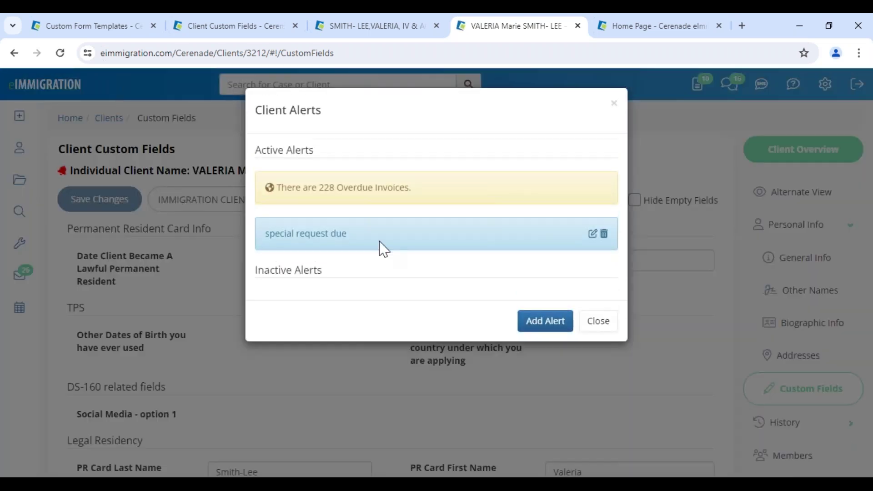
click(596, 324)
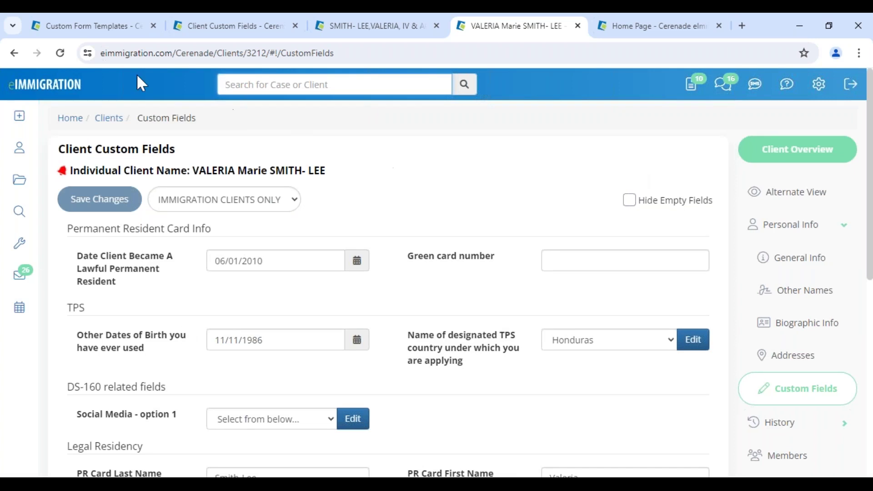
- In the administrator's Form Defaults, find system forms named 400 and add default values for the N-400, edition 04/01/2024
click(48, 30)
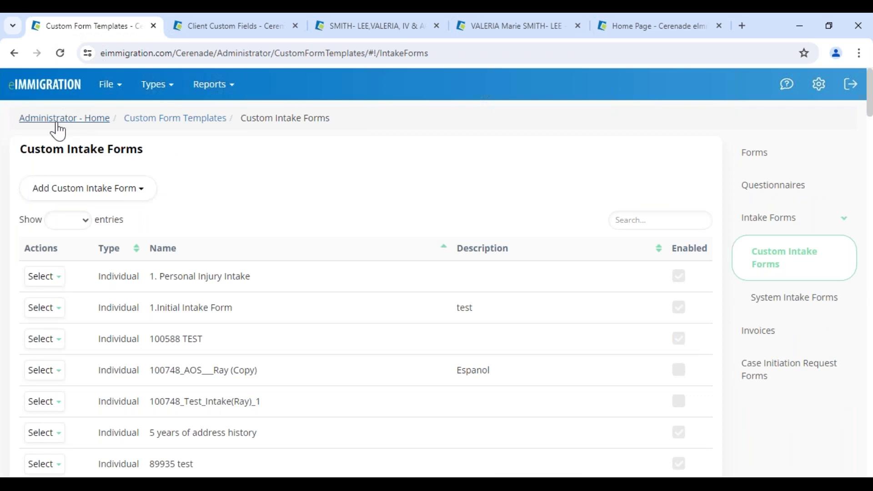
click(27, 119)
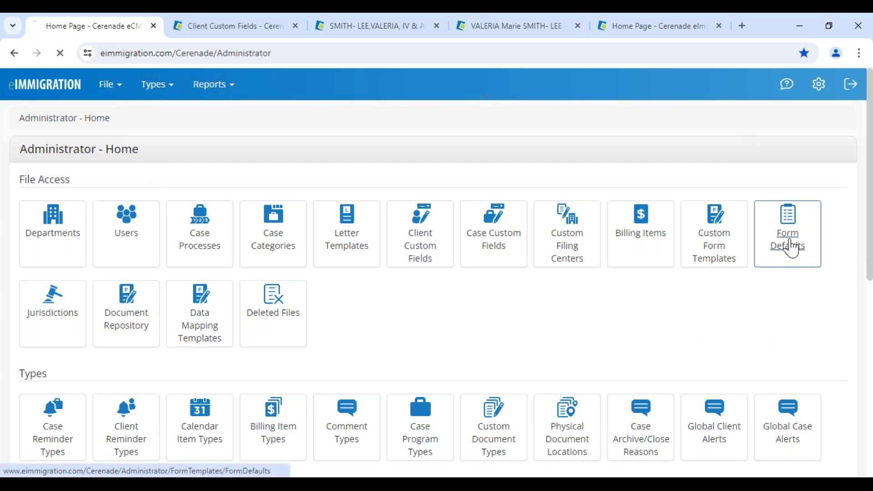
click(72, 188)
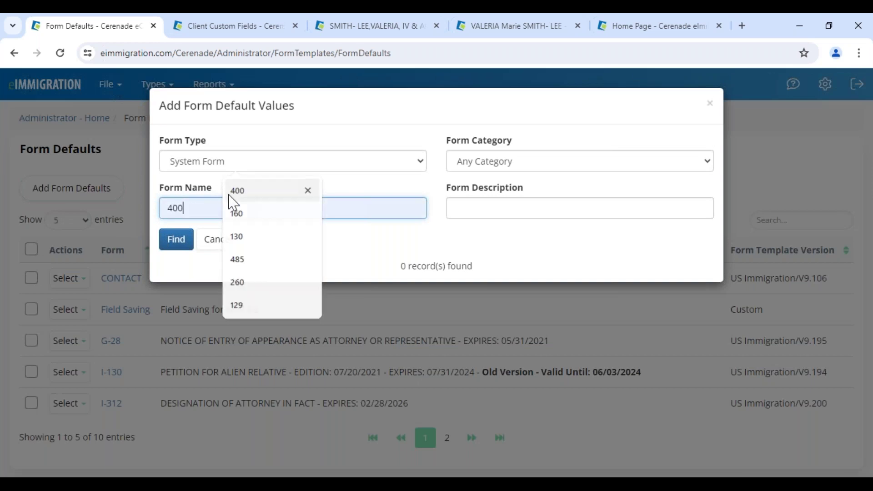
click(232, 191)
click(175, 240)
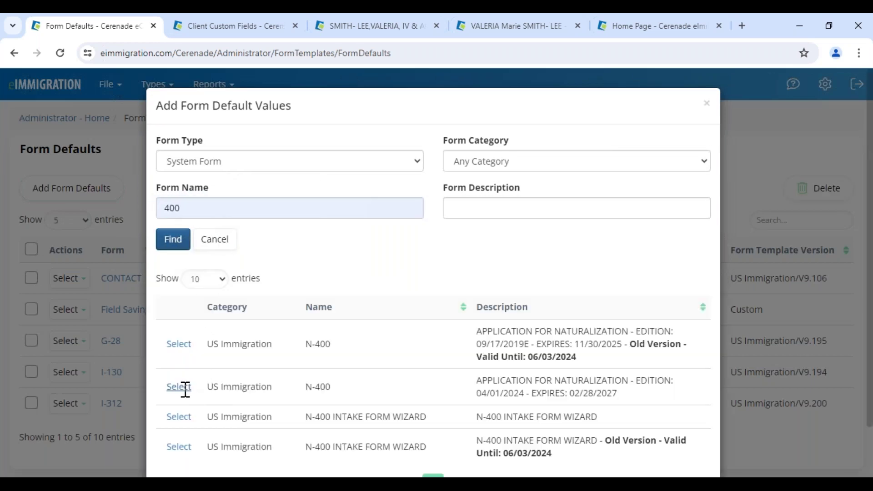
click(178, 387)
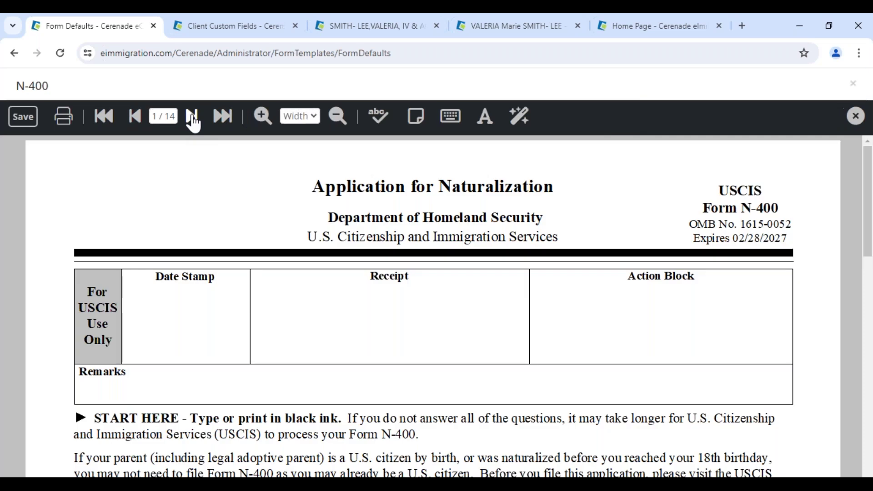
- On page 6 of the N-400 defaults, answer No to Part 9 items 1, 2, 3, 4, 5.a and 5.b
click(191, 116)
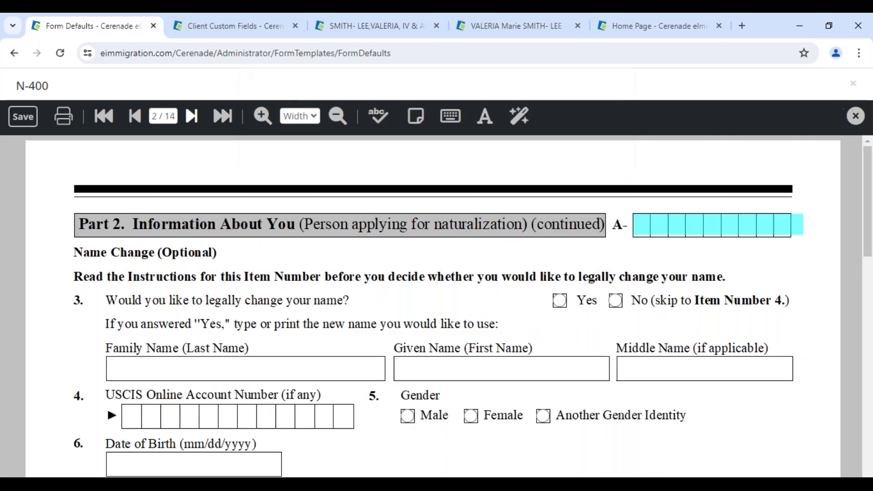
click(192, 116)
scroll(262, 388, down, 10)
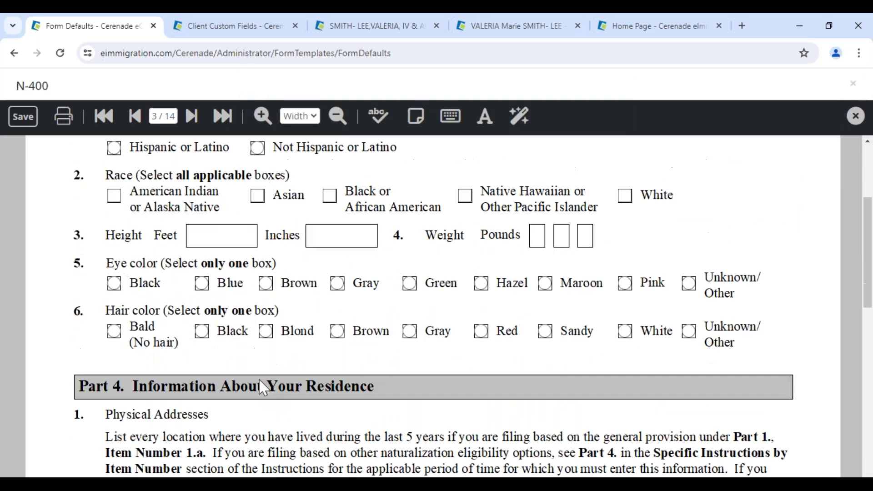
scroll(263, 388, down, 5)
click(191, 119)
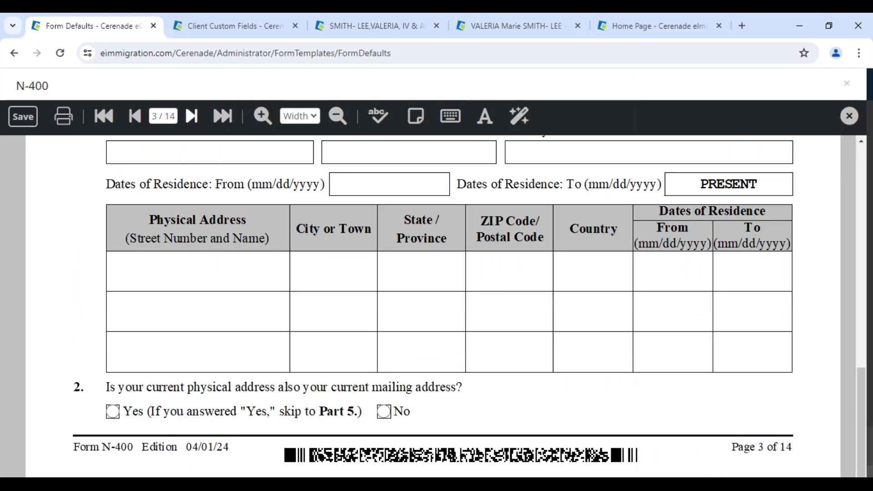
scroll(276, 302, down, 2)
scroll(303, 316, down, 10)
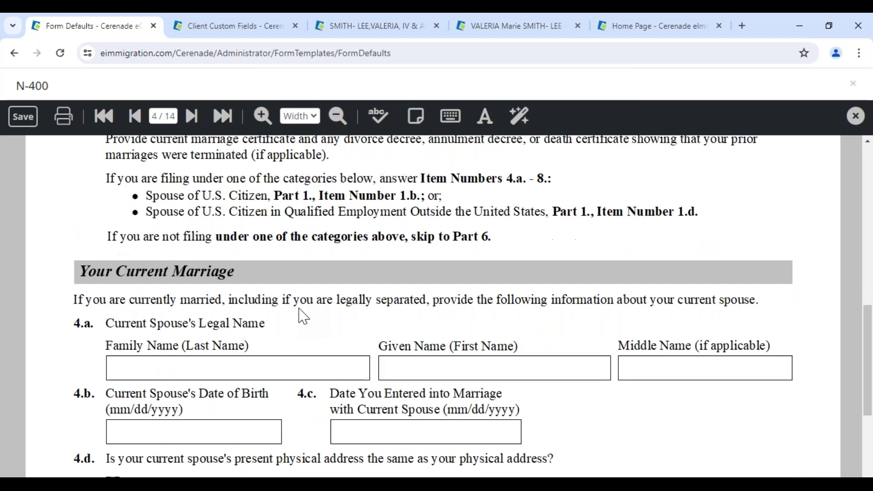
click(192, 115)
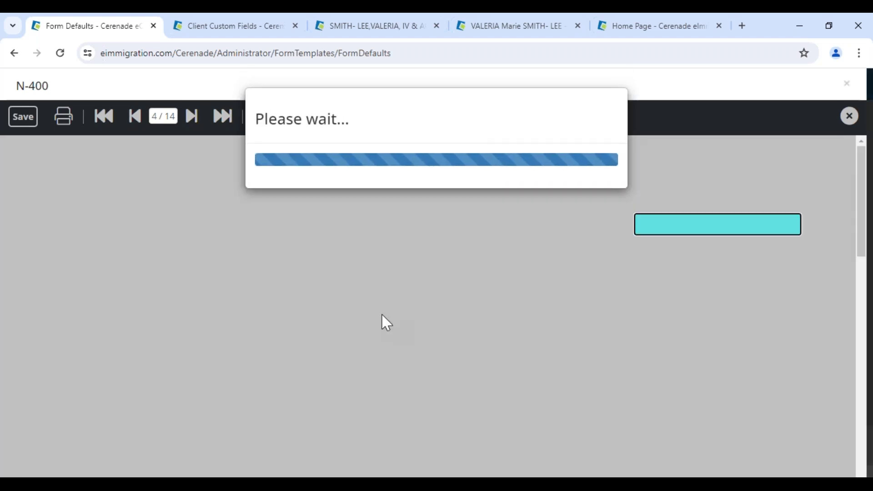
scroll(362, 326, down, 6)
scroll(361, 325, down, 8)
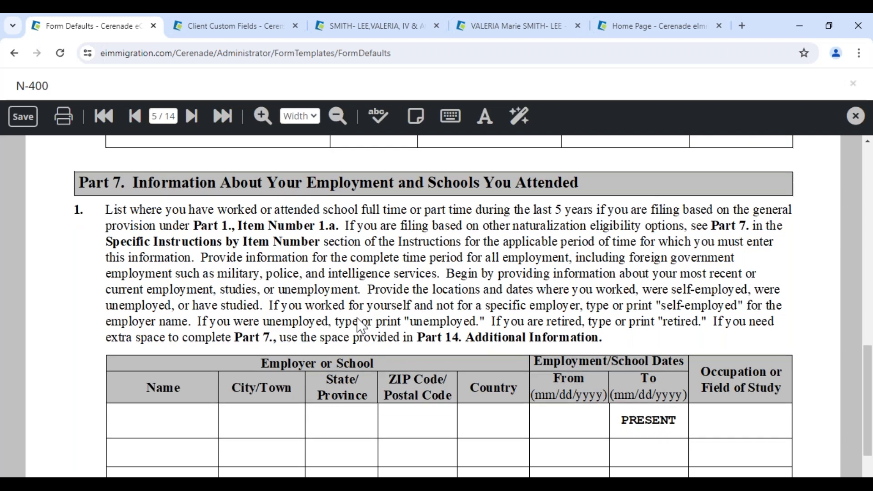
click(191, 116)
scroll(432, 337, down, 10)
scroll(433, 338, up, 4)
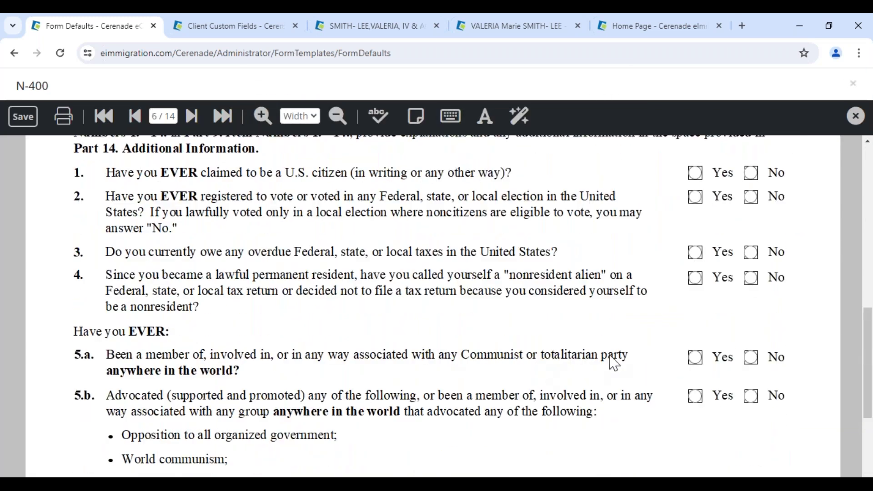
click(753, 359)
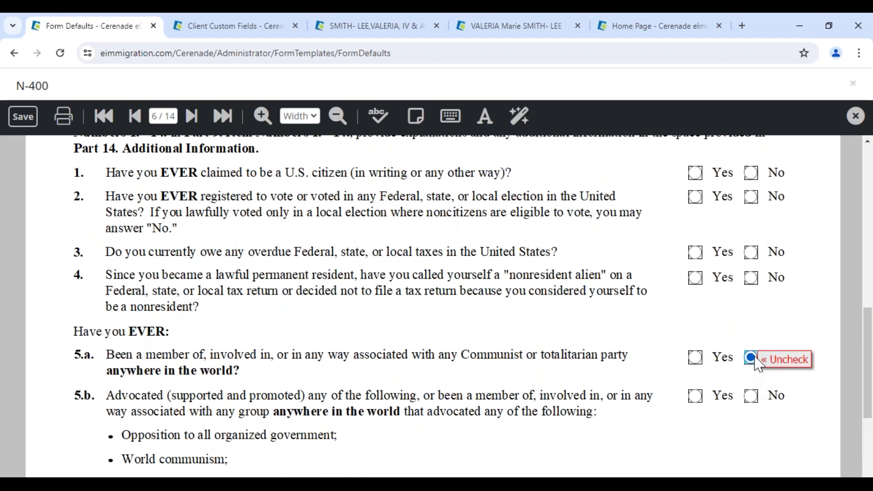
click(755, 398)
click(752, 172)
click(752, 196)
click(752, 252)
click(752, 278)
scroll(755, 306, down, 4)
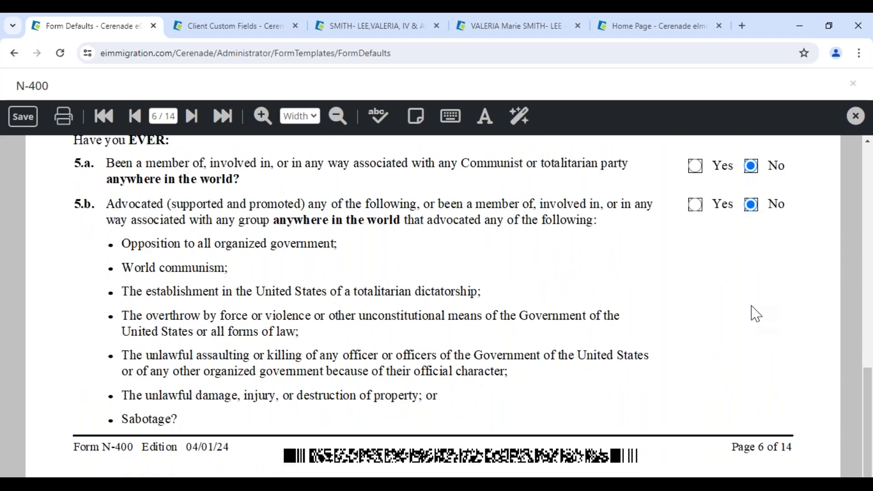
- Toggle the default for Part 9 item 1 to Yes and back to No, and save the N-400 form defaults
scroll(630, 341, up, 6)
scroll(630, 341, up, 1)
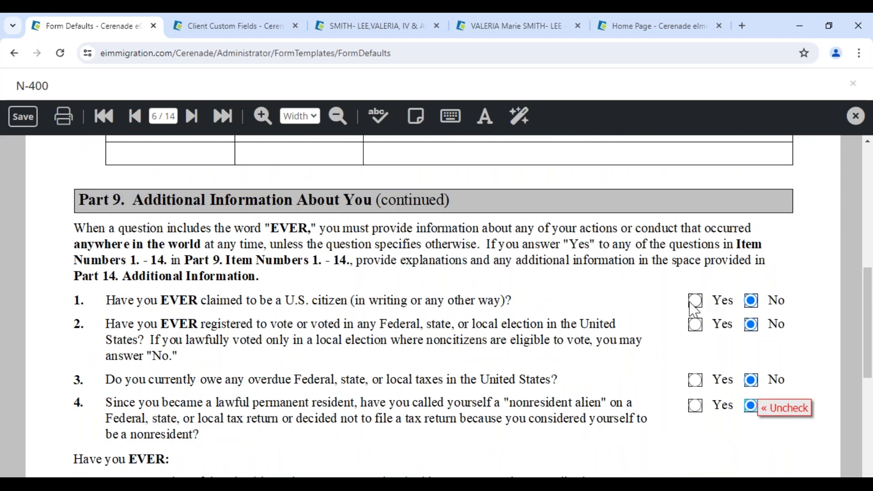
click(695, 302)
click(720, 302)
click(751, 302)
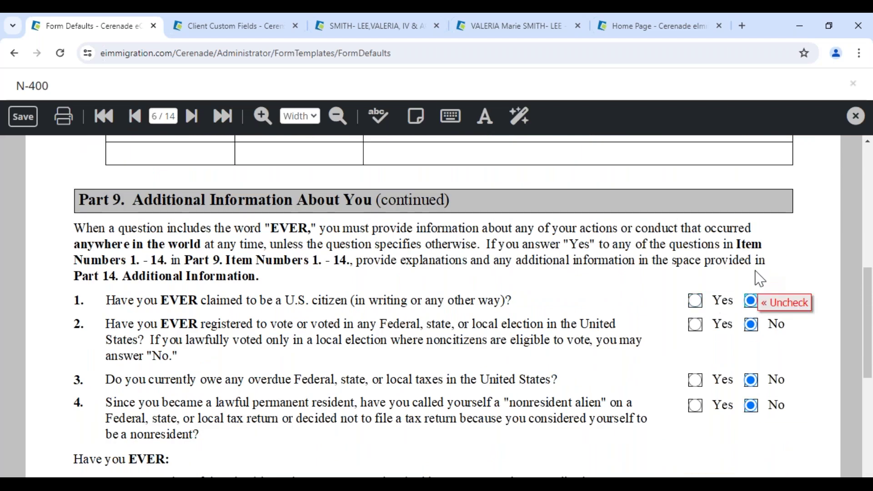
scroll(749, 363, down, 3)
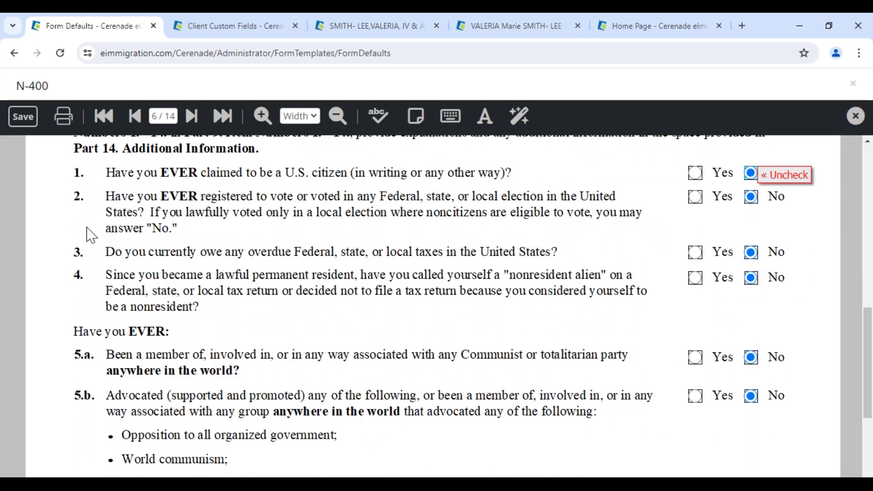
click(36, 121)
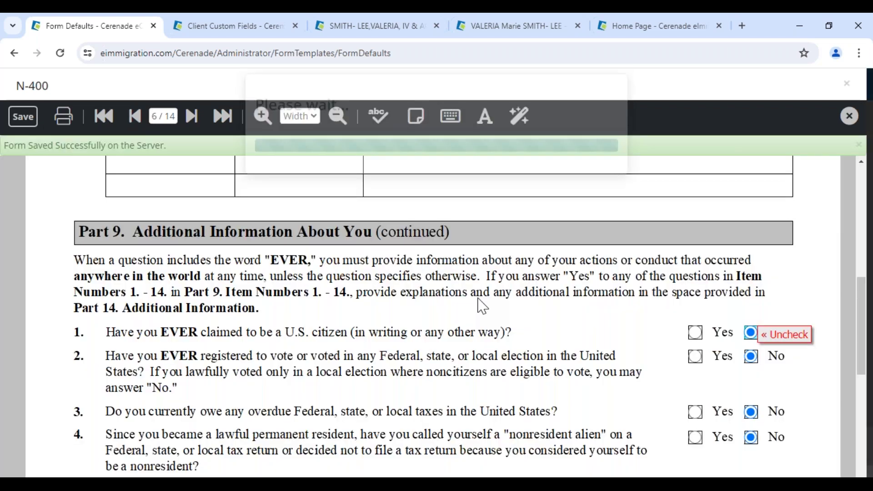
- In the client's case, close the open N-400 and add a new N-400 system form, edition 04/01/2024
click(389, 32)
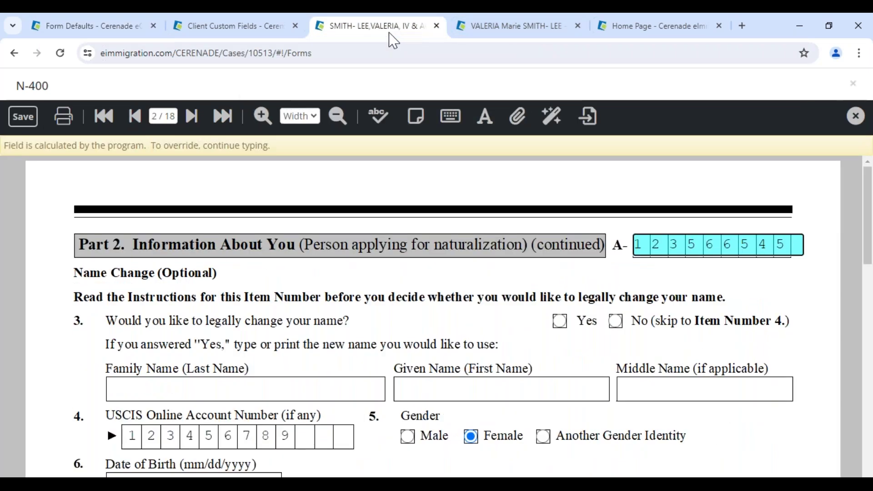
click(857, 119)
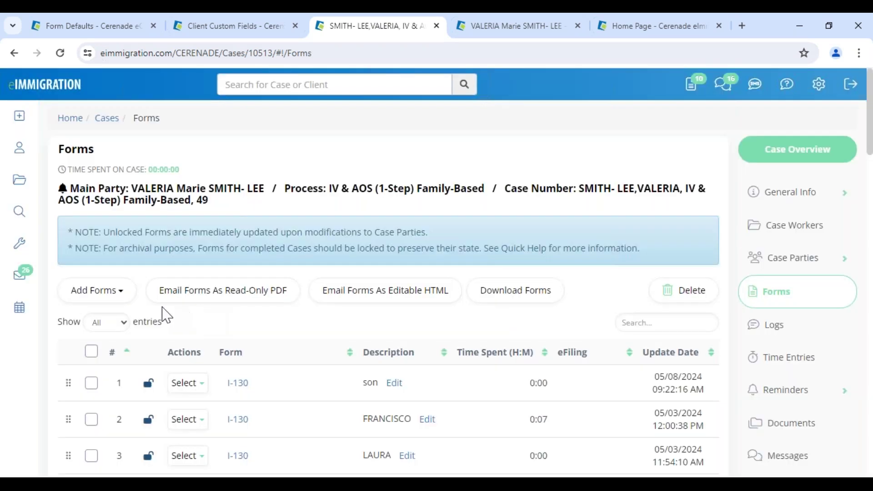
click(112, 296)
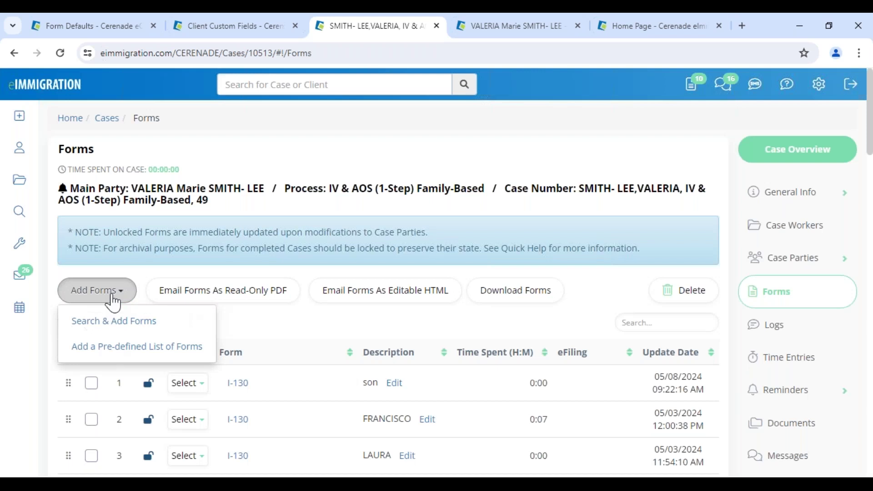
click(115, 321)
text(400)
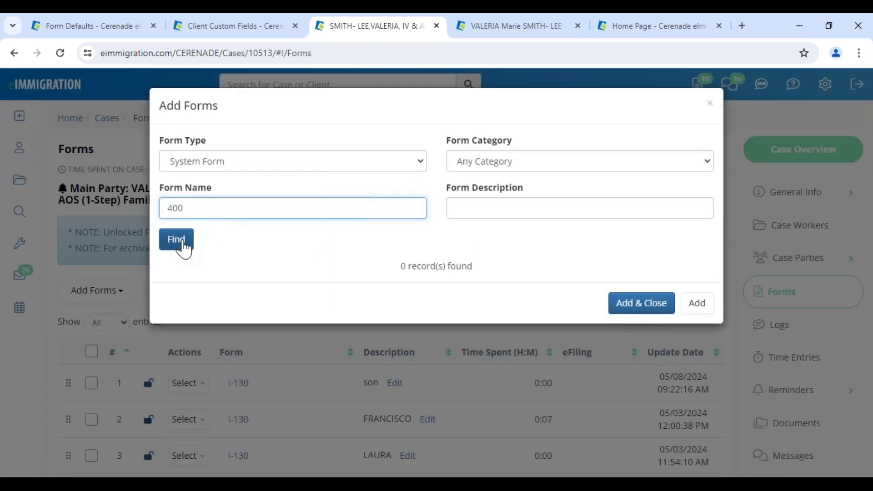
click(184, 249)
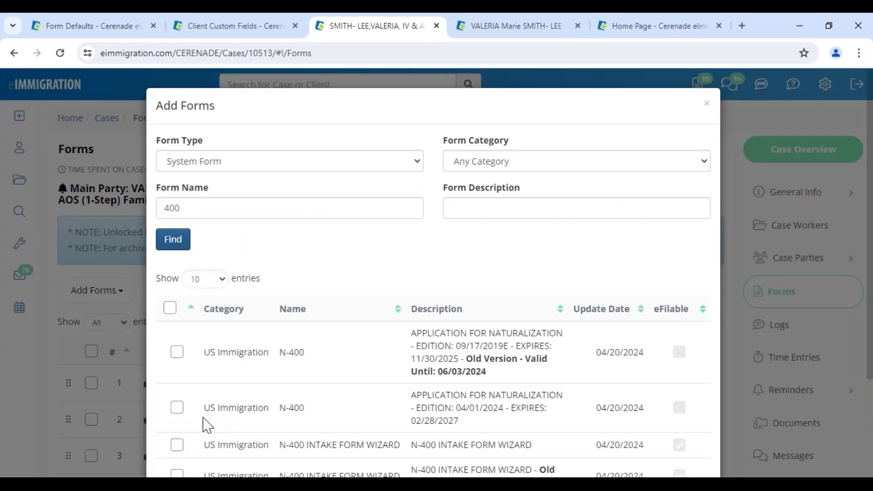
click(176, 408)
scroll(643, 432, down, 3)
click(643, 433)
- Open the newly added N-400 from the case's forms list
scroll(400, 372, down, 20)
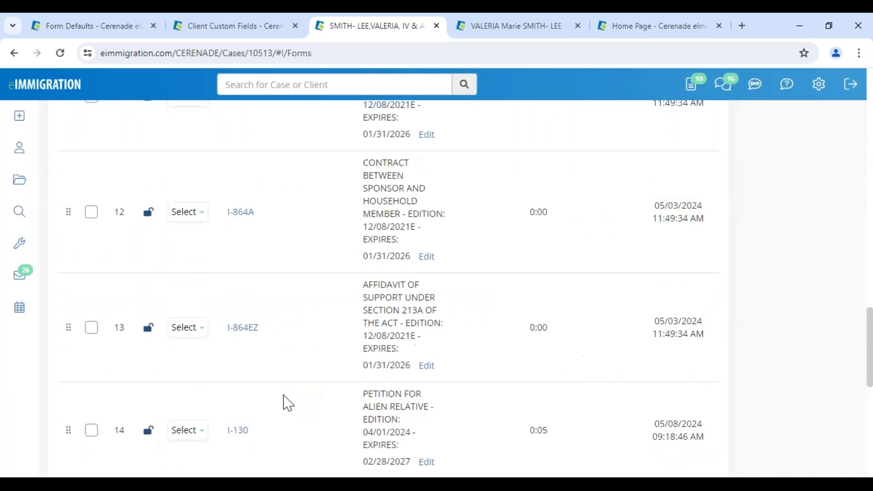
click(240, 283)
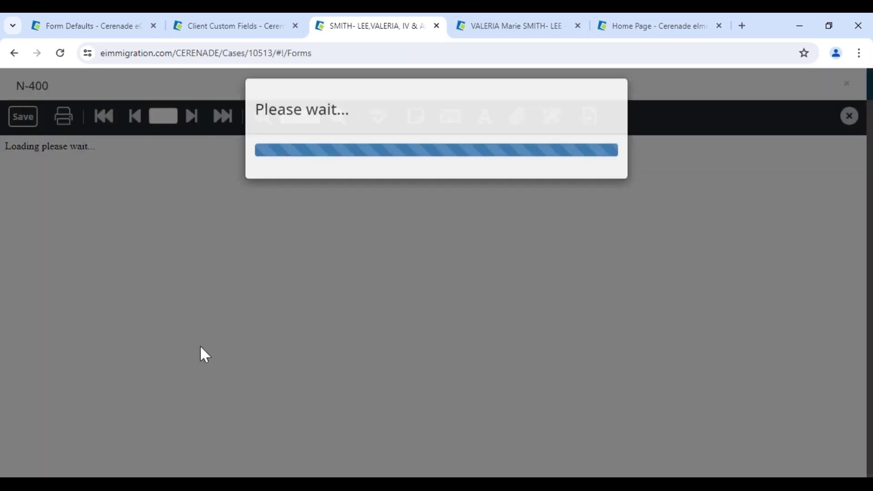
scroll(176, 376, down, 10)
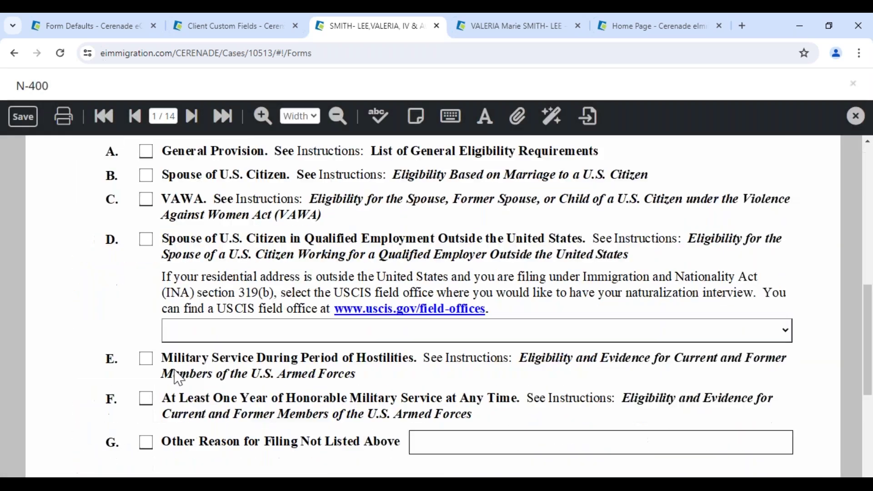
click(443, 387)
click(187, 210)
click(220, 381)
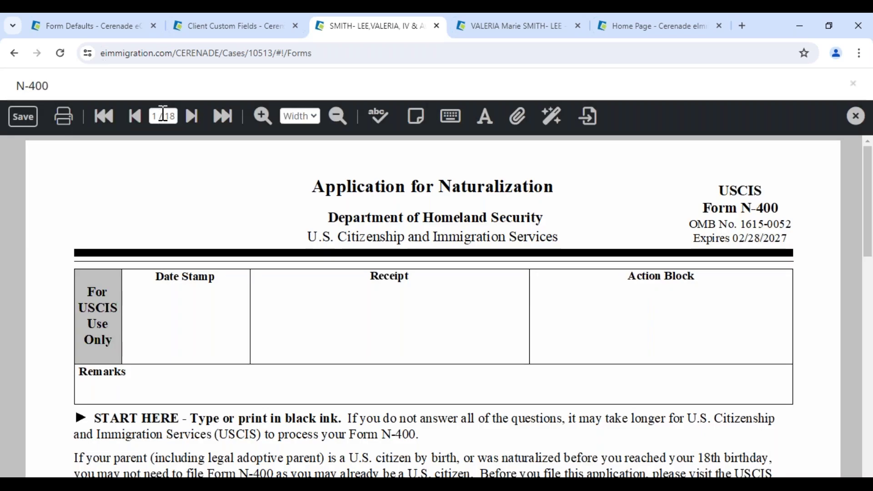
- Compare the Part 9 answers on page 6 of the case's N-400 with those set in the form defaults
click(127, 28)
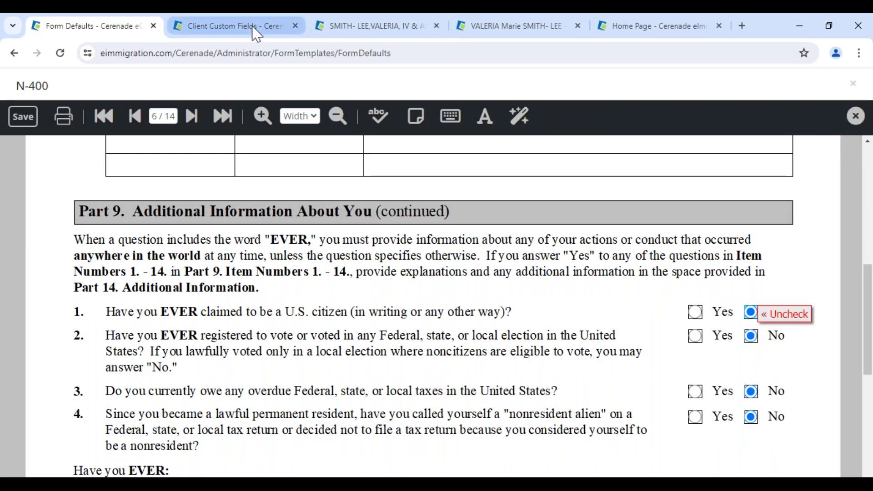
click(360, 27)
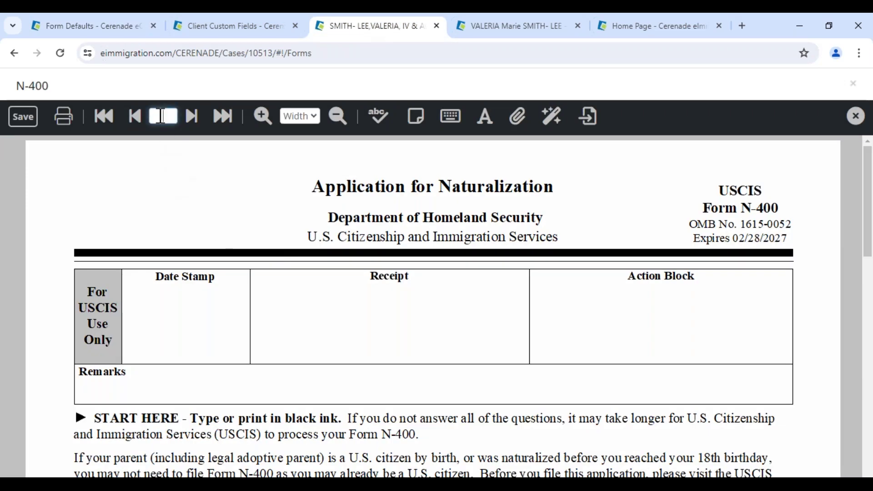
text(6)
key(Return)
scroll(490, 399, down, 10)
scroll(567, 391, down, 6)
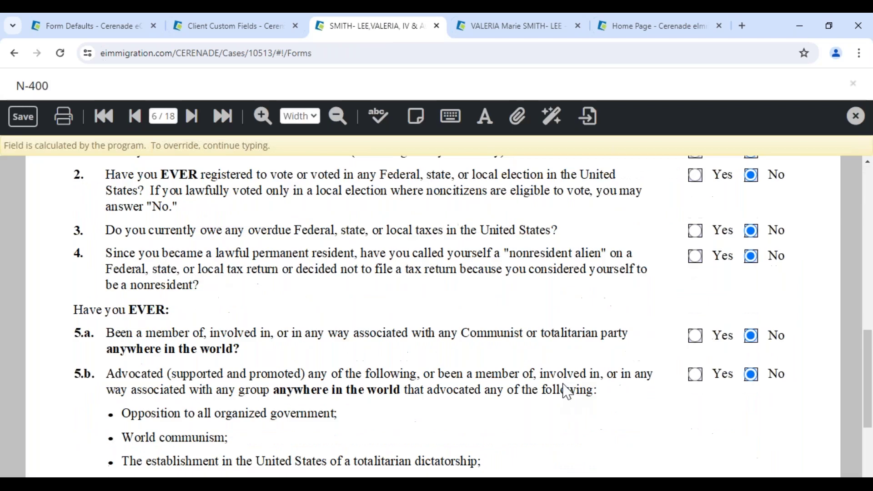
scroll(623, 307, up, 6)
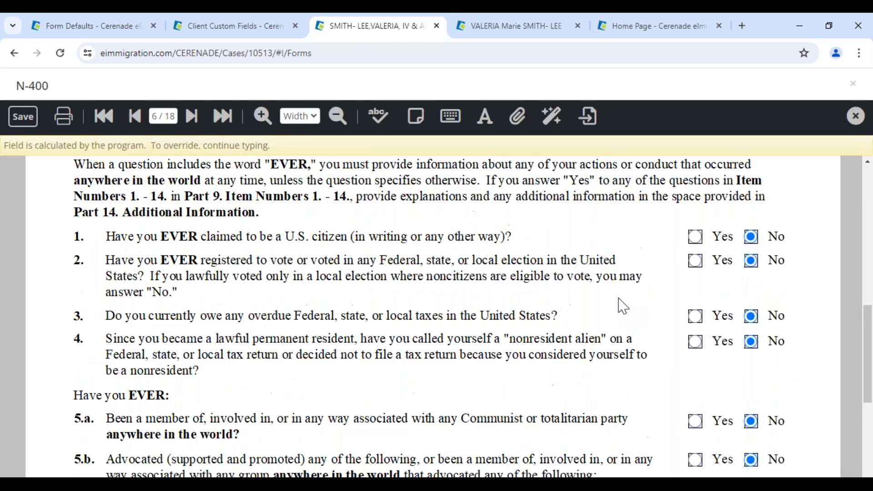
- Try overriding the answers to Part 9 items 1 and 2 with Yes, and set both back to No
click(695, 237)
click(696, 262)
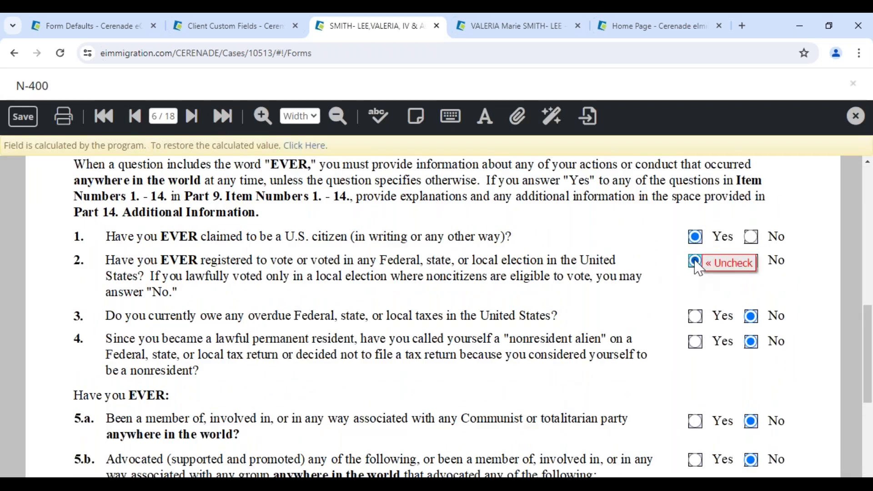
click(754, 236)
click(752, 261)
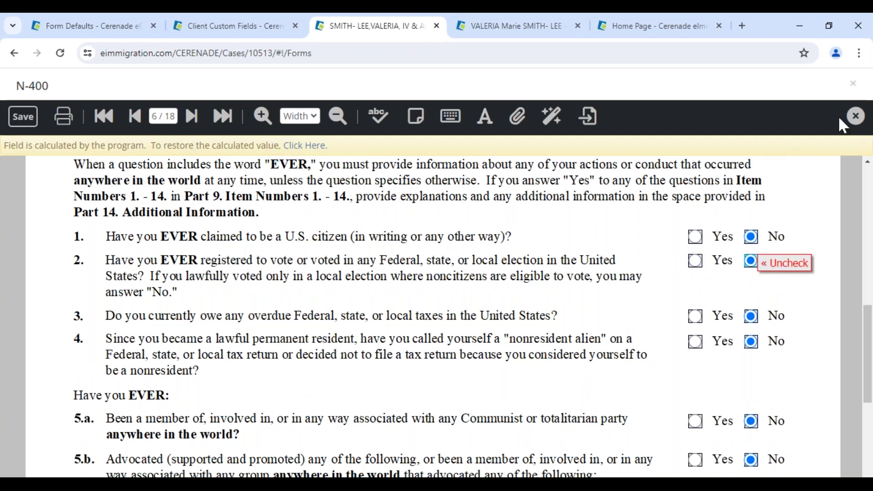
- Close the N-400 in Form Defaults without saving its unsaved changes
click(856, 117)
click(77, 26)
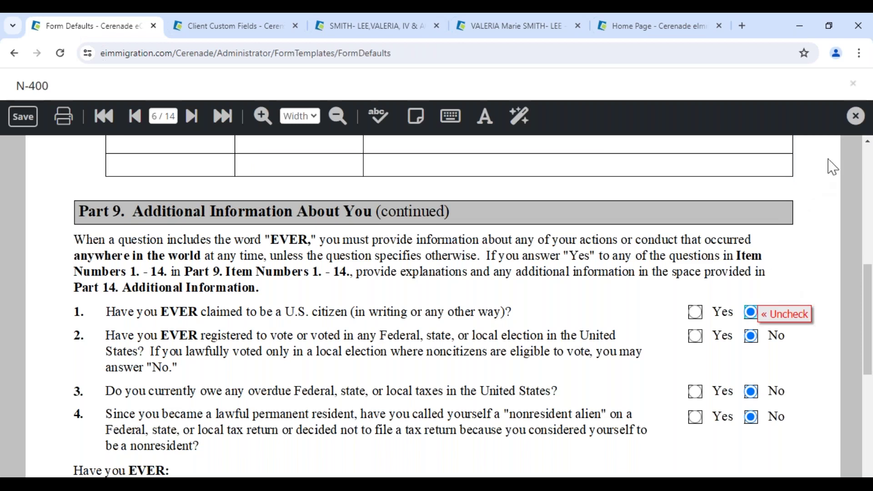
click(854, 119)
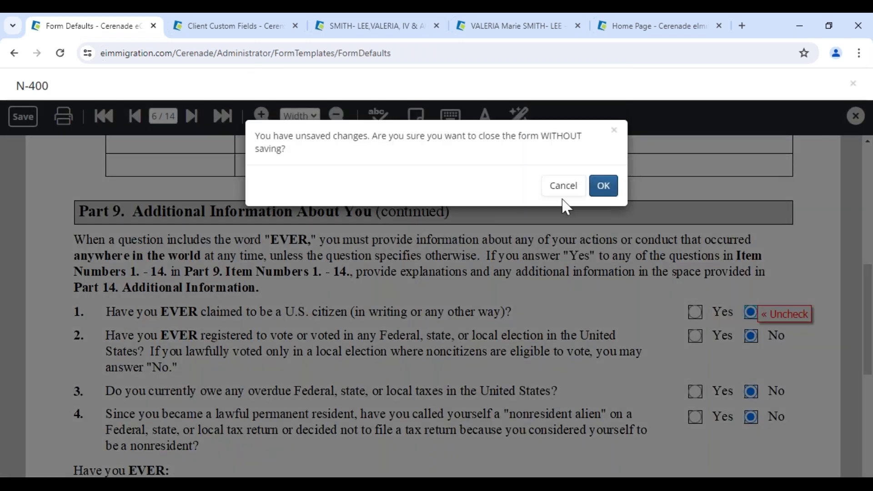
click(603, 186)
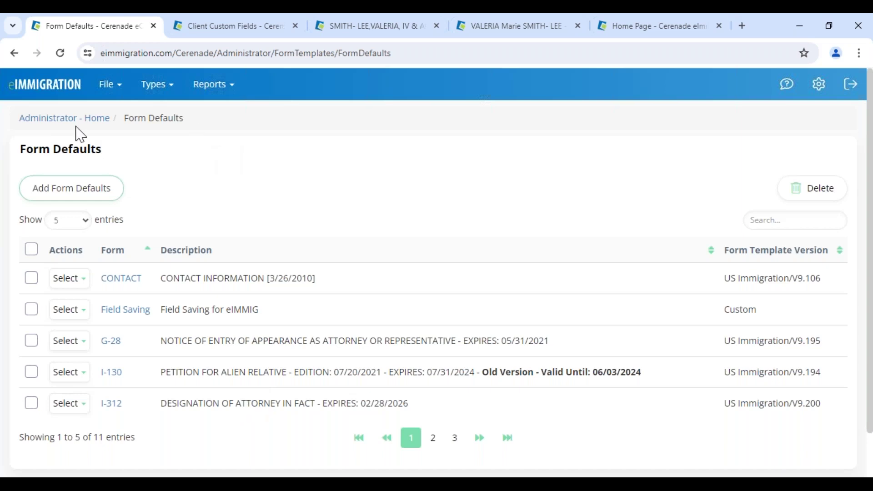
- Open the Document Repository from the Administrator home page and look through its stored files
click(25, 121)
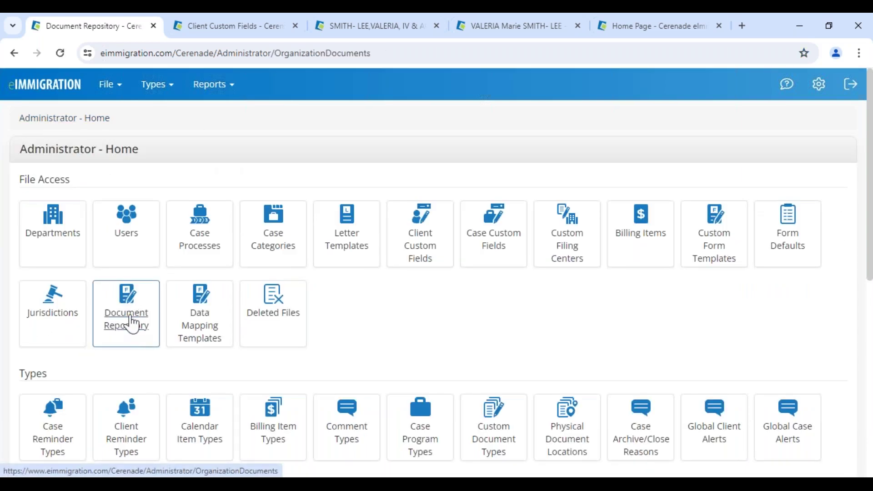
scroll(191, 362, down, 4)
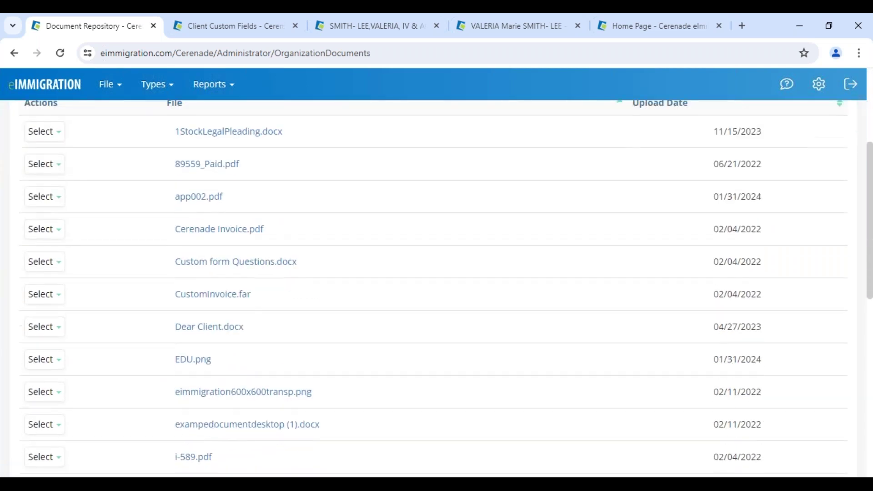
scroll(192, 359, up, 4)
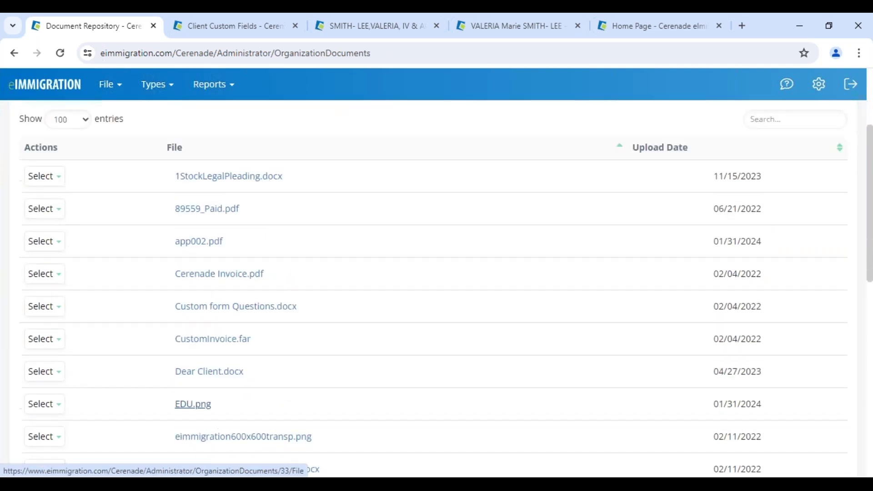
- In the client's case, close the N-400 without saving and open the case's documents
click(390, 27)
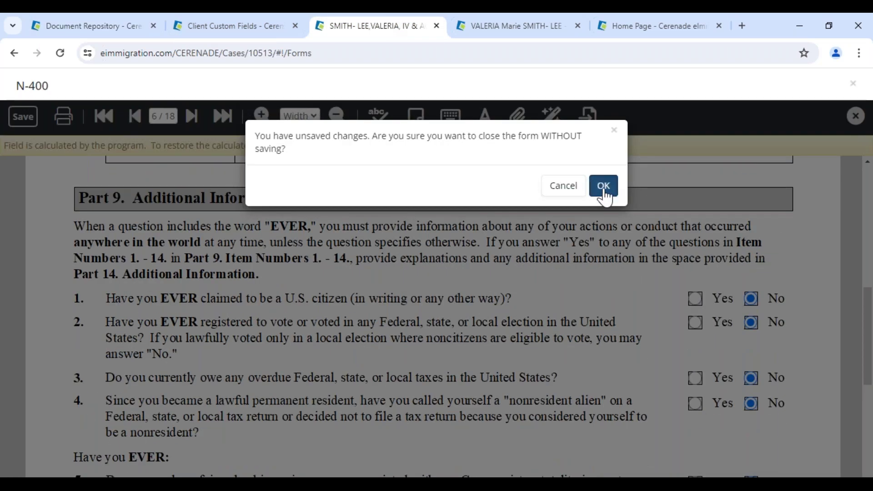
click(603, 185)
scroll(785, 253, down, 4)
click(785, 241)
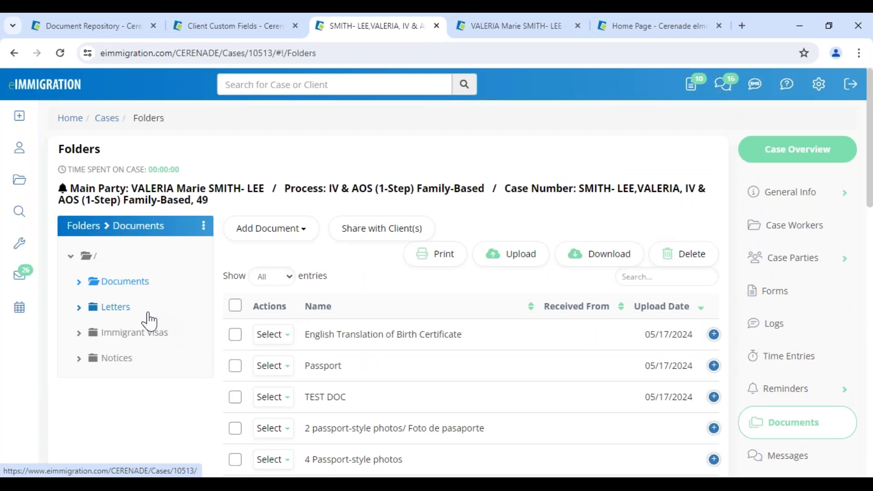
- Start adding a single document to the case with Import From Document Repository, look through the available files, and cancel
click(270, 232)
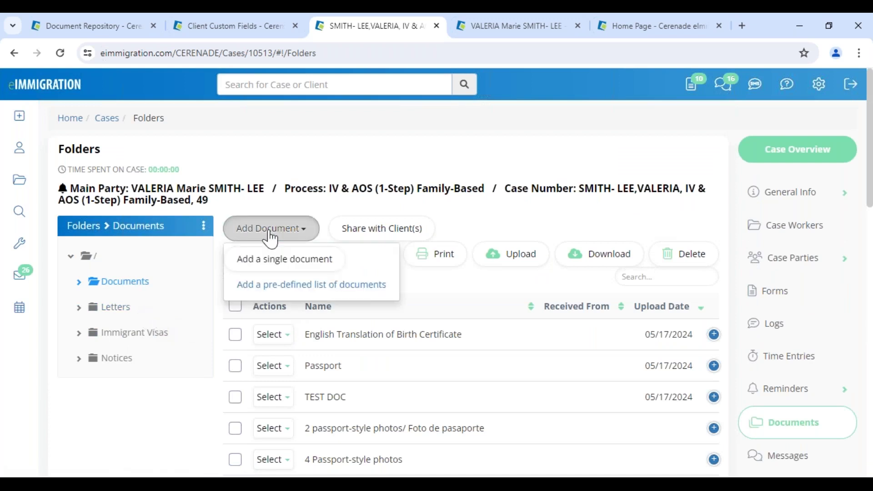
click(300, 272)
click(203, 321)
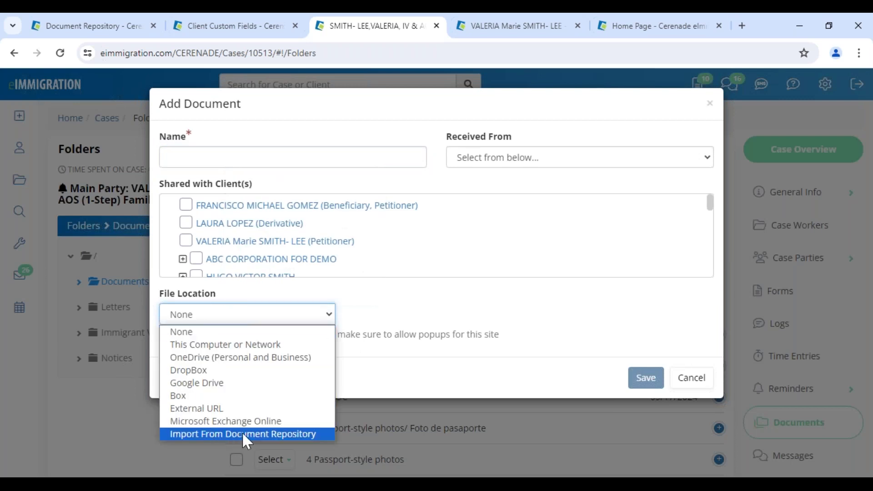
click(228, 434)
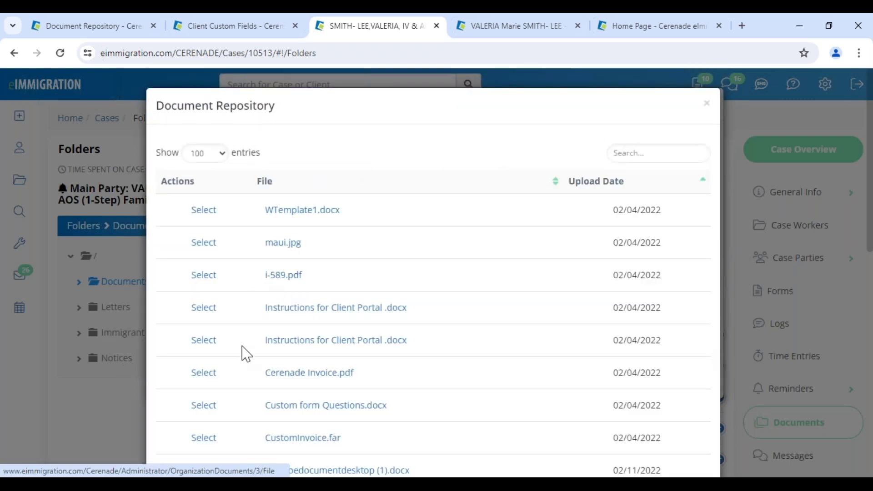
scroll(243, 370, down, 5)
scroll(239, 381, up, 5)
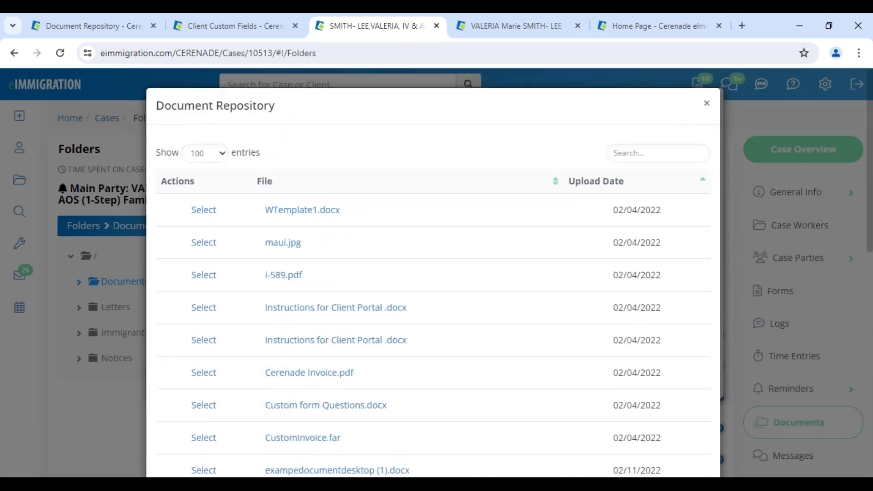
key(Escape)
click(692, 379)
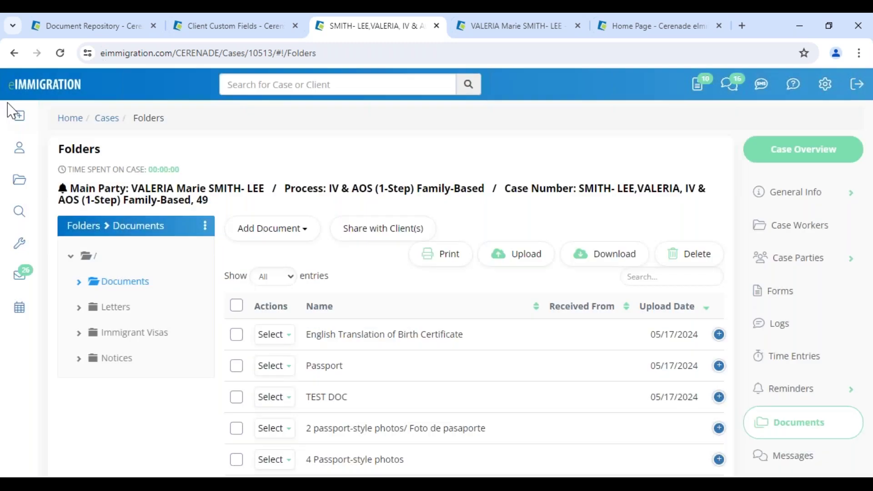
- Leave the case for the home page, and open Case Reminder Types from the Administrator home page
click(36, 96)
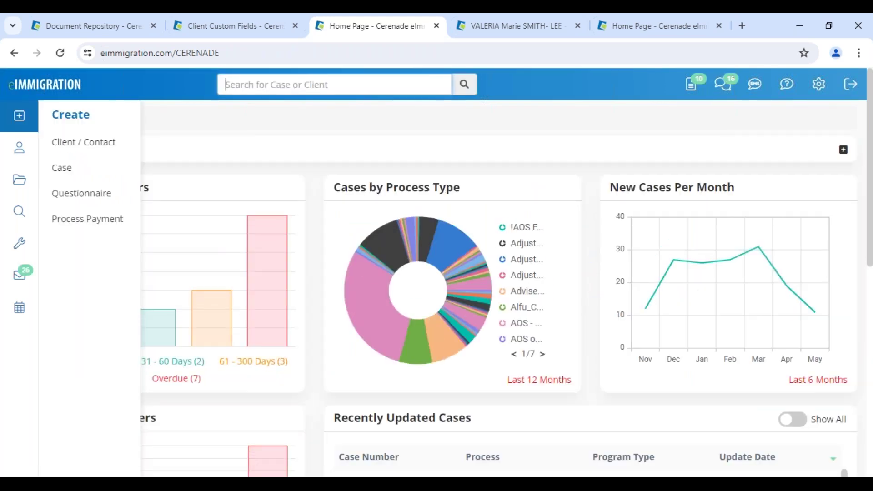
click(93, 32)
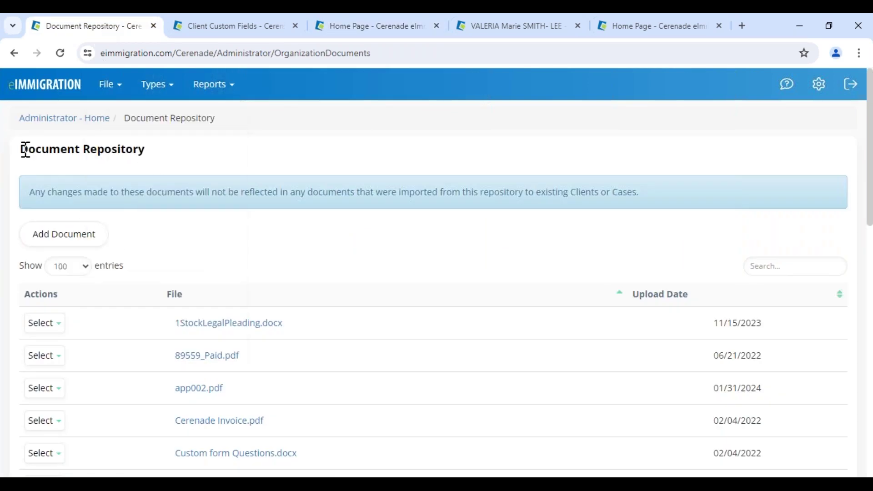
drag(22, 150, 218, 159)
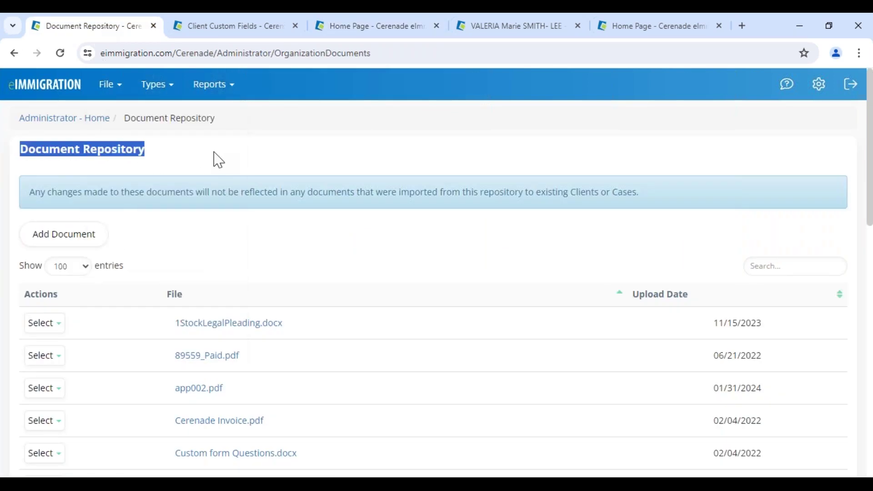
click(68, 118)
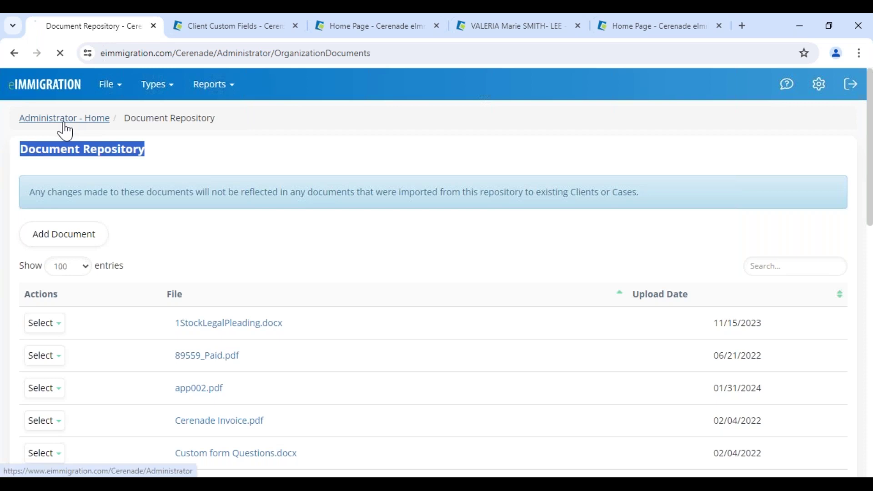
scroll(73, 406, down, 2)
scroll(73, 406, down, 1)
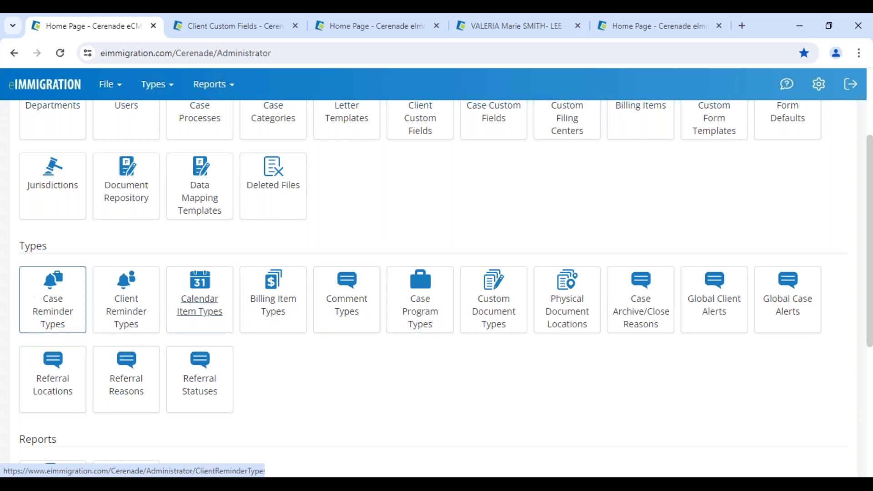
click(54, 304)
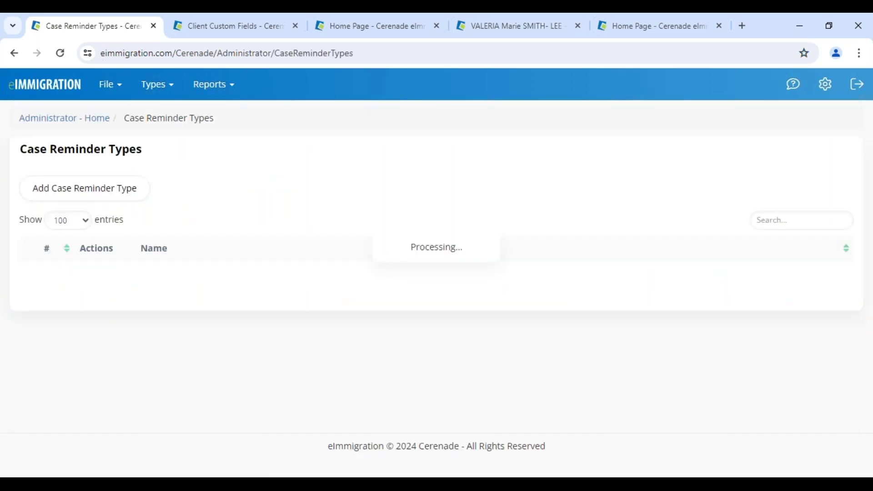
- Look through the list of case reminder types, including entries for deadlines, client documents and court hearing preparation
scroll(138, 330, down, 3)
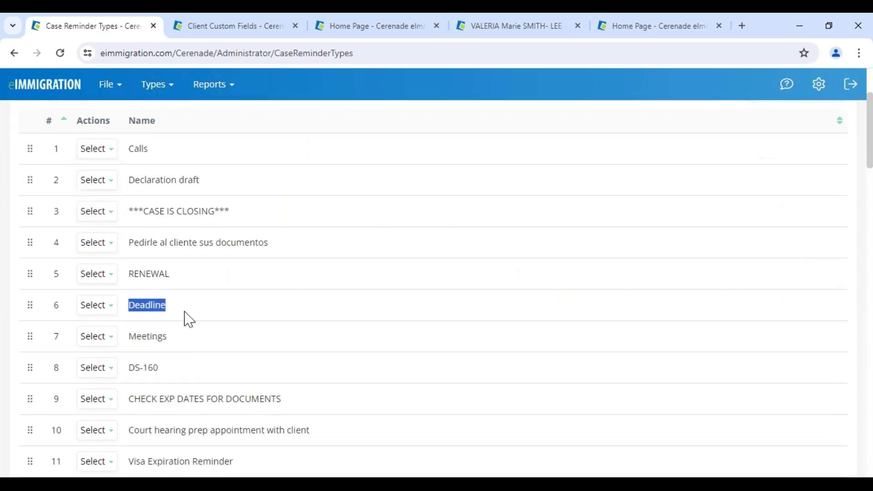
scroll(186, 318, down, 3)
drag(123, 432, 175, 436)
scroll(175, 436, up, 6)
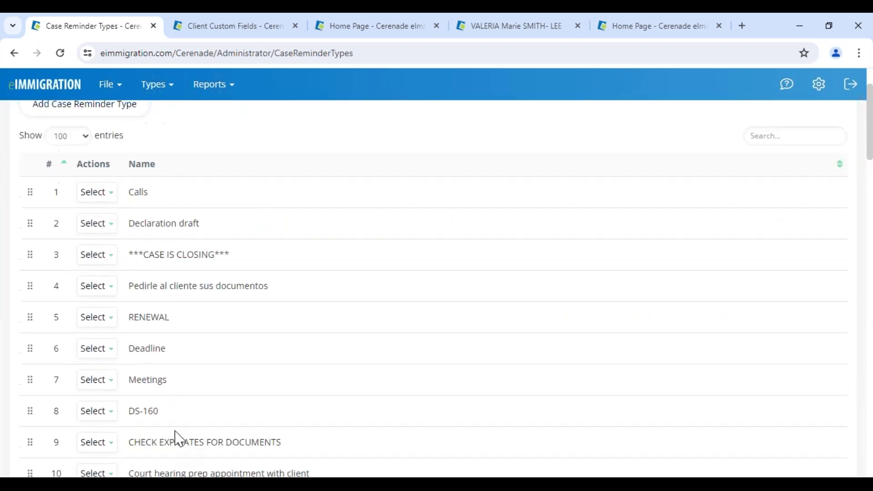
drag(140, 371, 291, 377)
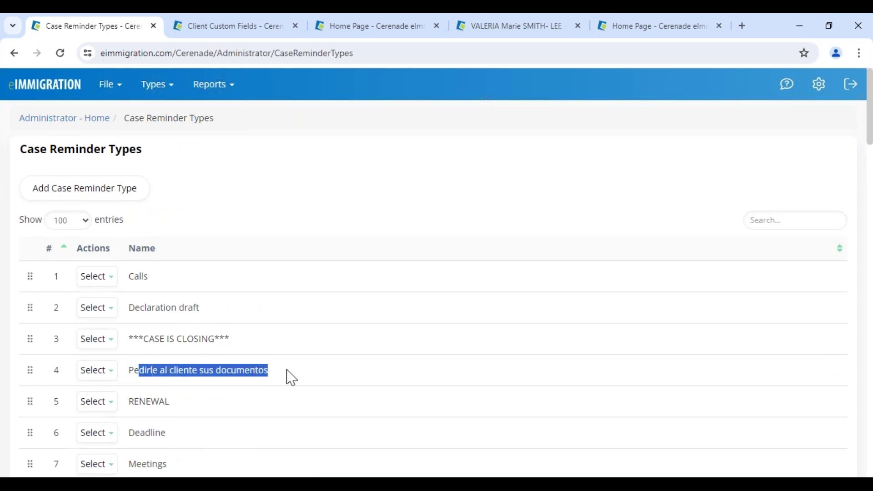
scroll(287, 432, down, 2)
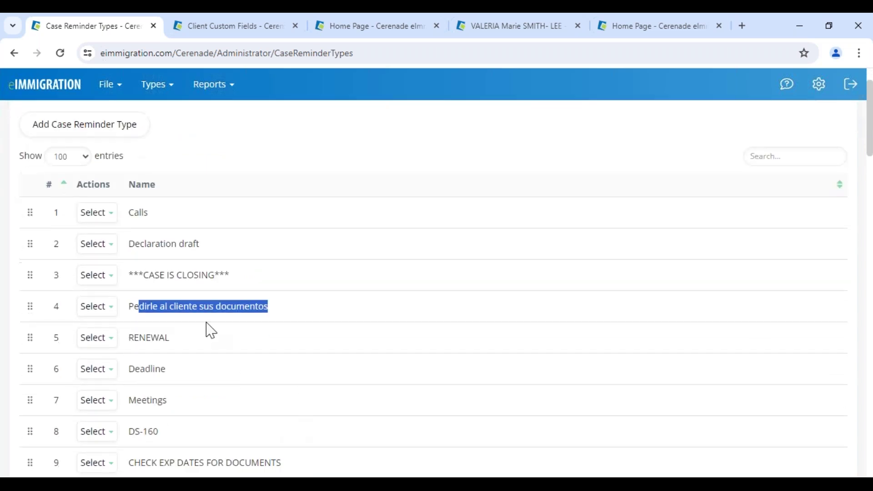
drag(131, 241, 202, 244)
scroll(220, 364, down, 4)
click(135, 275)
drag(136, 366, 327, 370)
scroll(238, 286, up, 6)
drag(94, 150, 207, 156)
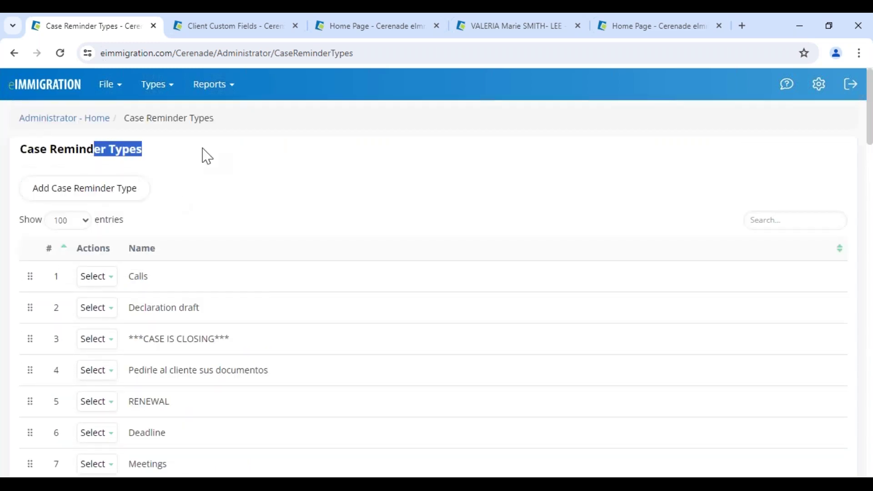
click(214, 205)
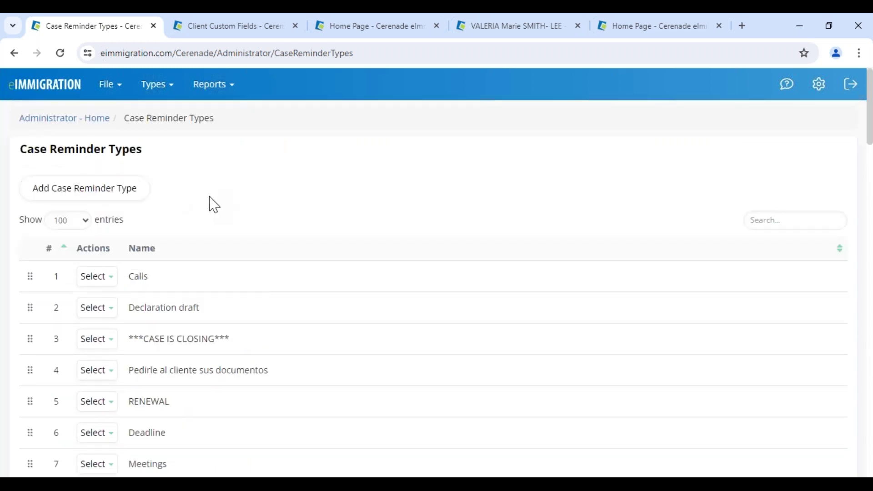
- Switch from the administrator pages to the main eImmigration home page and open the Tickler tool
click(365, 27)
click(20, 243)
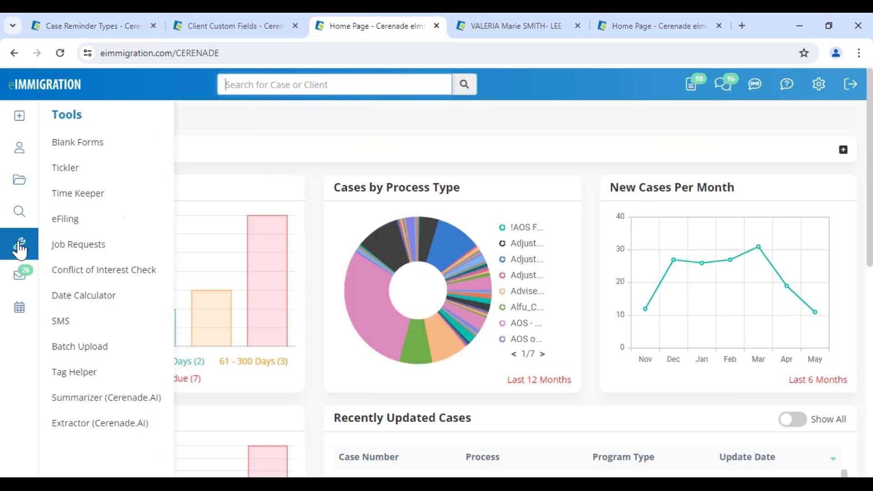
click(66, 170)
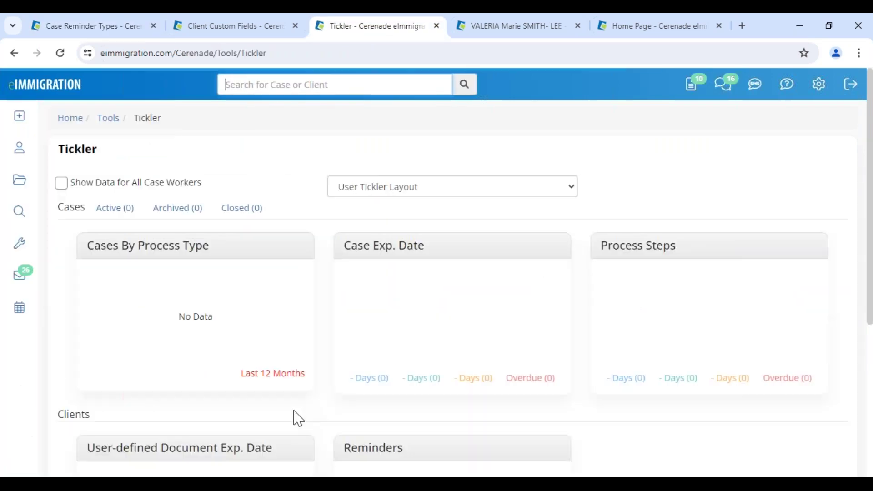
- Switch the Tickler to the Default Tickler Layout and show data for all case workers
click(423, 190)
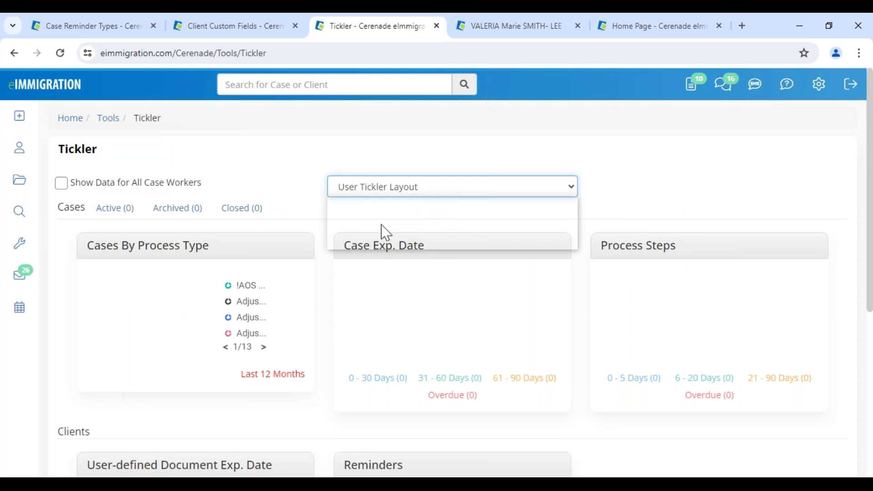
click(369, 204)
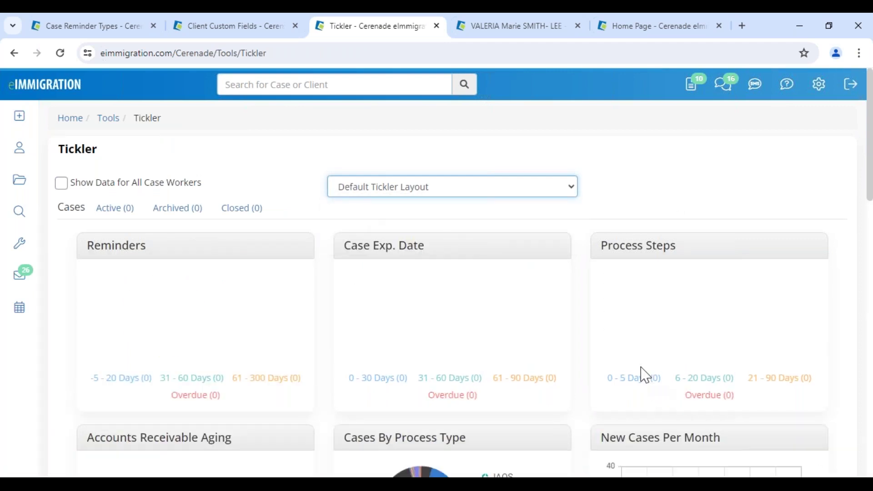
click(83, 184)
drag(83, 184, 269, 187)
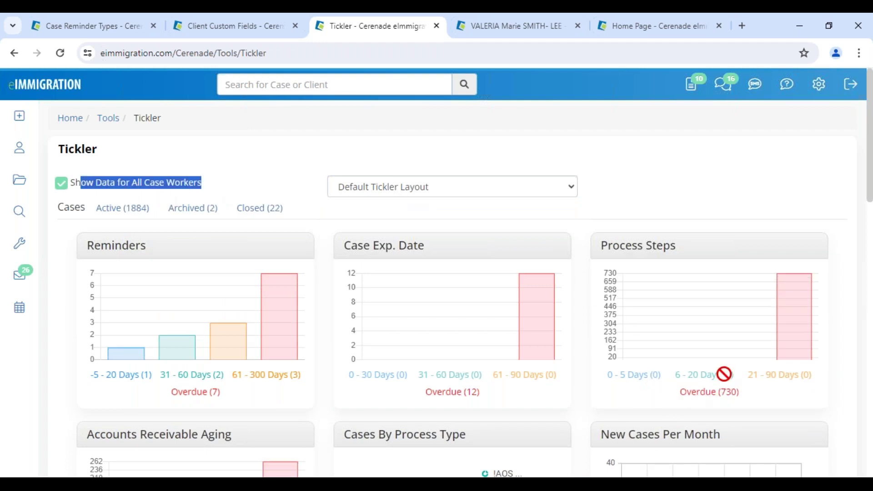
- View the process steps due in 0 - 5 days, check the step description, and close the list
click(634, 375)
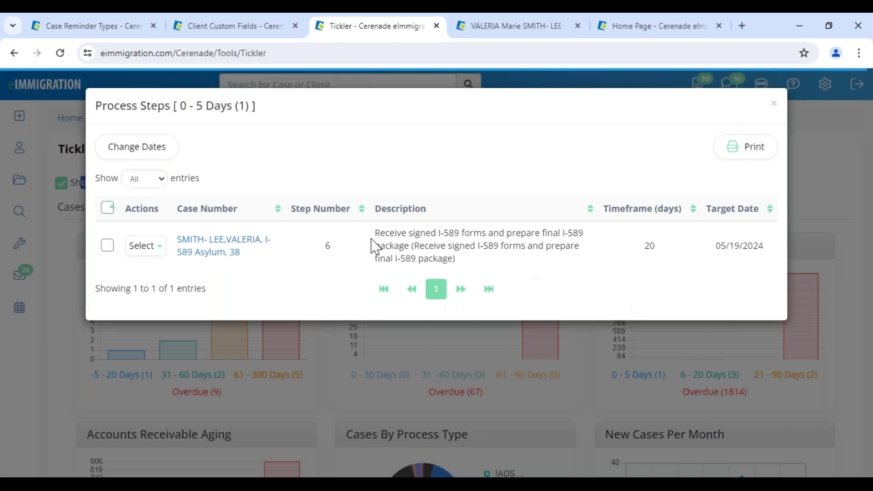
drag(375, 233, 468, 261)
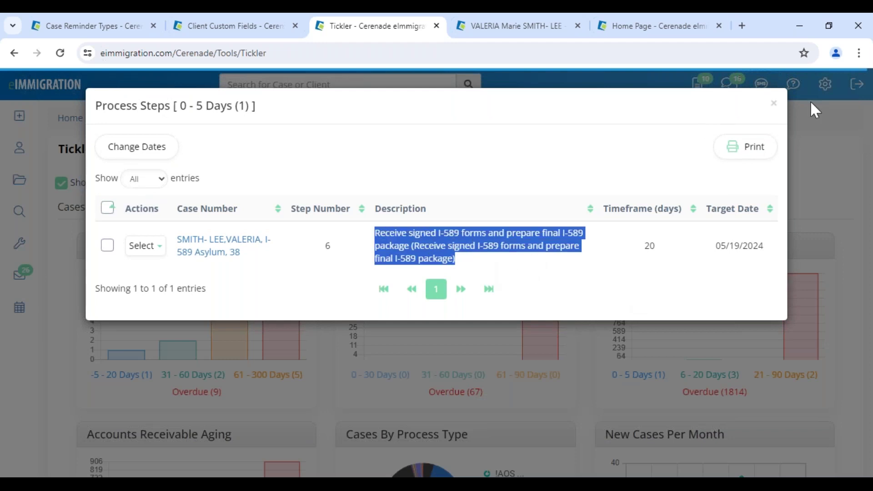
click(774, 104)
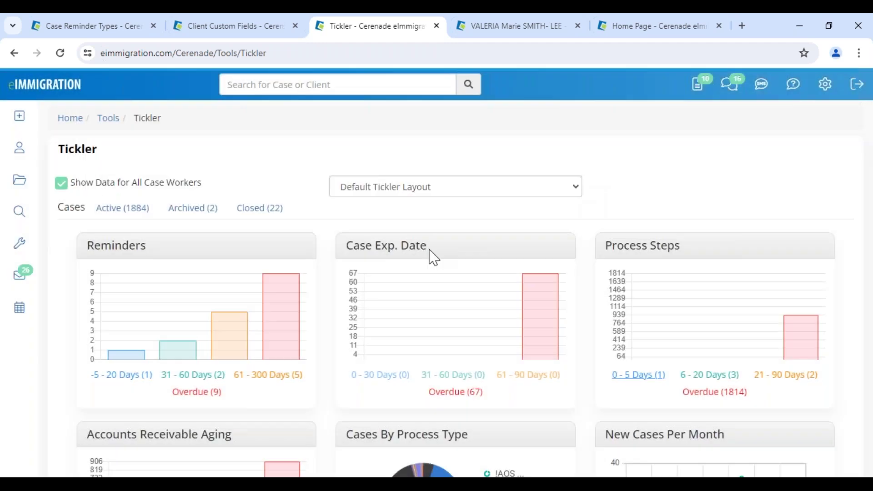
- View the Tickler reminders due in -5 - 20 days, check the reminder's category and description, and close the list
click(131, 377)
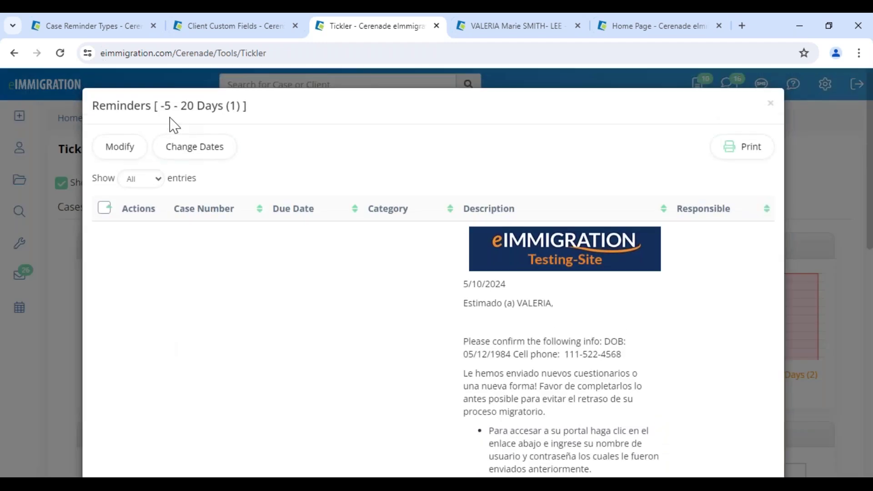
scroll(448, 366, down, 10)
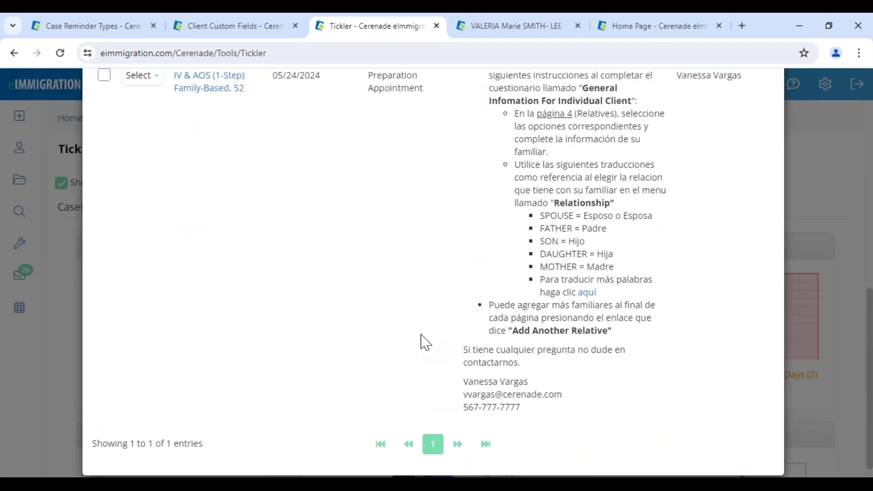
scroll(423, 341, up, 3)
drag(370, 178, 423, 201)
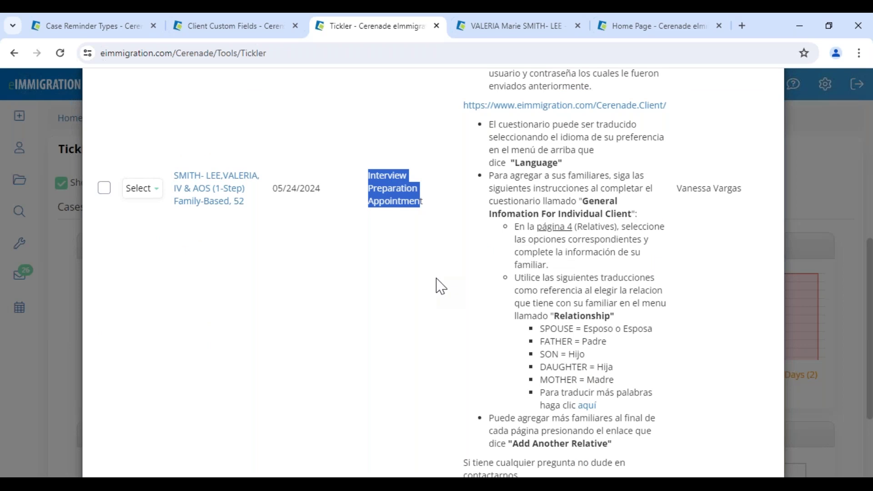
scroll(473, 300, up, 5)
click(772, 108)
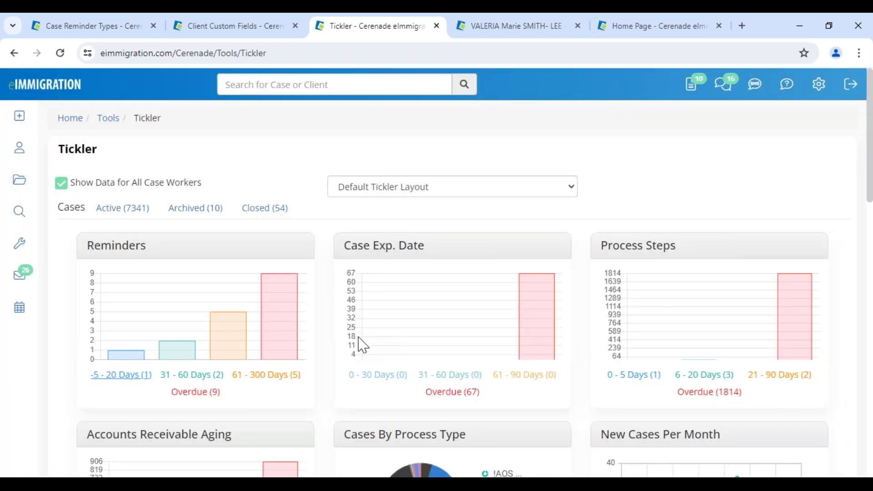
- View the Tickler reminders due in 31 - 60 days, check their categories, responsible person and due date, and close the list
click(208, 377)
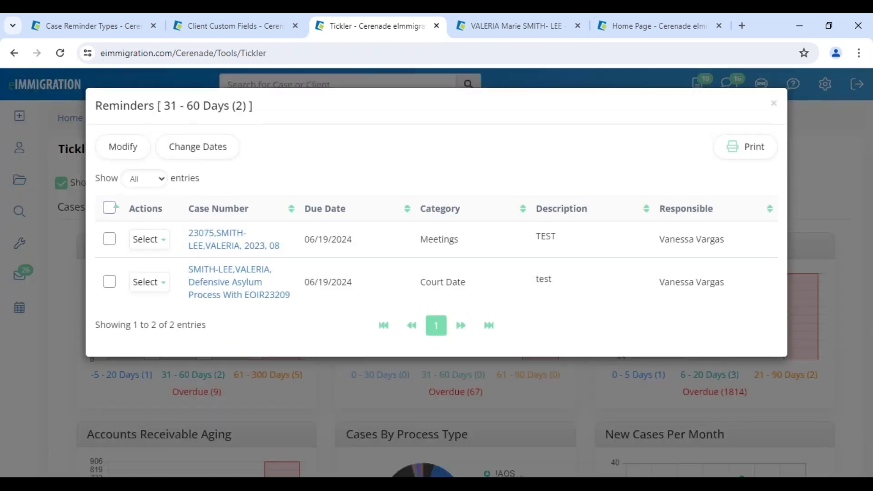
drag(419, 240, 458, 240)
drag(419, 282, 467, 281)
drag(683, 239, 735, 250)
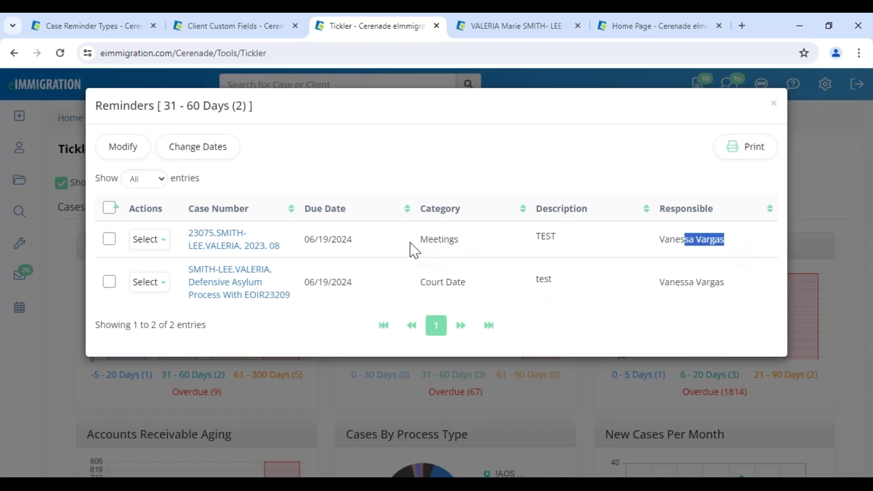
drag(428, 239, 454, 239)
drag(426, 282, 466, 282)
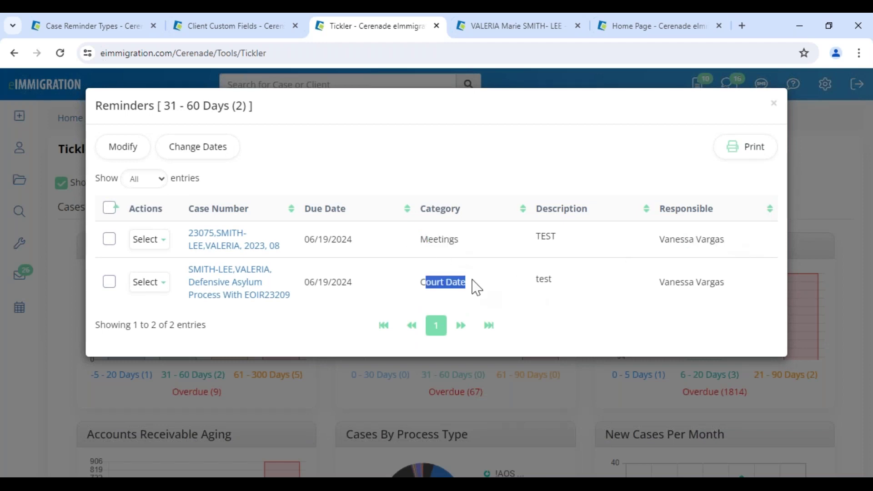
drag(304, 240, 359, 251)
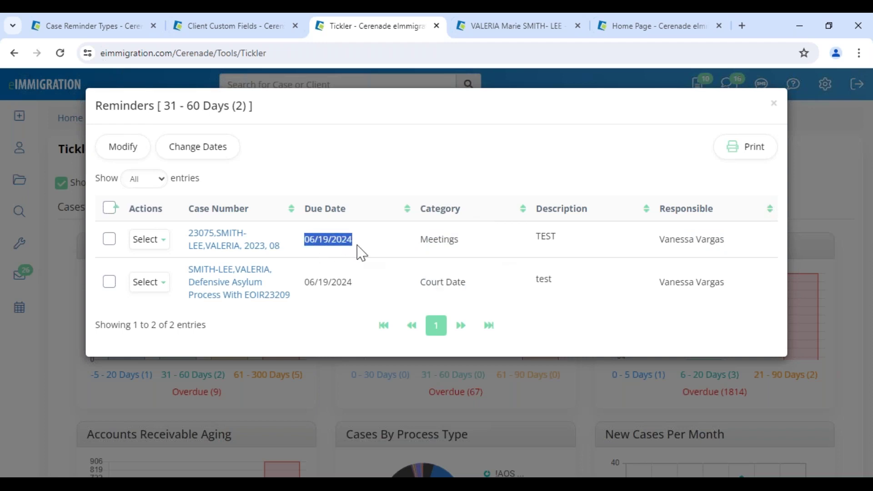
click(774, 104)
- Return from Case Reminder Types to the Administrator home page and look over the items in the Types section
click(71, 26)
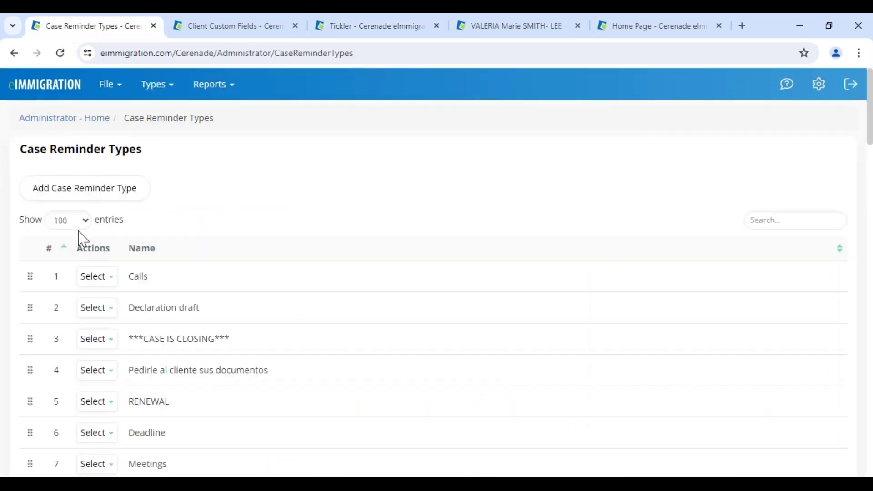
click(65, 117)
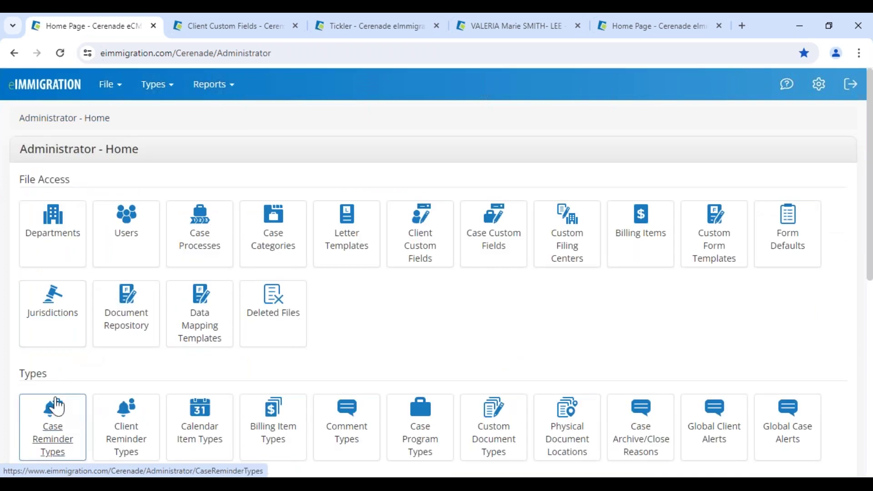
drag(26, 378, 68, 385)
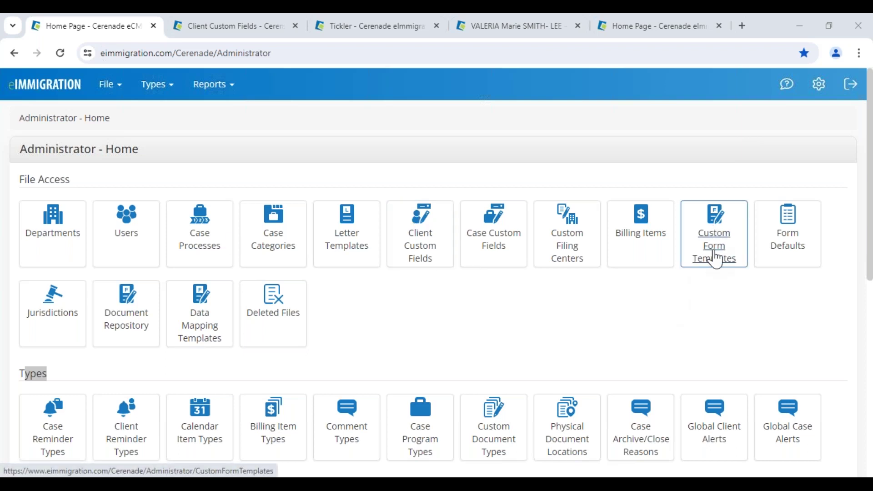
click(716, 304)
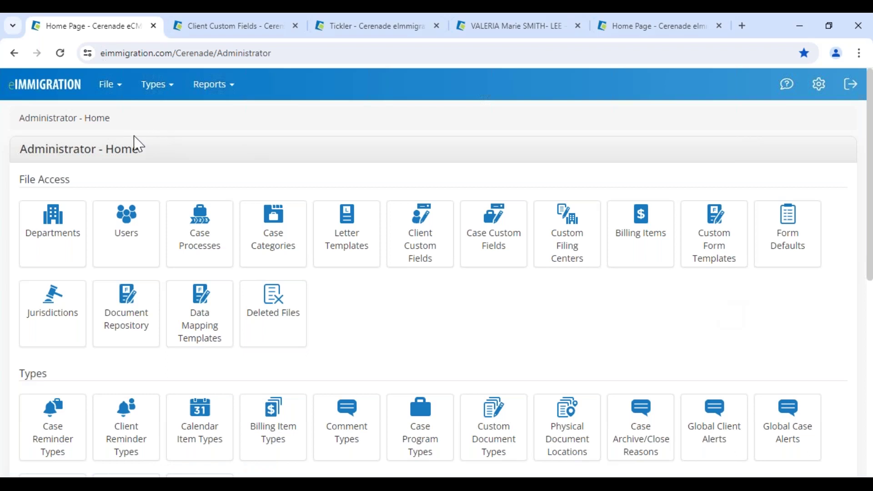
scroll(258, 344, down, 3)
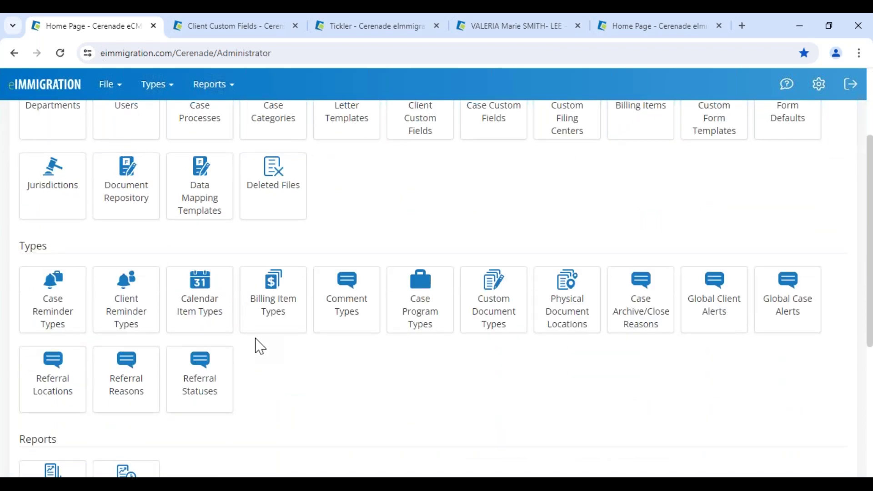
drag(21, 248, 55, 251)
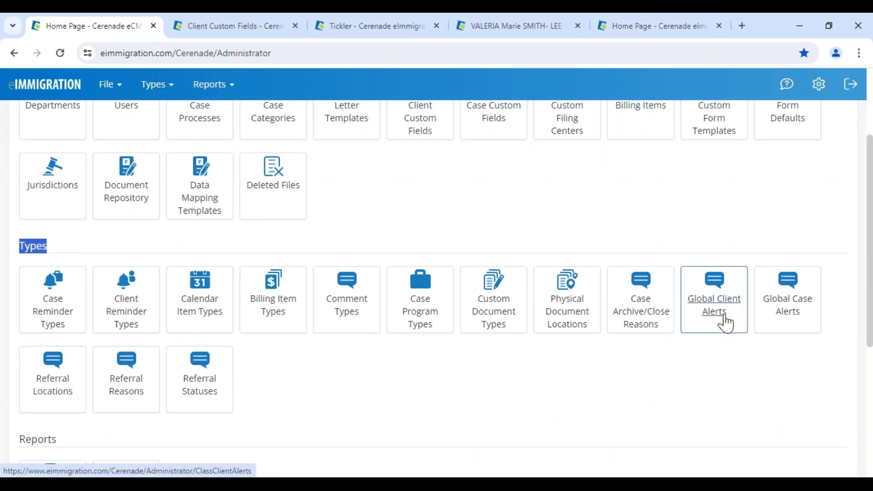
- Open Global Client Alerts, examine the settings of the overdue invoices warning, and cancel the edit
click(712, 315)
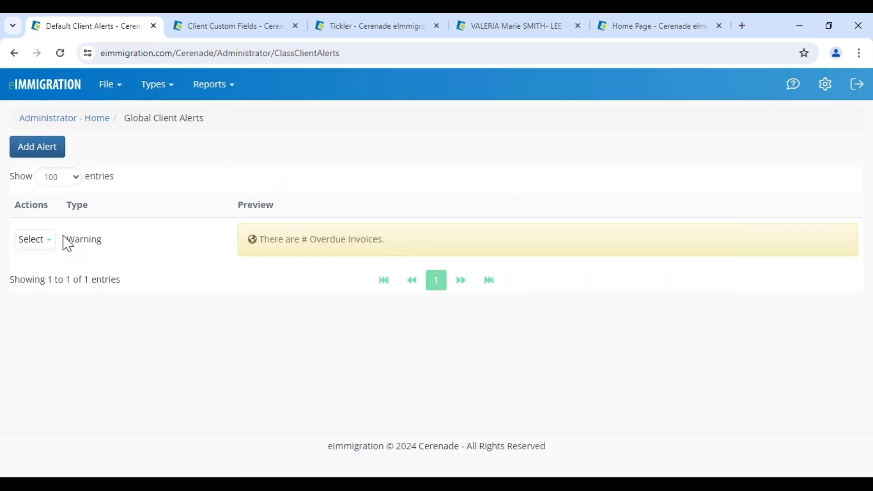
click(33, 241)
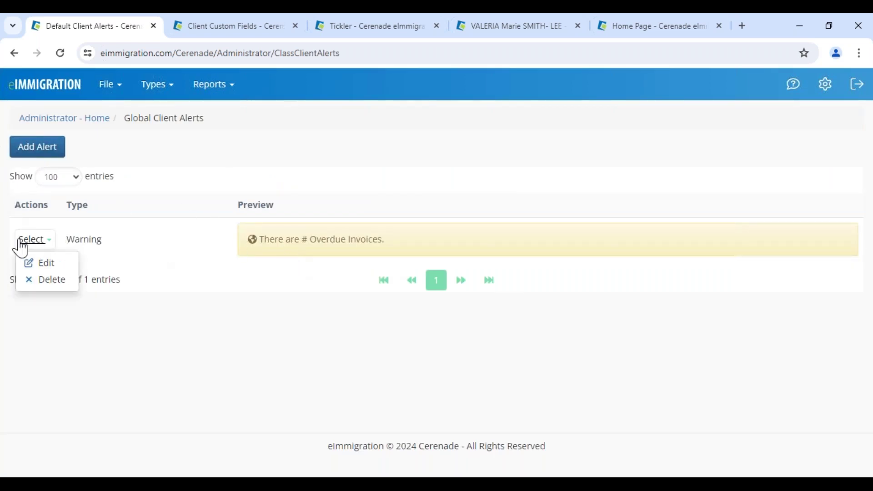
click(48, 263)
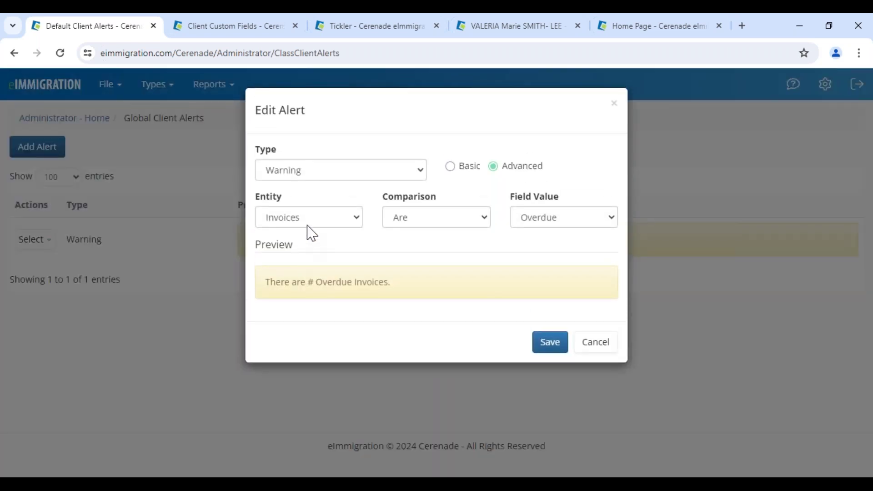
drag(542, 168, 504, 169)
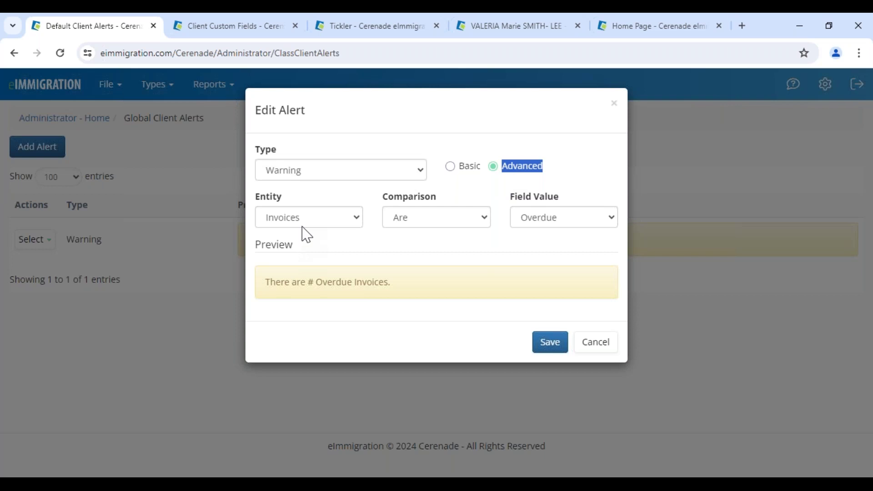
click(586, 348)
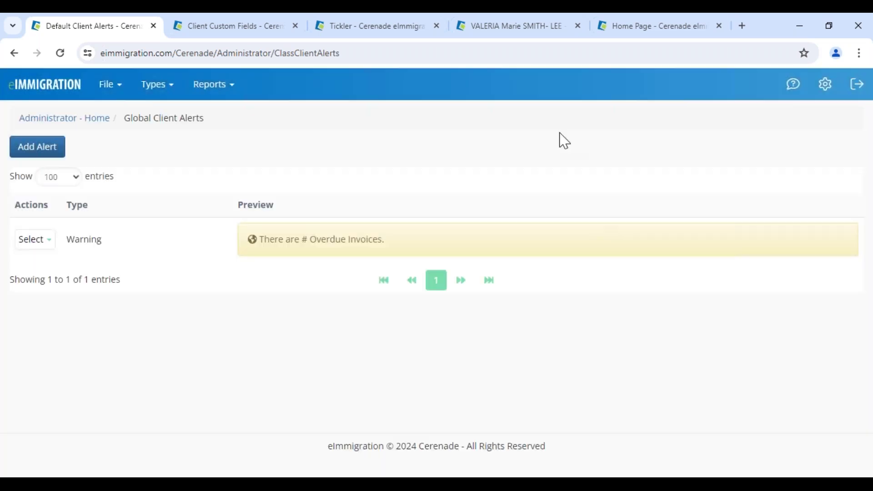
- Switch to the open client record, view its active alerts including the overdue invoices warning, and close them
click(514, 27)
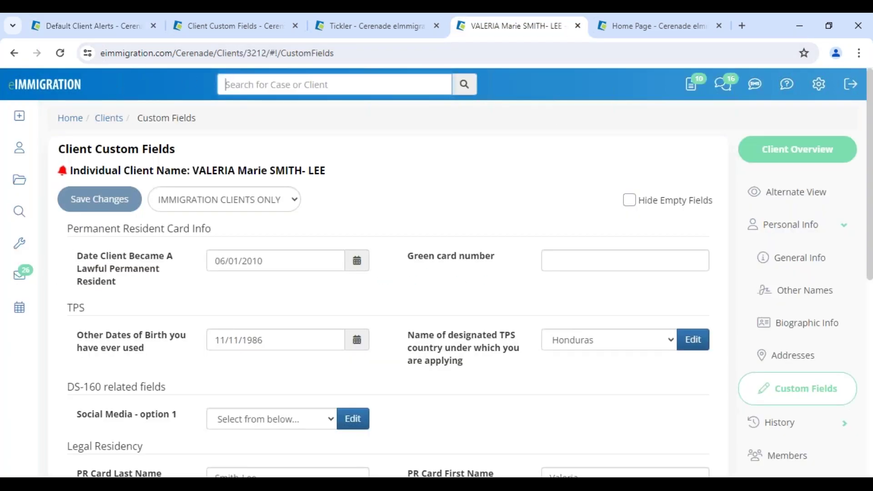
click(63, 171)
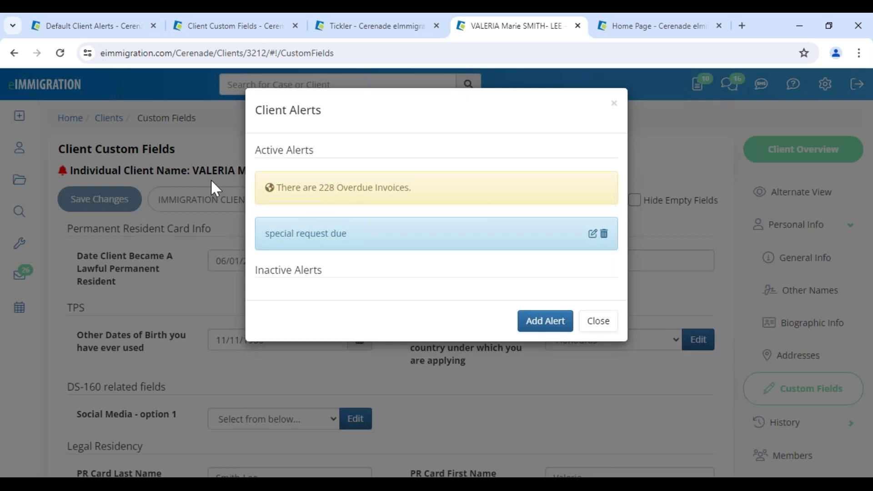
drag(288, 152, 345, 160)
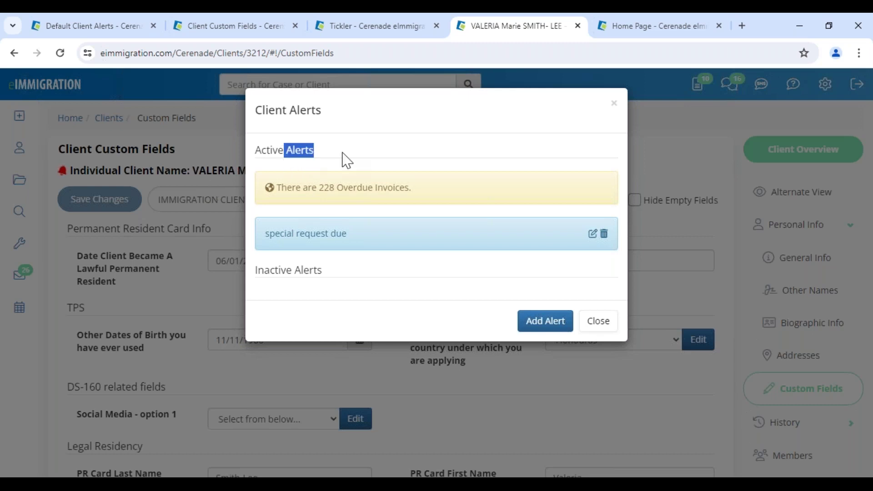
drag(301, 194, 451, 195)
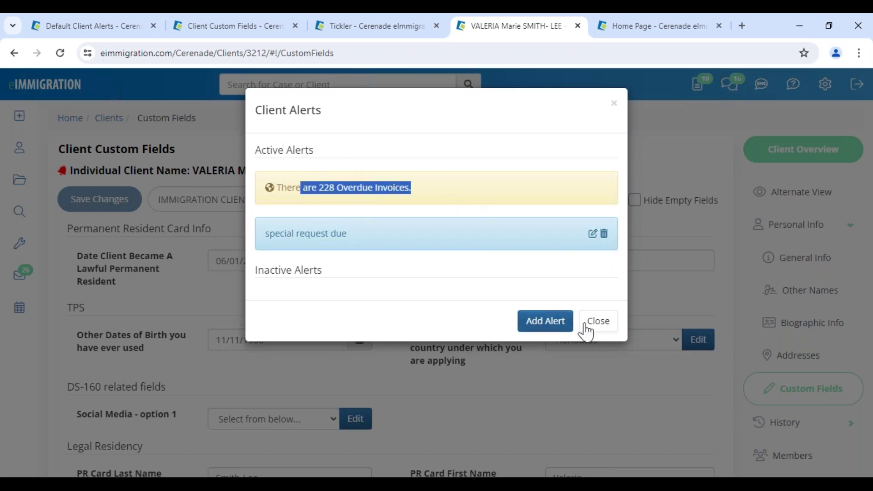
click(599, 322)
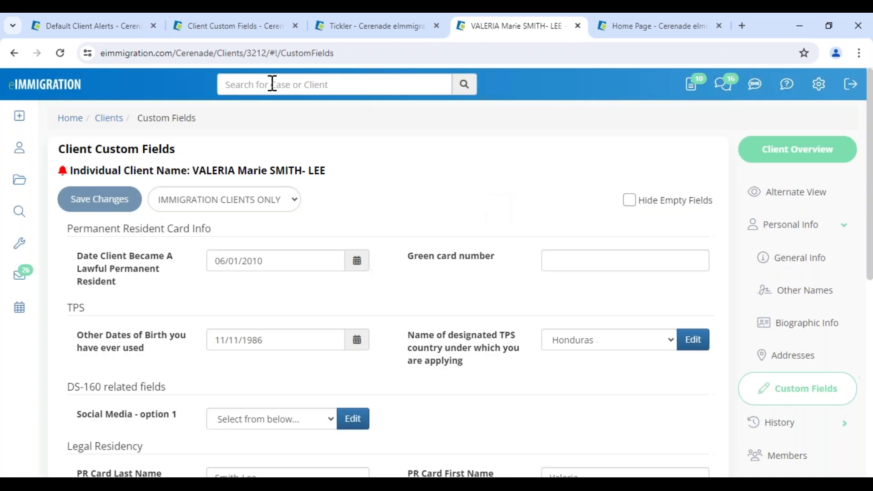
- Open Application Settings from the Administrator home page and review the General settings down to the Case Settings options
click(105, 26)
click(48, 120)
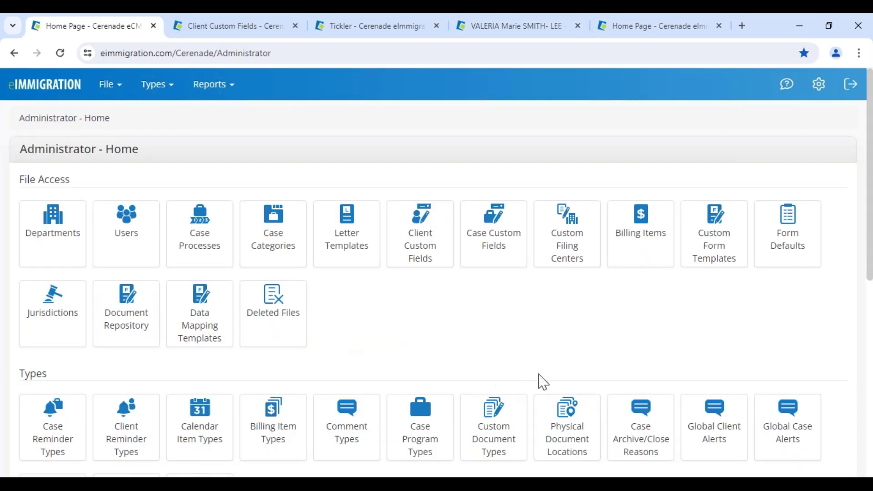
scroll(682, 309, down, 3)
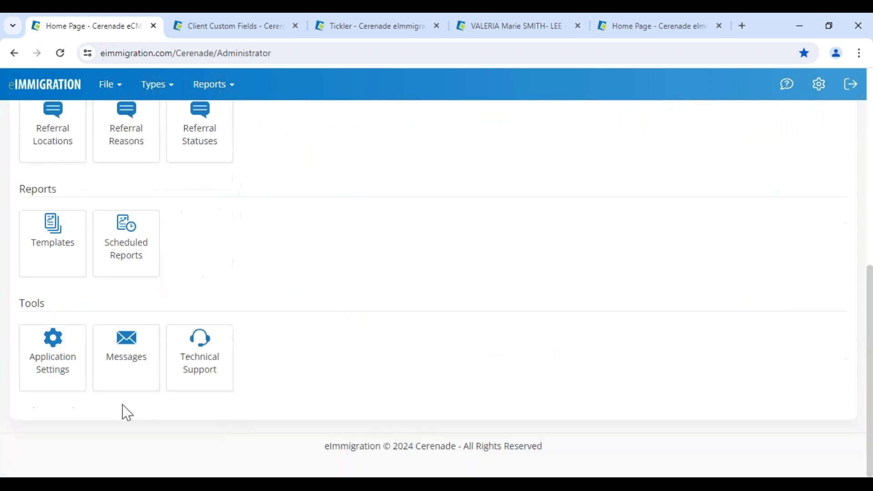
scroll(269, 420, down, 5)
click(43, 371)
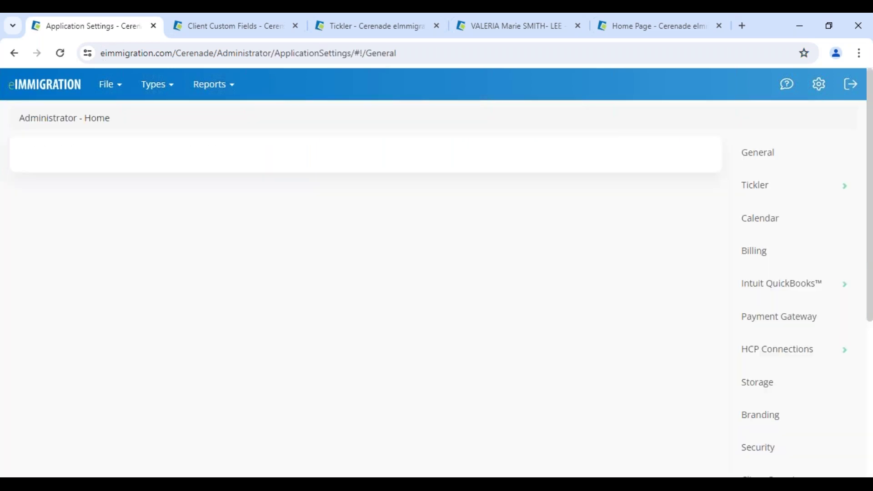
scroll(436, 287, down, 12)
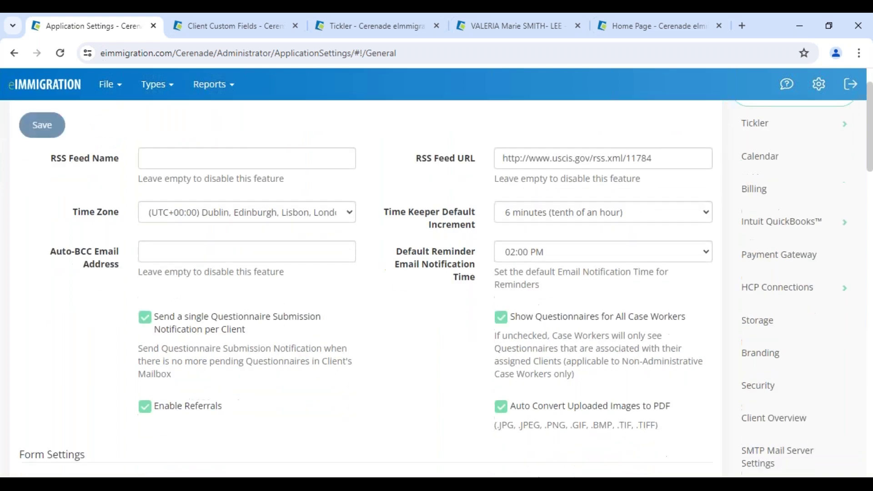
scroll(437, 287, down, 7)
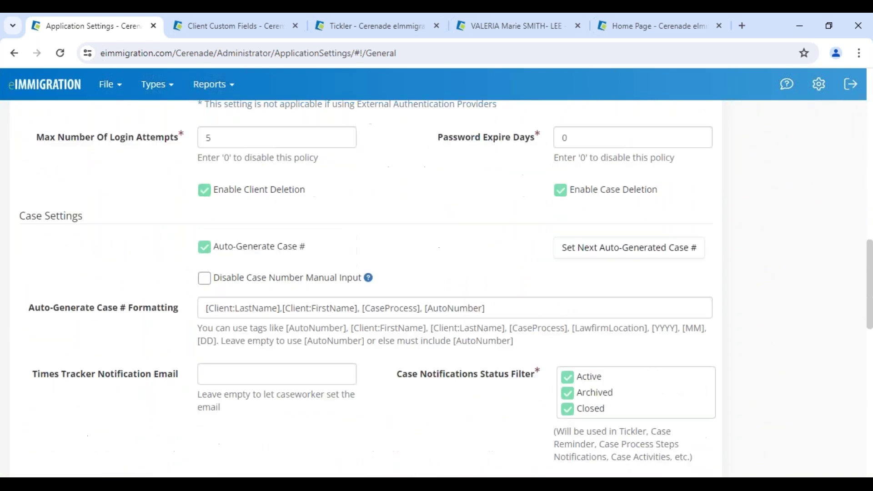
scroll(53, 370, down, 2)
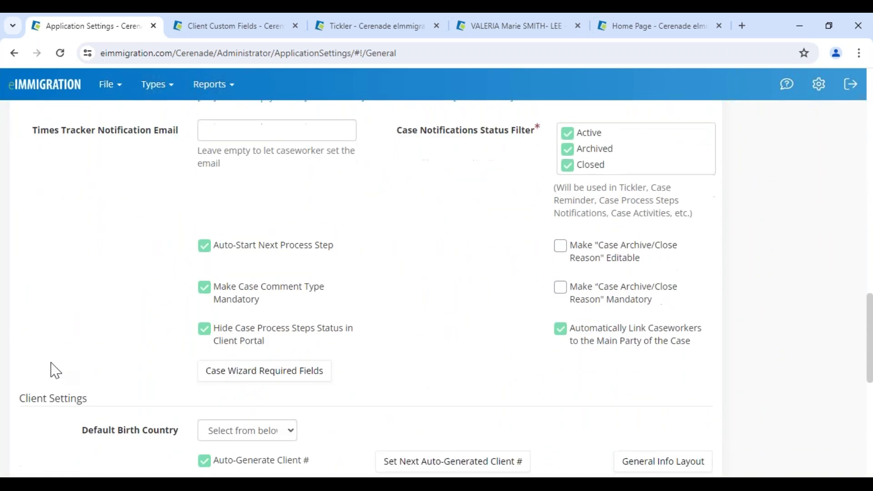
- Try out Process and Case Number as Case Wizard required fields without applying them, and return to the Administrator home page
click(268, 372)
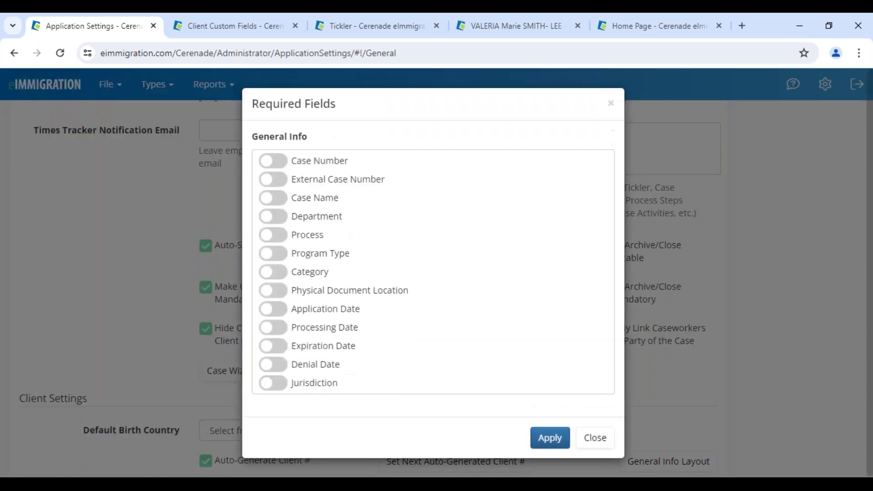
click(278, 238)
click(275, 161)
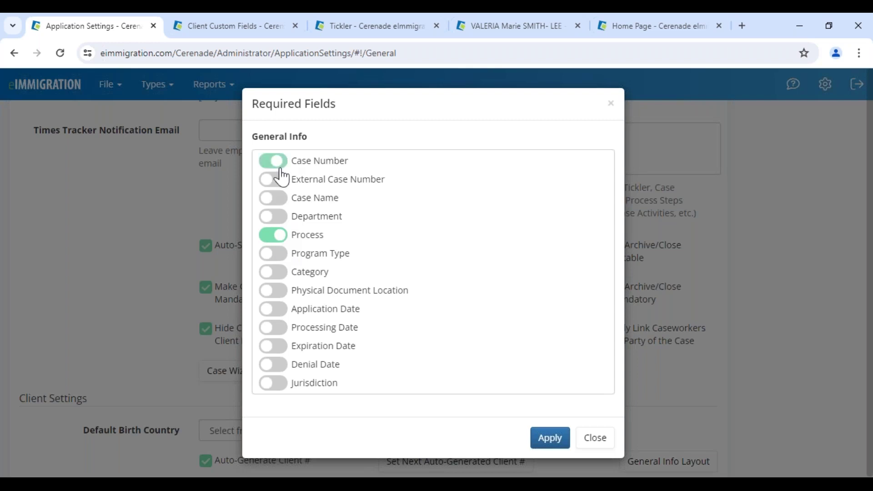
drag(273, 104, 382, 107)
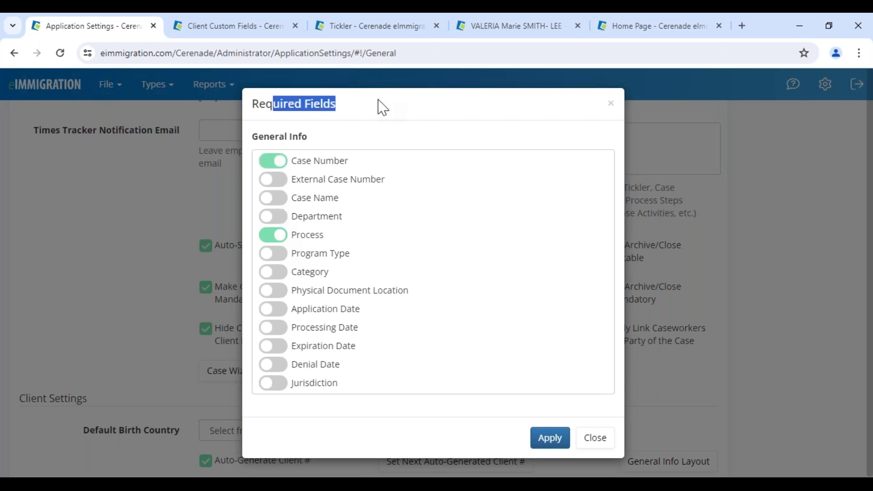
click(606, 441)
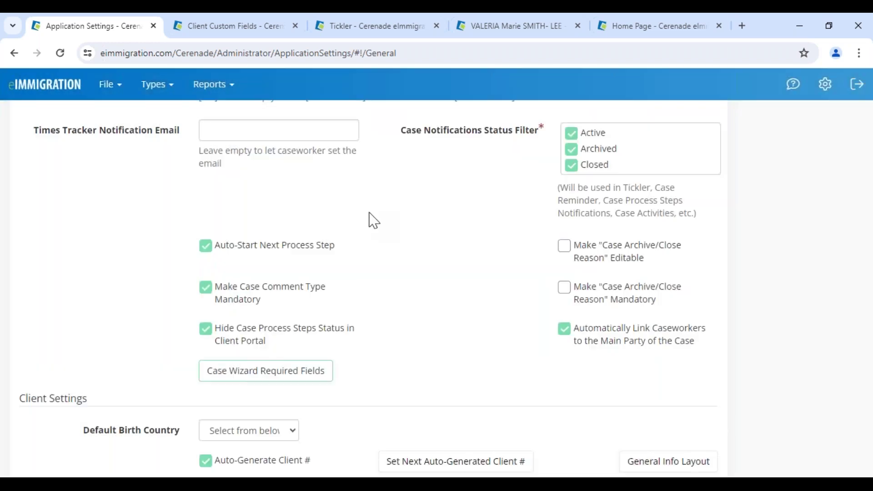
click(43, 93)
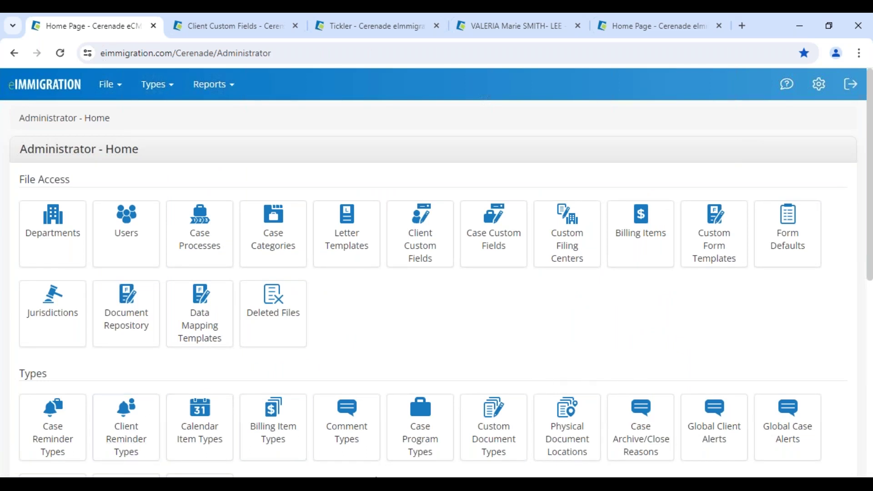
- Switch to the presentation and advance to the slide covering custom reports, application settings, branding and referrals
mouse_move(392, 483)
click(415, 452)
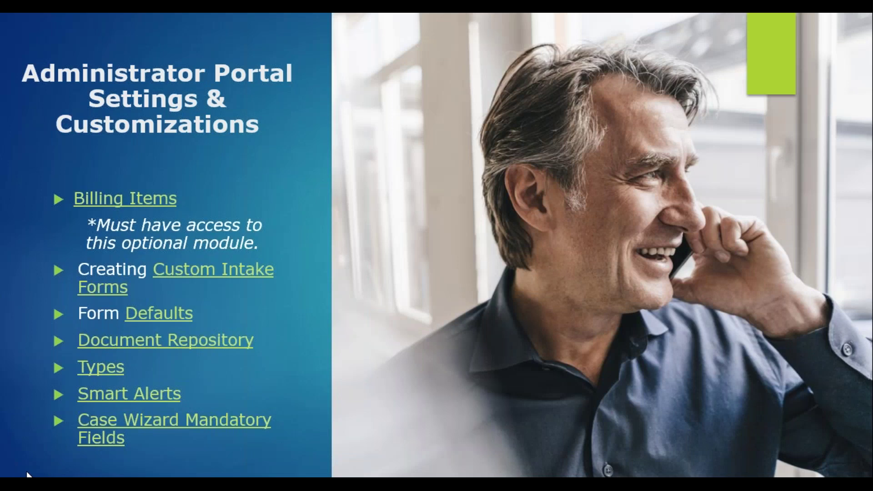
click(28, 474)
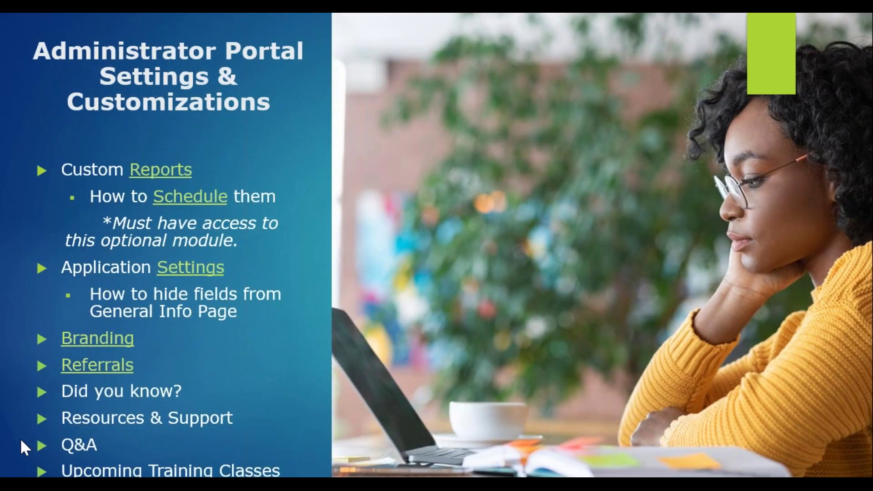
- Switch to the Cerenade Academy YouTube channel in Edge and look through its latest webinar and tutorial videos
key(alt+Tab)
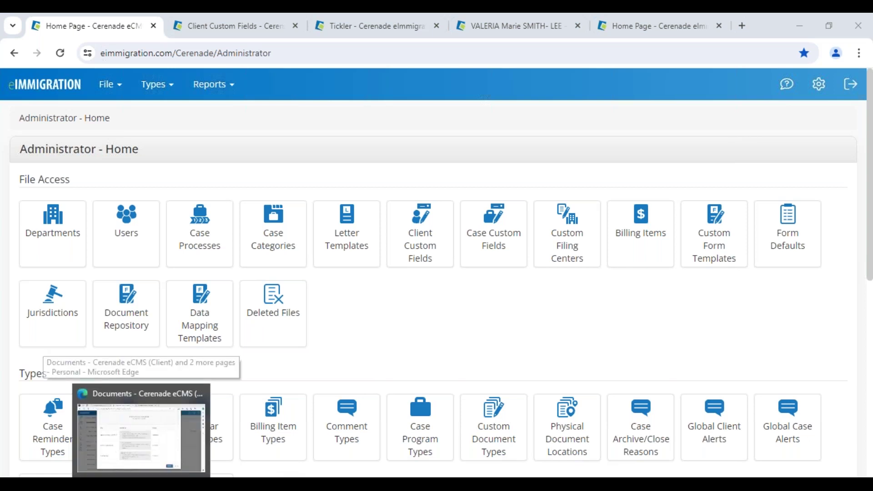
click(141, 438)
click(435, 25)
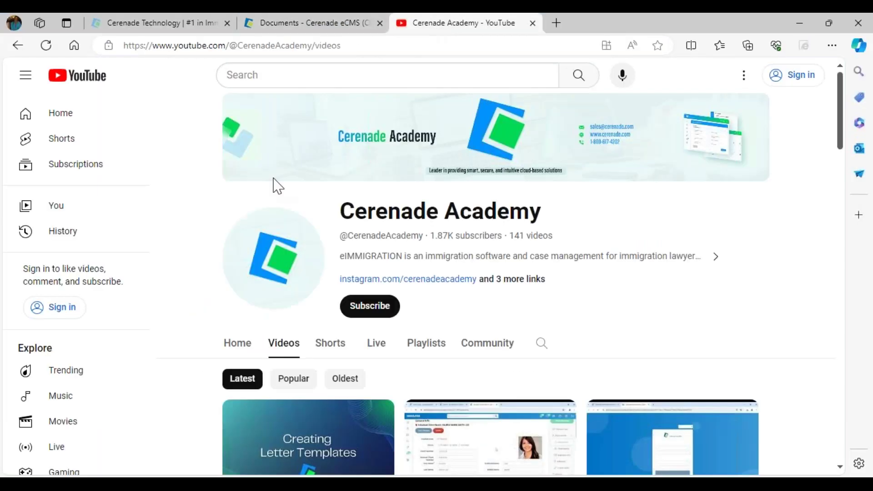
scroll(659, 310, down, 5)
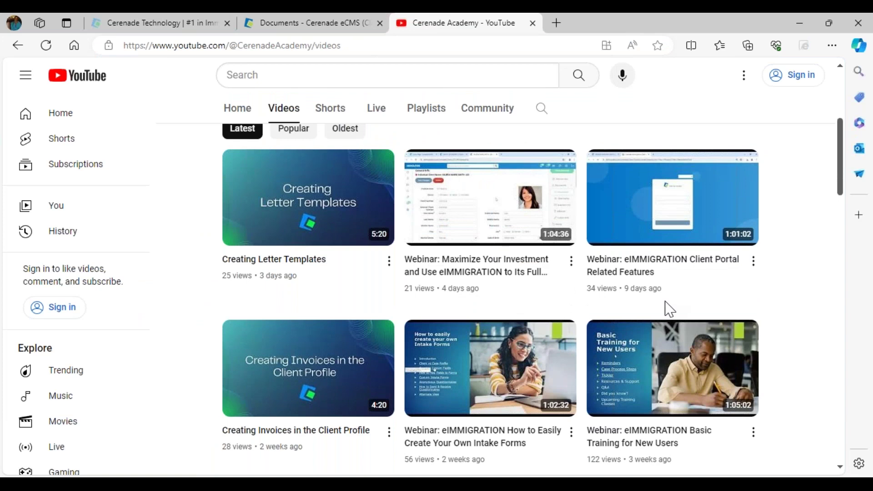
scroll(668, 310, down, 3)
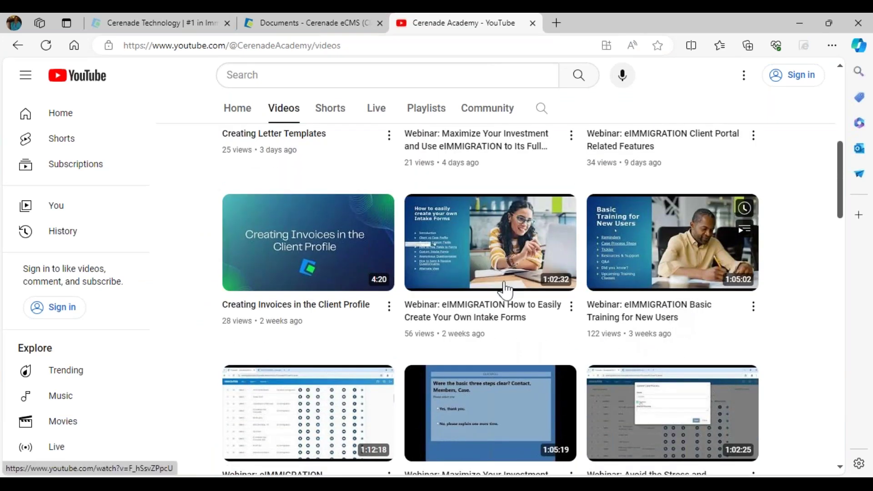
scroll(455, 275, down, 1)
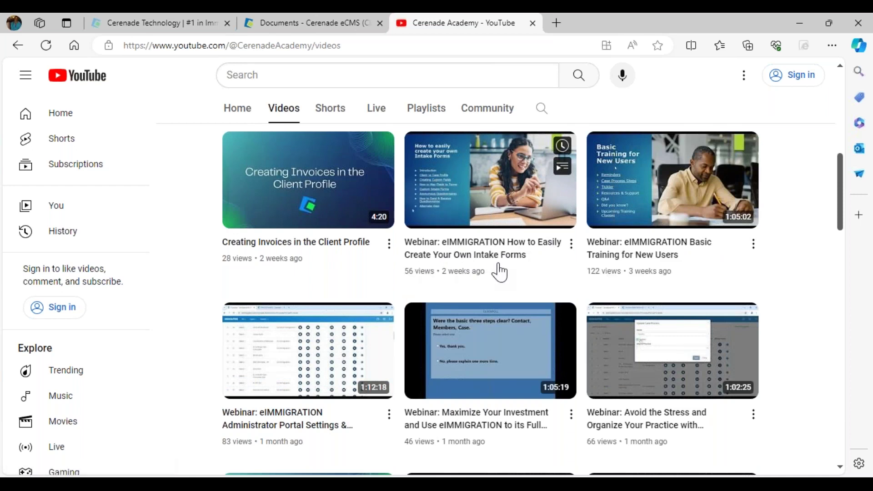
scroll(444, 266, up, 5)
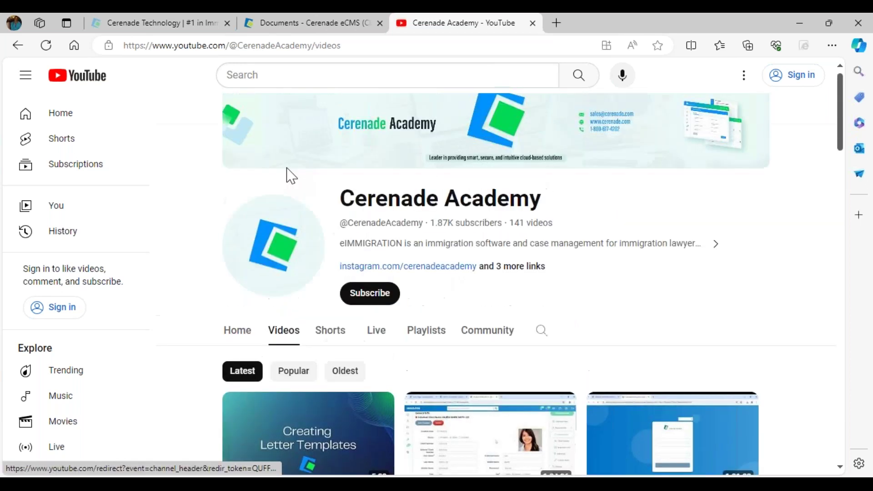
drag(340, 211, 559, 249)
scroll(491, 335, down, 8)
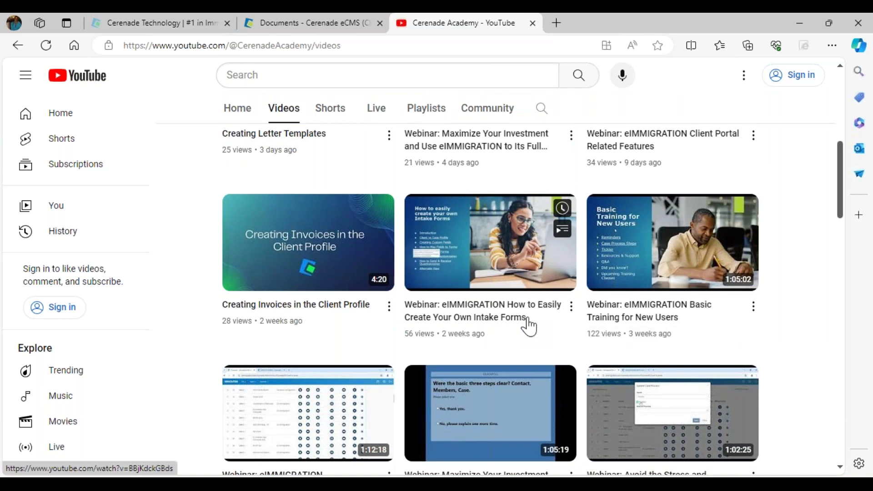
scroll(529, 325, down, 10)
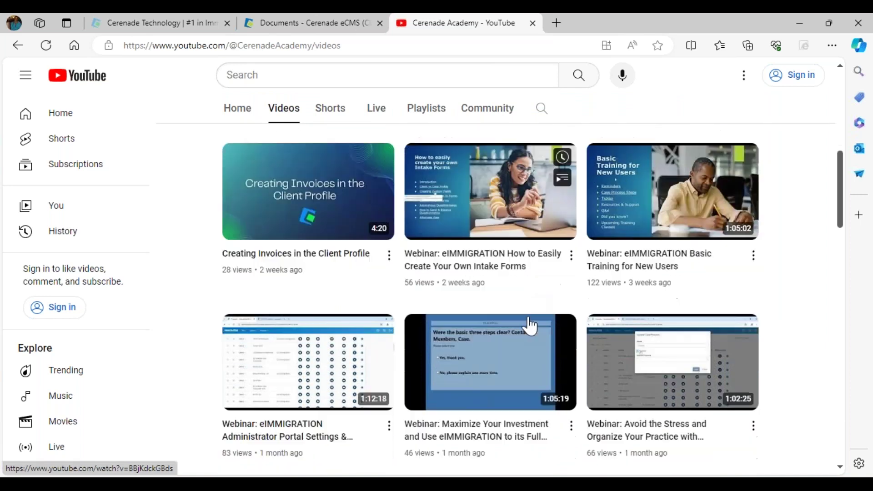
scroll(490, 317, up, 4)
scroll(496, 383, up, 7)
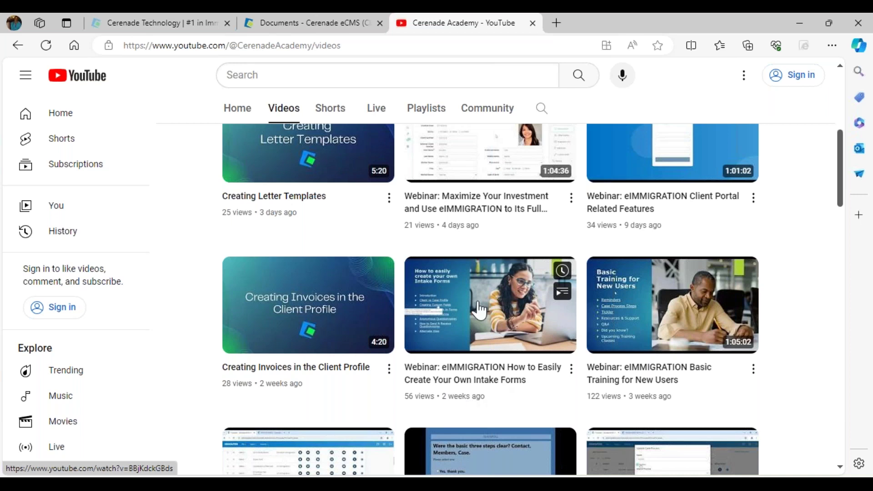
scroll(438, 257, up, 3)
scroll(439, 257, up, 3)
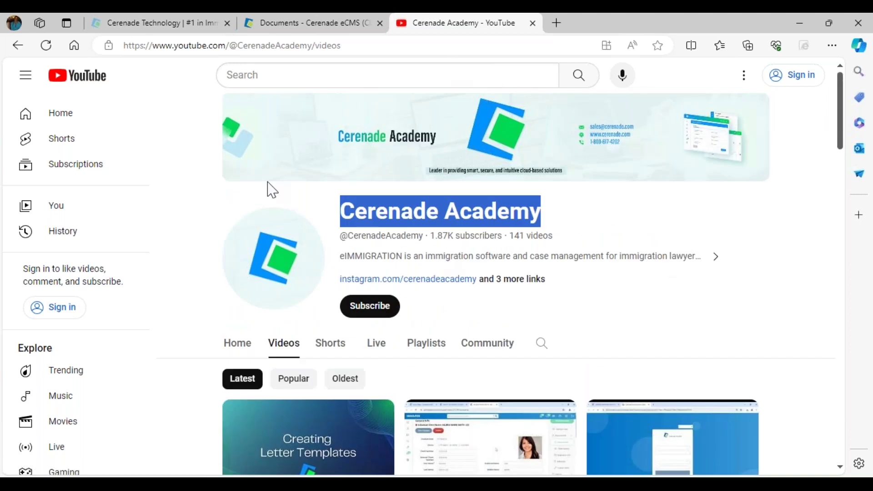
click(552, 221)
scroll(570, 334, down, 3)
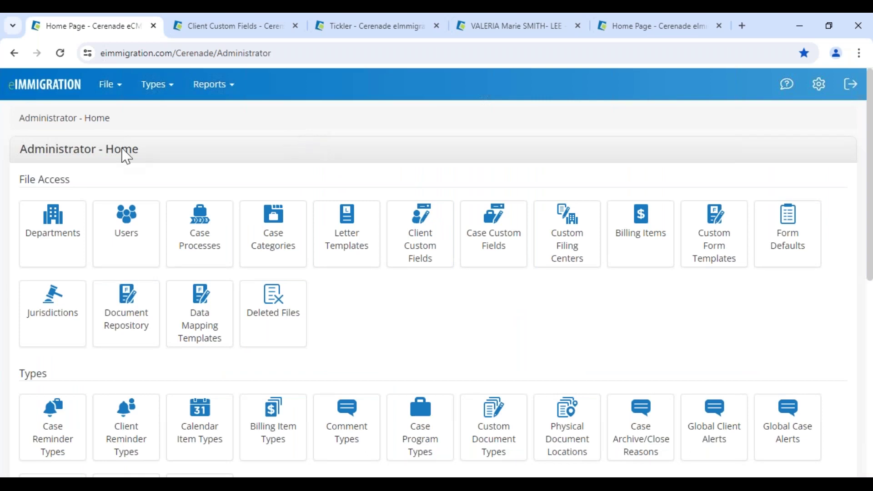
- Return to the Administrator home page in Chrome, open the report Templates, and filter the list by "cases"
click(411, 339)
scroll(305, 352, down, 10)
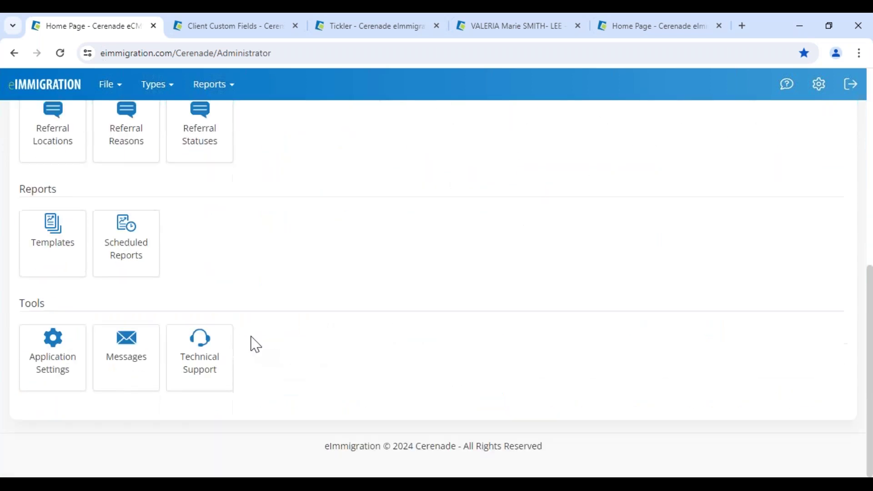
drag(16, 190, 79, 192)
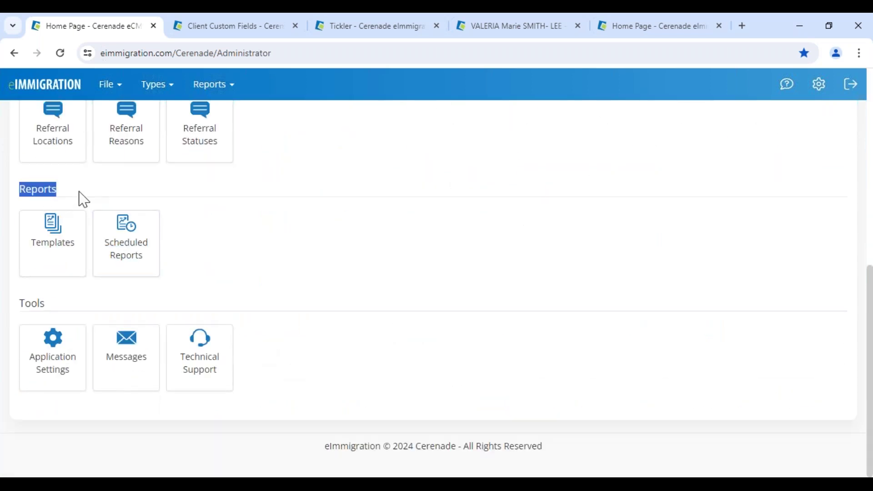
click(59, 240)
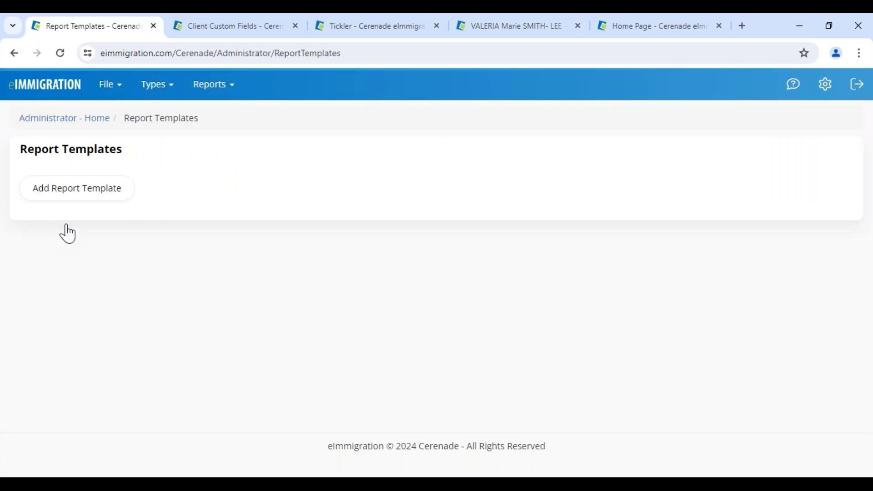
click(758, 220)
text(cases)
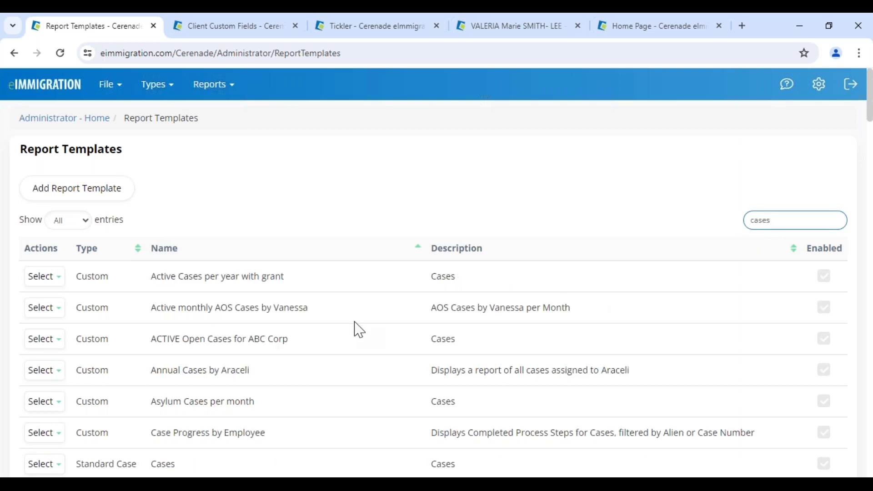
- Copy the standard Cases report template, name the copy as daily AOS cases by the caseworker, and save it
scroll(359, 330, down, 7)
drag(81, 144, 155, 158)
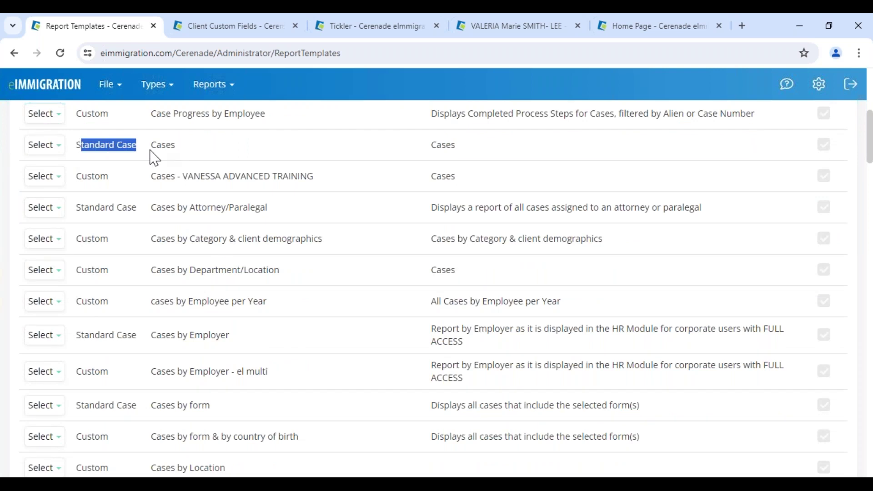
click(45, 144)
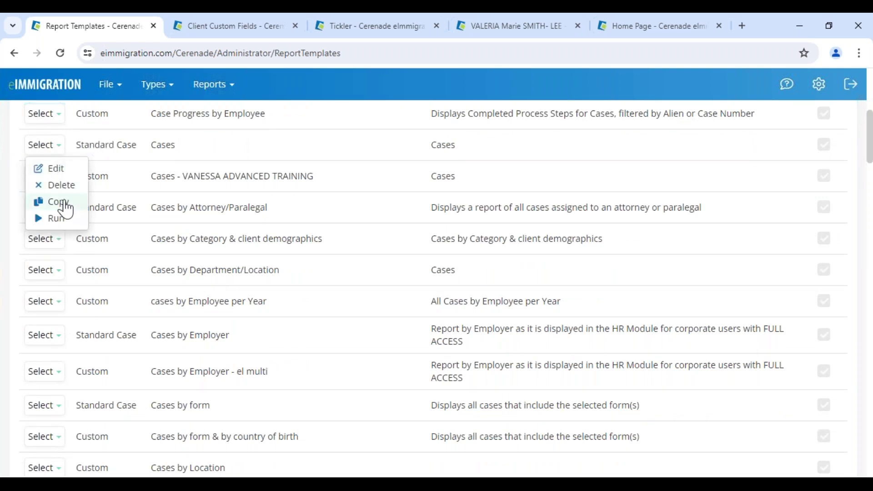
click(52, 201)
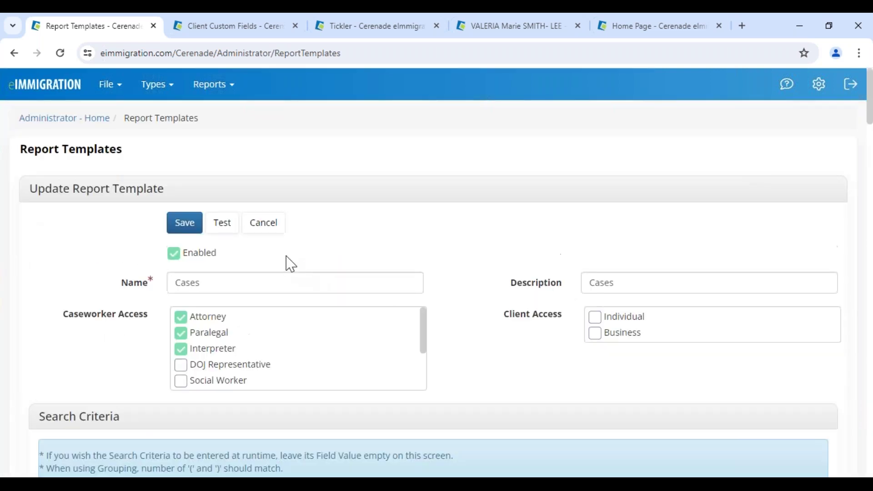
click(222, 281)
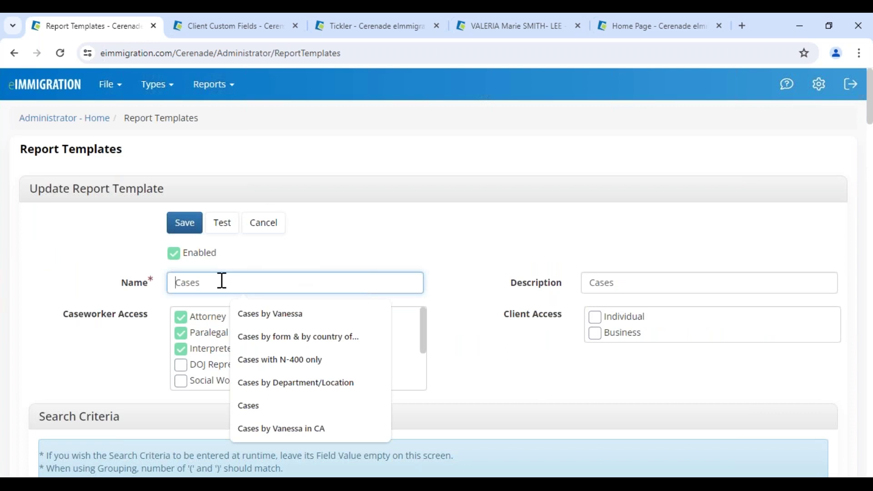
text(Daily)
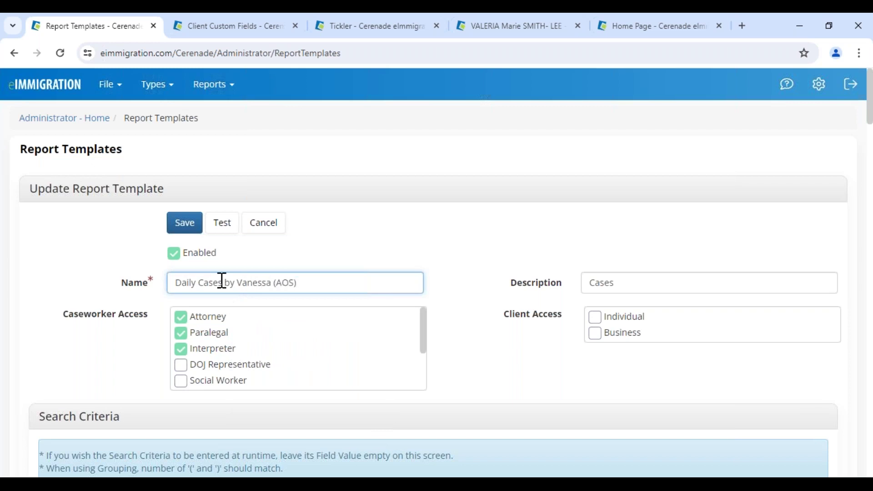
scroll(239, 380, down, 2)
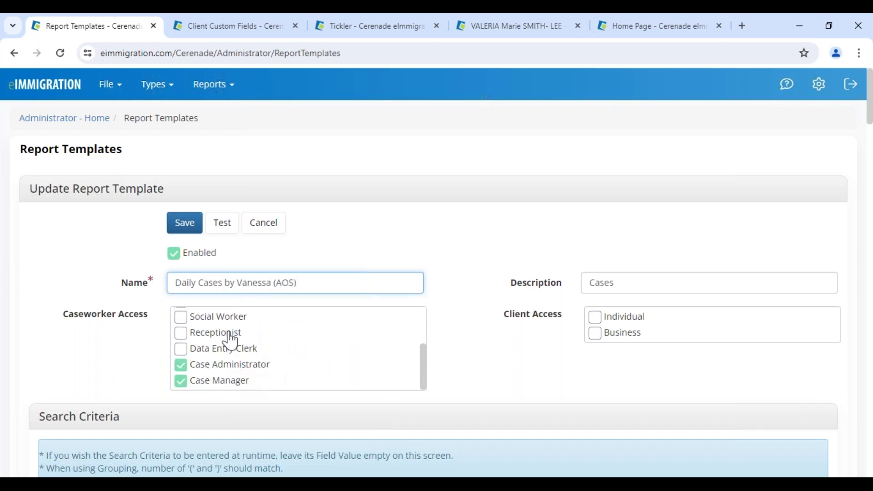
click(188, 229)
- Narrow the template filter with the caseworker's name and "aos", and open the new daily cases template for editing
click(796, 267)
text(vanessa aos)
click(44, 322)
drag(88, 322, 230, 316)
click(232, 319)
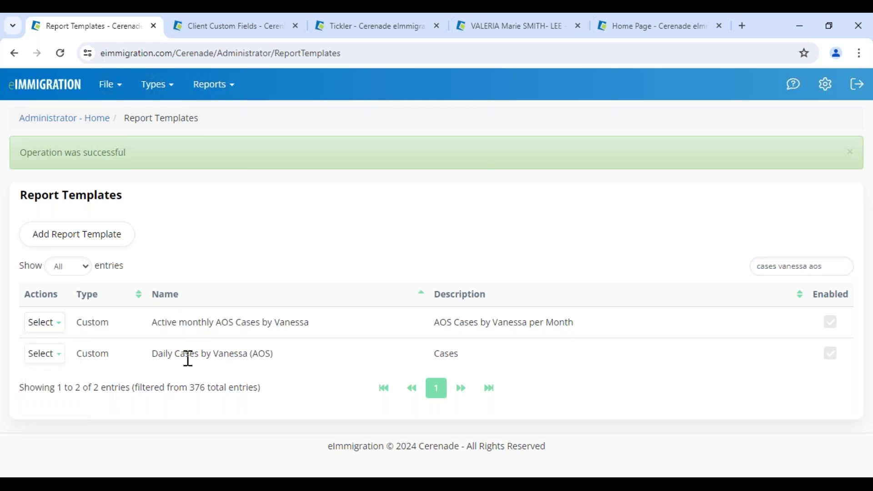
drag(155, 354, 292, 362)
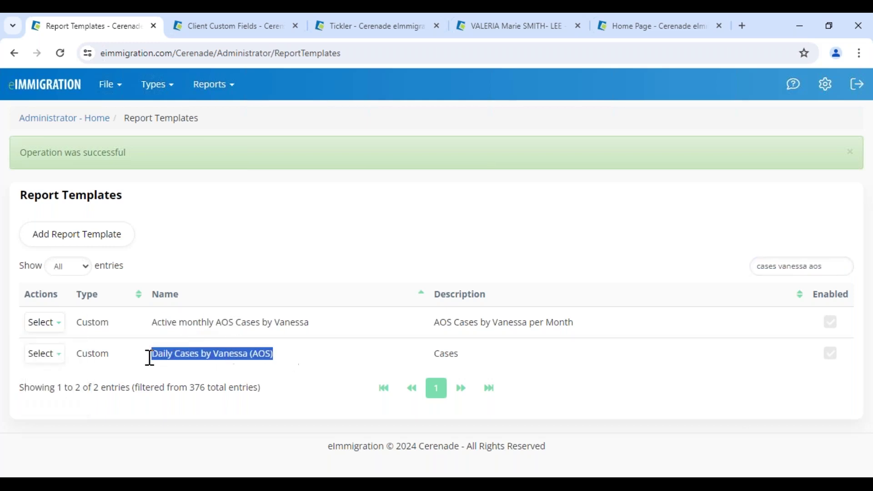
click(45, 355)
click(50, 377)
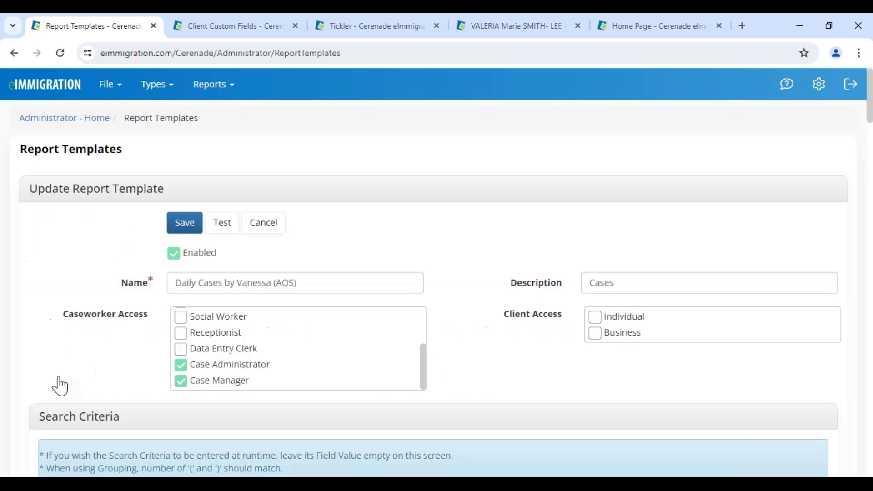
- Set the case Status search criterion to Equal to with the value Active
scroll(87, 377, down, 10)
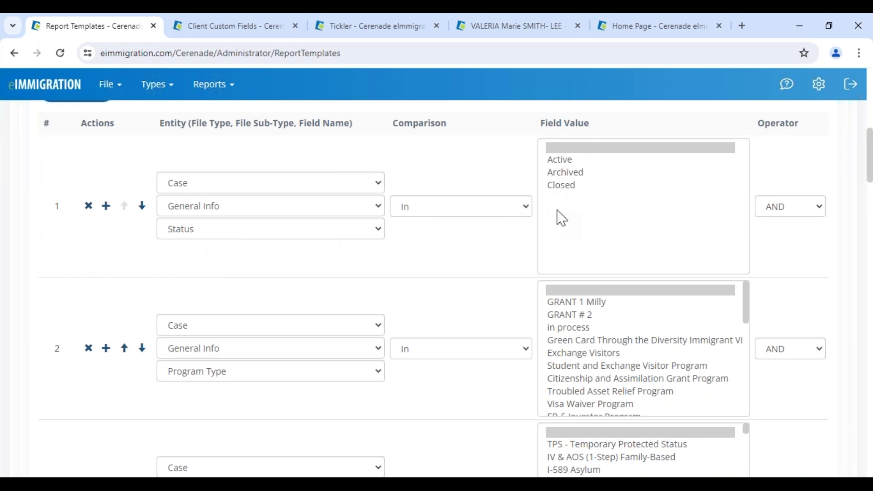
click(441, 215)
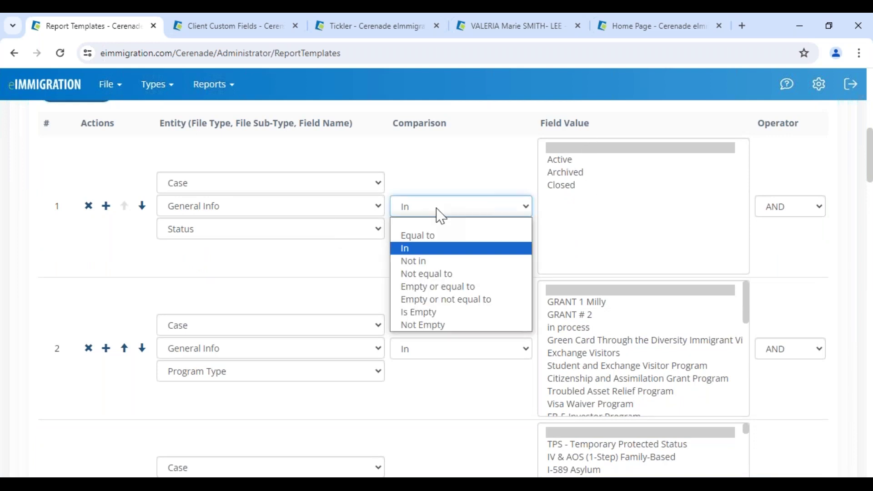
click(430, 233)
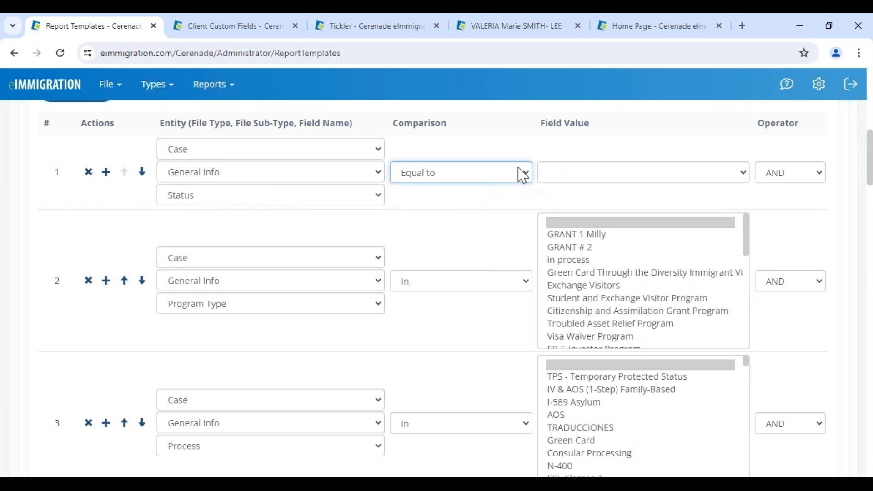
click(572, 172)
click(564, 200)
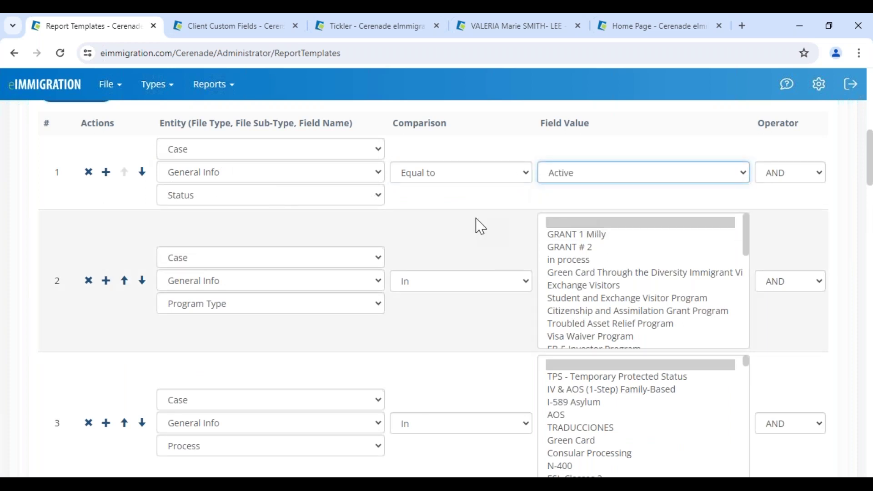
- Remove the Program Type criterion from the report's search criteria
click(284, 305)
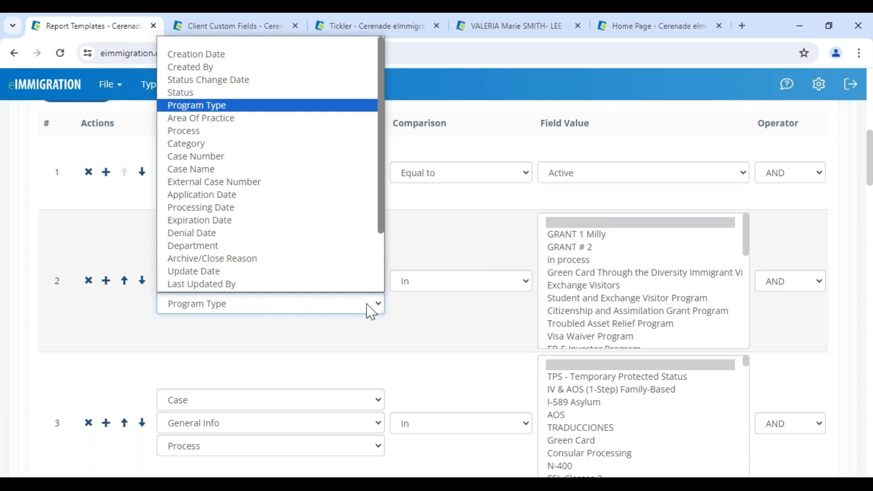
click(89, 287)
click(89, 286)
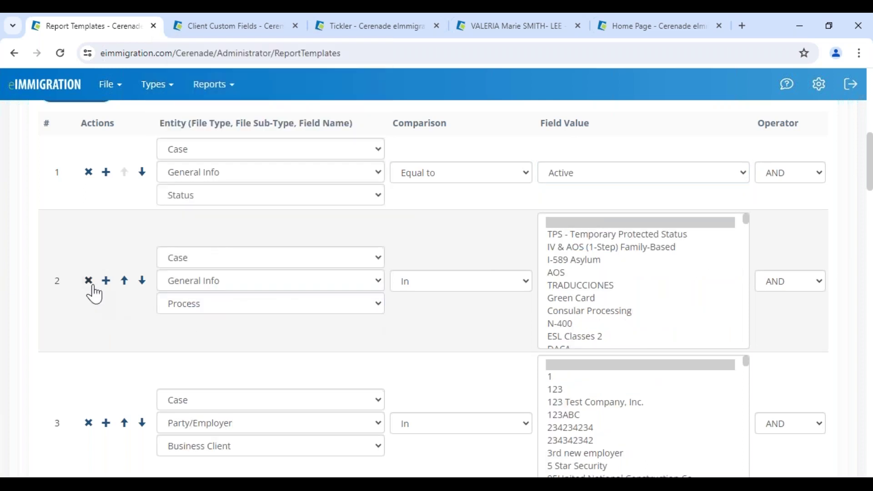
- Set the case Process search criterion to Equal to with the value IV & AOS (1-Step) Family-Based
click(405, 295)
click(424, 307)
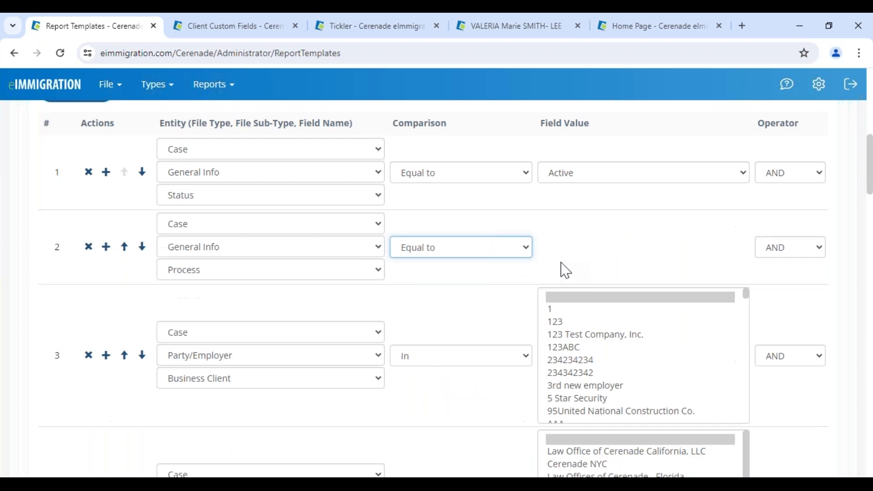
scroll(609, 398, down, 2)
click(598, 260)
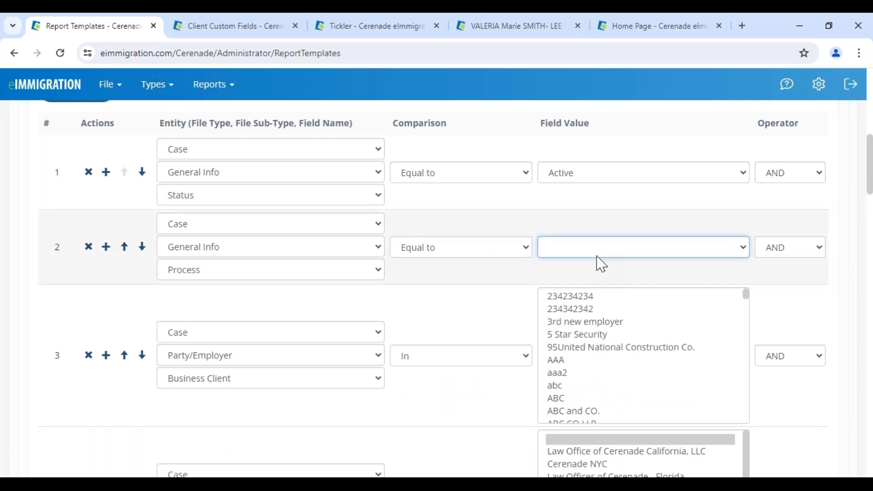
click(487, 38)
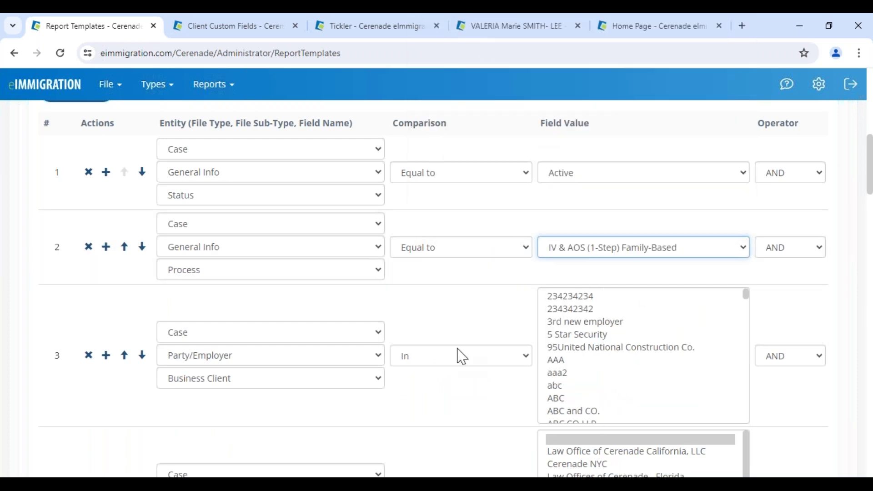
- Remove the Business Client and Department search criteria, and set the case Creation Date criterion's comparison to Yesterday
click(89, 355)
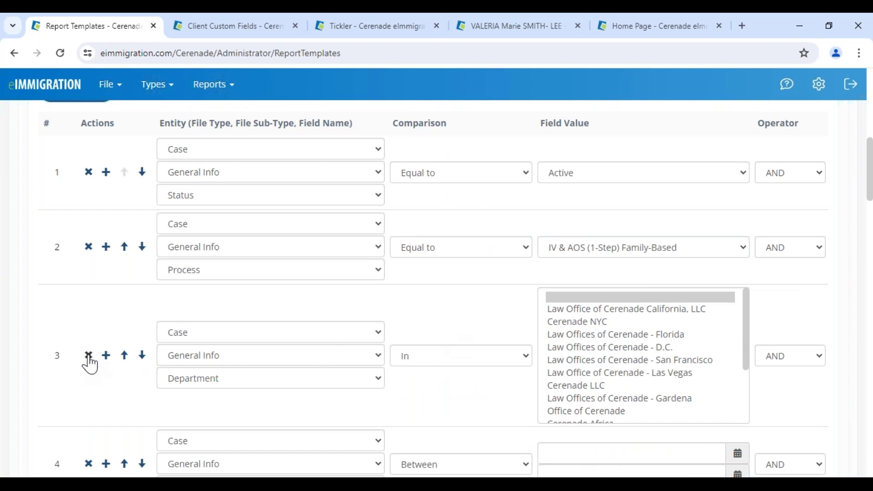
click(89, 355)
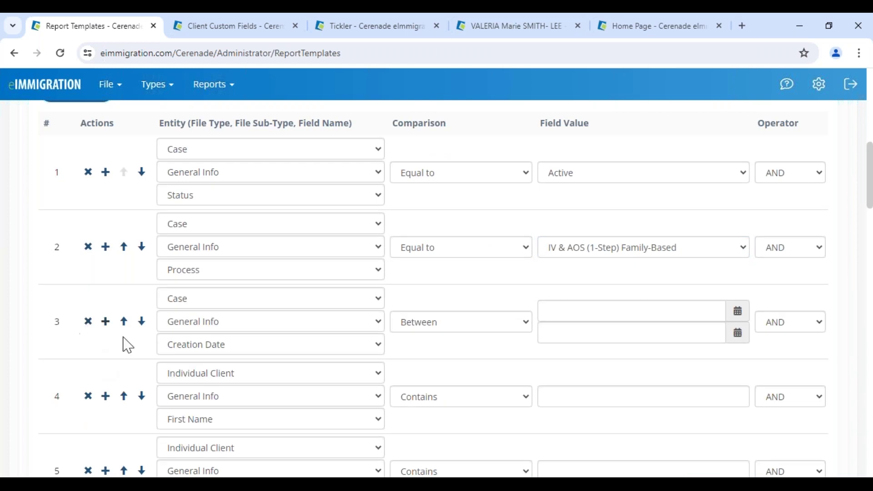
click(458, 335)
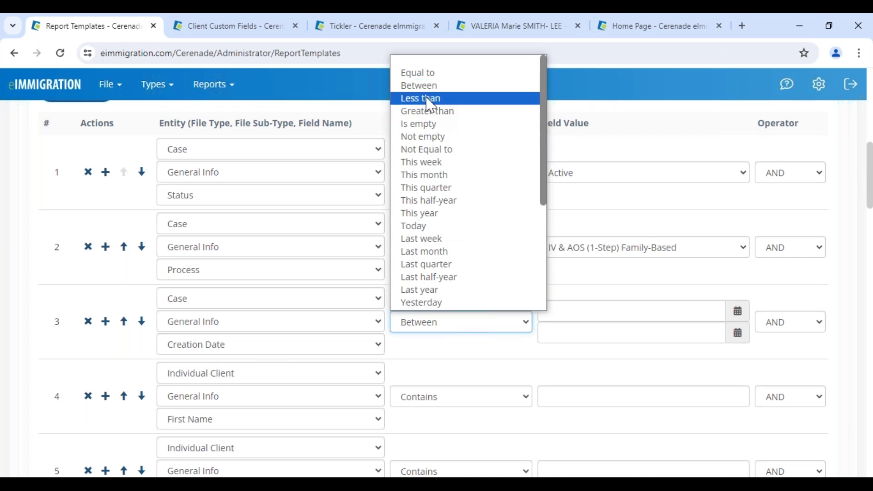
click(438, 303)
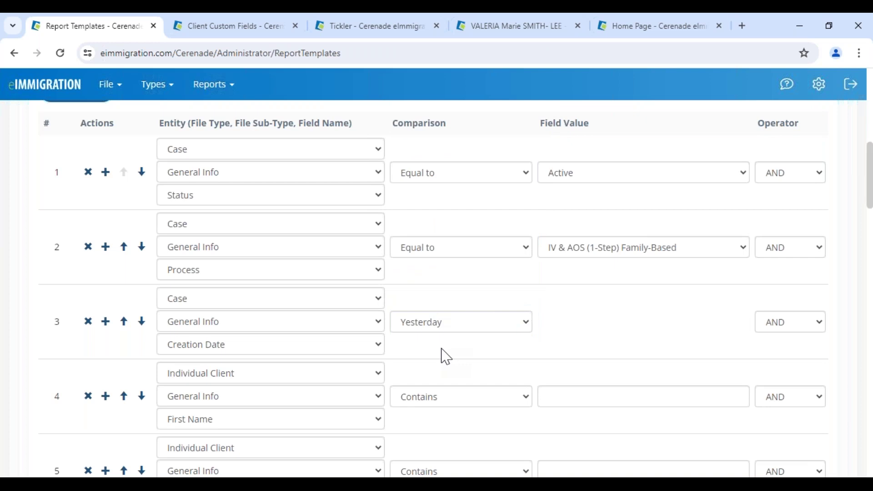
- Add a search criterion after the Yesterday one for the Case General Info field Creation Date
scroll(144, 431, down, 1)
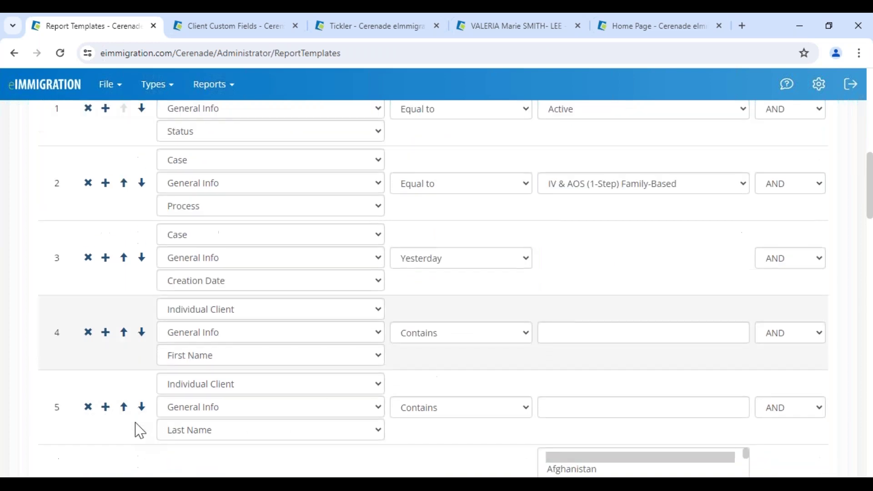
click(105, 258)
click(179, 312)
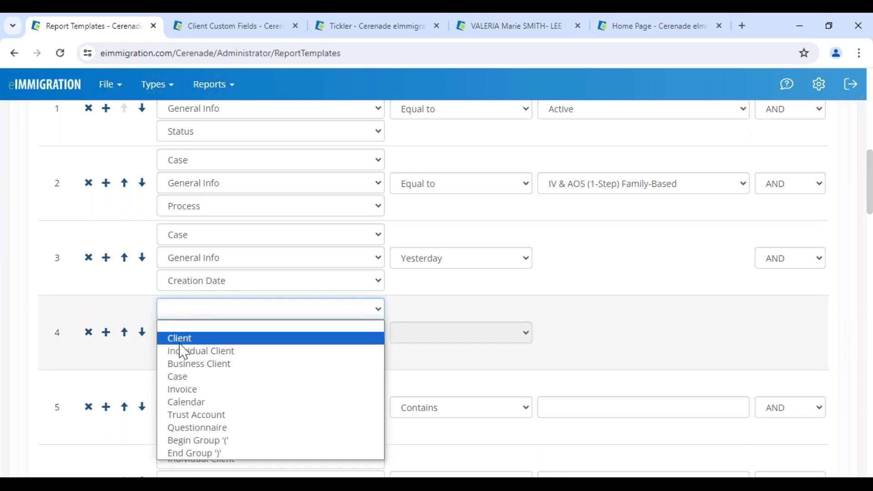
click(185, 378)
click(196, 313)
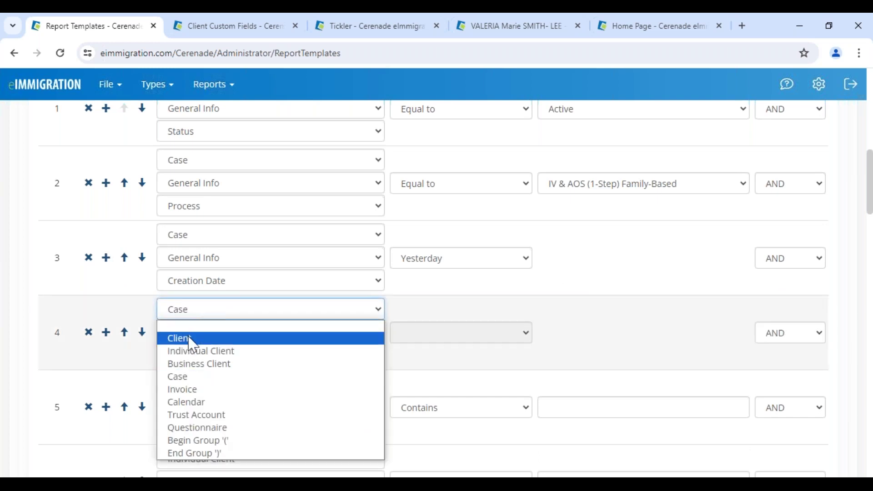
click(146, 307)
click(189, 337)
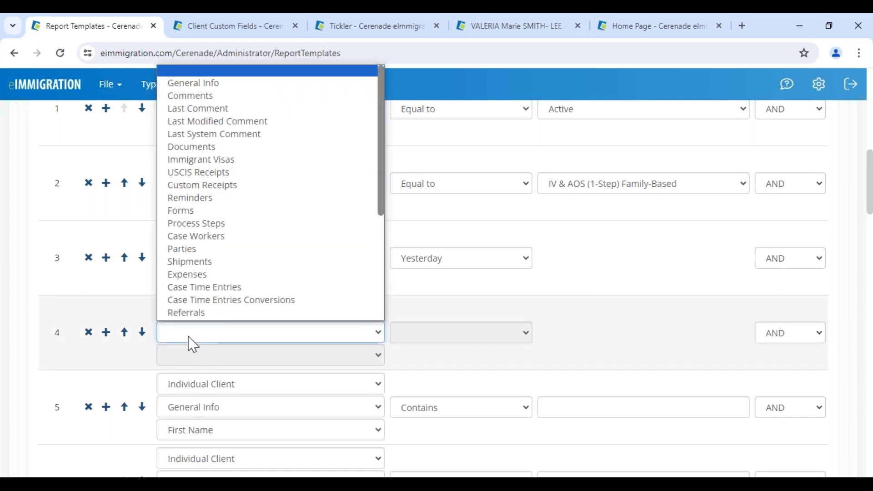
click(244, 84)
click(202, 361)
scroll(214, 160, down, 1)
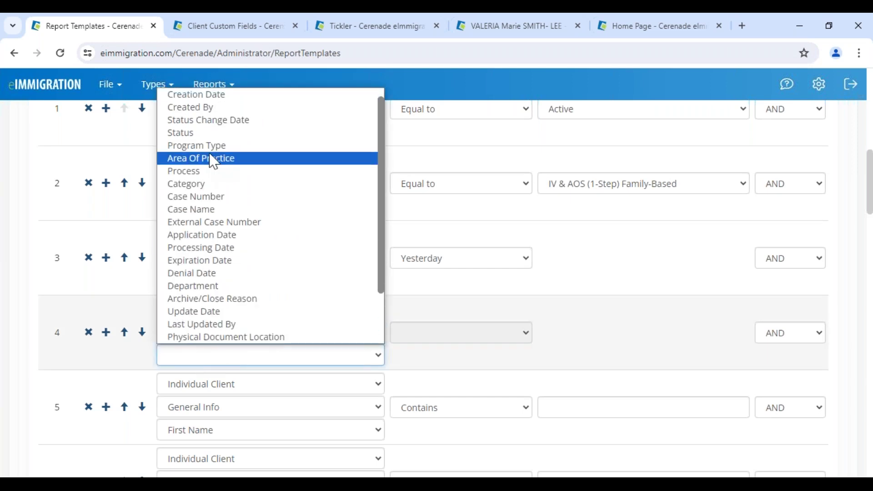
click(197, 94)
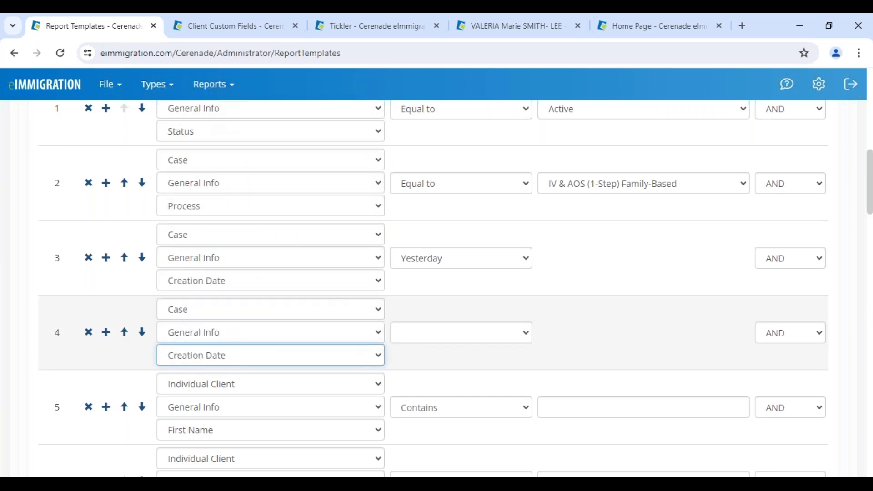
- Set the comparison of the newly added Creation Date criterion to Today
click(443, 343)
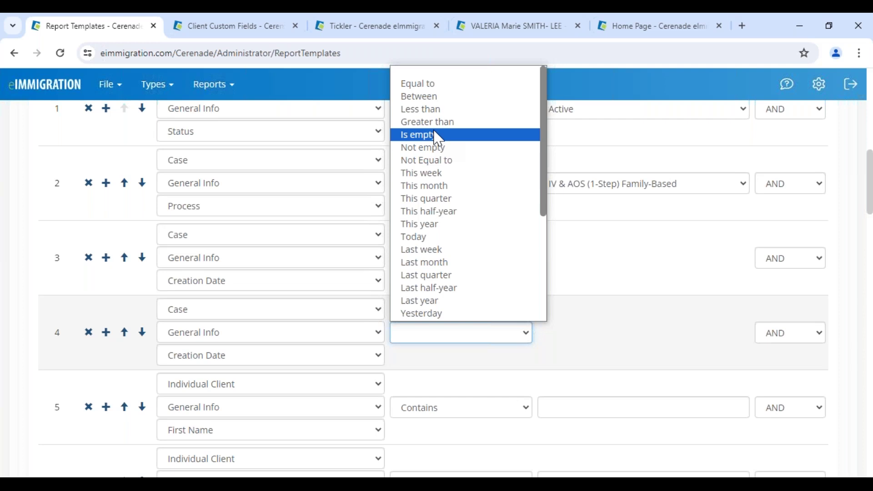
scroll(440, 285, down, 4)
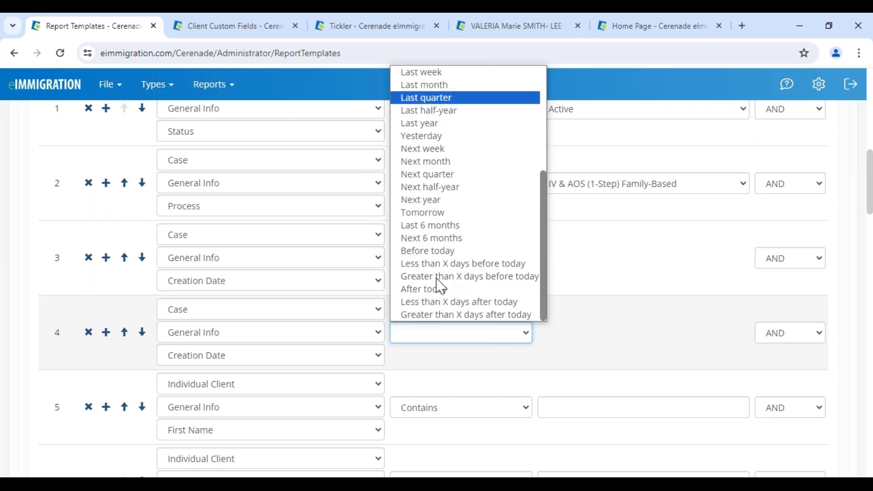
scroll(441, 286, up, 3)
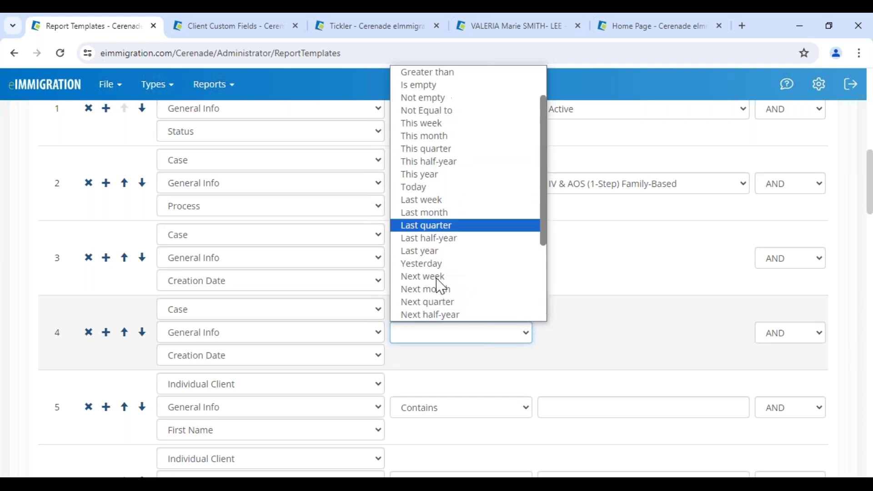
click(425, 191)
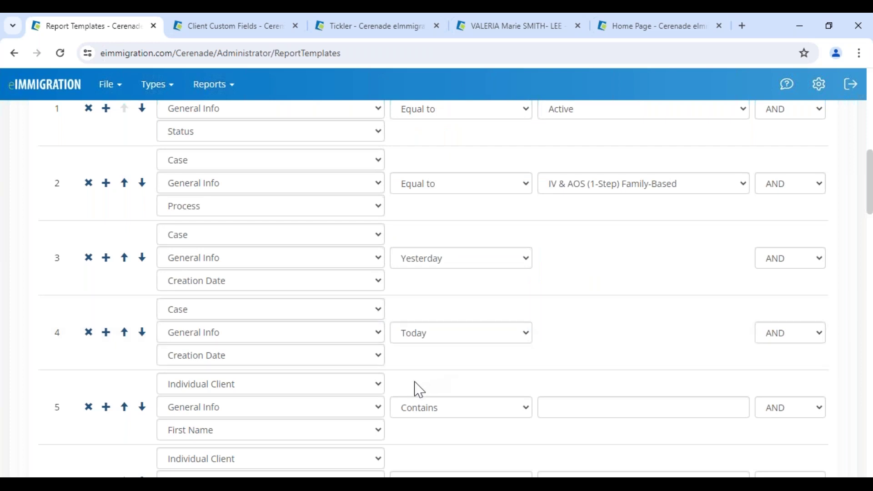
- Remove the individual client's First Name, Last Name and Birth Country search criteria
scroll(346, 400, down, 3)
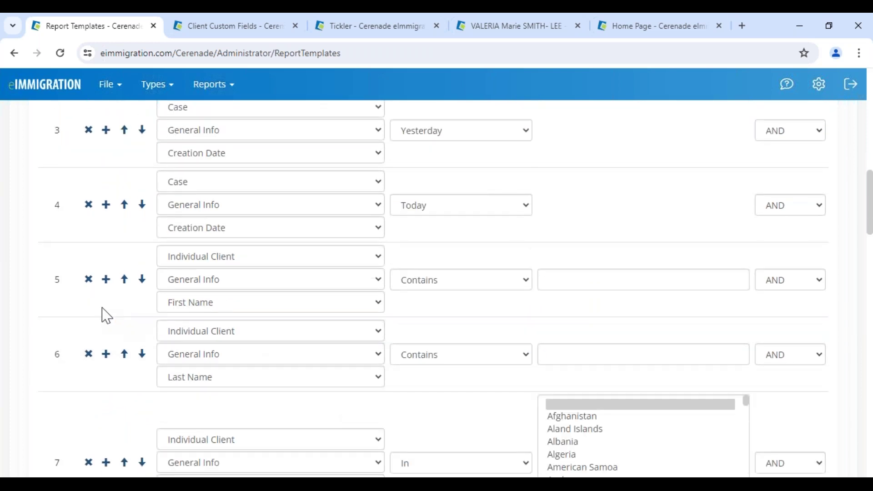
click(89, 282)
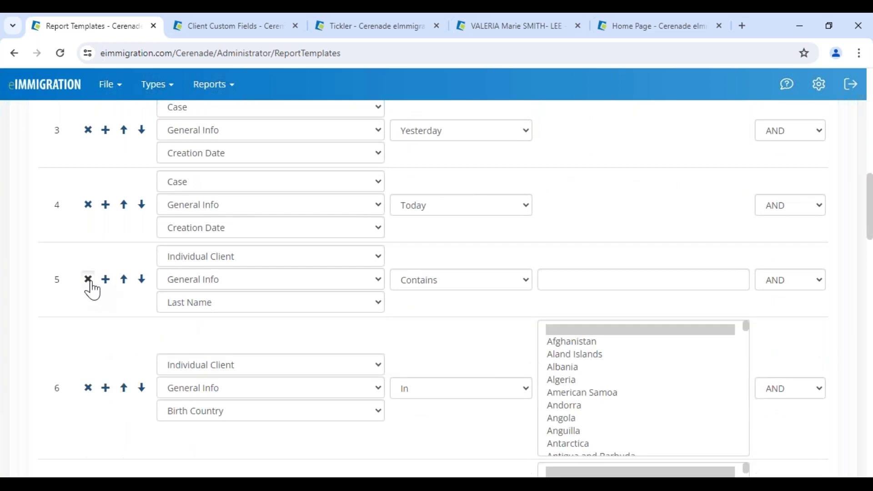
click(89, 281)
click(88, 313)
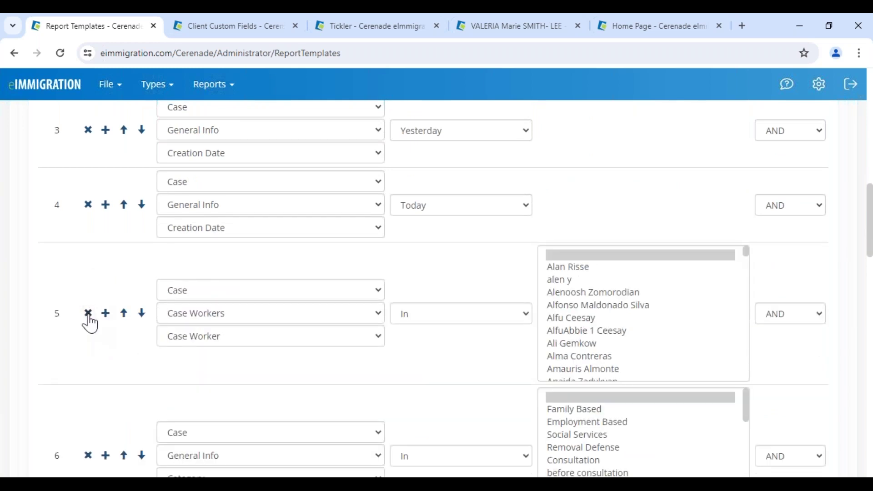
- Set the Case Worker criterion to Equal to with the caseworker's name, and remove the Category criterion and the rest after it
click(471, 321)
click(472, 342)
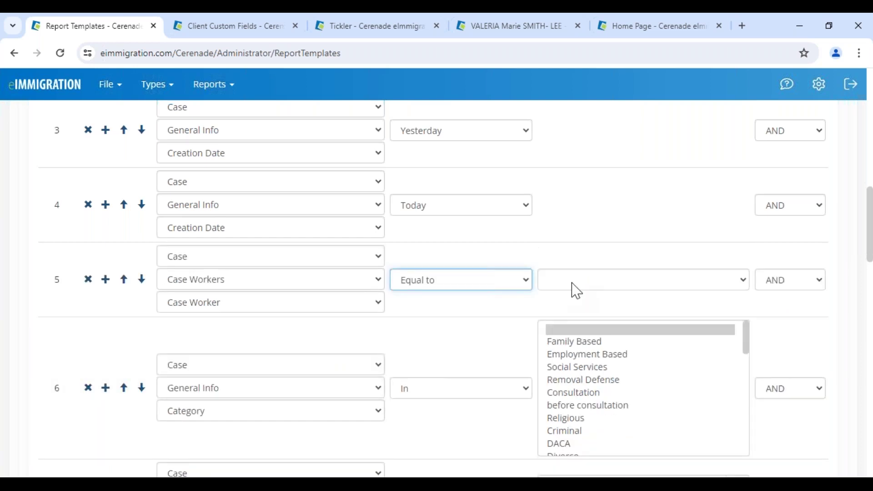
click(576, 291)
scroll(579, 254, down, 10)
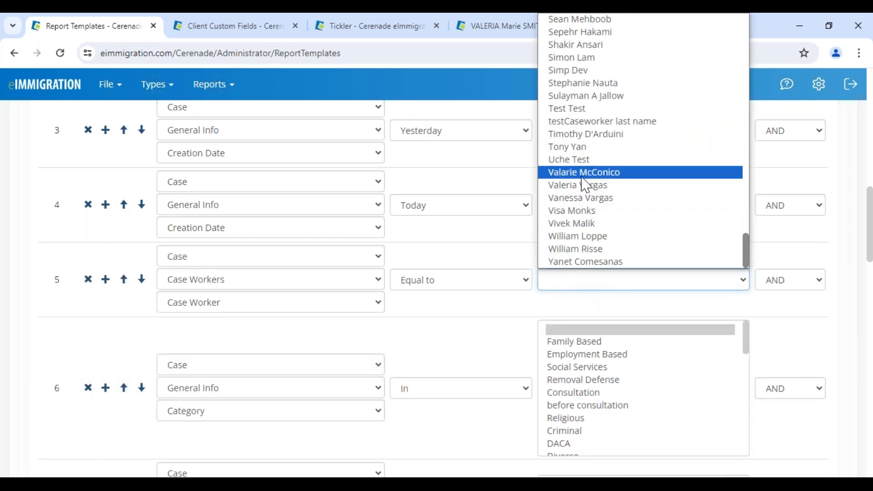
click(583, 198)
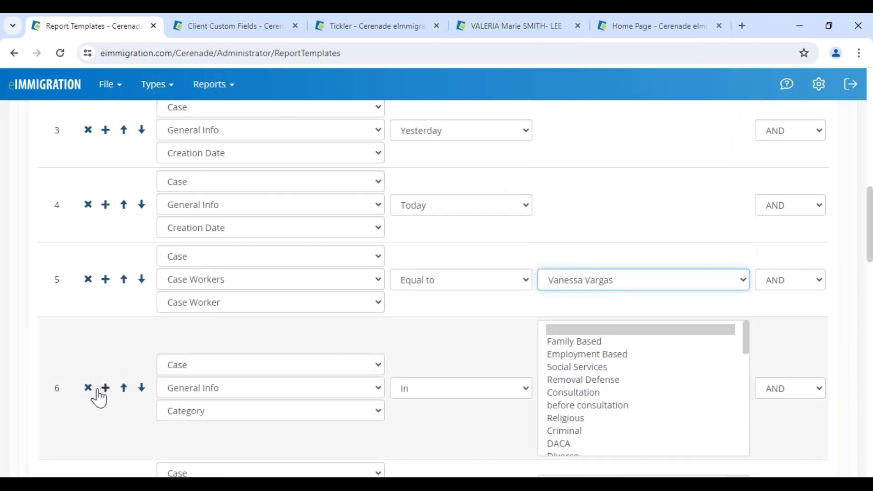
click(88, 388)
click(88, 355)
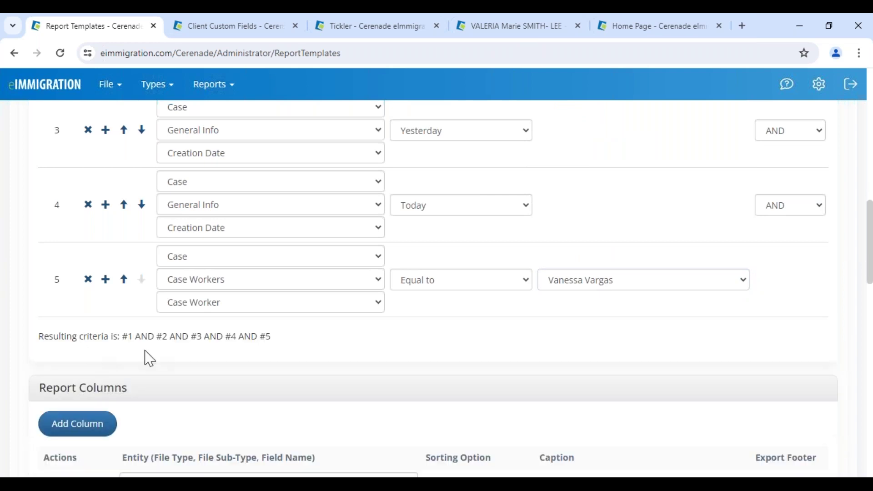
- Add a report column after Employer for the Client General Info field Name
scroll(244, 370, down, 8)
scroll(247, 372, down, 2)
scroll(247, 371, up, 3)
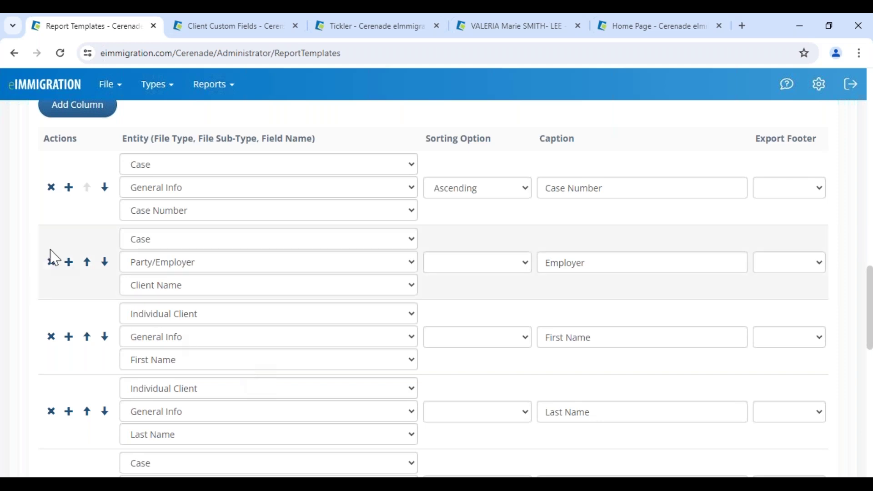
click(68, 262)
click(179, 316)
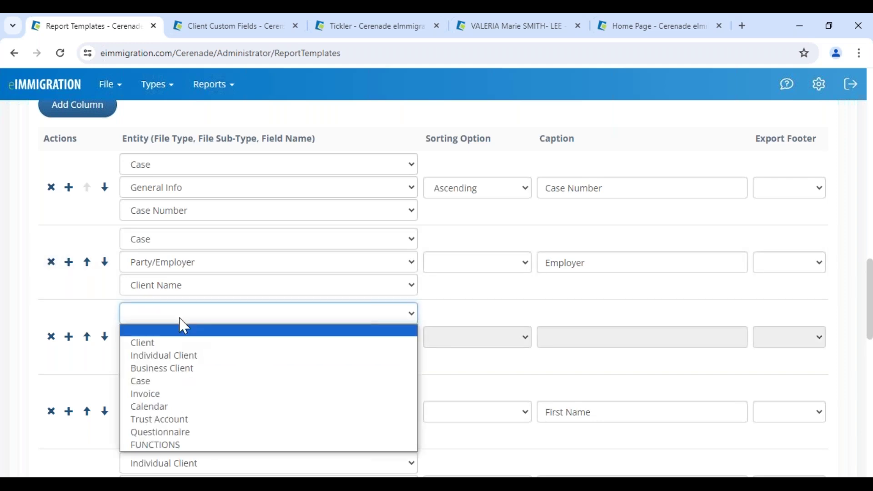
click(171, 342)
click(172, 341)
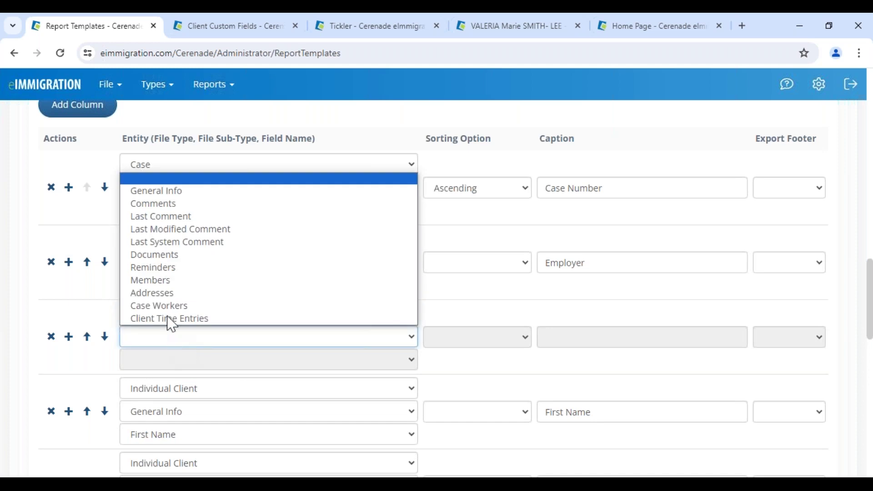
click(168, 190)
click(187, 363)
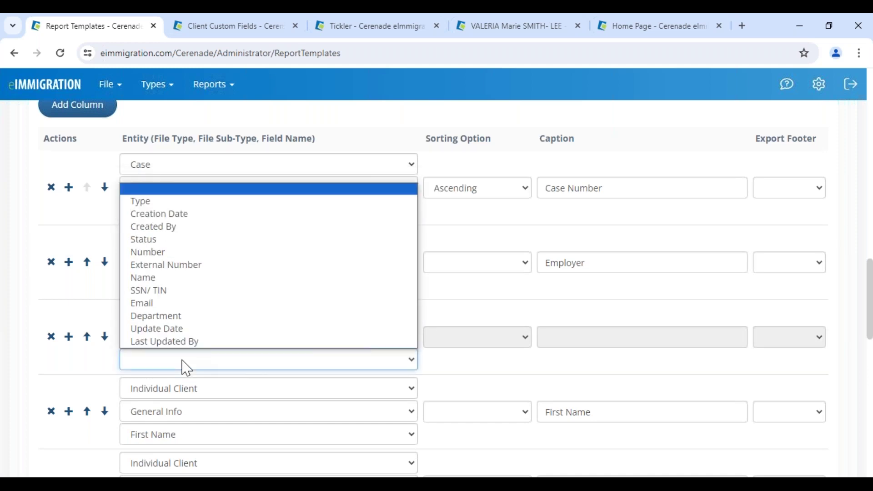
click(166, 280)
- Add a report column after Client Name for the Case General Info field Case Number
click(68, 336)
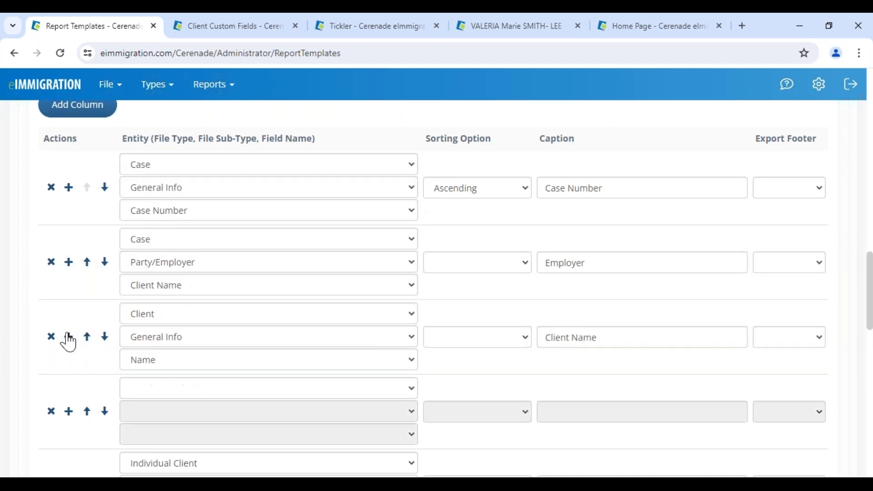
click(132, 391)
click(152, 307)
click(158, 411)
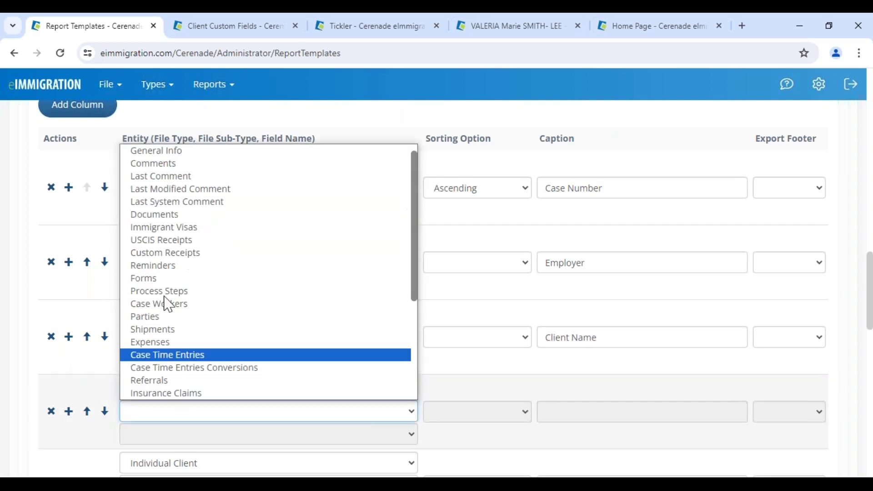
click(154, 151)
click(160, 435)
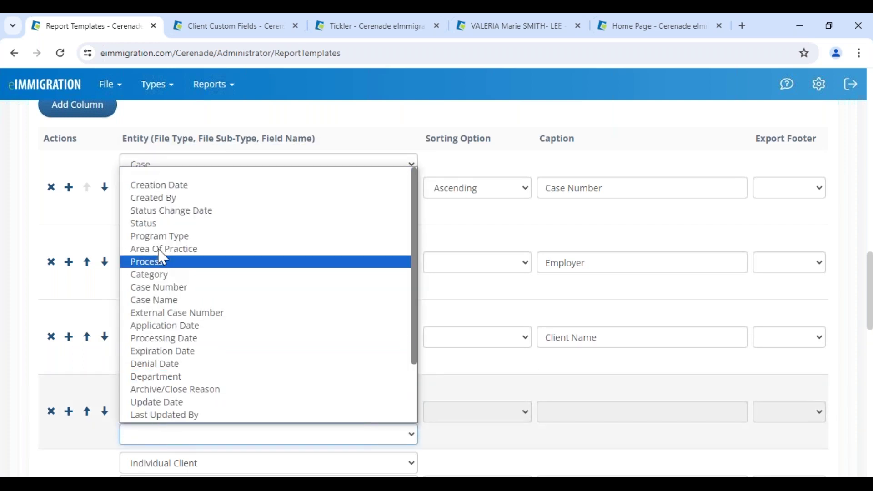
click(172, 293)
- Remove the Employer, First Name, Last Name and Country of birth columns from the report
click(51, 267)
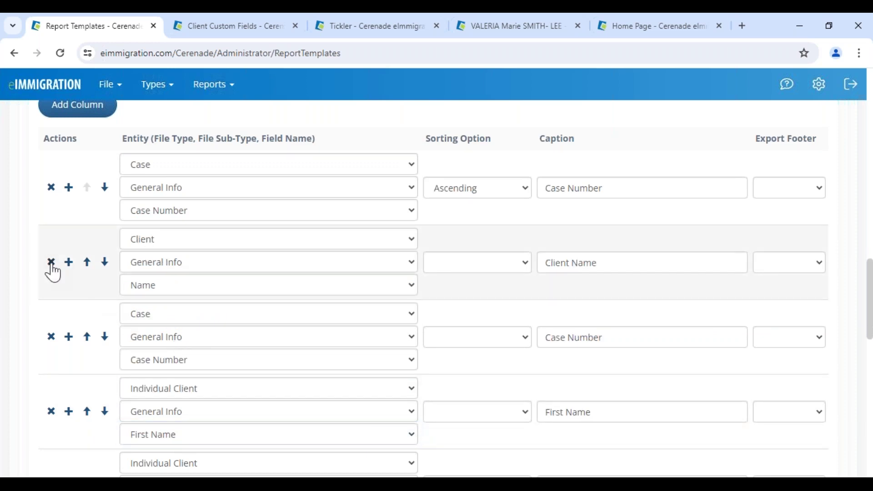
click(51, 412)
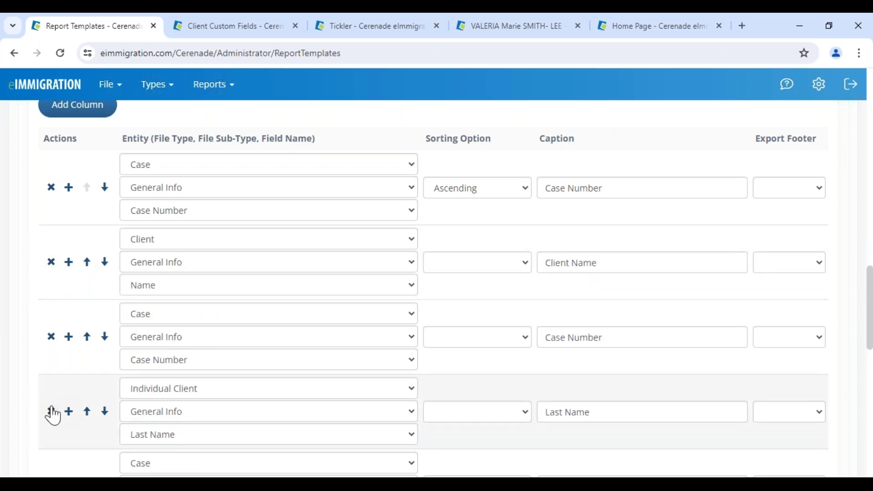
click(52, 412)
scroll(90, 383, down, 1)
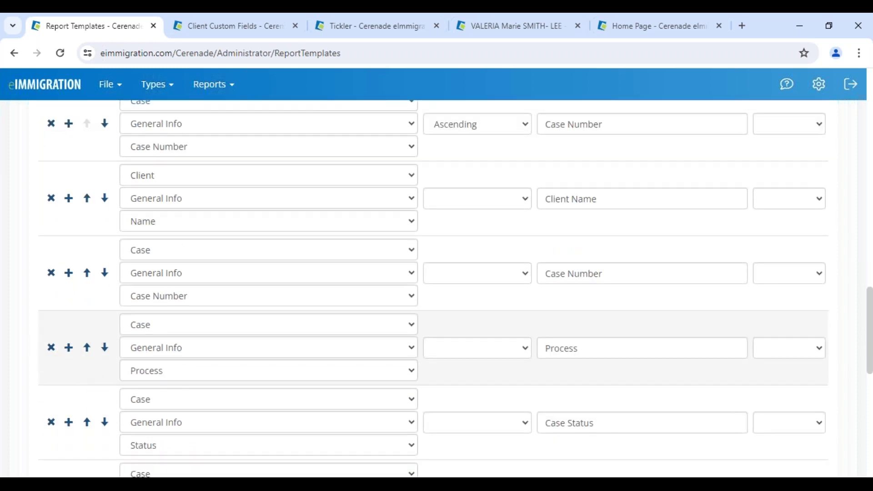
scroll(436, 289, down, 5)
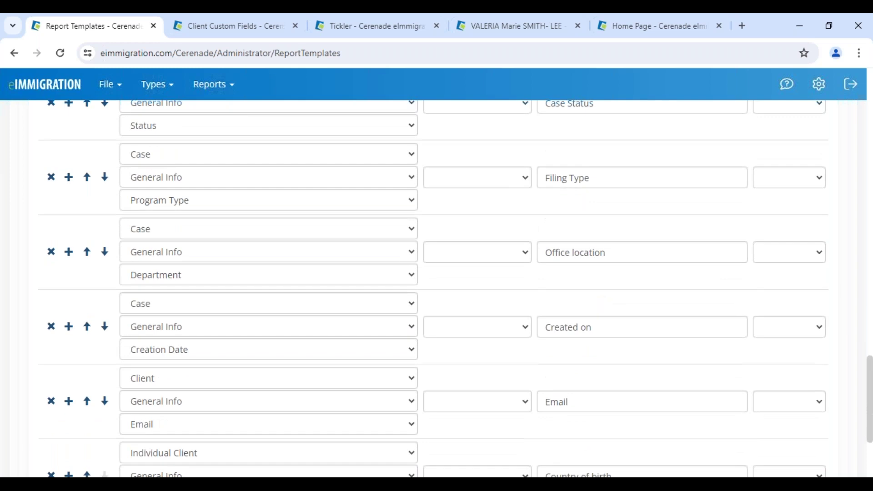
scroll(68, 335, down, 3)
click(52, 318)
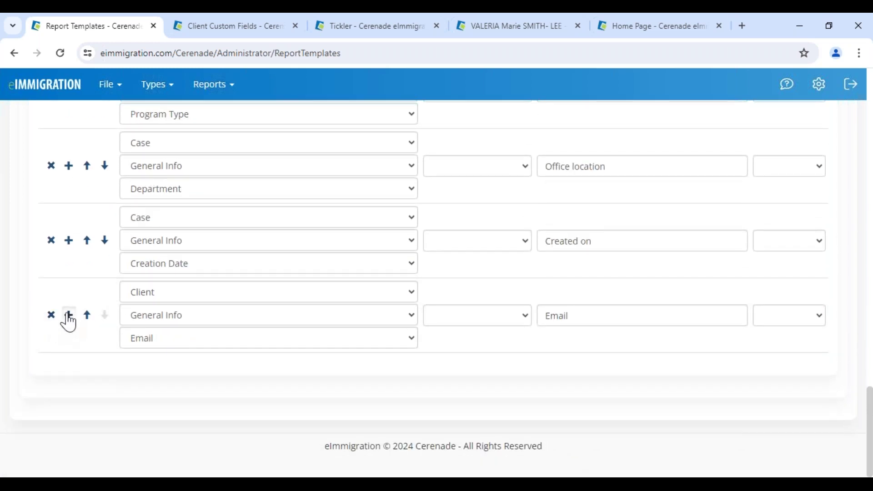
- Add a report column after Email with Client General Info as its entity
click(68, 315)
click(165, 299)
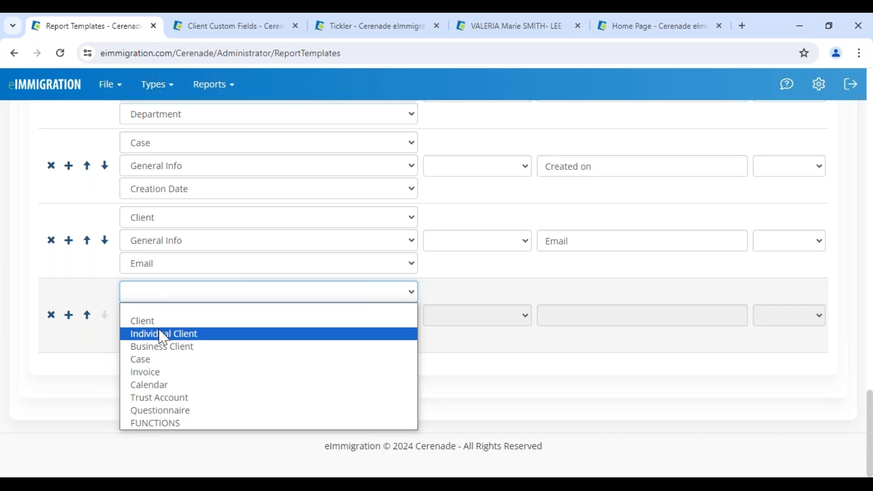
click(158, 321)
click(160, 320)
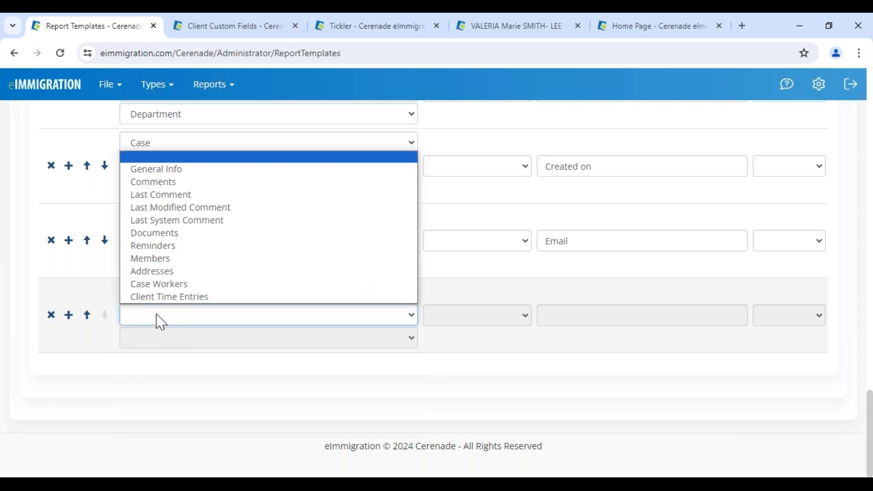
click(157, 168)
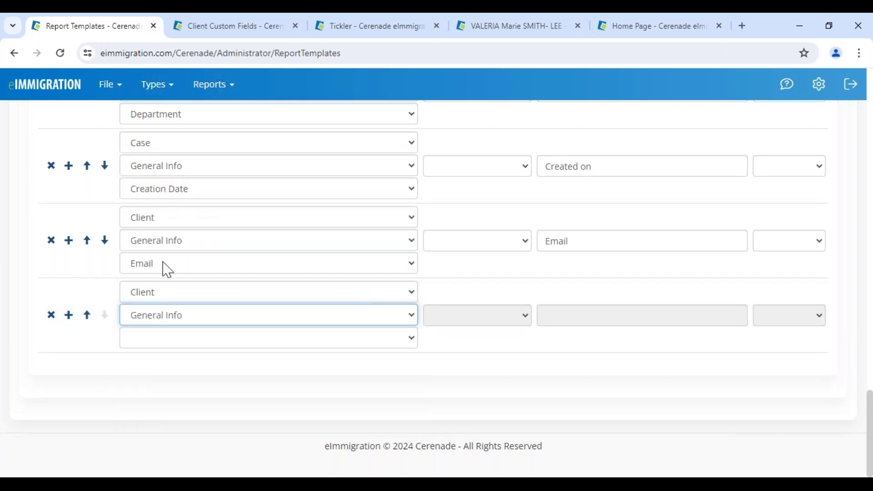
click(164, 338)
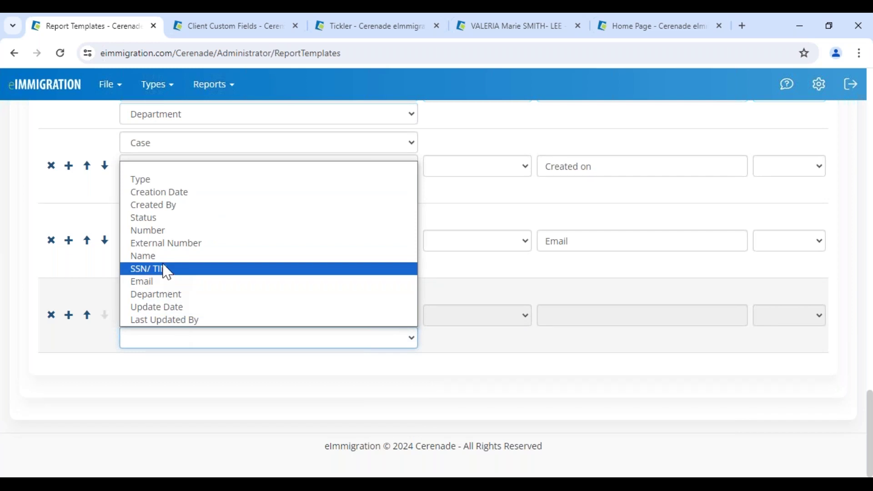
click(119, 357)
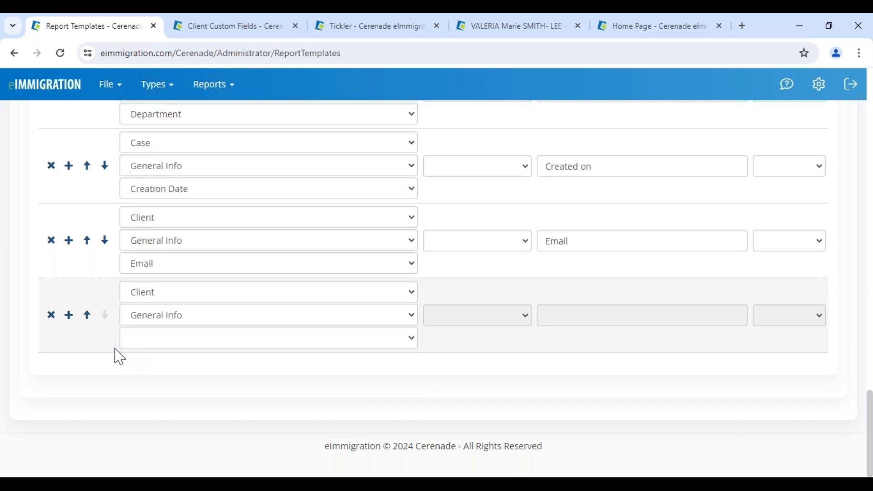
click(140, 315)
click(127, 328)
- Set the new last column to the Individual Client General Info field Cell Phone
click(138, 296)
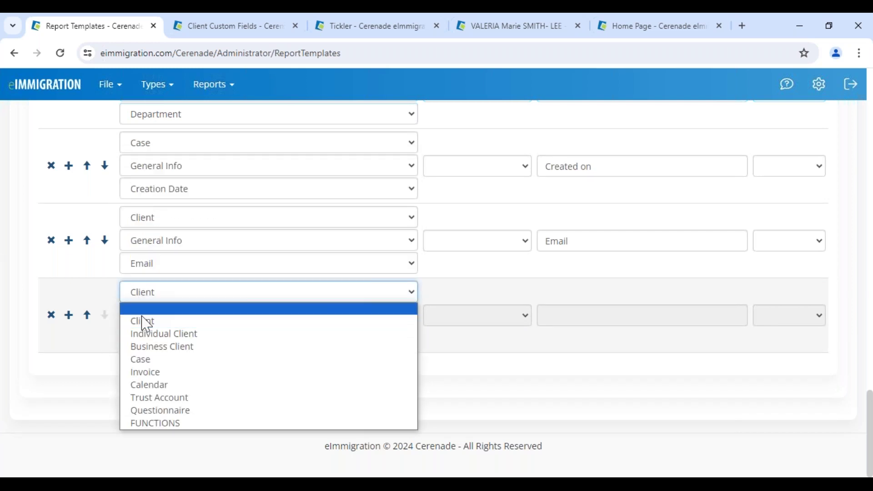
click(144, 333)
click(148, 320)
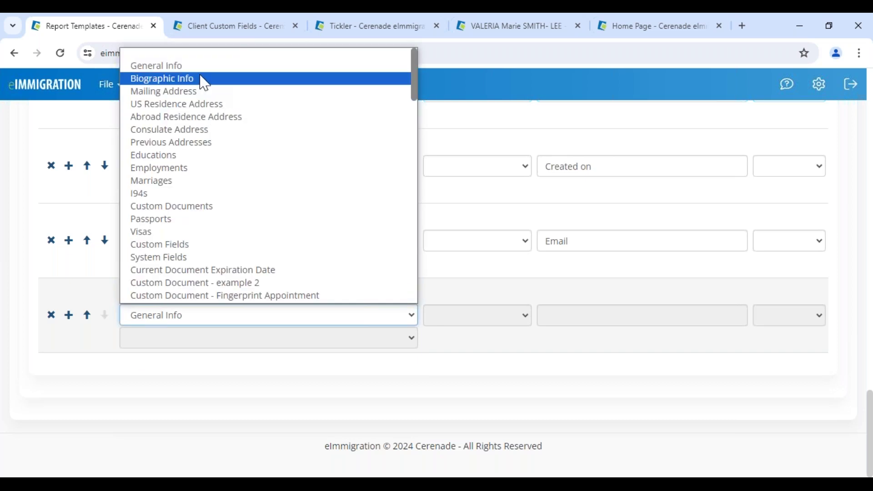
click(192, 68)
click(174, 321)
click(177, 304)
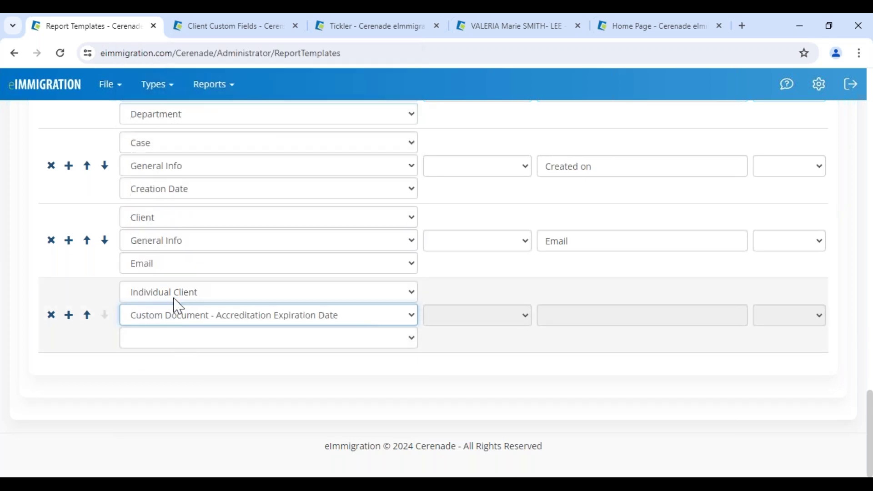
click(175, 321)
click(150, 55)
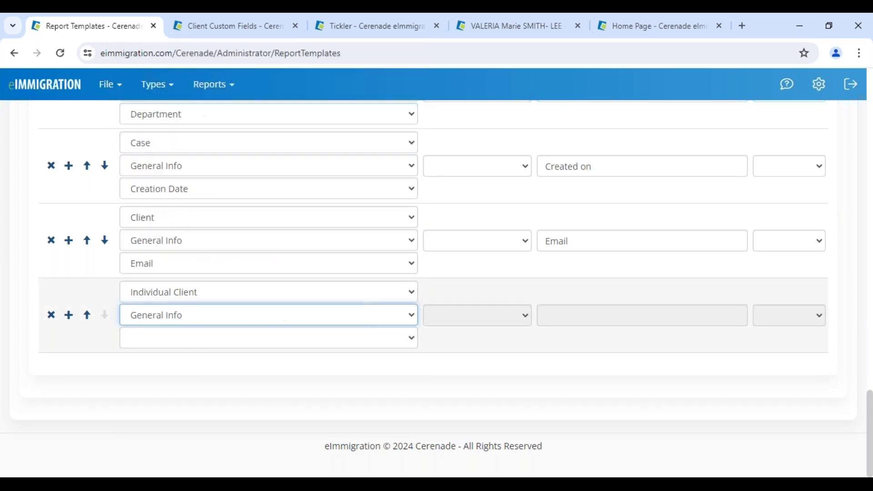
click(182, 340)
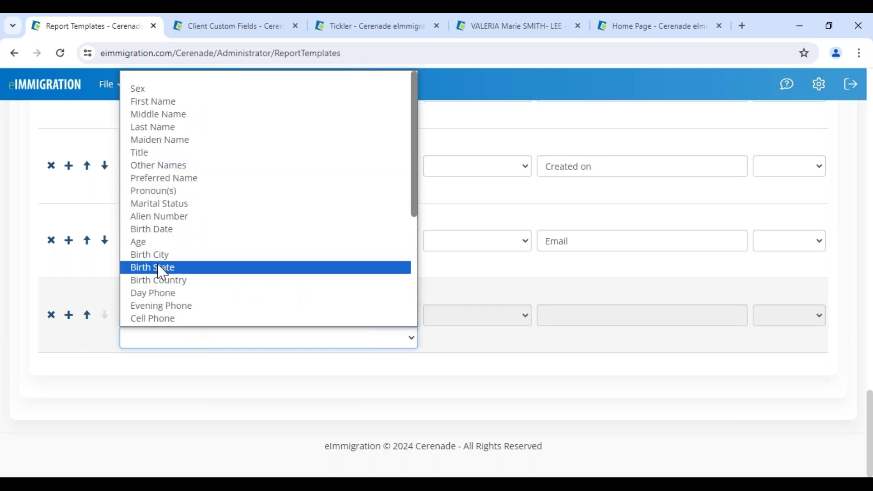
scroll(161, 255, down, 3)
click(158, 191)
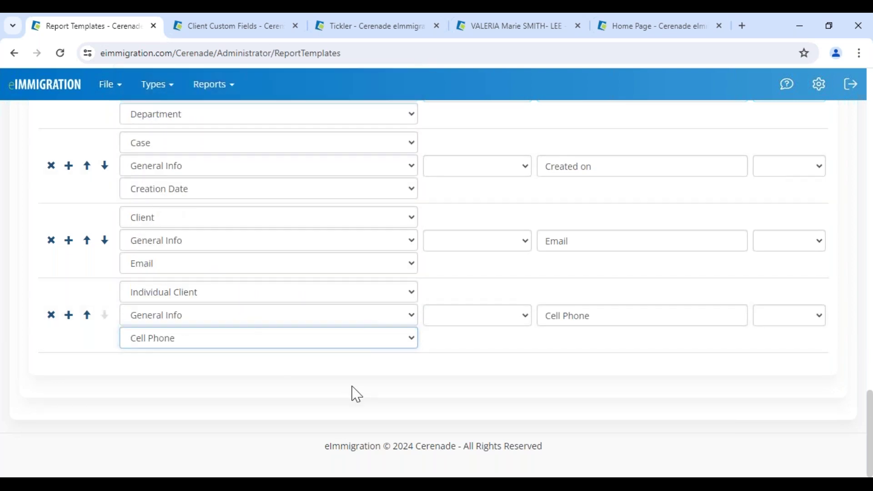
- Check the sorting option of the first Case Number column
scroll(353, 393, up, 5)
scroll(357, 394, down, 10)
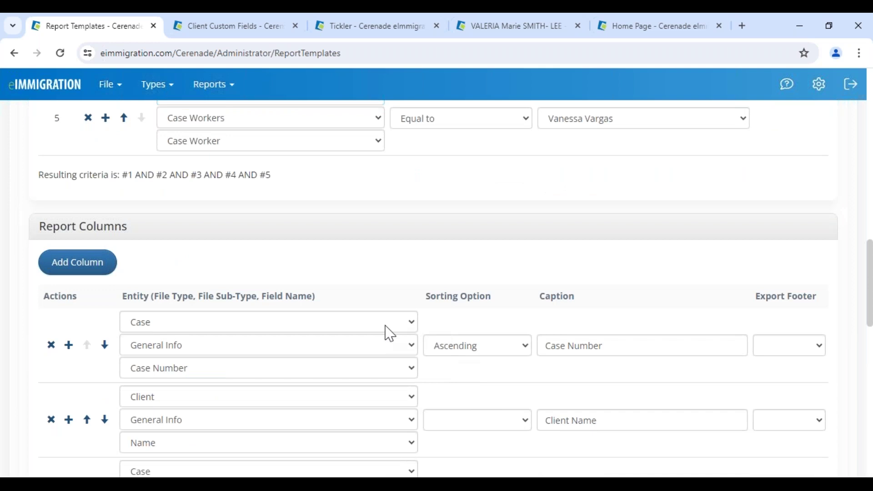
drag(440, 299, 497, 307)
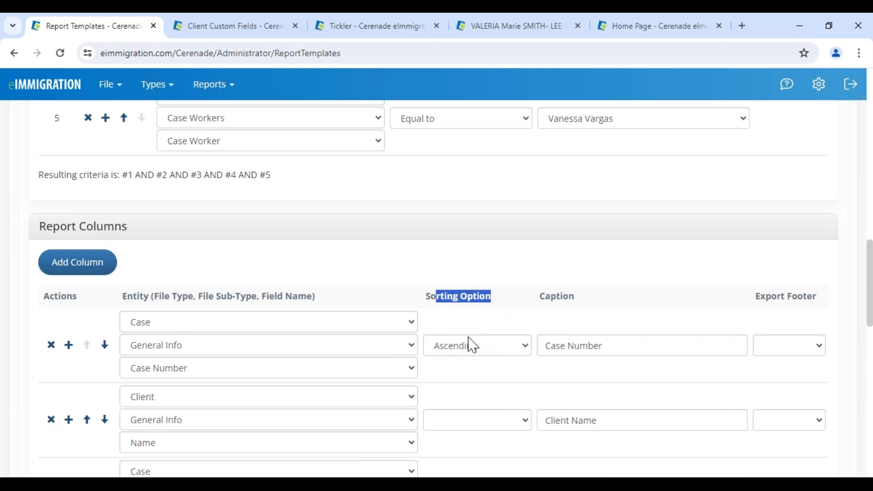
click(454, 354)
click(457, 351)
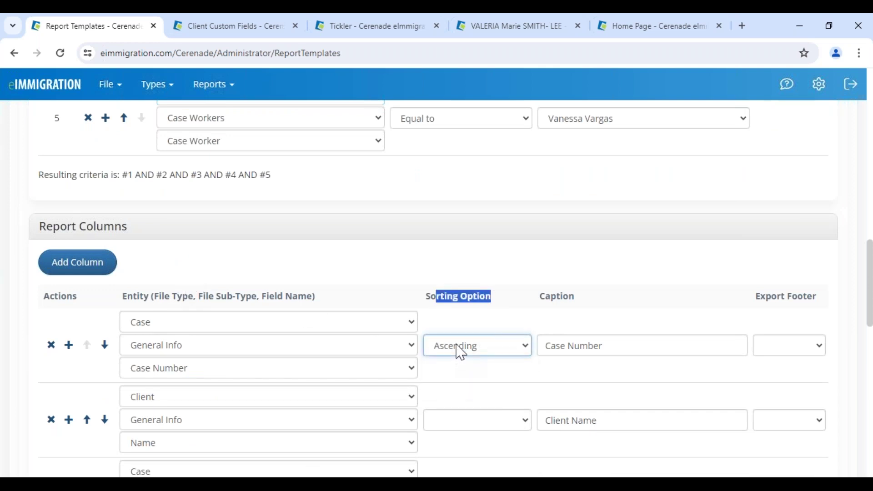
click(460, 328)
- Test the report and return to its template
scroll(461, 328, up, 20)
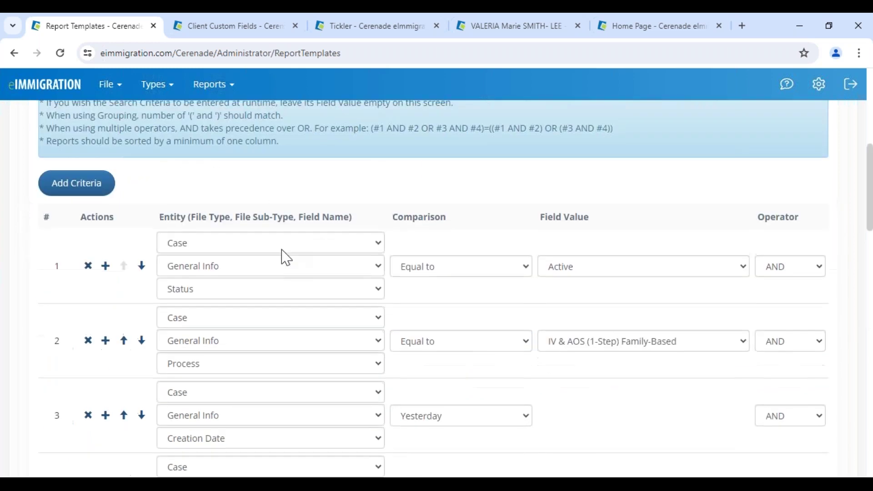
click(222, 229)
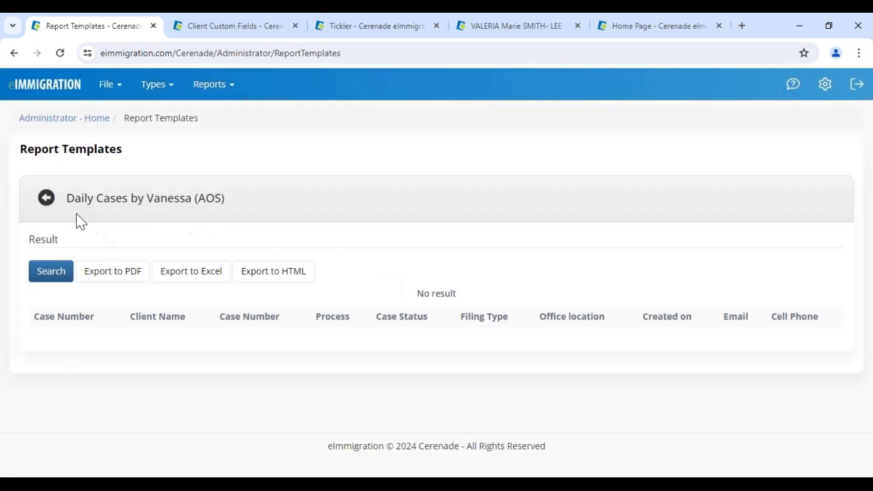
click(46, 200)
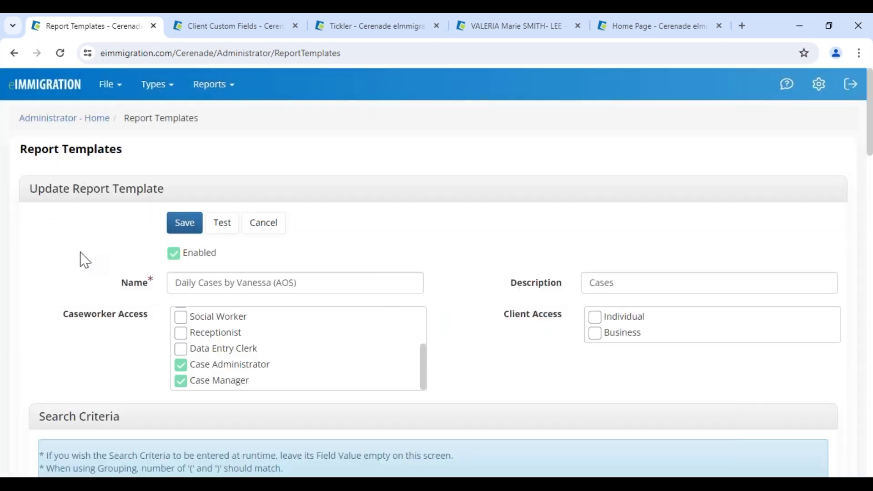
- Set the comparison of Creation Date criterion 3 to Last year and remove the Creation Date criterion set to Today
scroll(218, 353, down, 7)
click(467, 330)
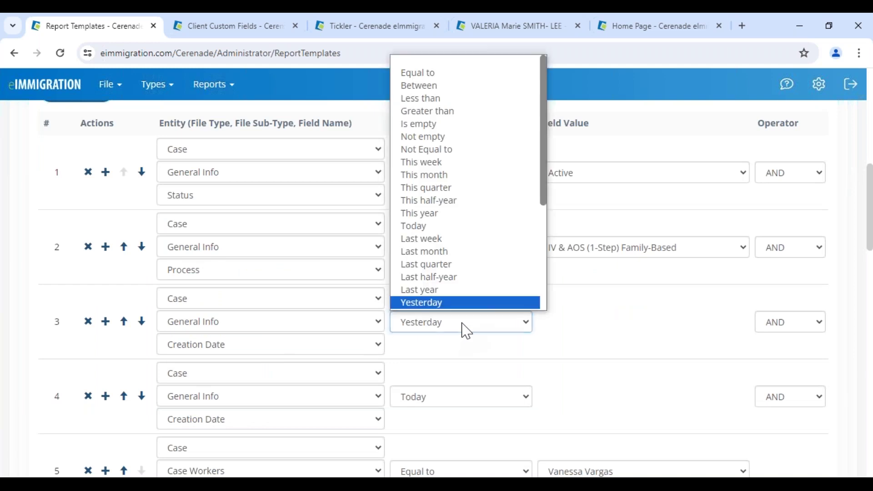
scroll(445, 301, down, 1)
click(438, 279)
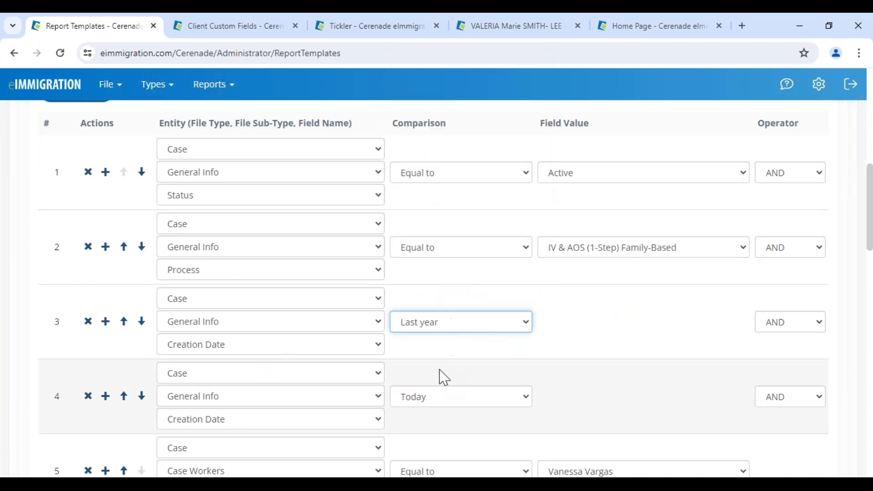
click(87, 396)
- Test the report with the revised criteria and check how many records it finds
scroll(220, 201, up, 10)
click(221, 220)
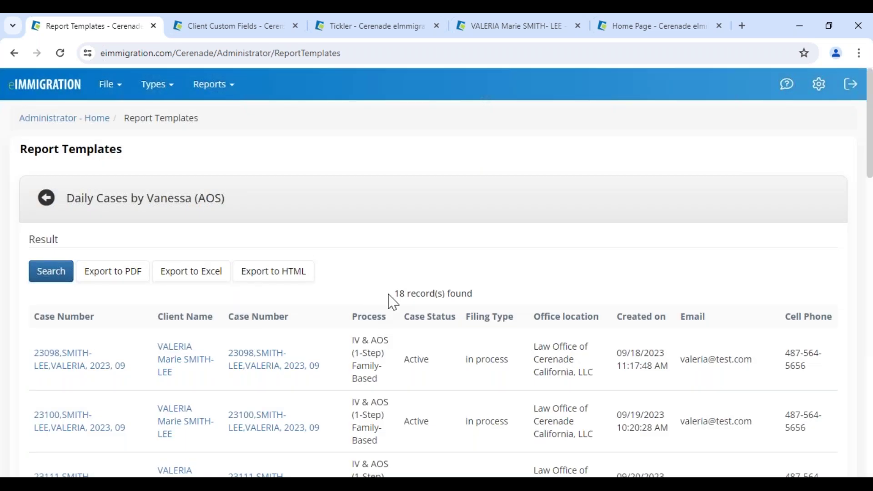
drag(388, 294, 495, 289)
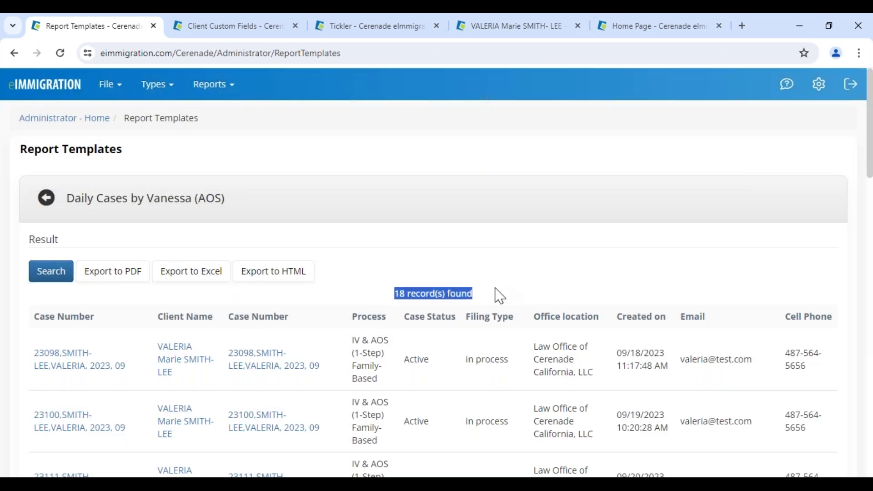
click(500, 296)
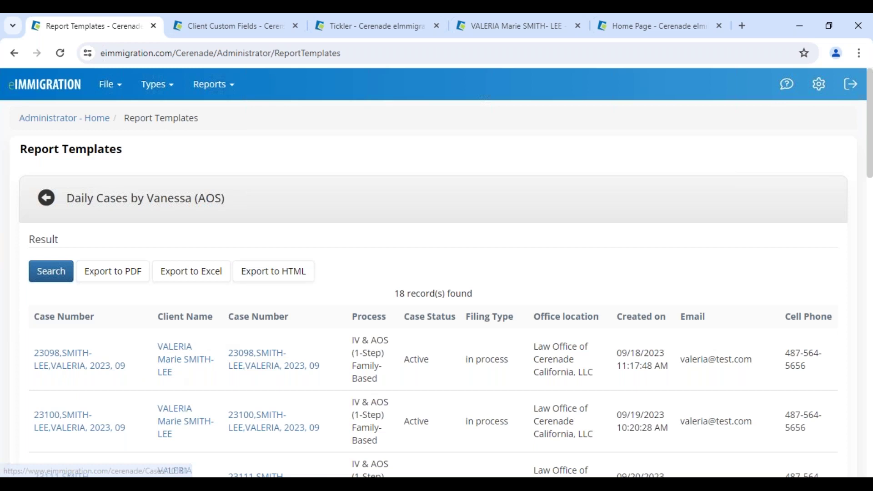
- Return to the template, remove the first Case Number column from the report, and test it
click(45, 198)
scroll(109, 409, down, 14)
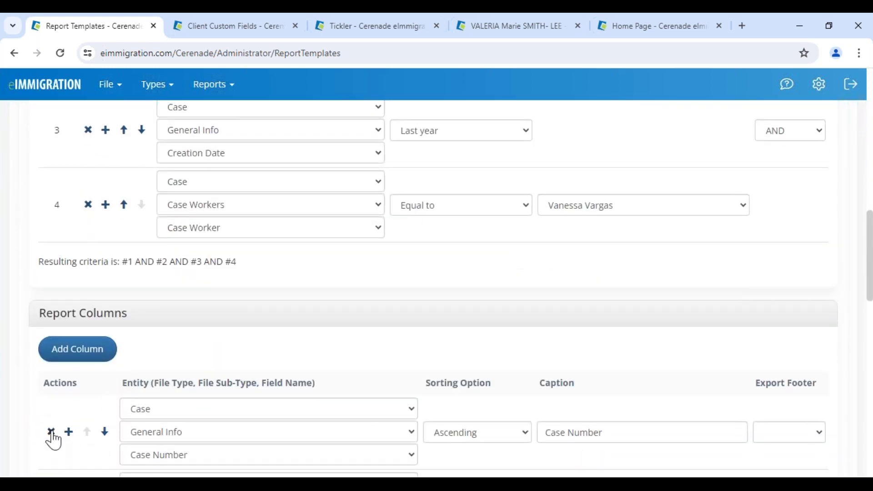
scroll(54, 440, down, 2)
scroll(266, 299, up, 6)
scroll(247, 209, up, 10)
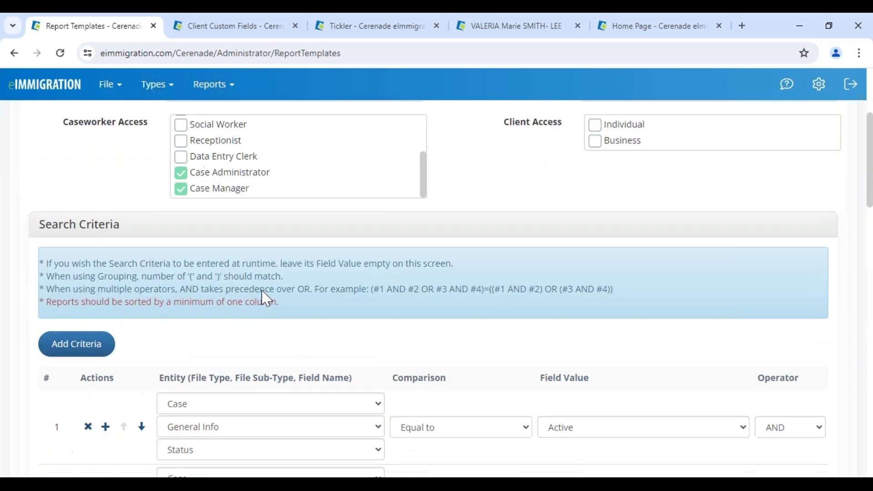
click(222, 223)
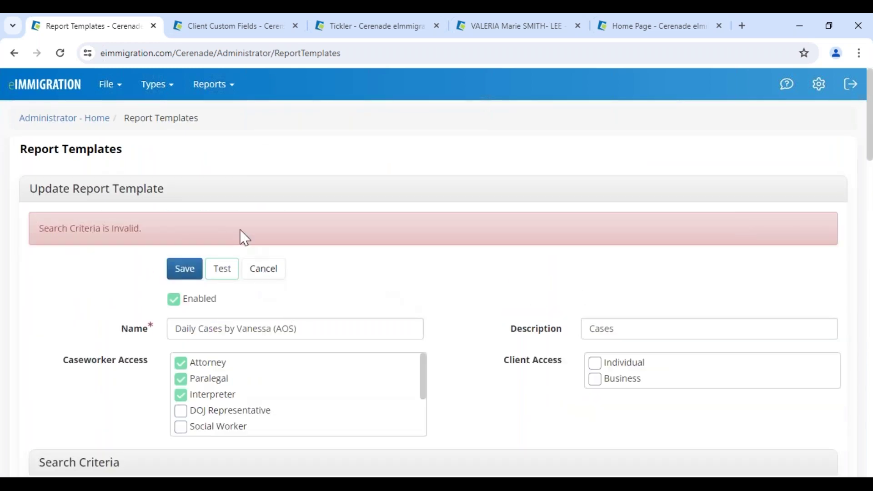
- Set the sorting option of the Client Name column to Ascending
scroll(468, 337, down, 18)
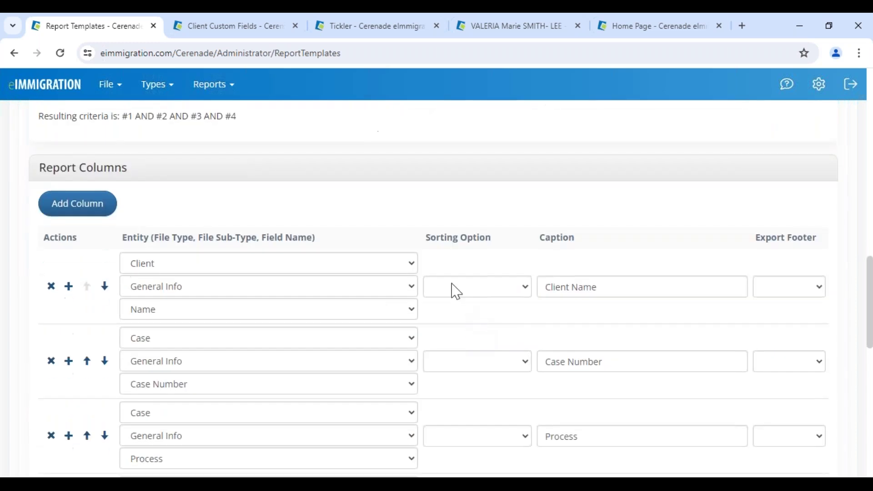
drag(432, 241, 508, 245)
click(468, 290)
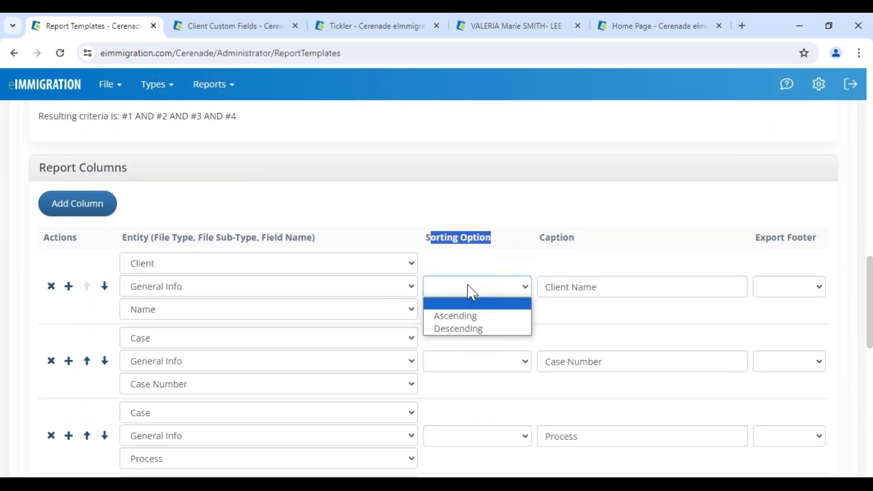
click(466, 317)
click(411, 227)
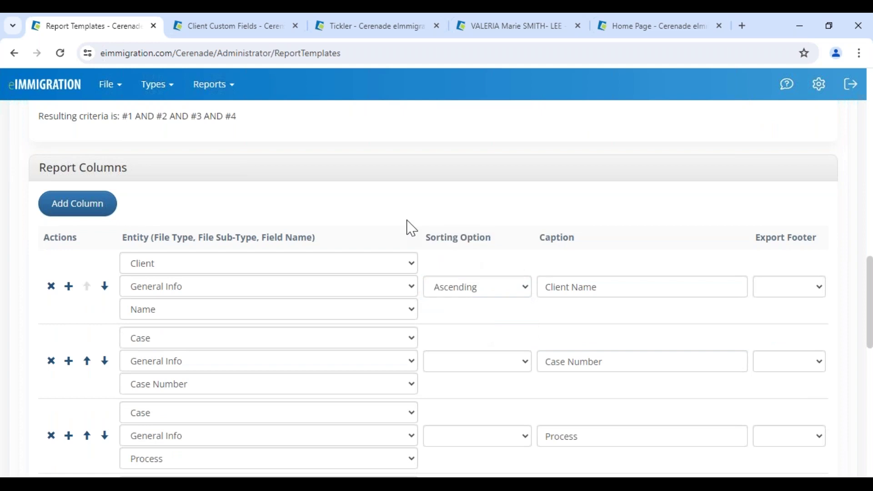
- Test the report sorted by client name and save the report template
scroll(216, 280, up, 15)
click(217, 268)
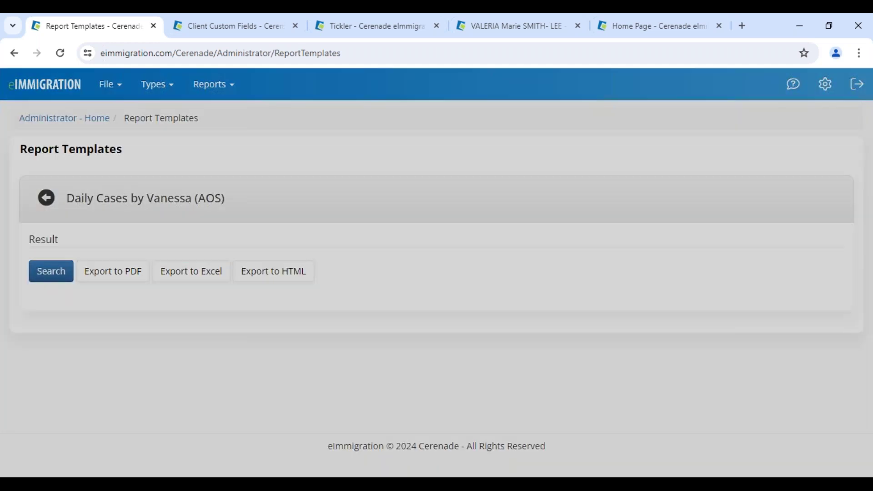
drag(395, 294, 491, 302)
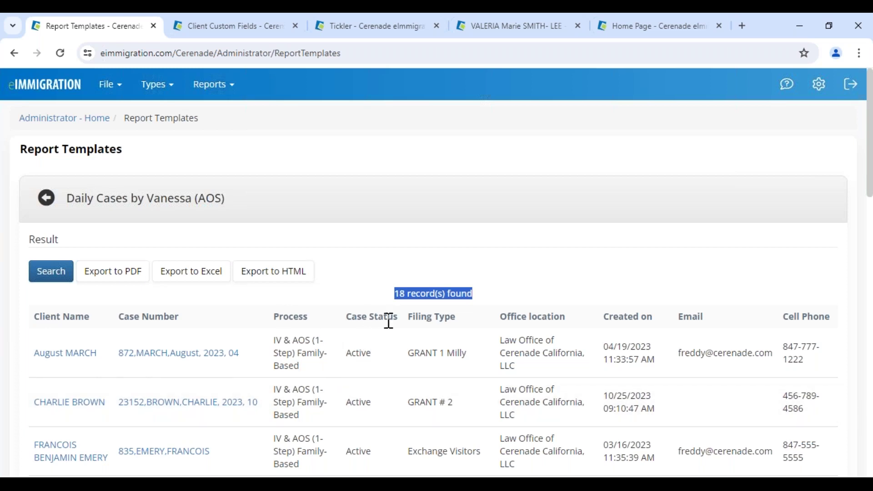
click(47, 198)
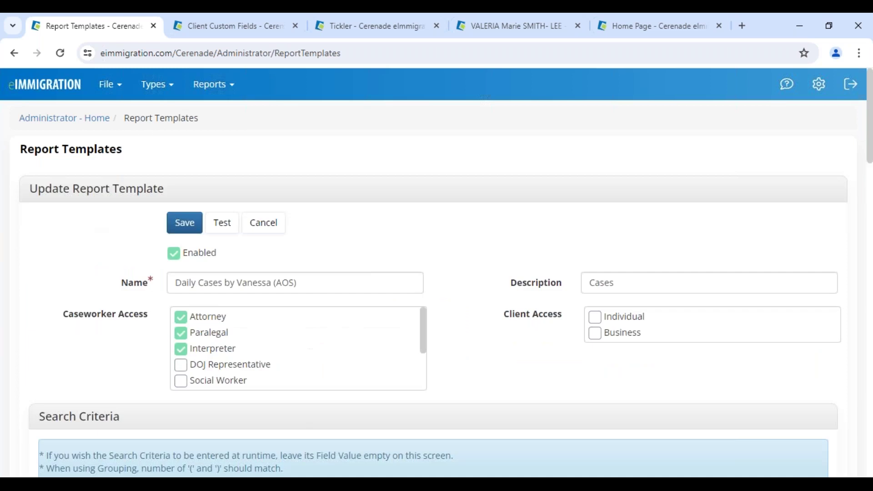
click(185, 224)
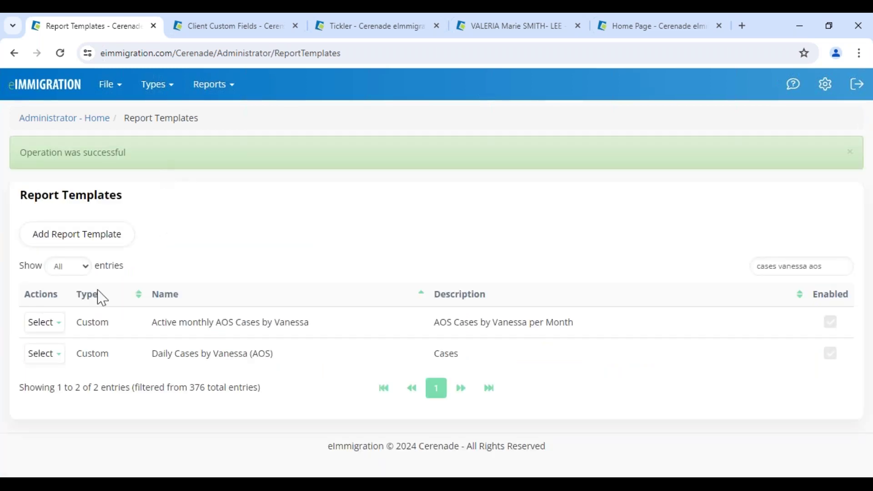
- Open the saved daily AOS cases template for editing and replace "Daily" in its name with "Last Year's"
click(44, 353)
click(51, 375)
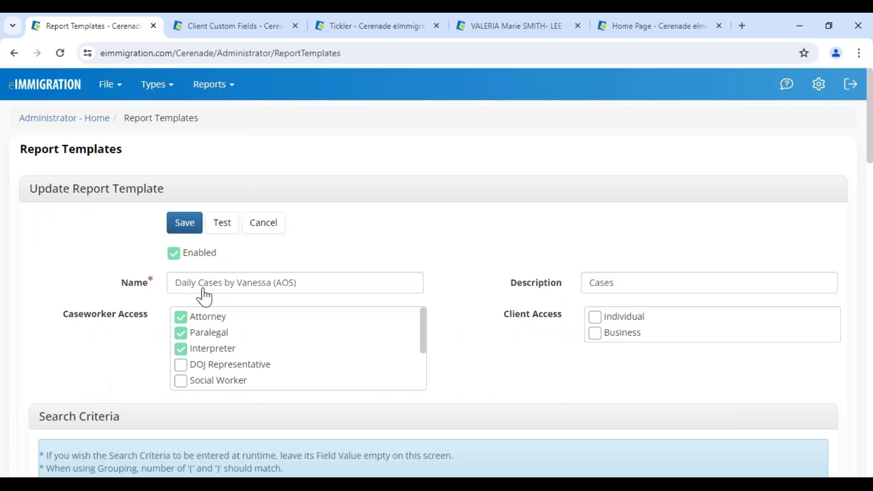
double_click(195, 283)
text(Last Year)
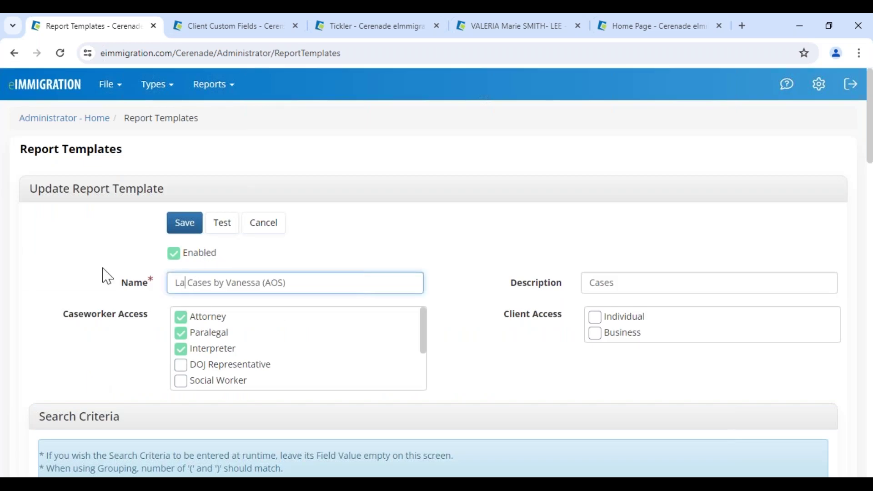
text('s)
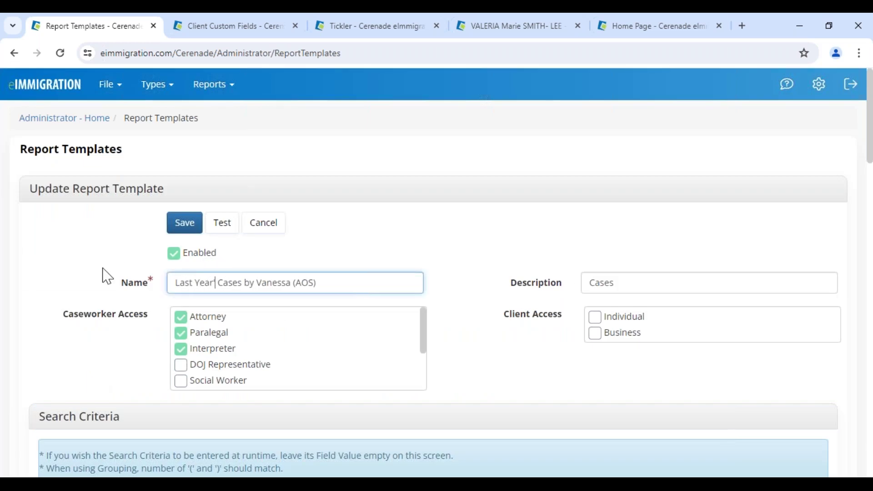
- Save the renamed report template and open the list of scheduled reports
click(181, 223)
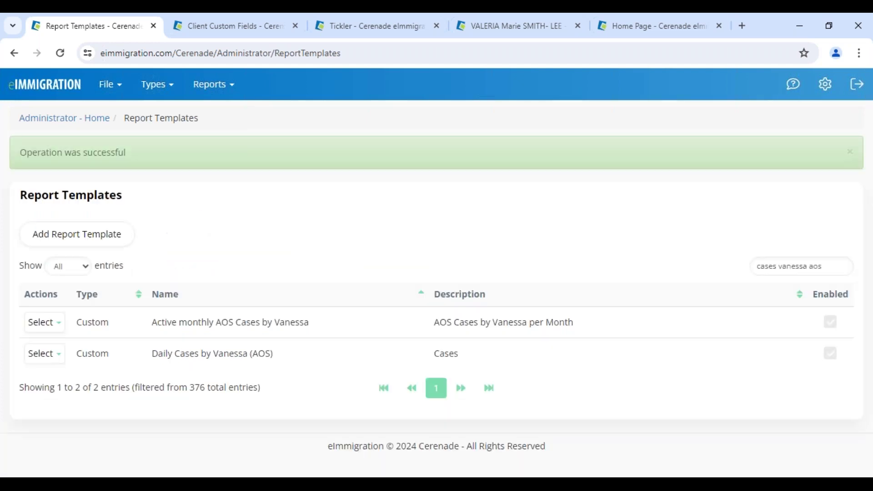
click(78, 119)
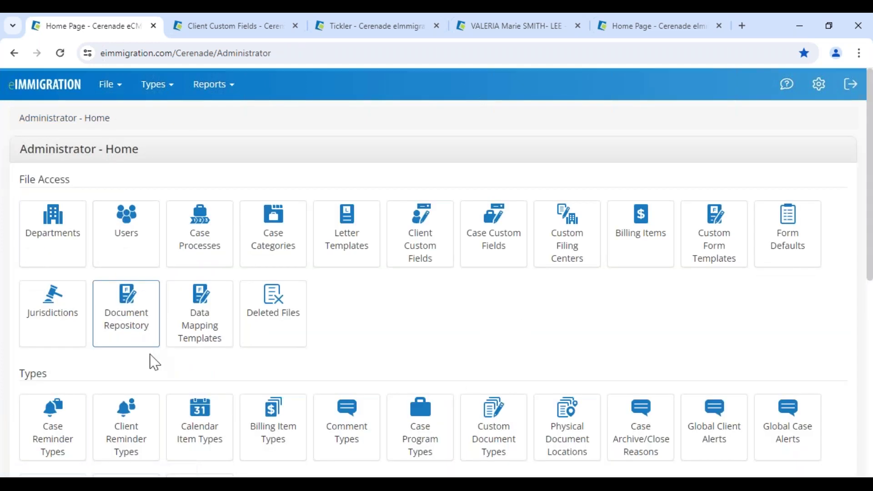
scroll(150, 361, down, 2)
scroll(150, 399, down, 4)
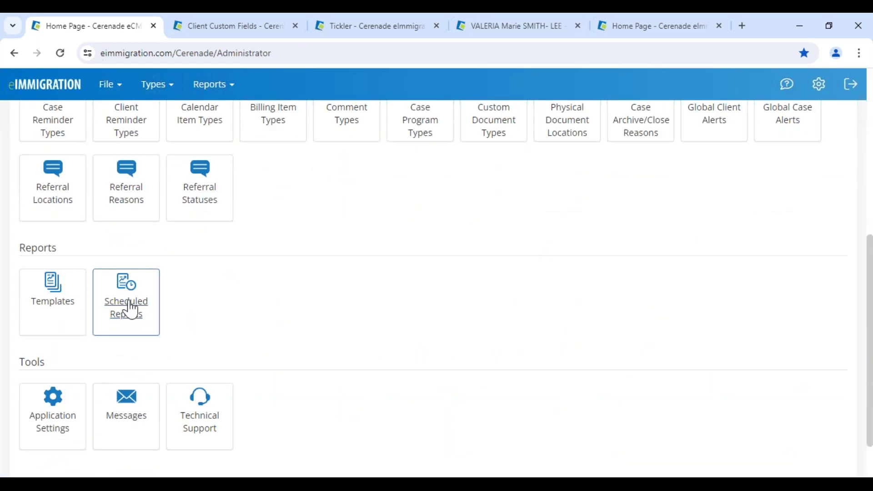
click(130, 307)
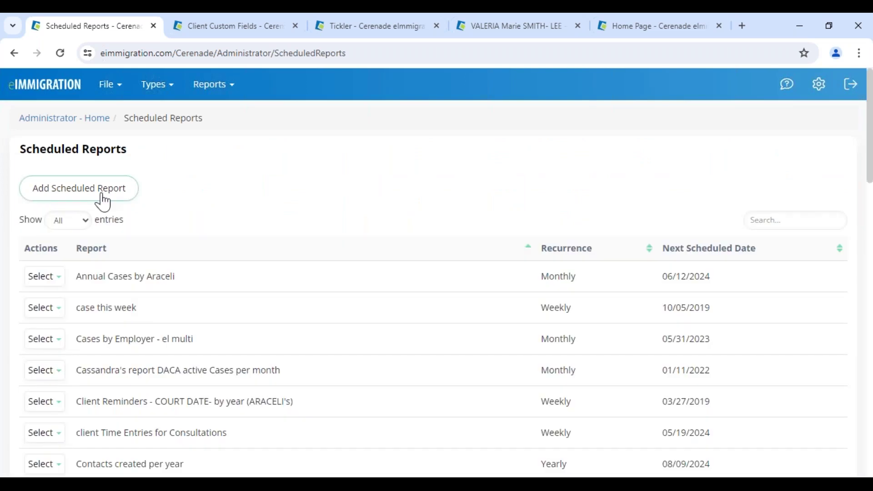
- Start a new scheduled report with the custom annual cases template and set its format to PDF
click(98, 190)
click(391, 208)
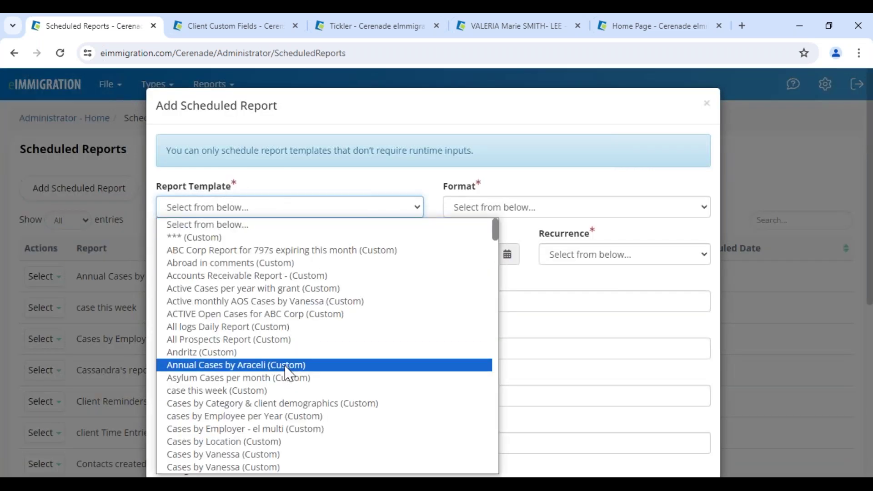
click(263, 371)
click(524, 210)
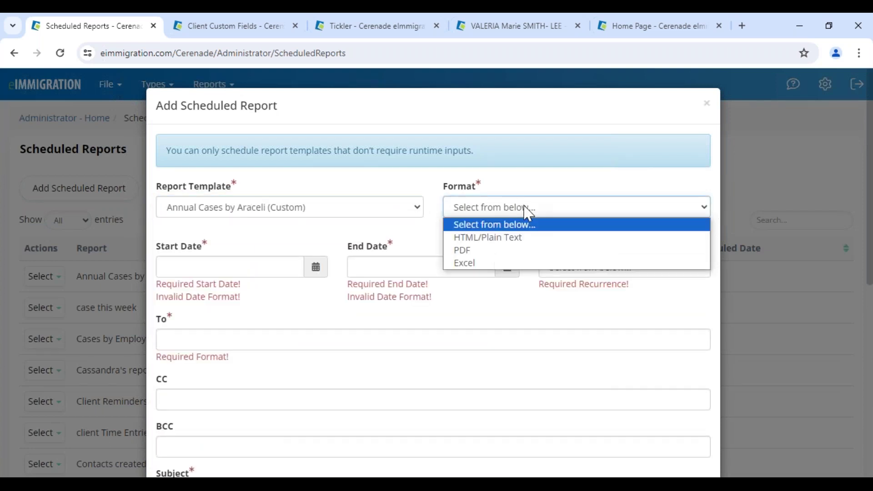
click(500, 251)
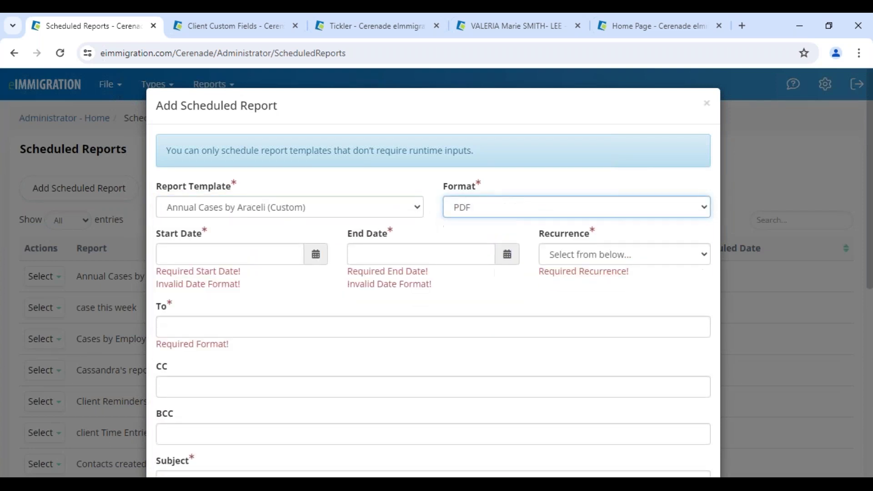
- Set the scheduled report's start date to 12/02/2024
click(278, 254)
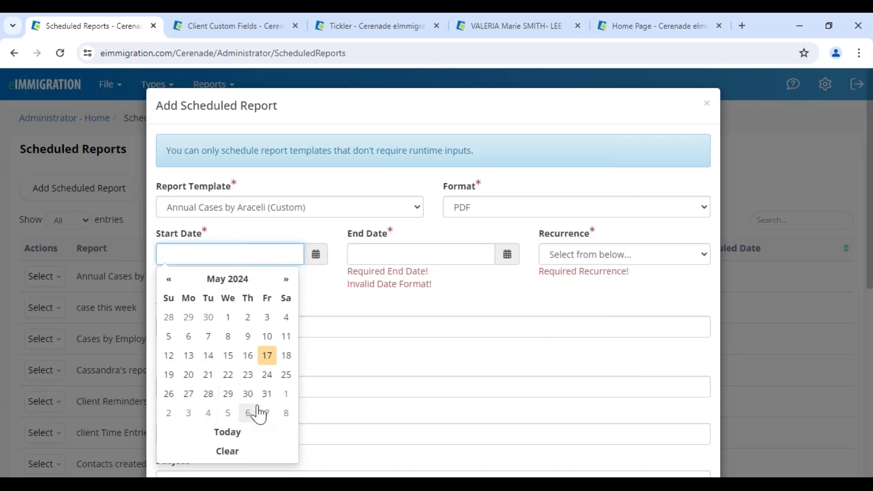
click(265, 281)
click(271, 384)
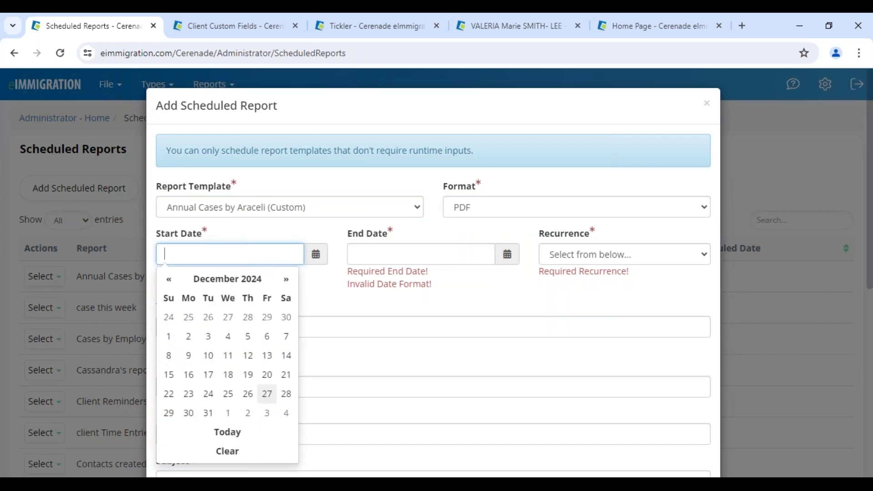
click(189, 337)
- Set the scheduled report's end date to 12/02/2026
click(373, 260)
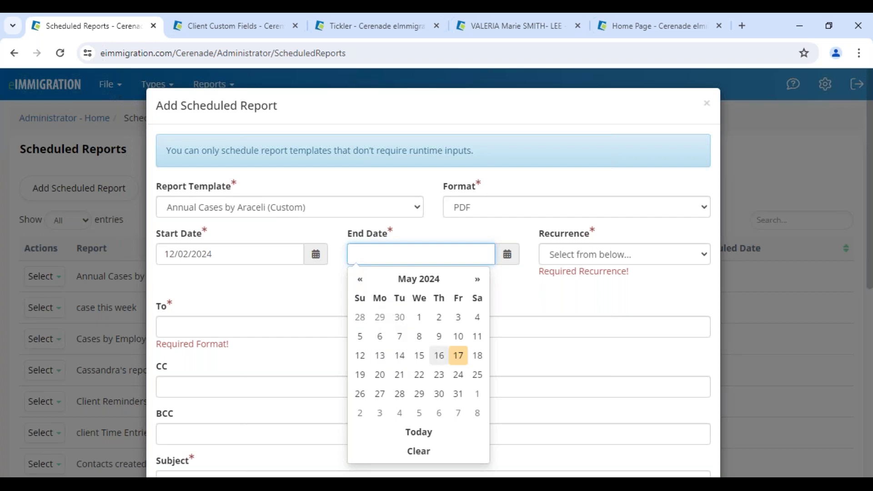
click(444, 280)
click(461, 382)
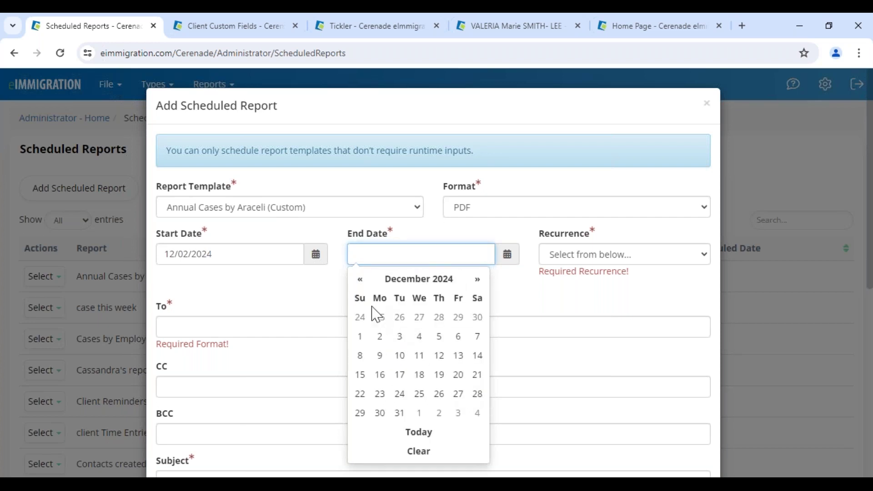
click(381, 337)
click(407, 259)
key(BackSpace)
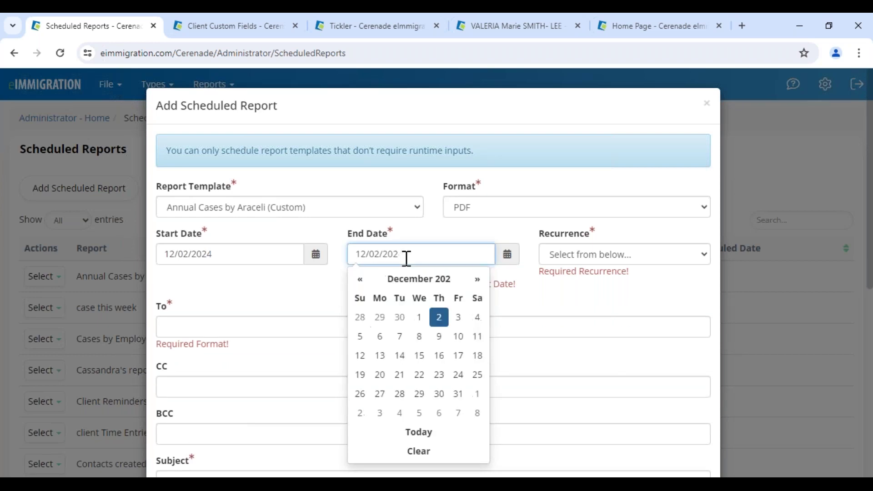
text(6)
click(332, 292)
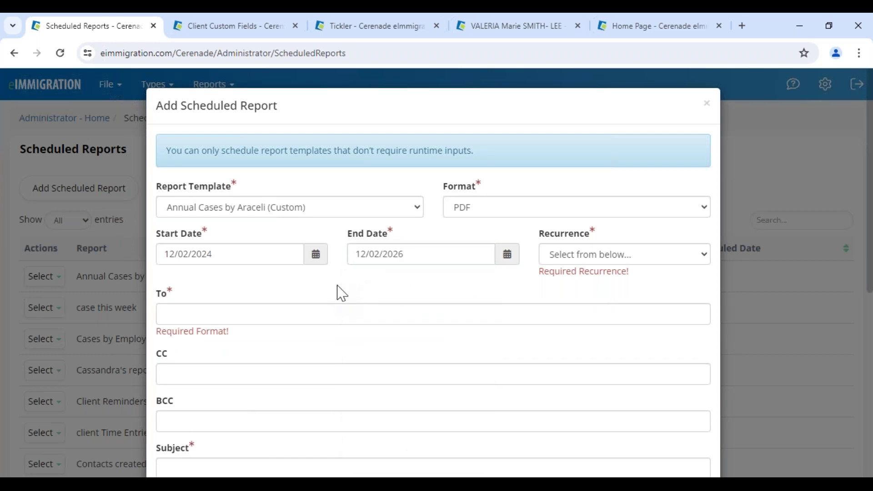
- Set the scheduled report's recurrence to Yearly and change its format to Excel
click(574, 261)
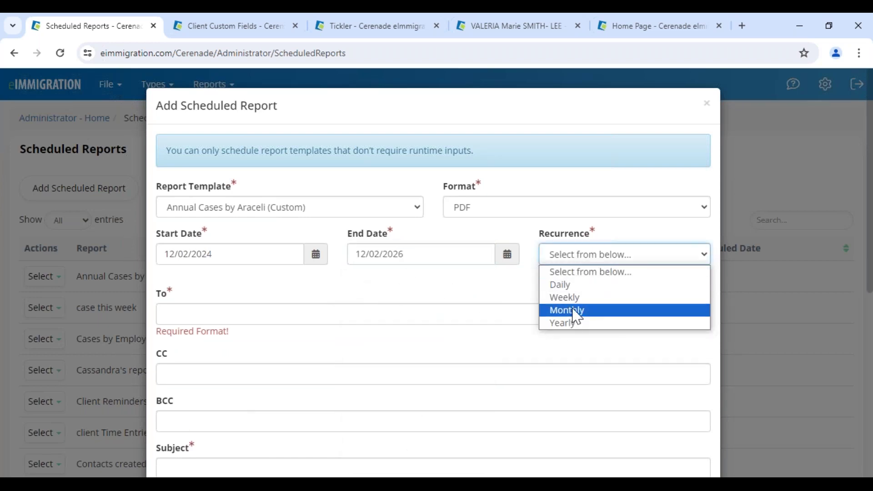
click(570, 325)
click(234, 285)
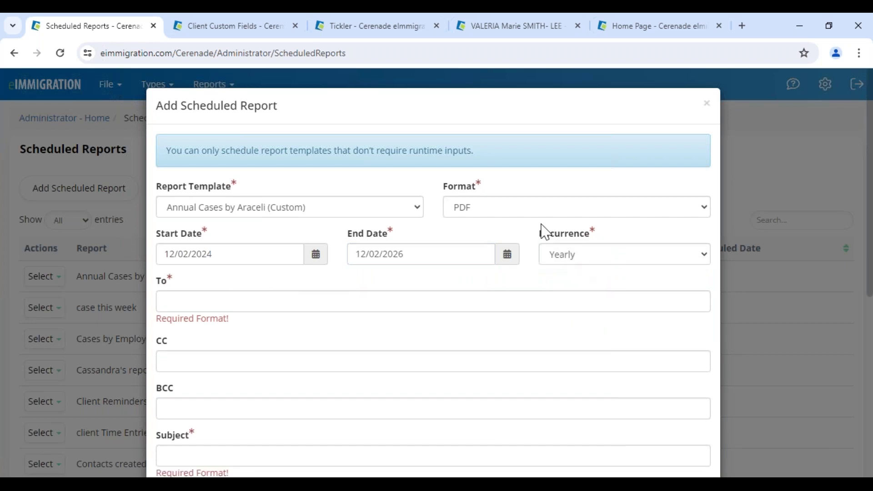
click(506, 210)
click(493, 265)
- Change the scheduled report's template to Invoices with a balance (Standard Billing)
click(299, 215)
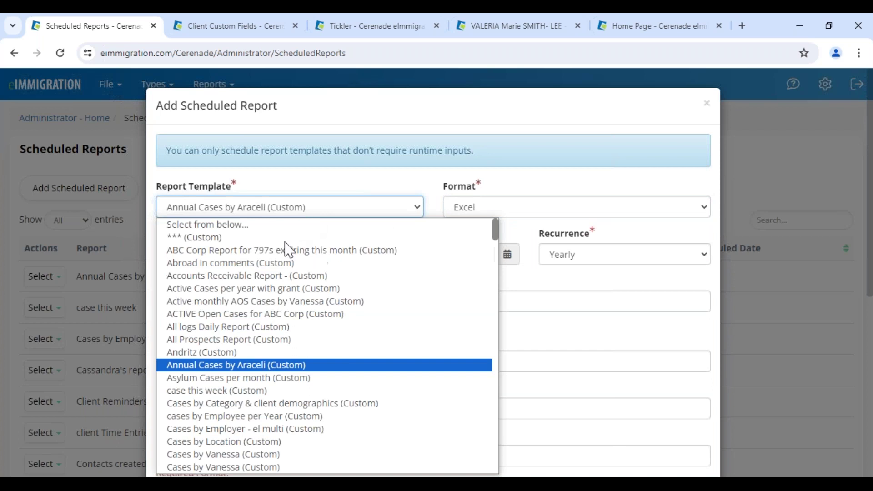
scroll(251, 347, down, 20)
scroll(250, 347, down, 10)
scroll(252, 341, up, 4)
scroll(236, 305, up, 4)
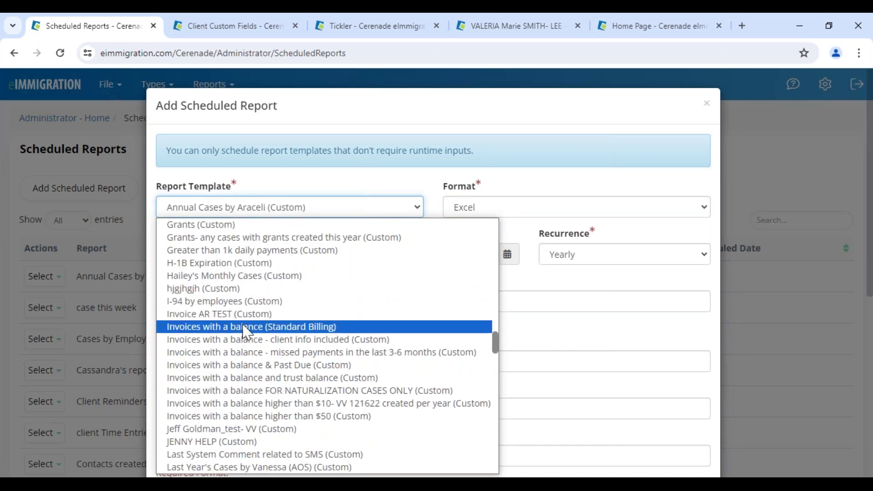
click(243, 324)
- Set the scheduled report's recurrence to Daily and fill in the accounting department's e-mail as the recipient
click(587, 254)
click(581, 284)
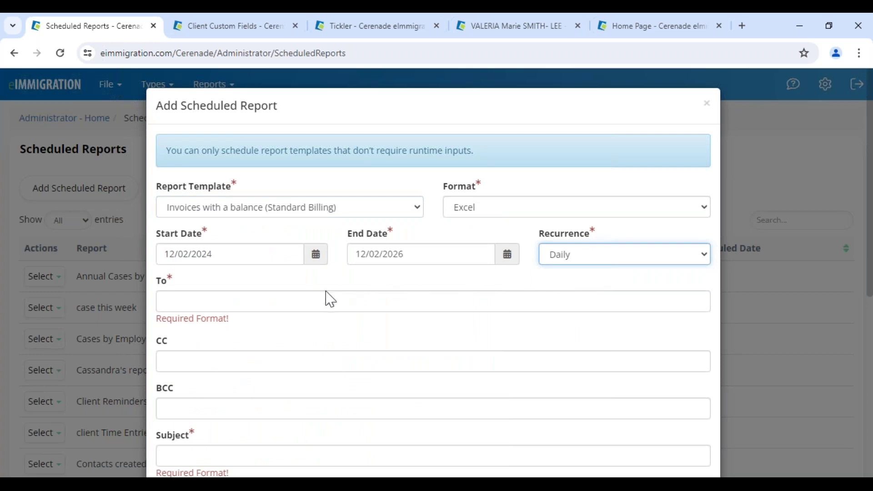
click(310, 301)
click(291, 334)
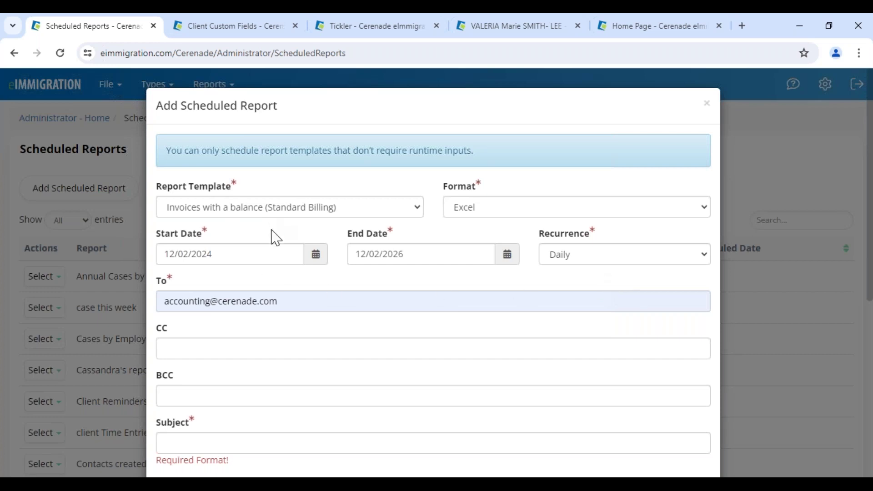
- Review the report templates and formats available for scheduling, and discard the new scheduled report
click(262, 214)
scroll(248, 288, down, 15)
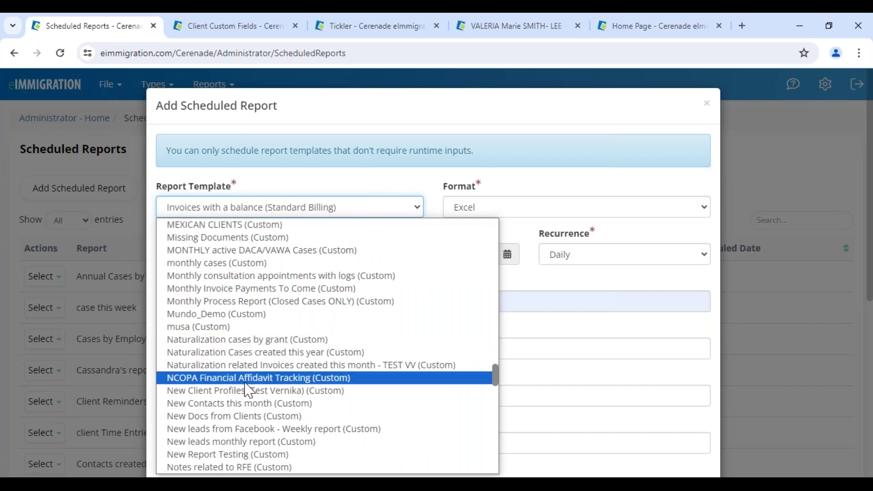
scroll(247, 390, down, 11)
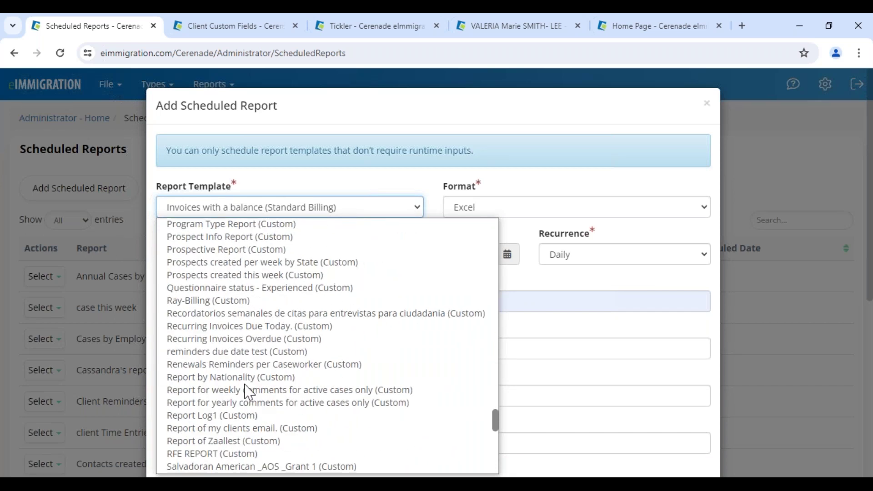
scroll(247, 391, down, 15)
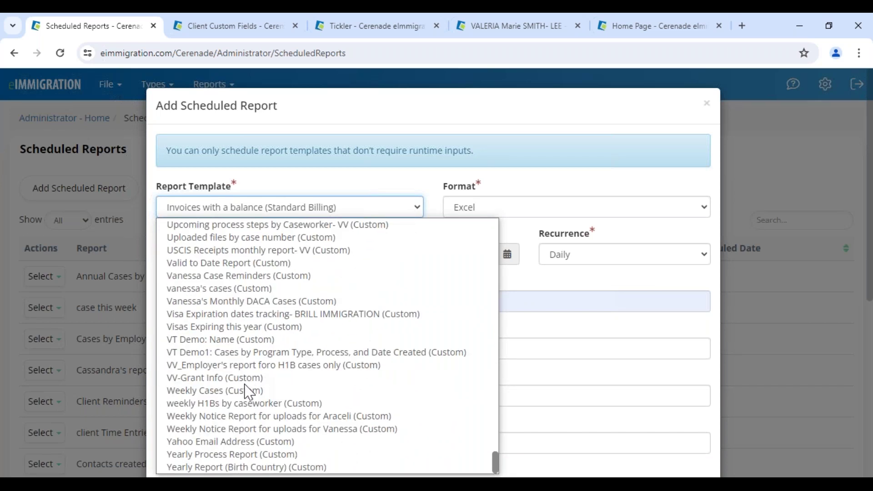
click(641, 178)
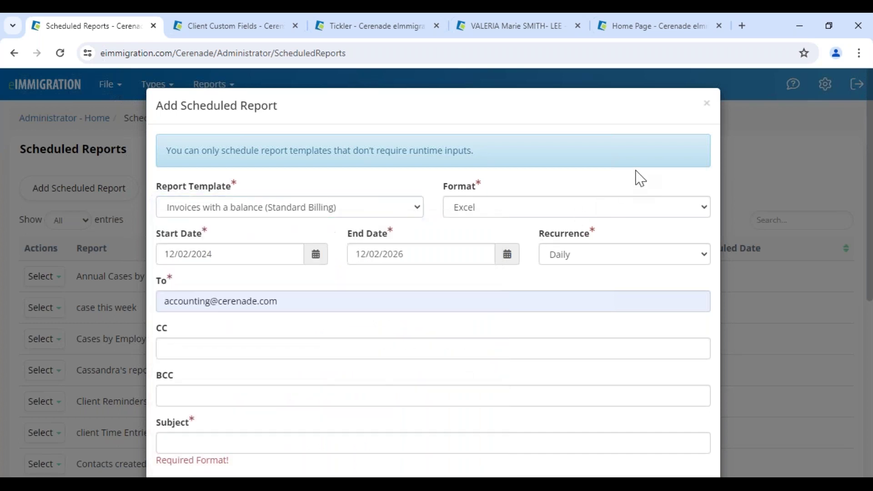
click(524, 217)
click(547, 180)
click(706, 108)
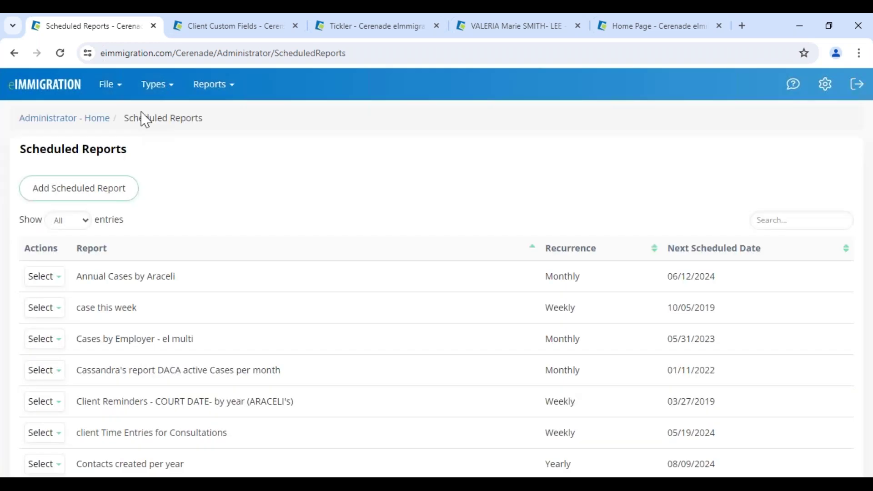
- Return to the administrator home page and open the Application Settings
click(90, 120)
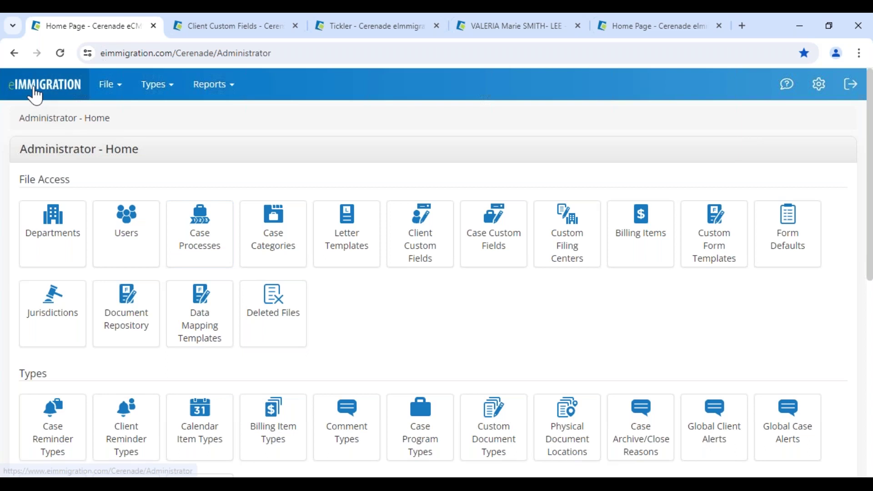
scroll(106, 388, down, 10)
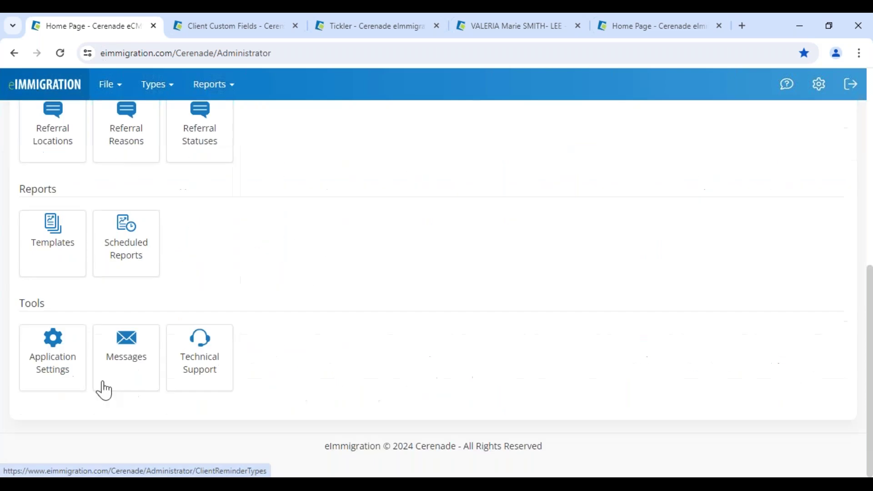
click(56, 371)
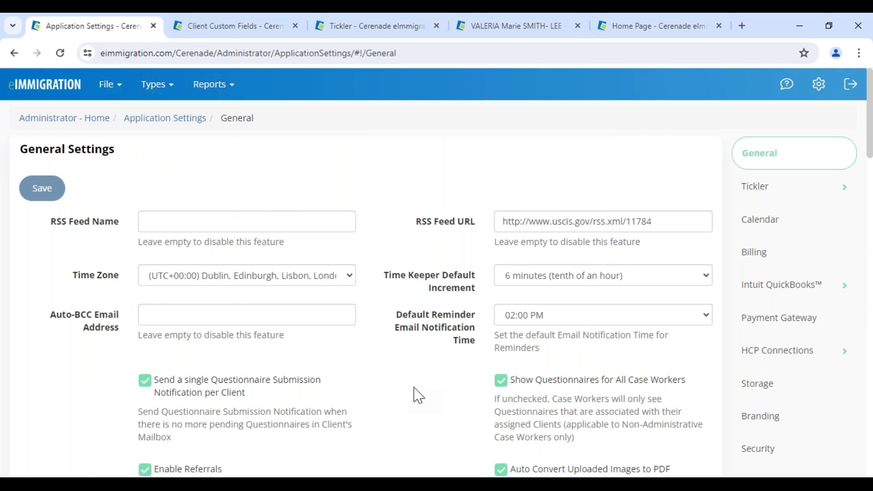
- Review the General, Form and Security Settings, including the Auto Convert Uploaded Images to PDF option
scroll(418, 396, down, 1)
scroll(418, 396, down, 8)
scroll(612, 283, up, 3)
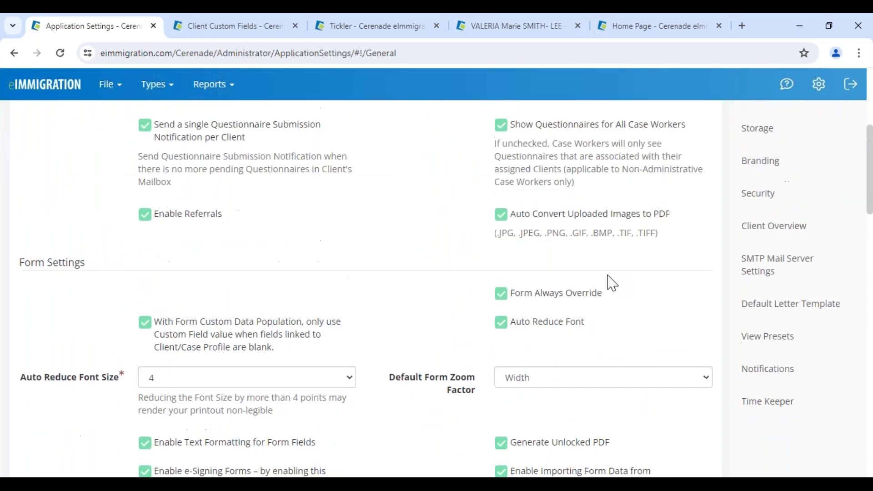
drag(685, 227, 512, 216)
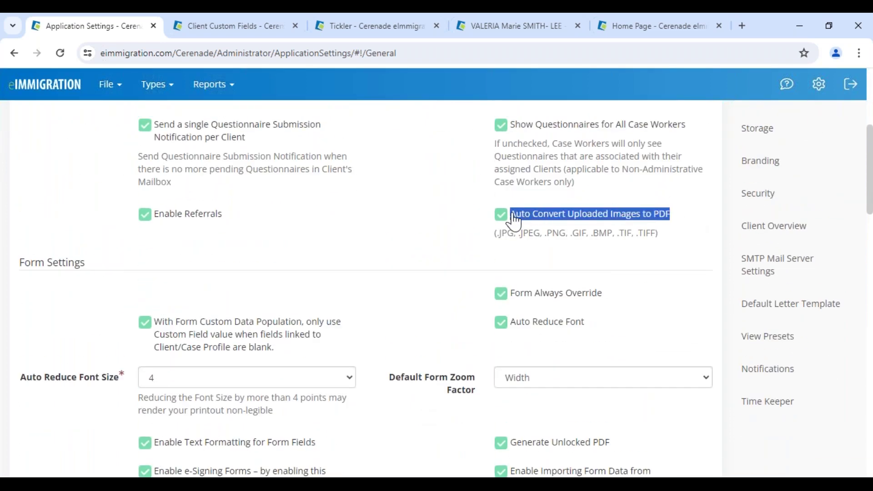
click(502, 216)
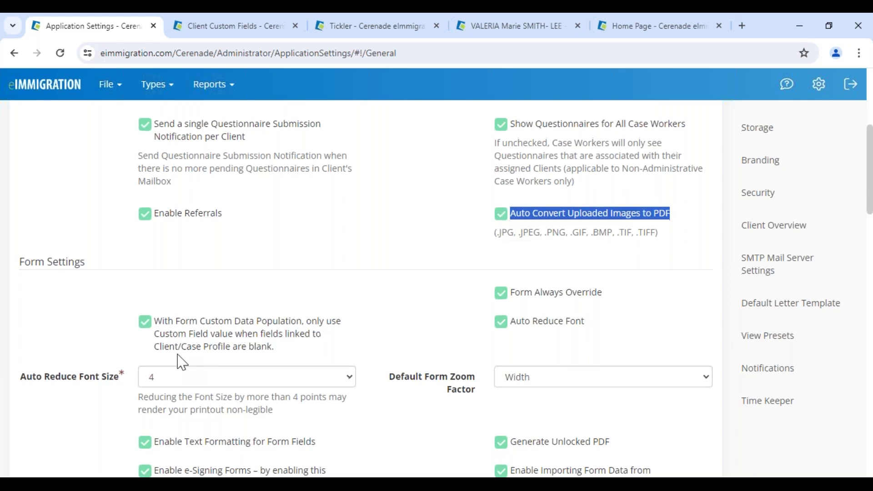
scroll(179, 361, down, 4)
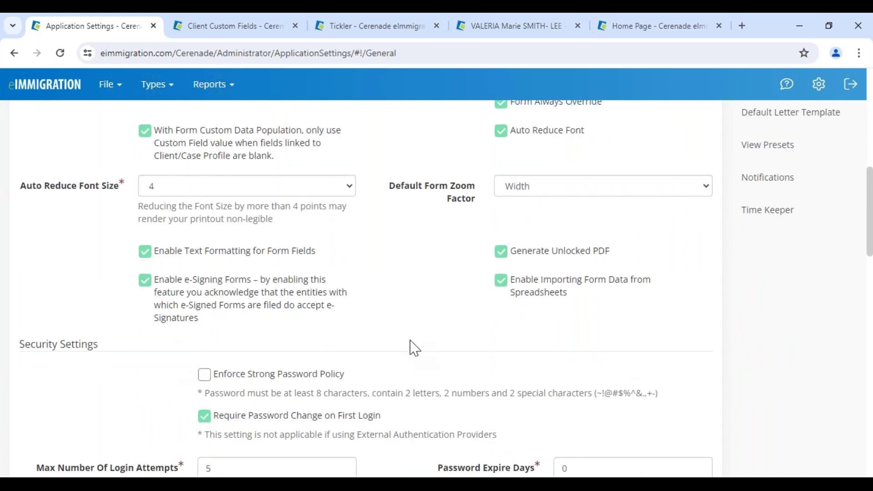
scroll(414, 348, up, 10)
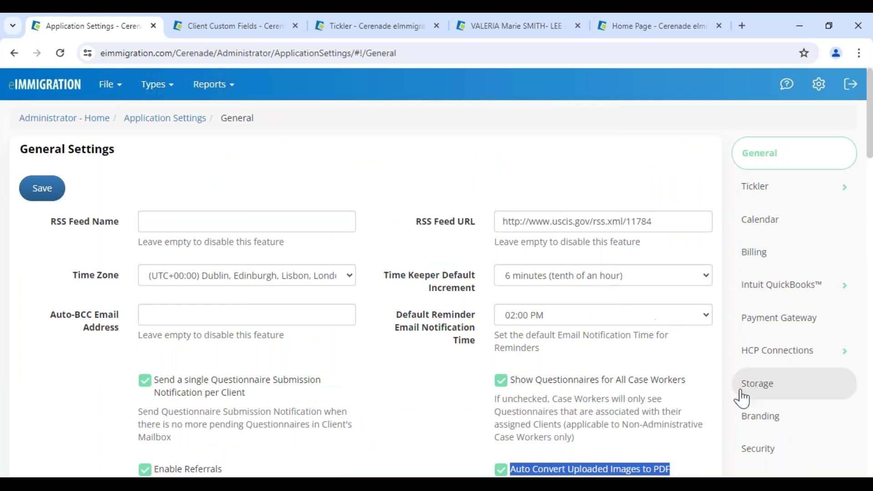
- Check the custom logo's size and format requirements in the Branding settings, and return to the administrator home page
click(770, 417)
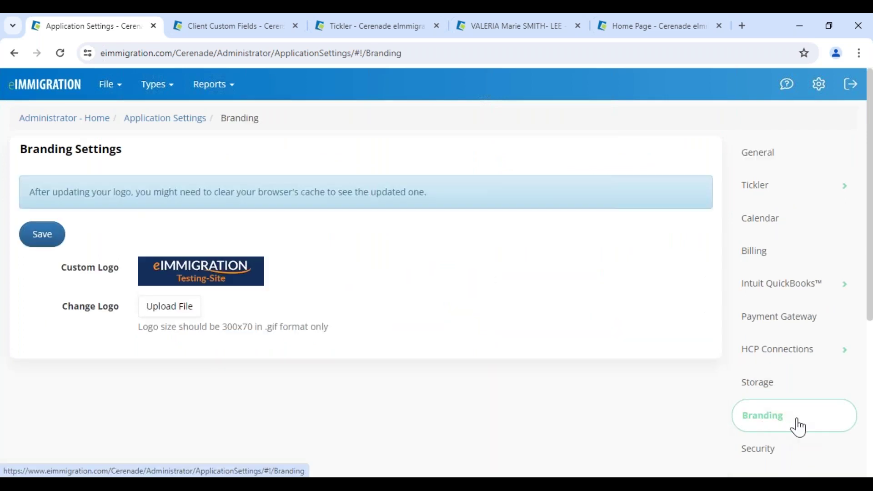
drag(200, 327, 384, 328)
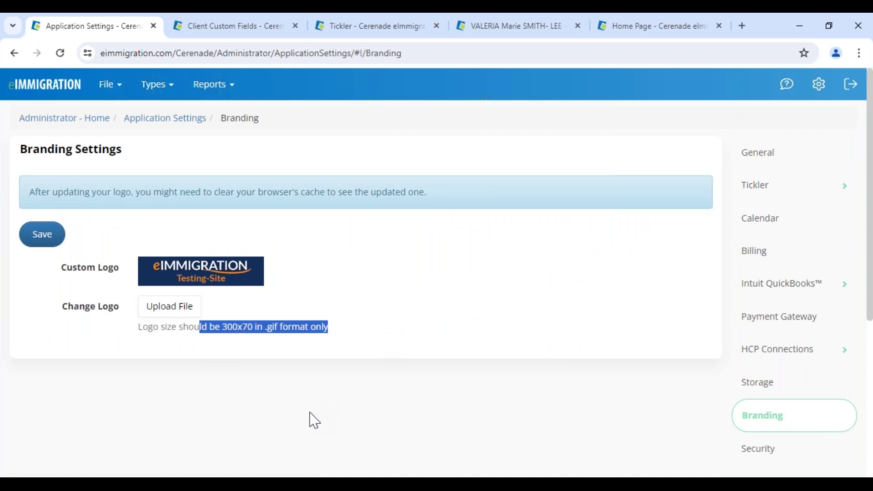
click(42, 119)
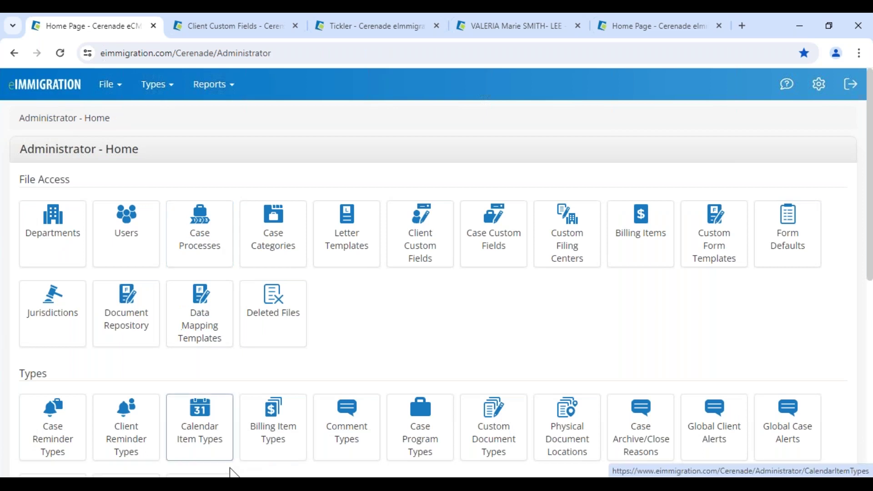
click(428, 451)
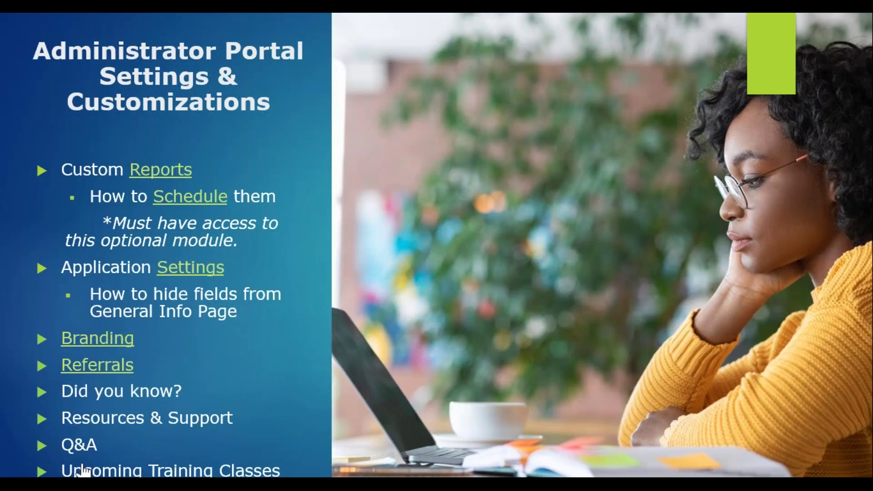
key(Right)
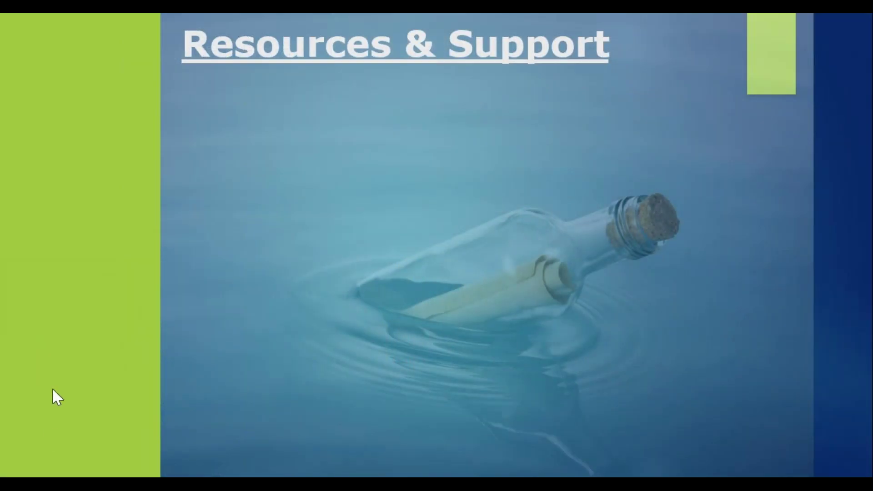
key(Right)
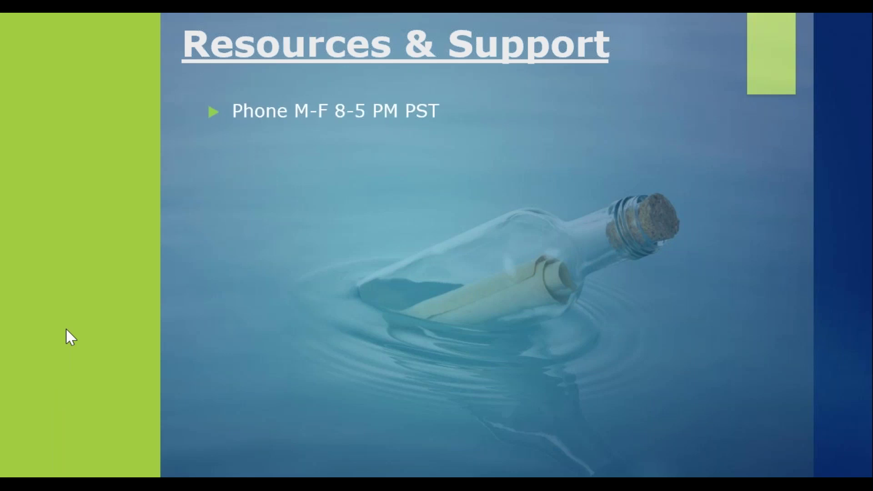
key(Right)
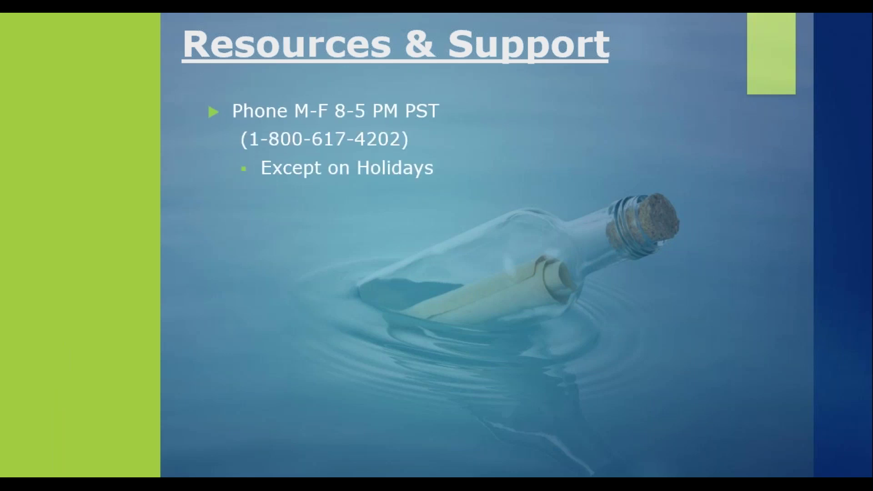